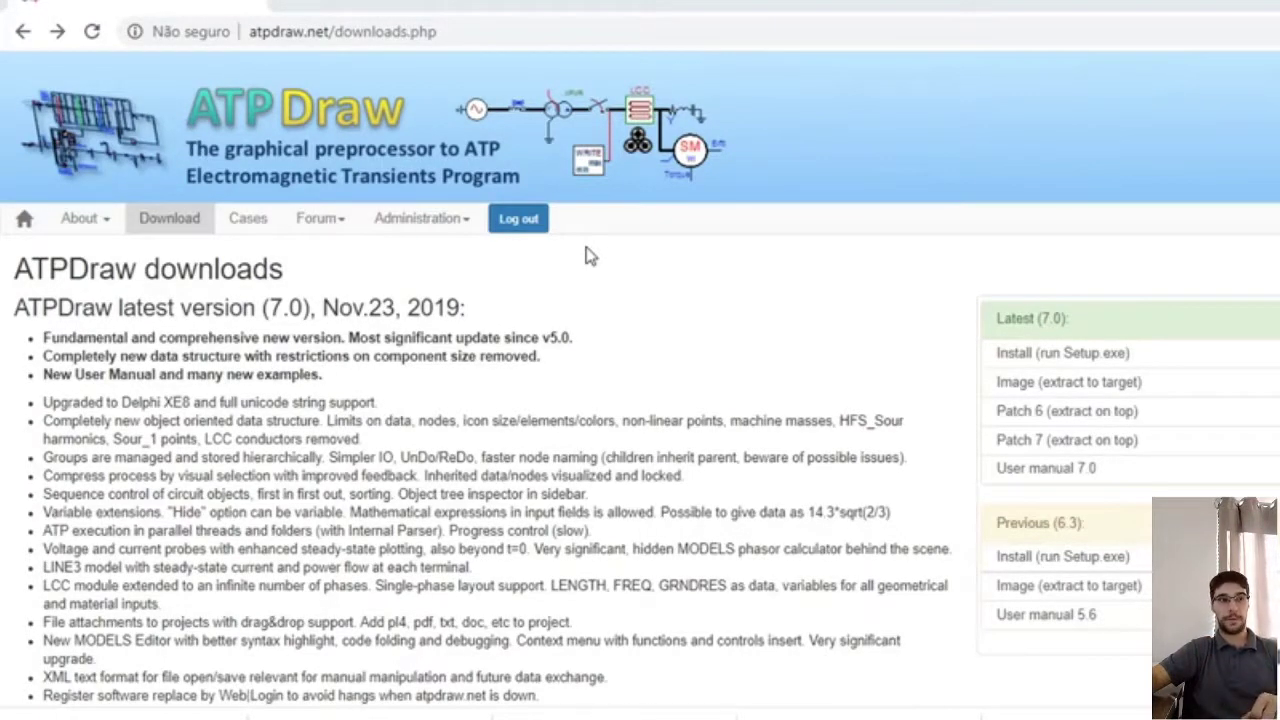
Step: Read the ATPDraw 7.0 release highlights, including the support for mathematical expressions such as 14.3*sqrt(2/3) in input fields
{"action": "left_click_drag", "start_coordinate": [58, 308], "coordinate": [478, 322]}
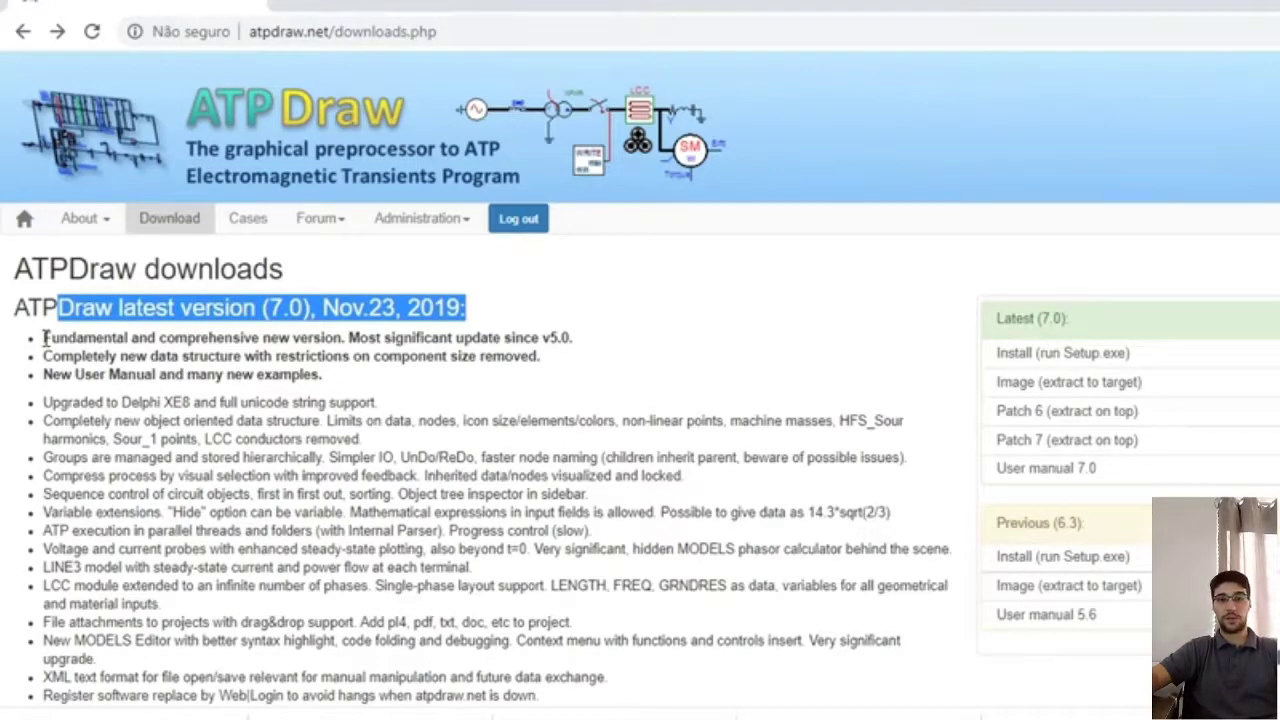
{"action": "left_click_drag", "start_coordinate": [44, 338], "coordinate": [585, 340]}
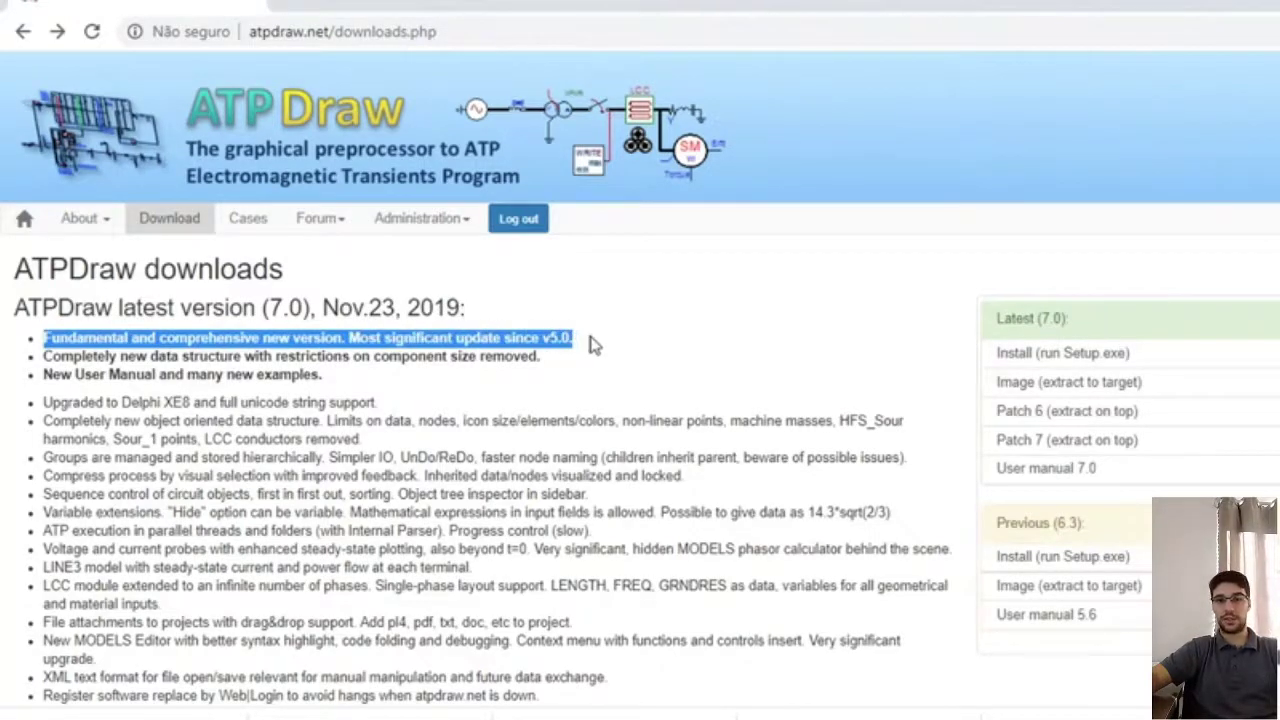
{"action": "left_click", "coordinate": [598, 343]}
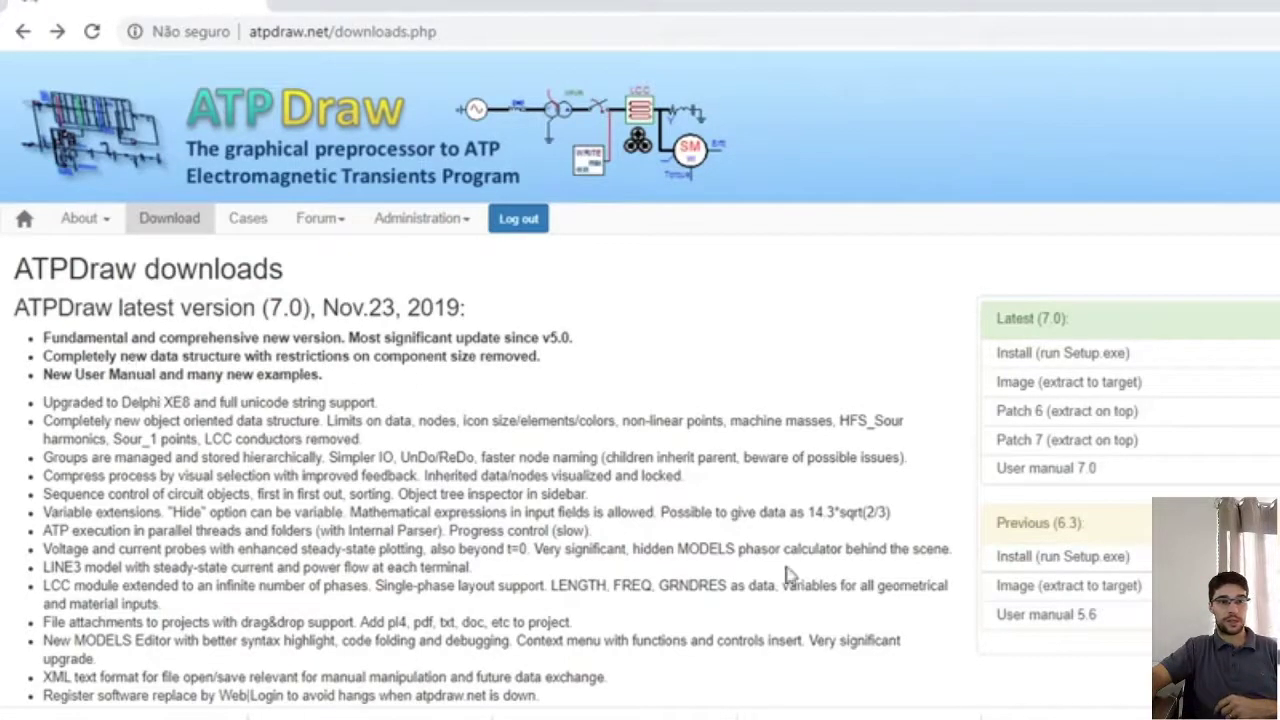
{"action": "left_click_drag", "start_coordinate": [892, 512], "coordinate": [806, 512]}
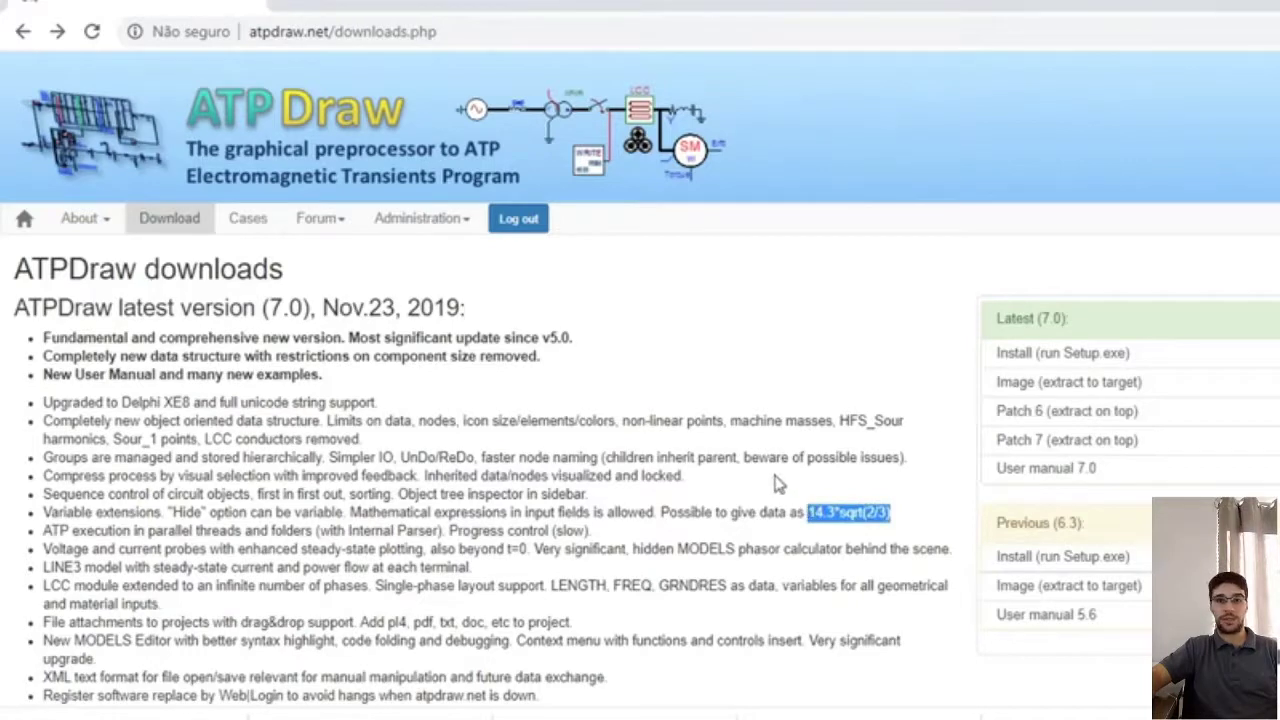
{"action": "left_click", "coordinate": [805, 512]}
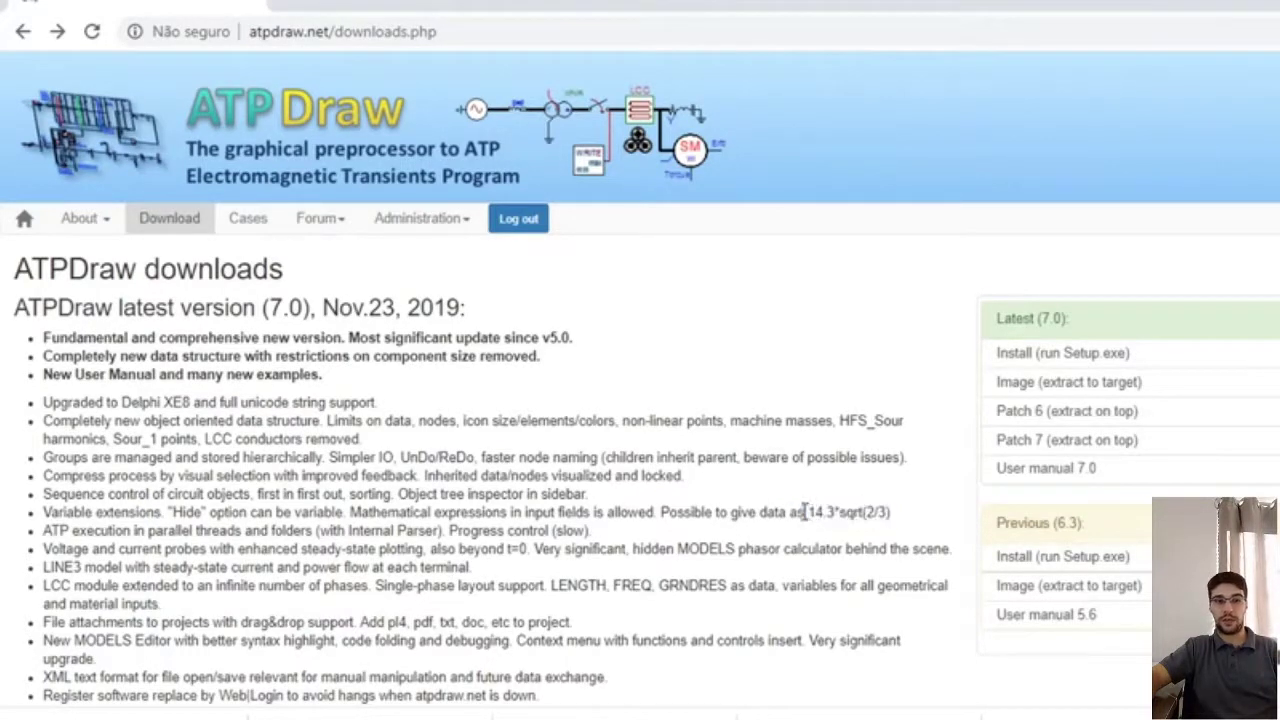
{"action": "mouse_move", "coordinate": [806, 512]}
{"action": "left_mouse_down"}
{"action": "mouse_move", "coordinate": [903, 520]}
{"action": "mouse_move", "coordinate": [804, 512]}
{"action": "left_mouse_up"}
{"action": "left_click", "coordinate": [903, 520]}
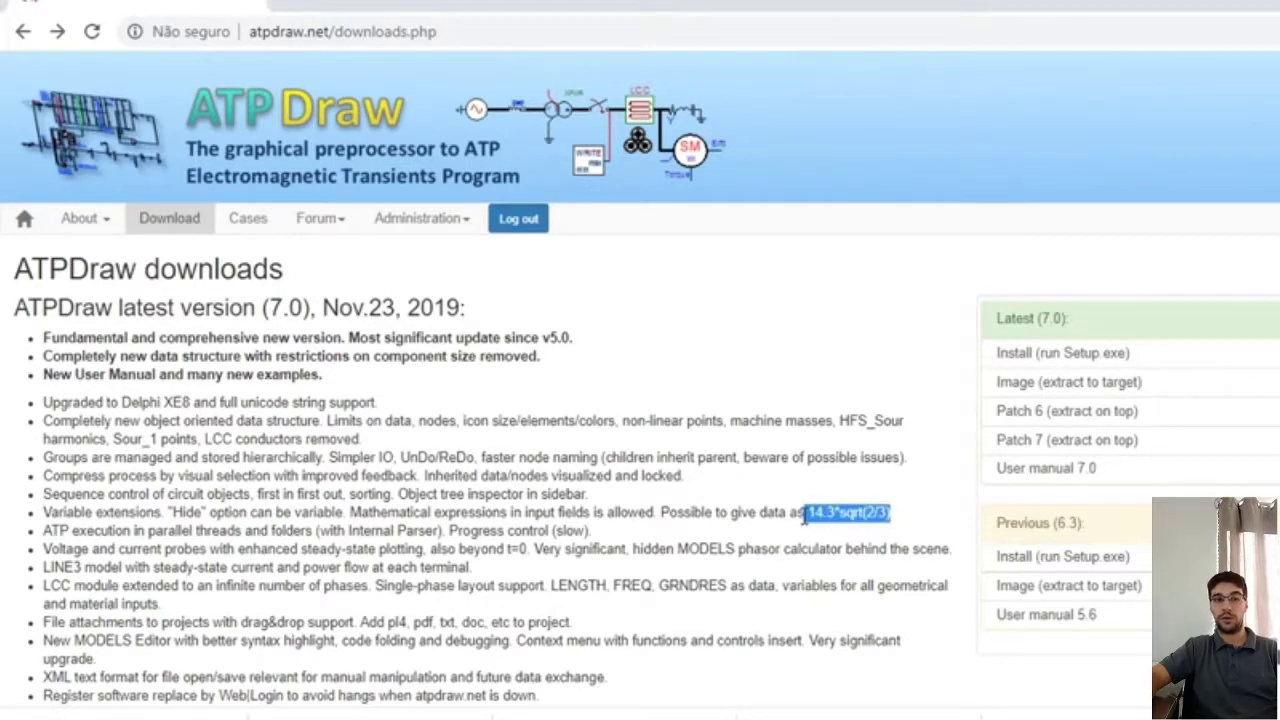
{"action": "left_click", "coordinate": [804, 512]}
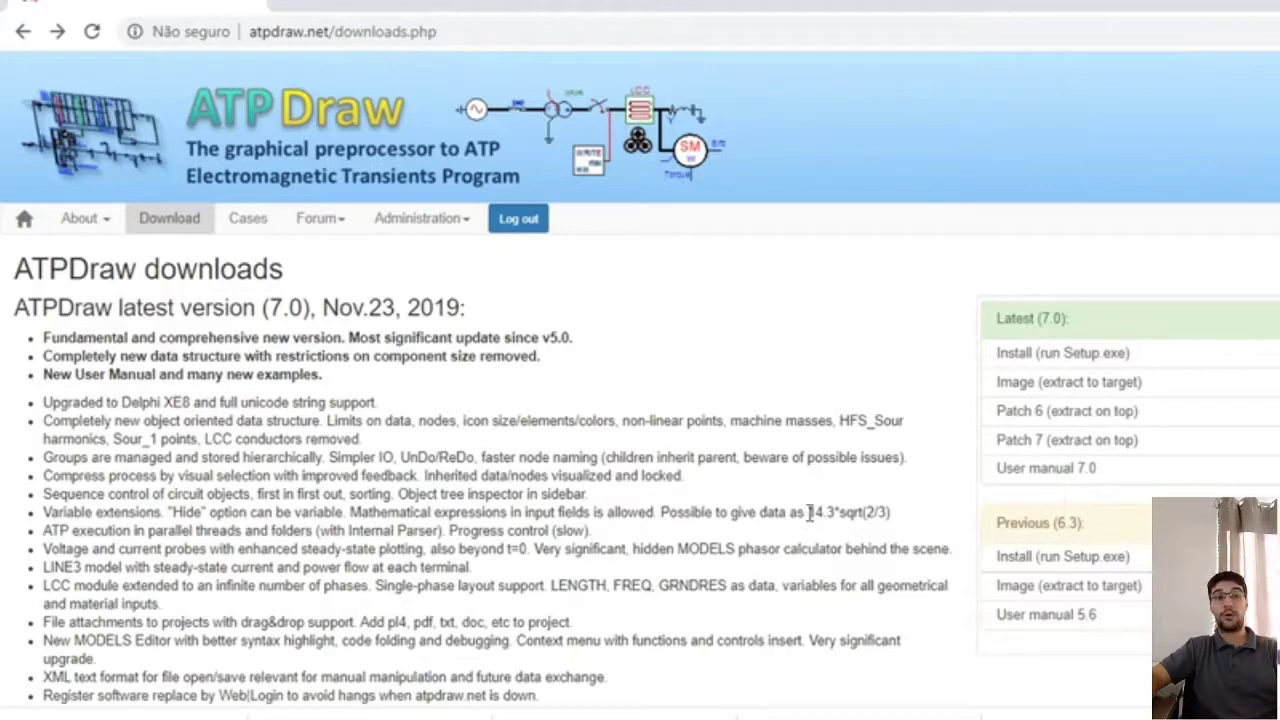
{"action": "left_click_drag", "start_coordinate": [810, 512], "coordinate": [920, 522]}
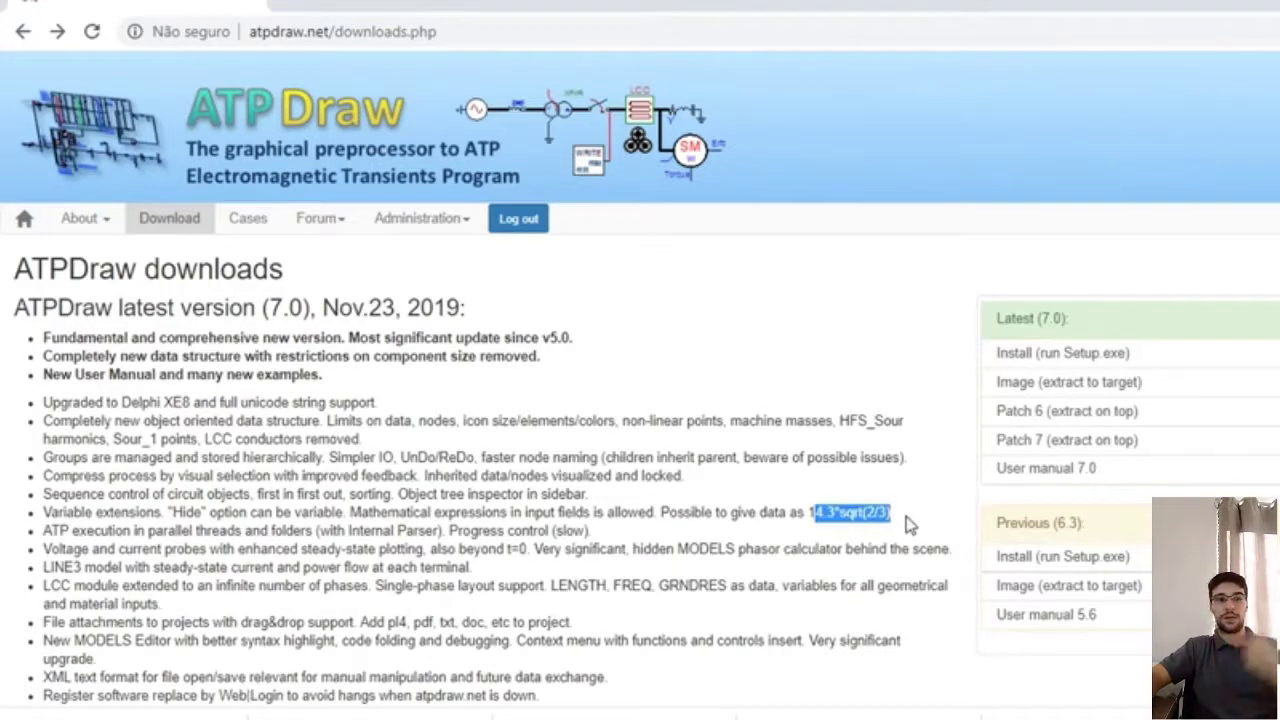
Step: Examine the list of new components in the ATPDraw 7.0 release notes, from LCC_EGM to TRAPCHRG
{"action": "scroll", "coordinate": [294, 546], "scroll_direction": "down", "scroll_amount": 1}
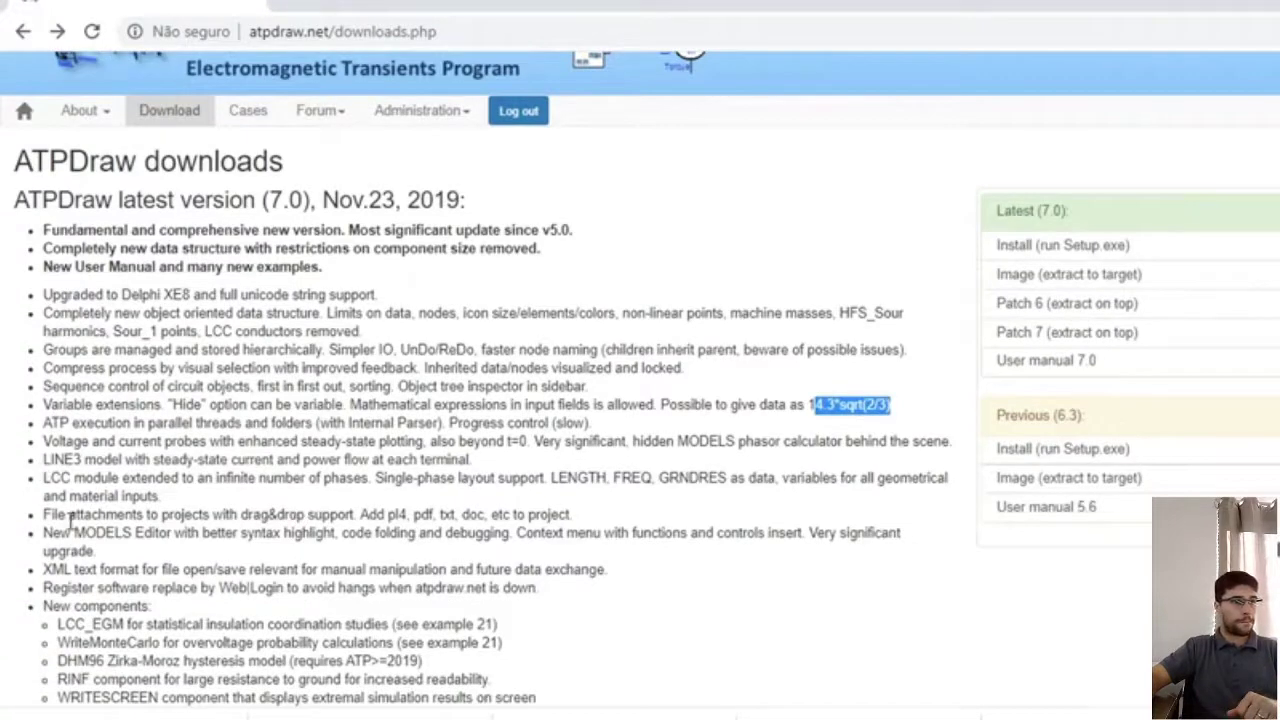
{"action": "scroll", "coordinate": [70, 518], "scroll_direction": "down", "scroll_amount": 2}
{"action": "double_click", "coordinate": [50, 390]}
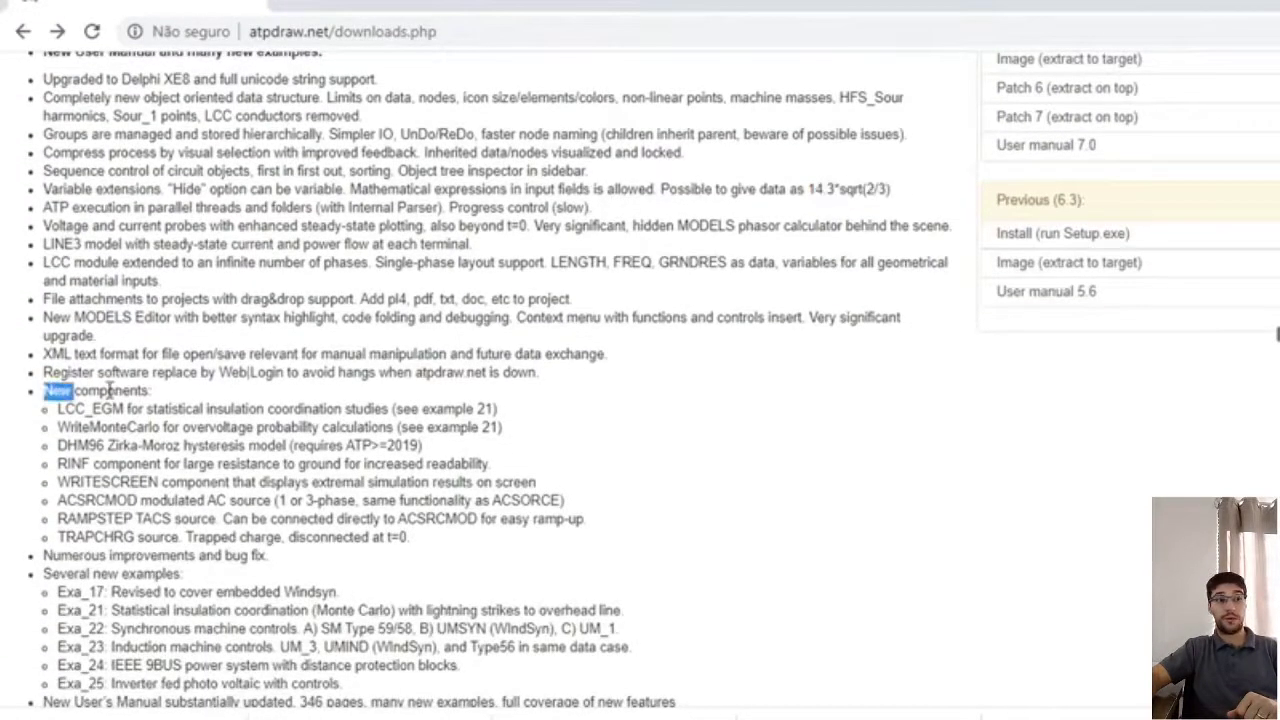
{"action": "left_click_drag", "start_coordinate": [46, 390], "coordinate": [170, 410]}
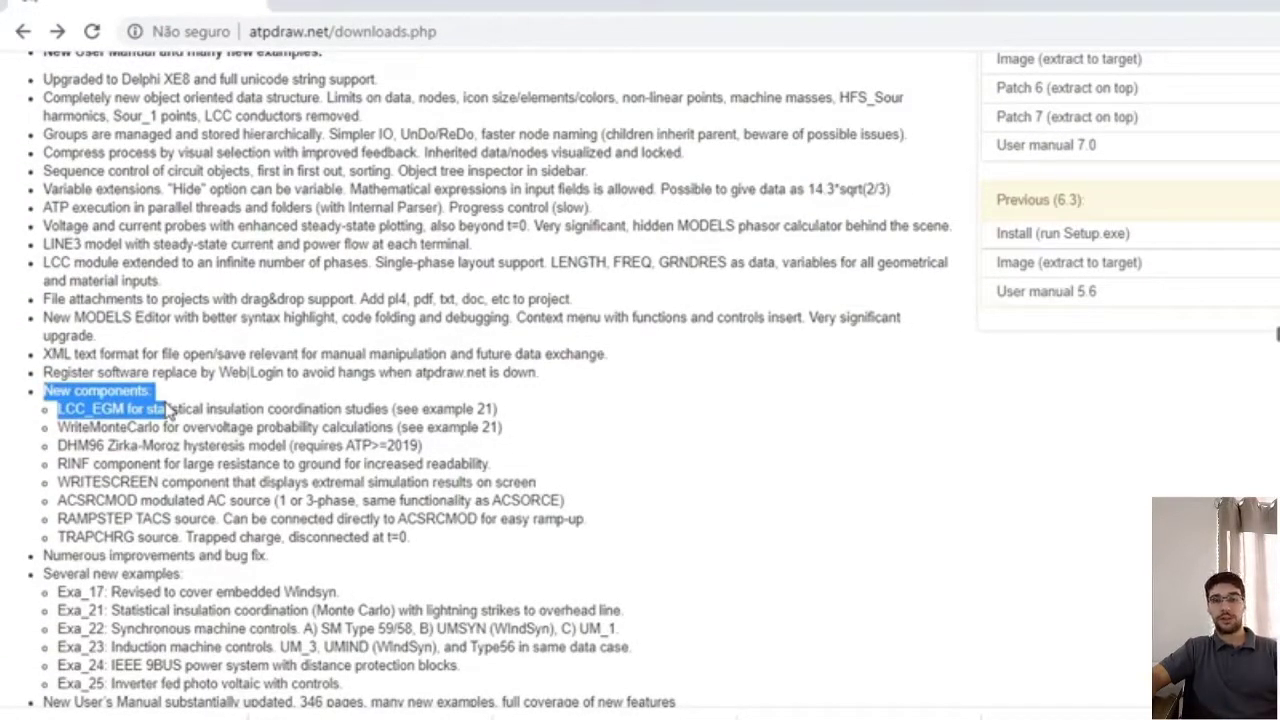
{"action": "left_click", "coordinate": [130, 415]}
{"action": "left_click_drag", "start_coordinate": [46, 390], "coordinate": [417, 545]}
{"action": "left_click", "coordinate": [92, 410]}
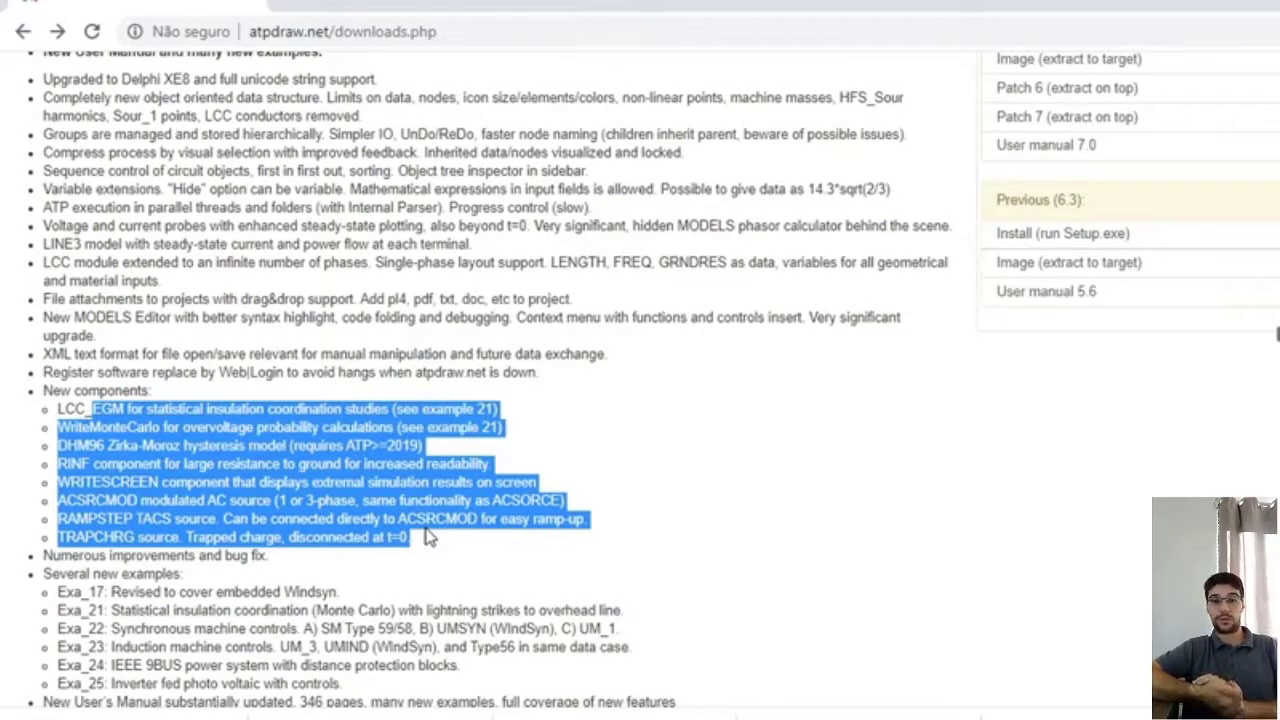
Step: Examine the list of new examples in the release notes, from Exa_17 to Exa_25
{"action": "scroll", "coordinate": [390, 525], "scroll_direction": "down", "scroll_amount": 2}
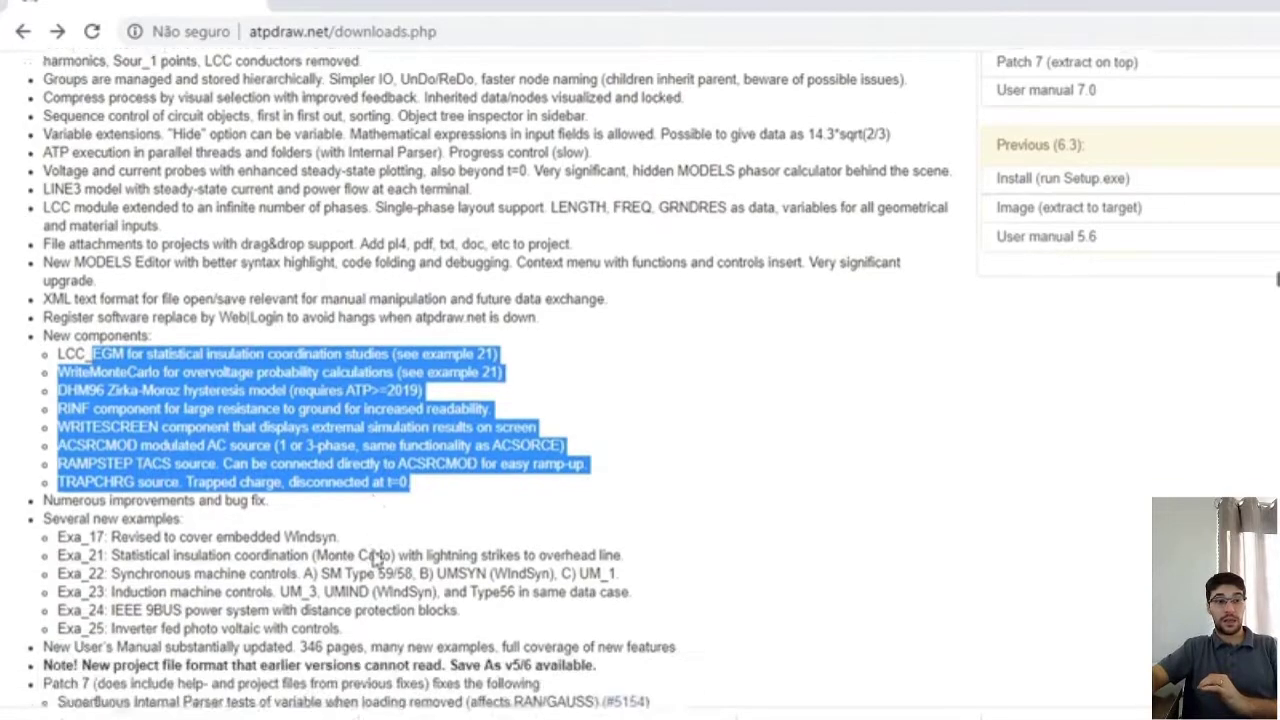
{"action": "left_click", "coordinate": [44, 358]}
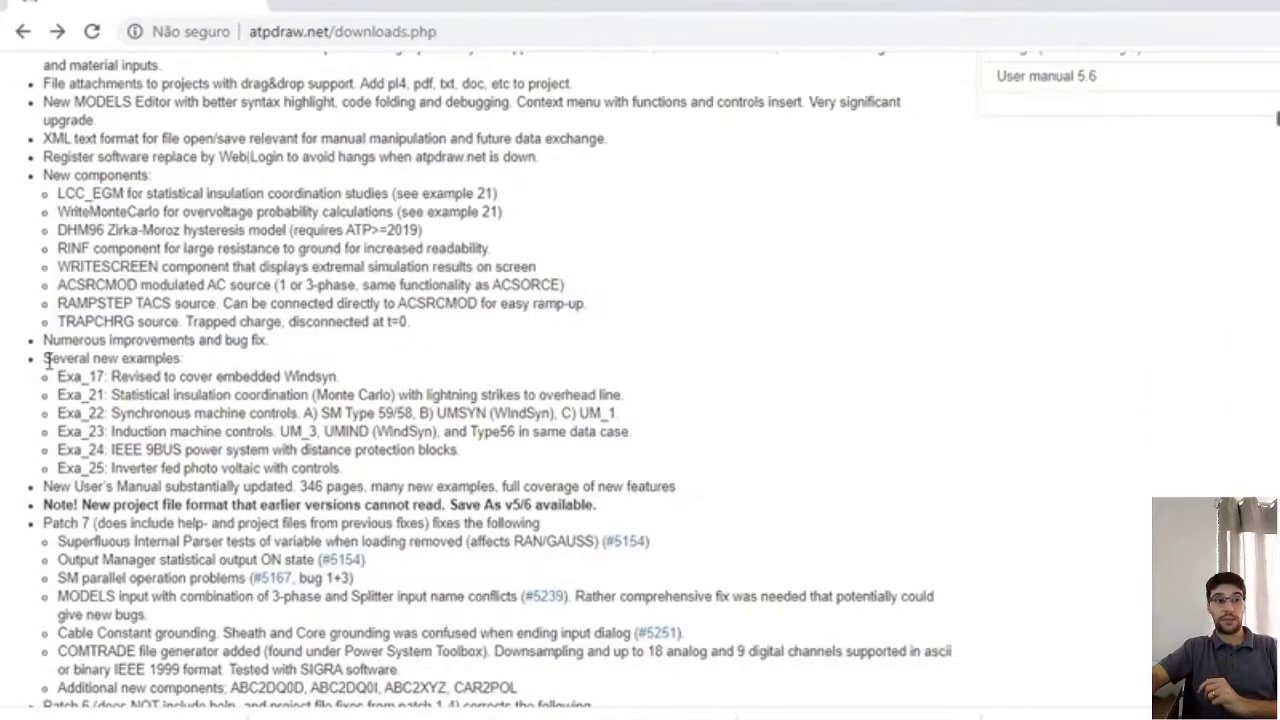
{"action": "left_click", "coordinate": [182, 366], "text": "shift"}
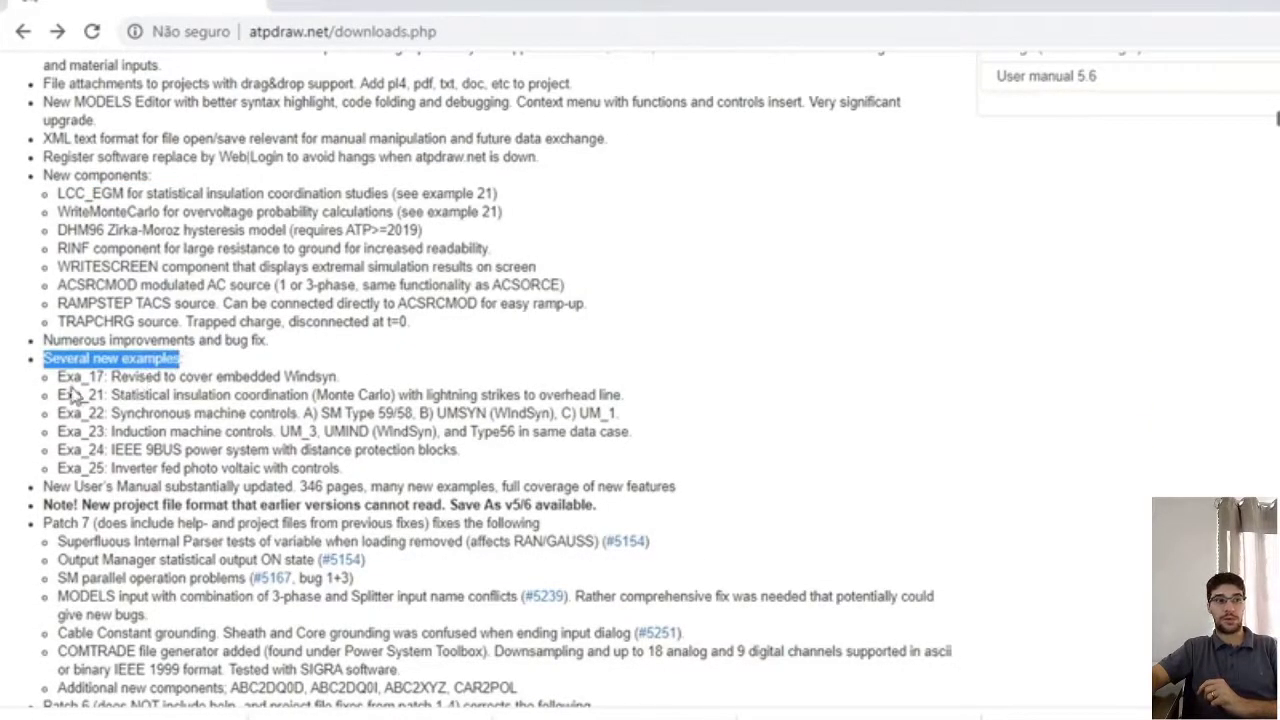
{"action": "left_click_drag", "start_coordinate": [62, 376], "coordinate": [100, 396]}
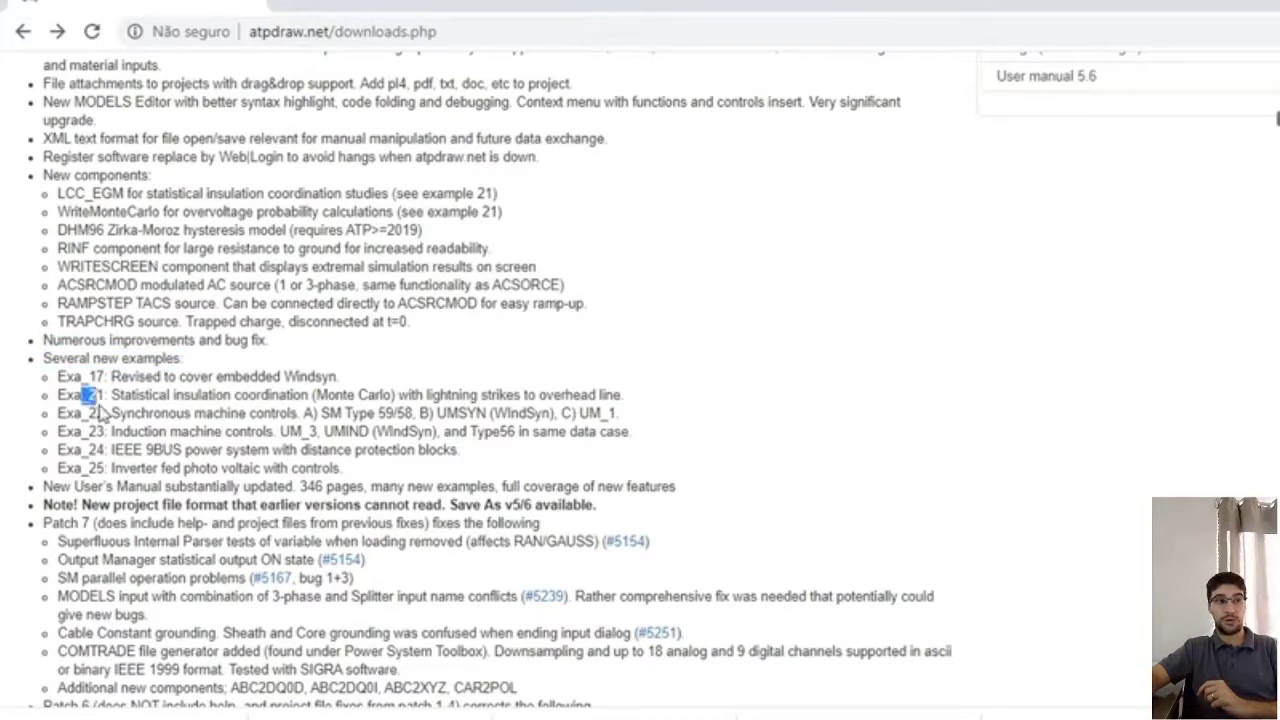
{"action": "left_click_drag", "start_coordinate": [370, 470], "coordinate": [57, 377]}
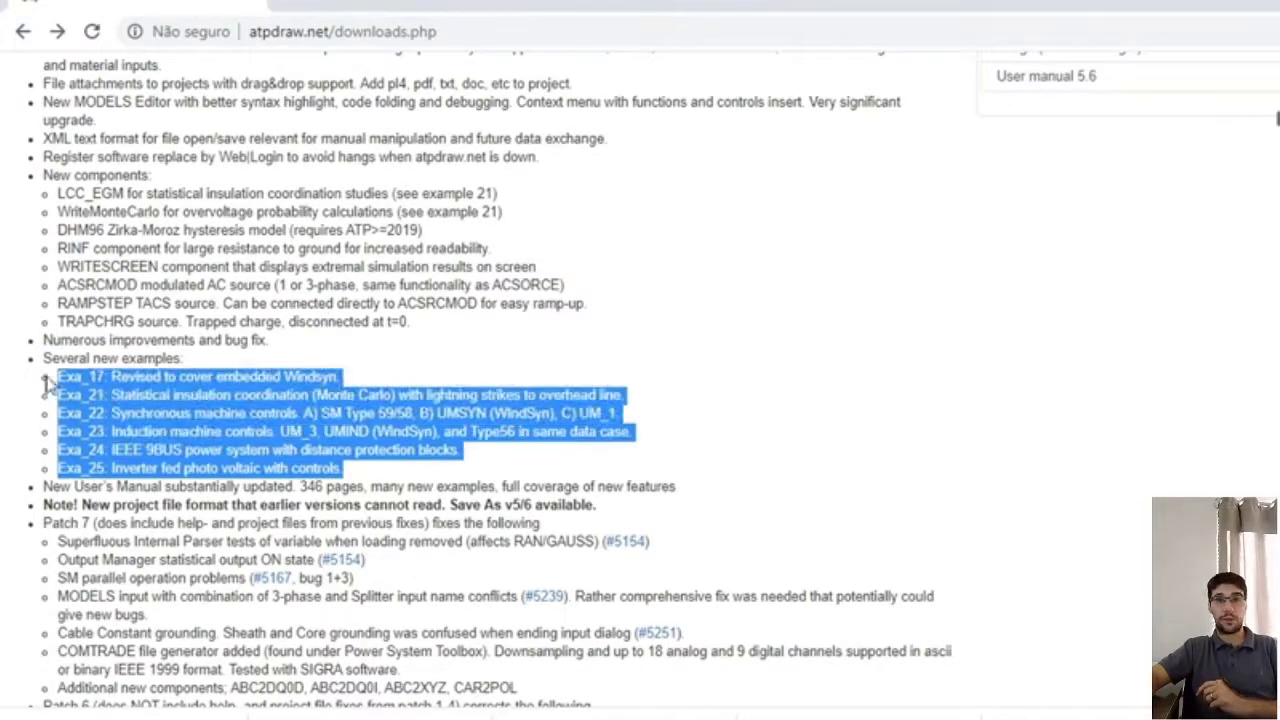
Step: Read the notes for patches 2, 3 and 4, checking which earlier patches each one includes
{"action": "scroll", "coordinate": [188, 410], "scroll_direction": "down", "scroll_amount": 2}
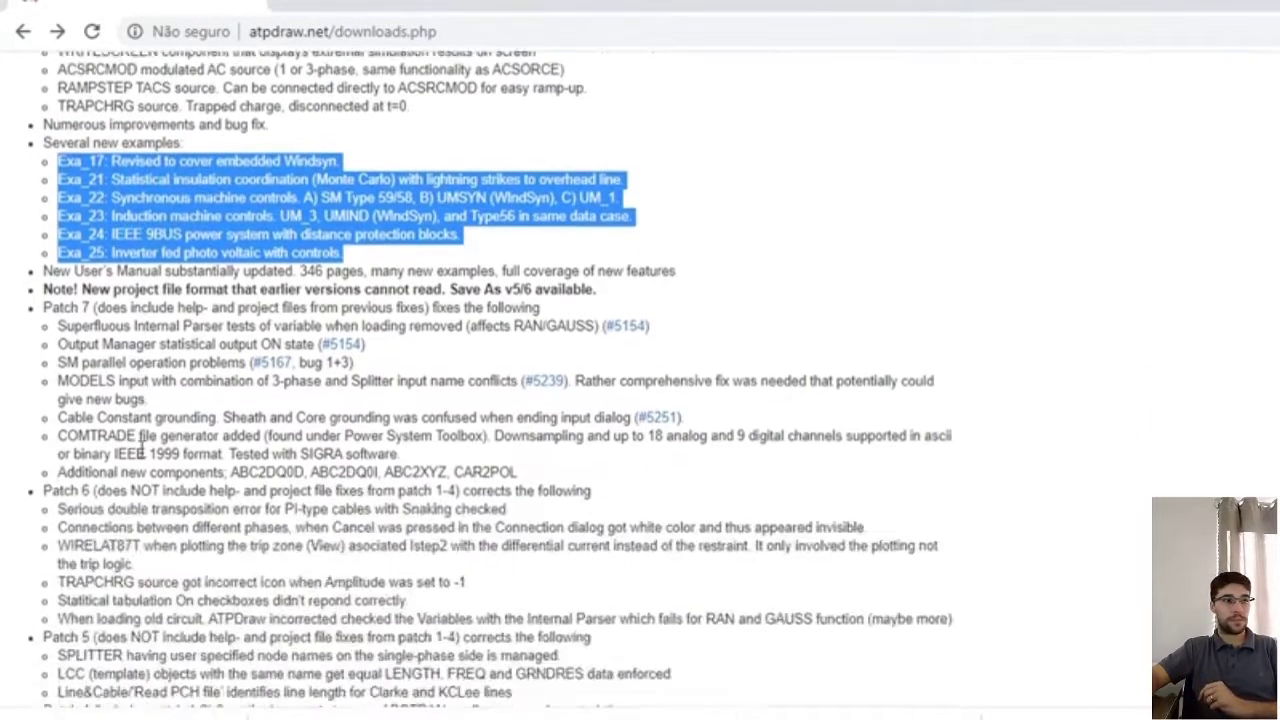
{"action": "scroll", "coordinate": [141, 450], "scroll_direction": "down", "scroll_amount": 1}
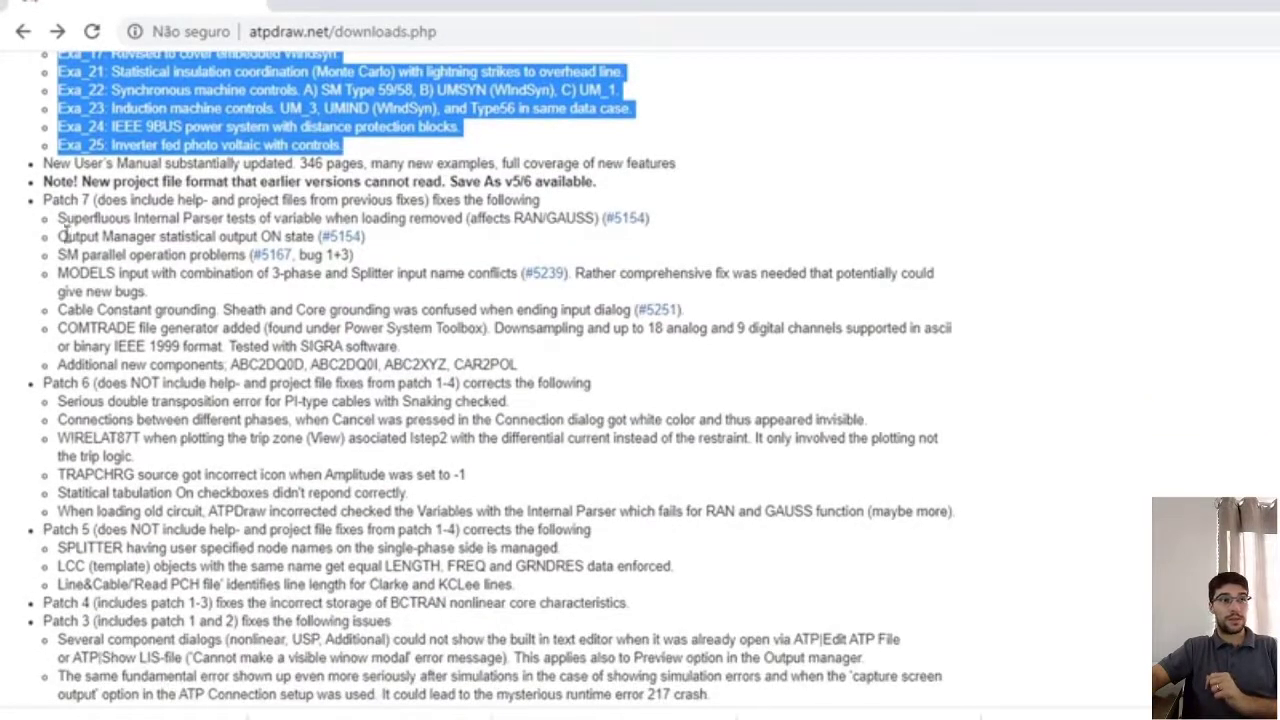
{"action": "scroll", "coordinate": [60, 222], "scroll_direction": "down", "scroll_amount": 4}
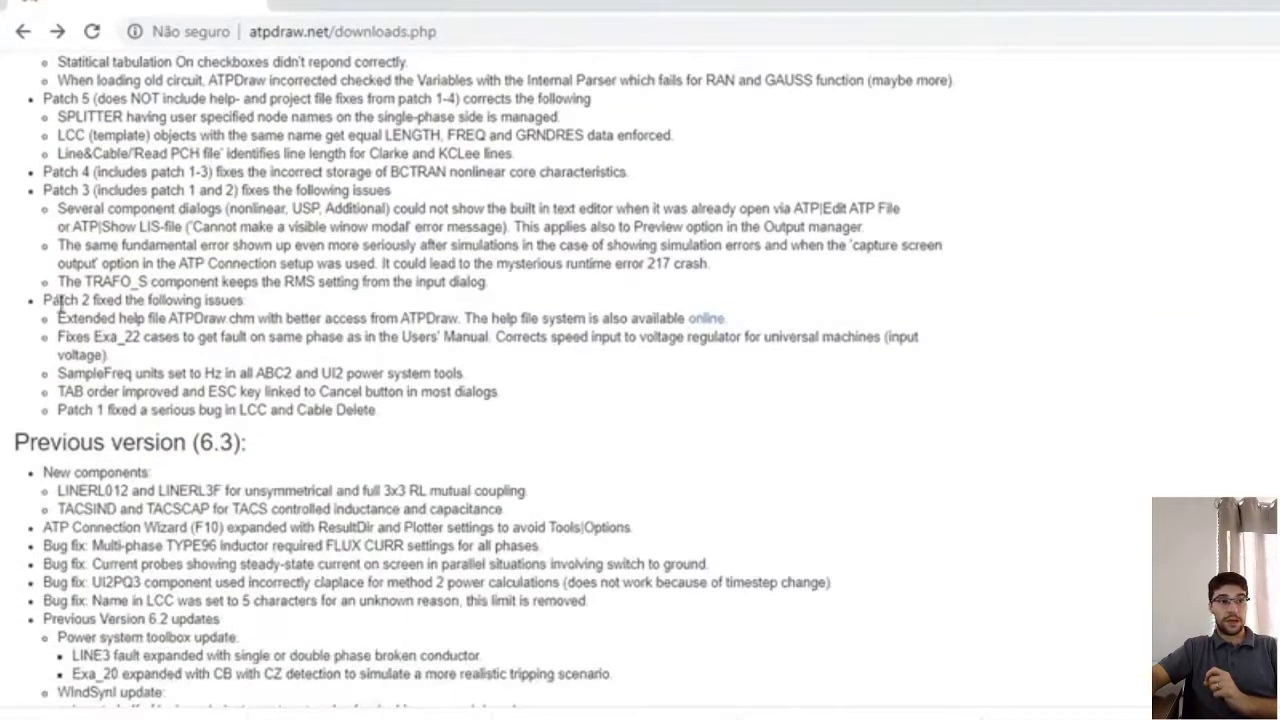
{"action": "left_click_drag", "start_coordinate": [46, 300], "coordinate": [240, 300]}
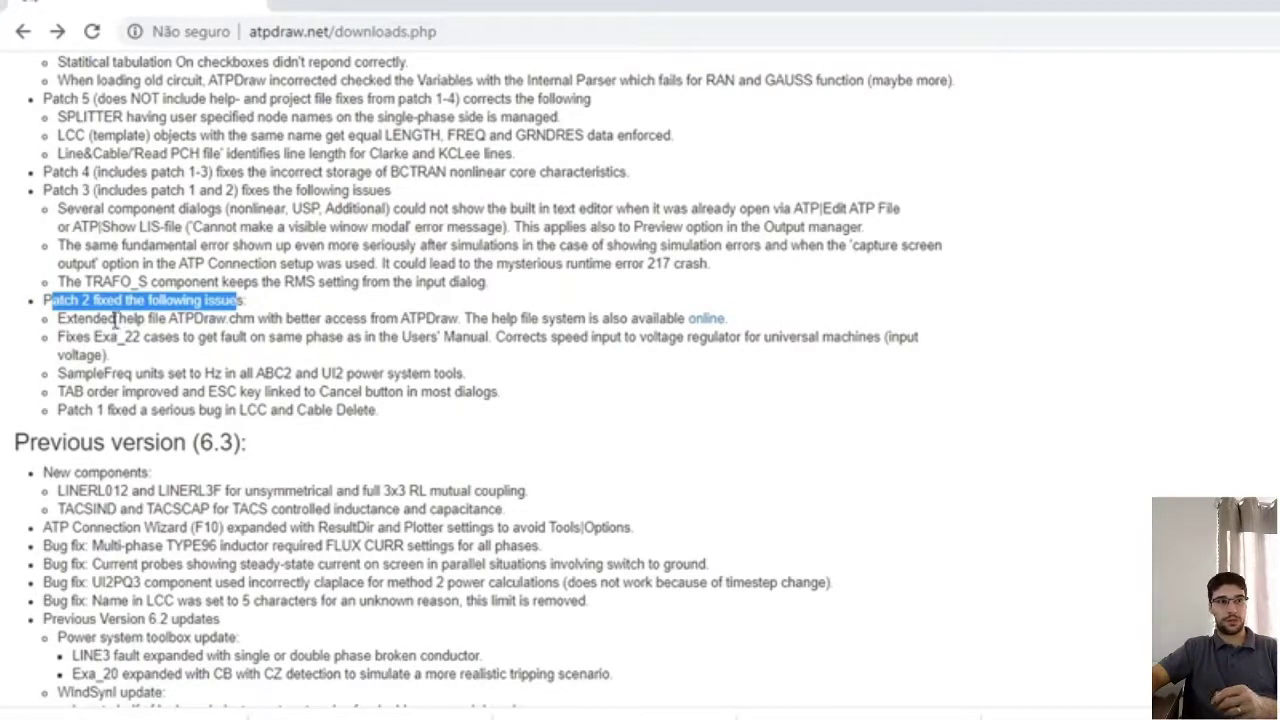
{"action": "left_click_drag", "start_coordinate": [101, 318], "coordinate": [205, 393]}
{"action": "scroll", "coordinate": [134, 353], "scroll_direction": "up", "scroll_amount": 1}
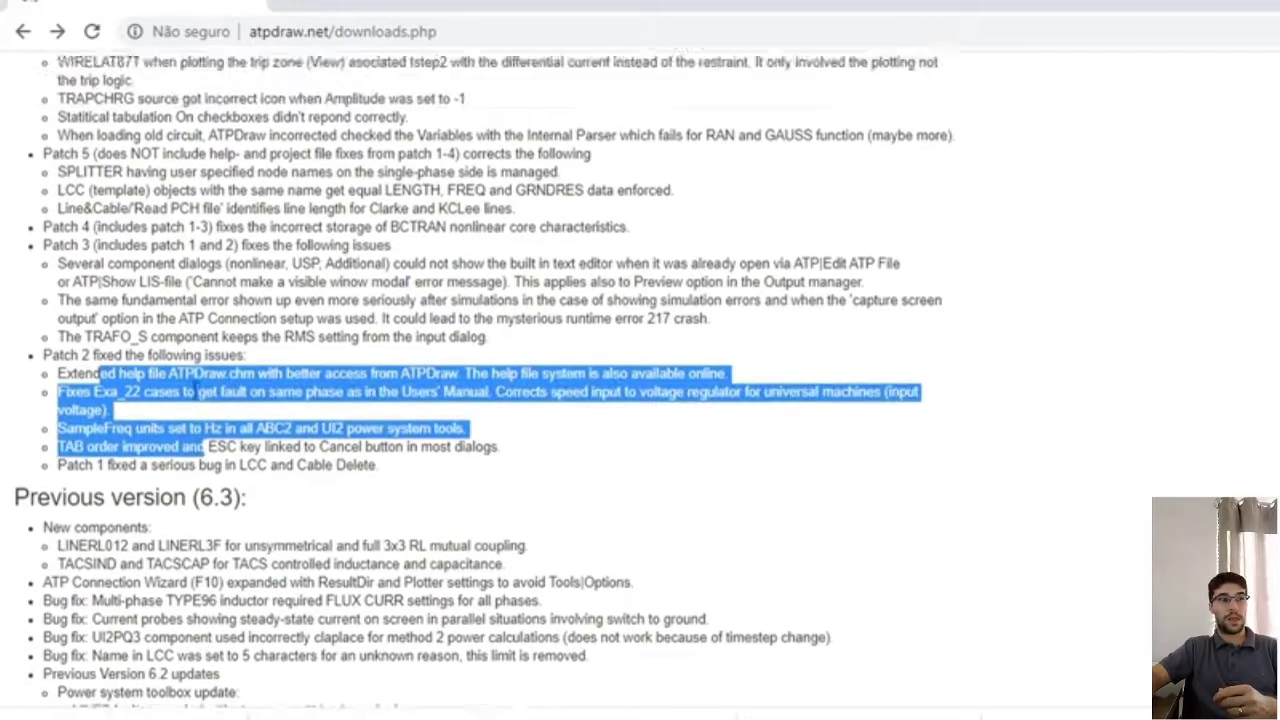
{"action": "left_click_drag", "start_coordinate": [47, 298], "coordinate": [122, 300]}
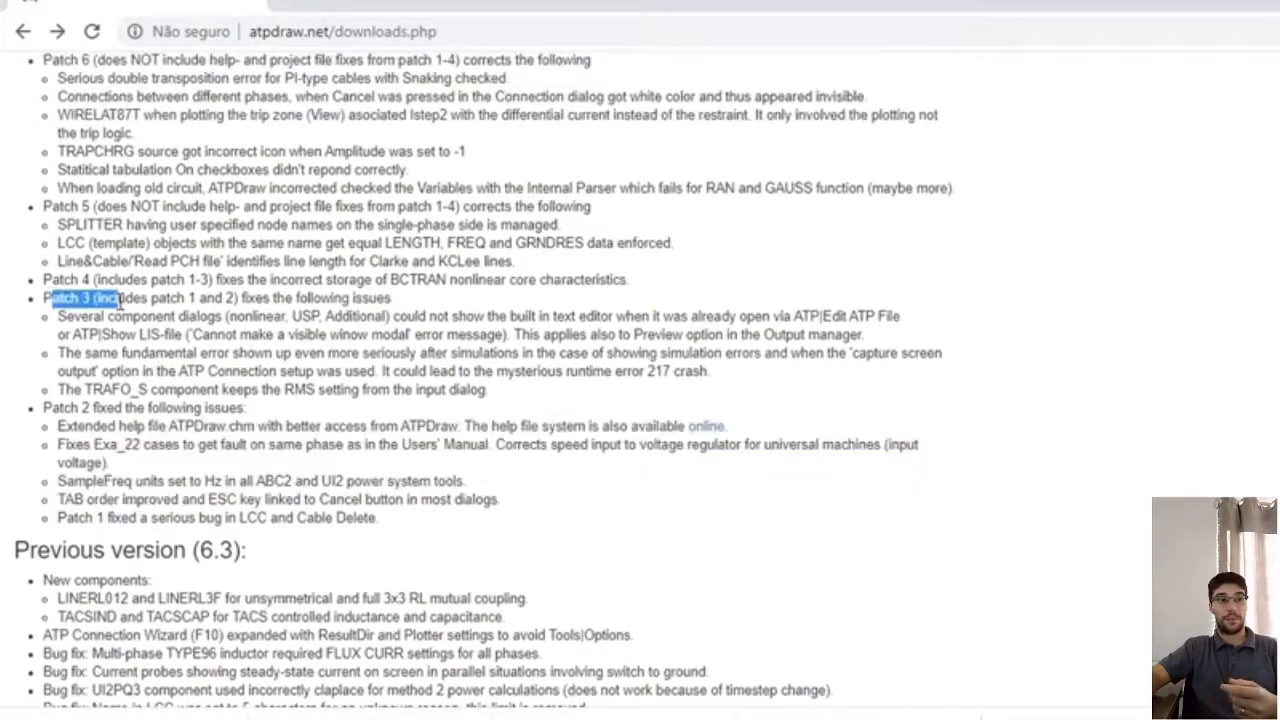
{"action": "left_click", "coordinate": [150, 300]}
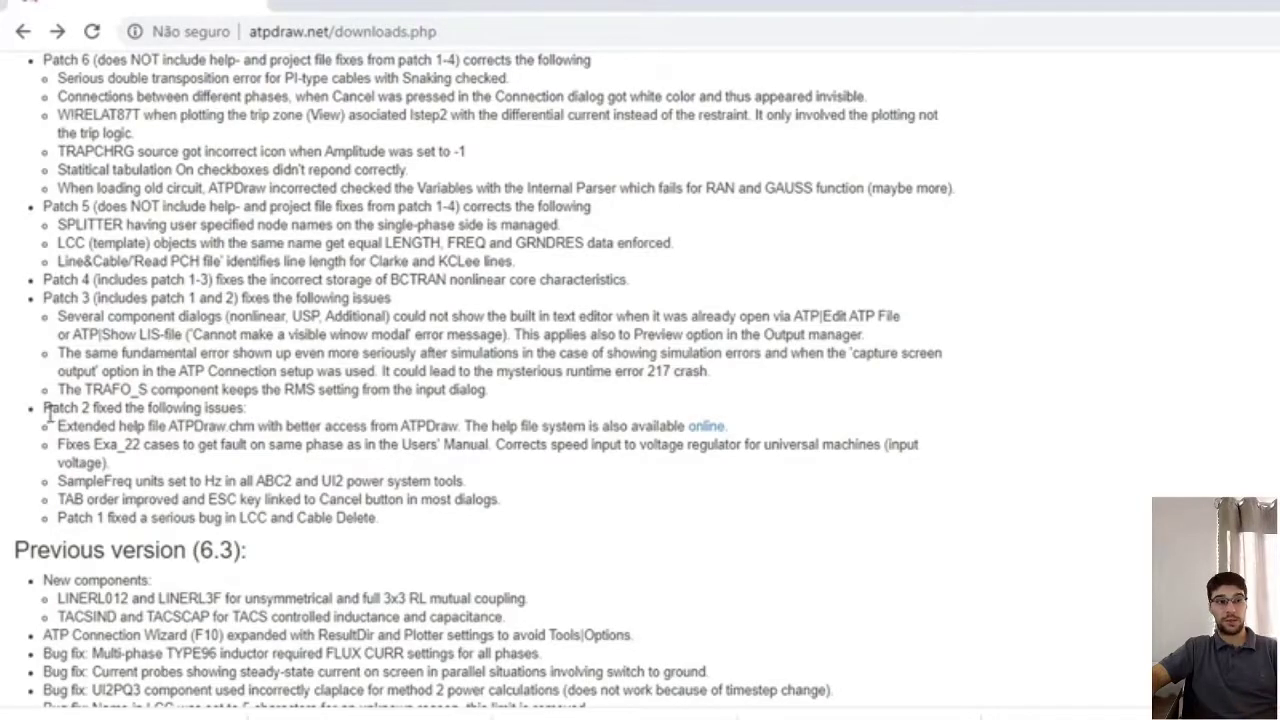
{"action": "left_click_drag", "start_coordinate": [45, 408], "coordinate": [210, 408]}
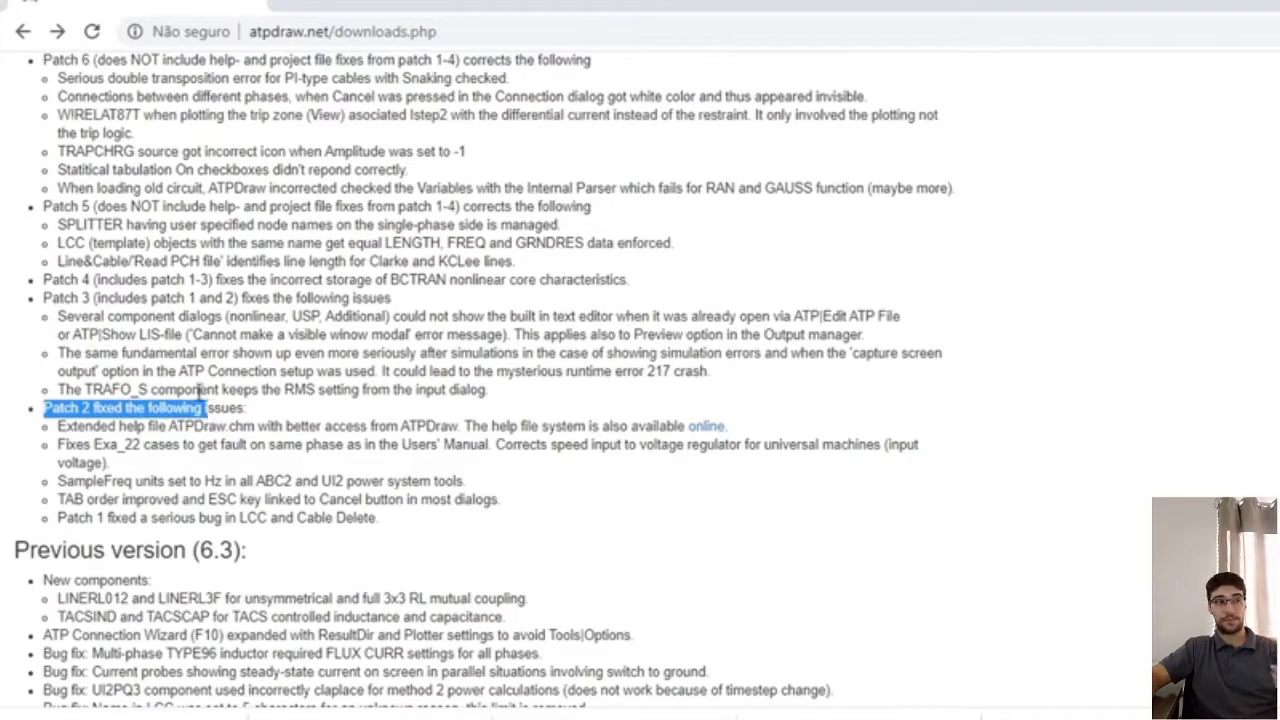
{"action": "left_click_drag", "start_coordinate": [150, 298], "coordinate": [222, 298]}
{"action": "left_click_drag", "start_coordinate": [62, 280], "coordinate": [210, 280]}
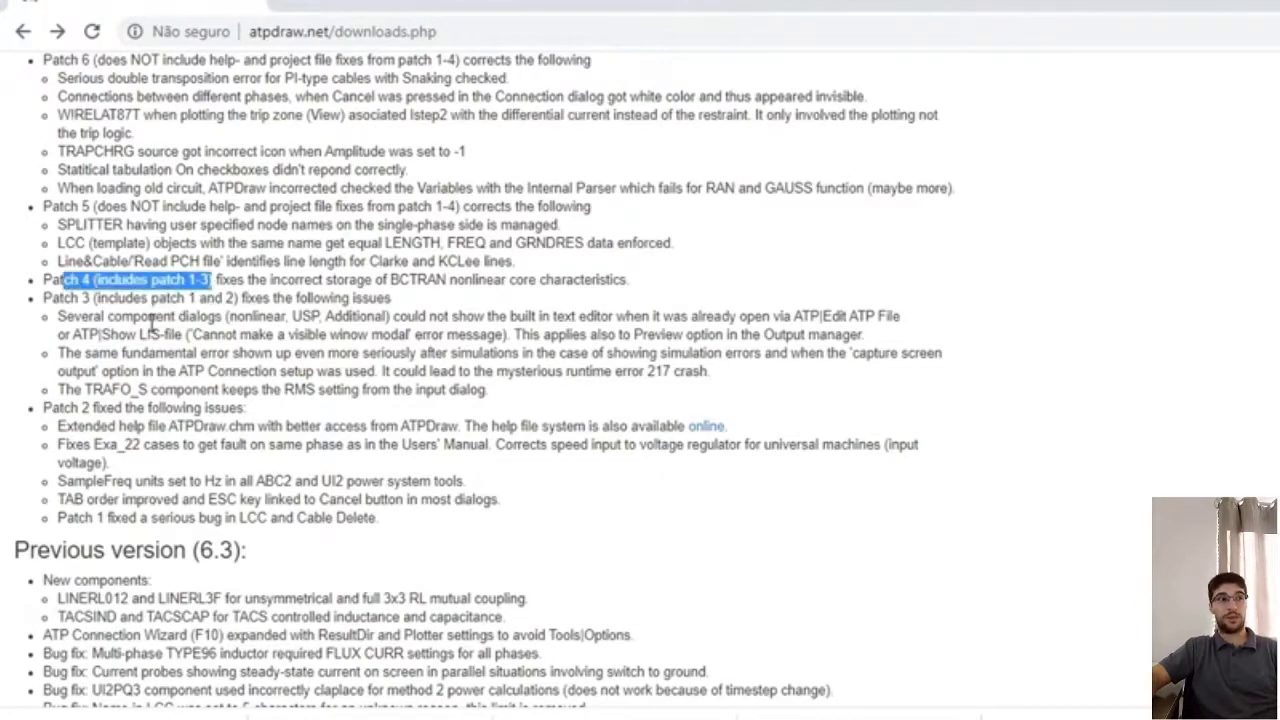
Step: Check whether the Patch 7 notes cover the help and project files from previous fixes
{"action": "scroll", "coordinate": [148, 330], "scroll_direction": "up", "scroll_amount": 3}
{"action": "scroll", "coordinate": [145, 347], "scroll_direction": "up", "scroll_amount": 1}
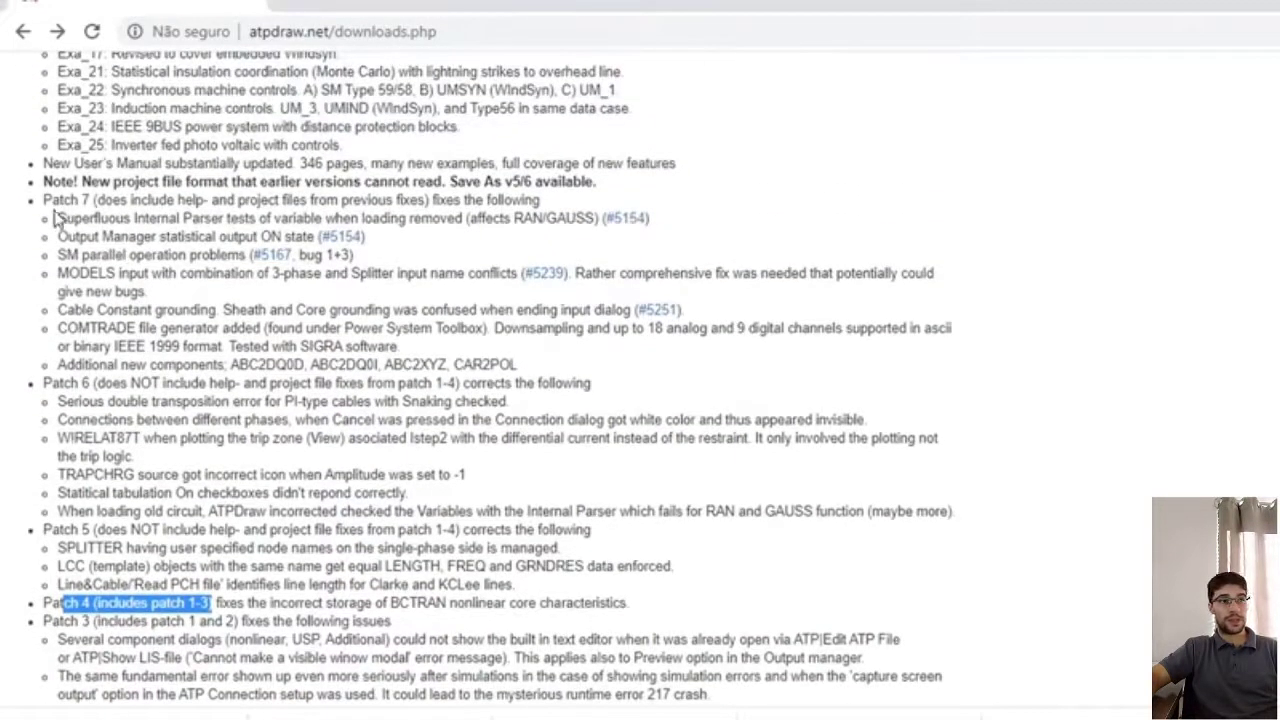
{"action": "left_click_drag", "start_coordinate": [44, 200], "coordinate": [428, 202]}
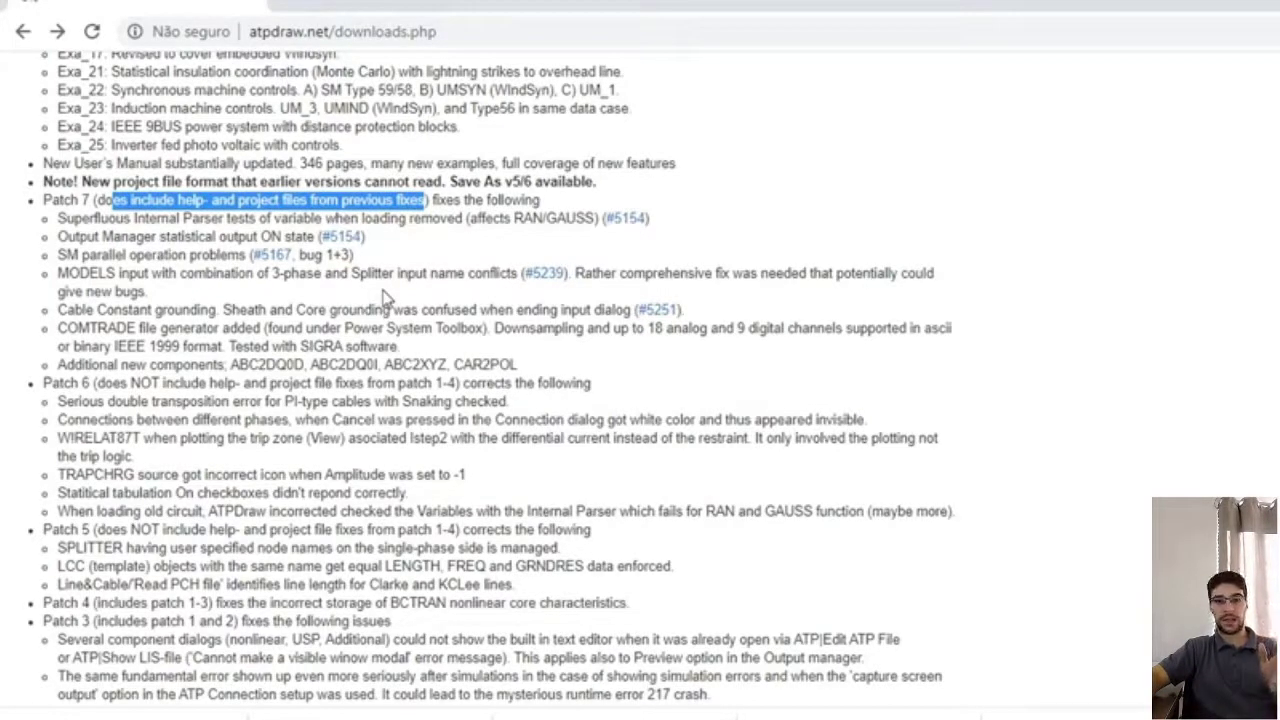
Step: Review the new user manual note and request the Install (run Setup.exe) download of the latest version 7.0
{"action": "scroll", "coordinate": [385, 297], "scroll_direction": "up", "scroll_amount": 10}
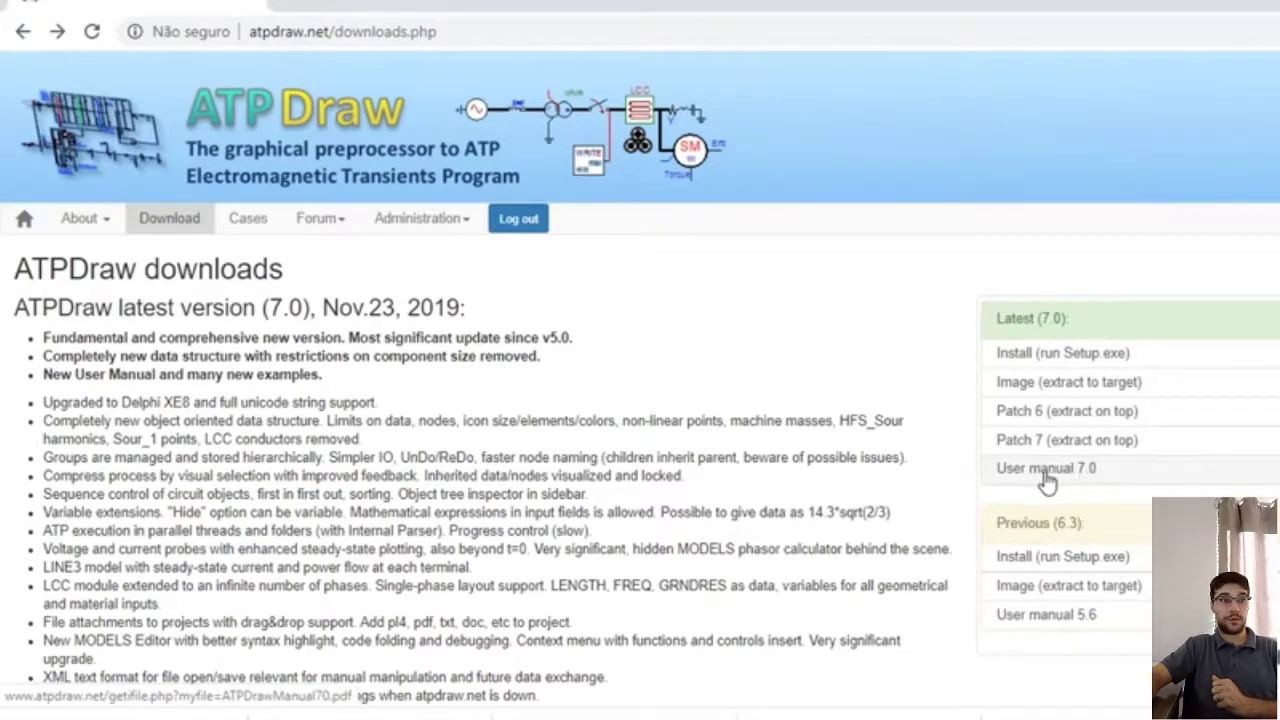
{"action": "left_click_drag", "start_coordinate": [66, 374], "coordinate": [368, 381]}
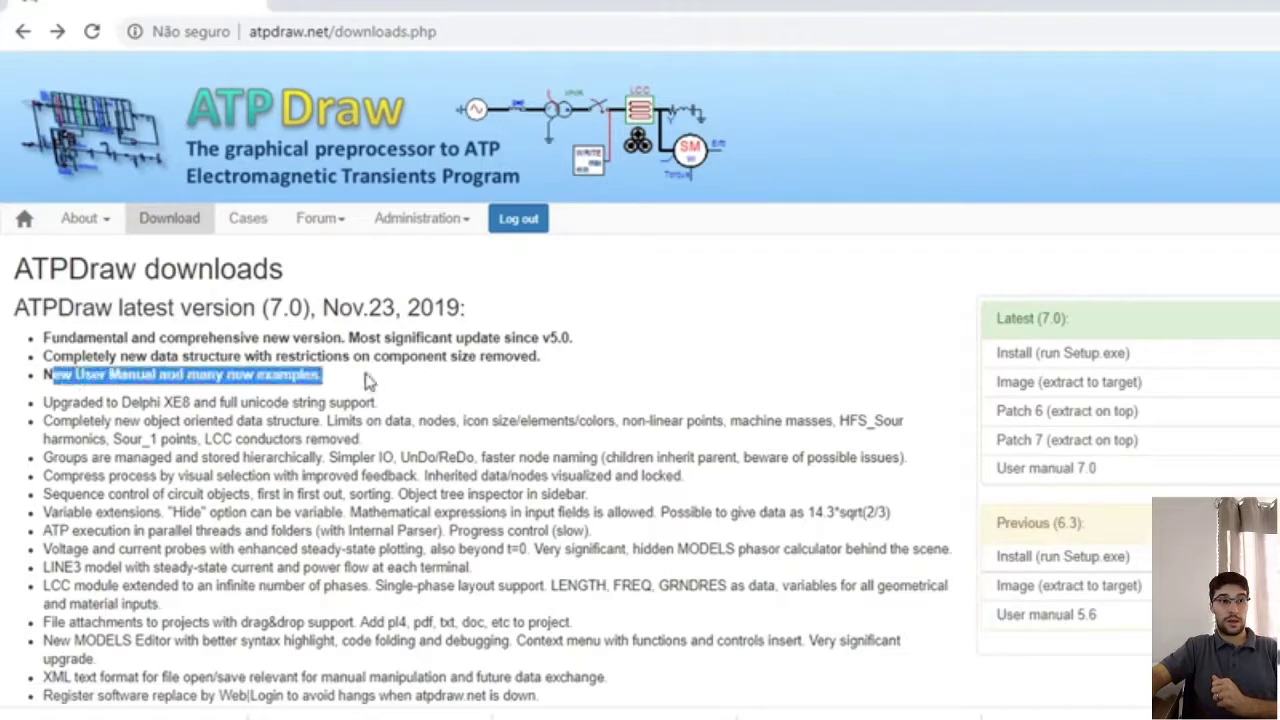
{"action": "left_click", "coordinate": [1062, 353]}
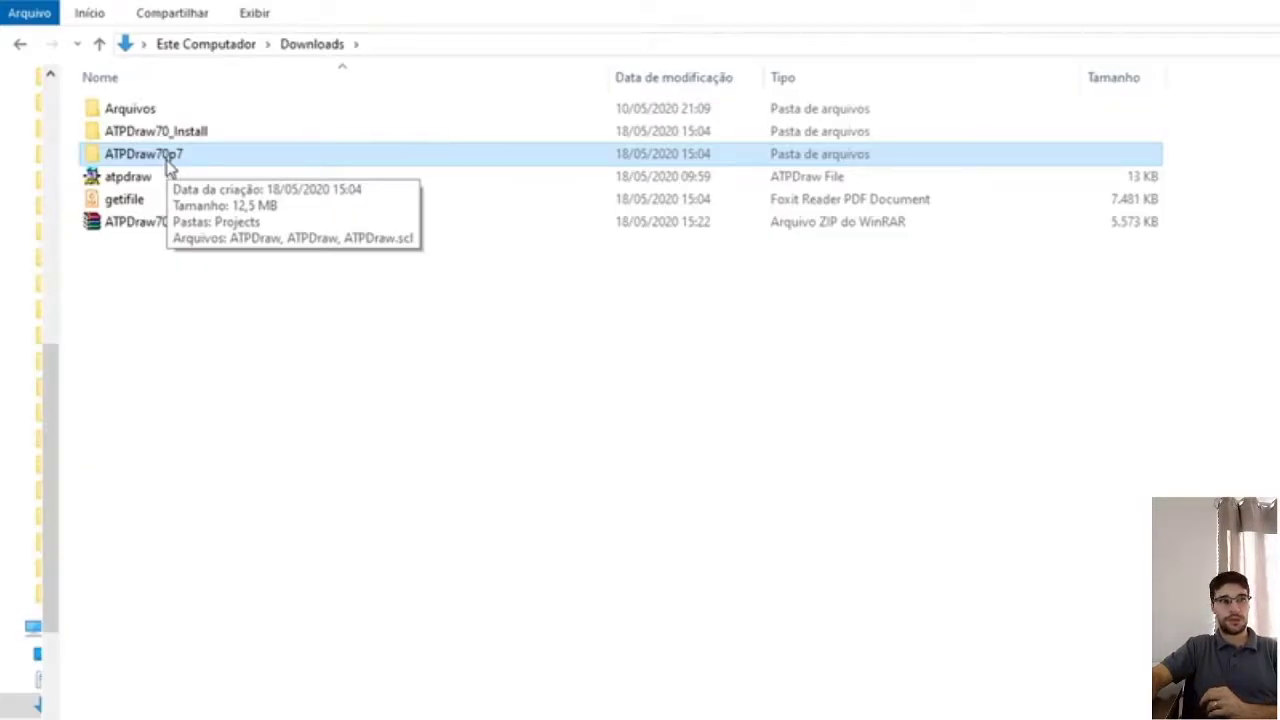
Step: In File Explorer, open the ATPDraw70p7 patch folder in Downloads and select all its contents
{"action": "double_click", "coordinate": [167, 162]}
{"action": "left_click_drag", "start_coordinate": [166, 299], "coordinate": [116, 108]}
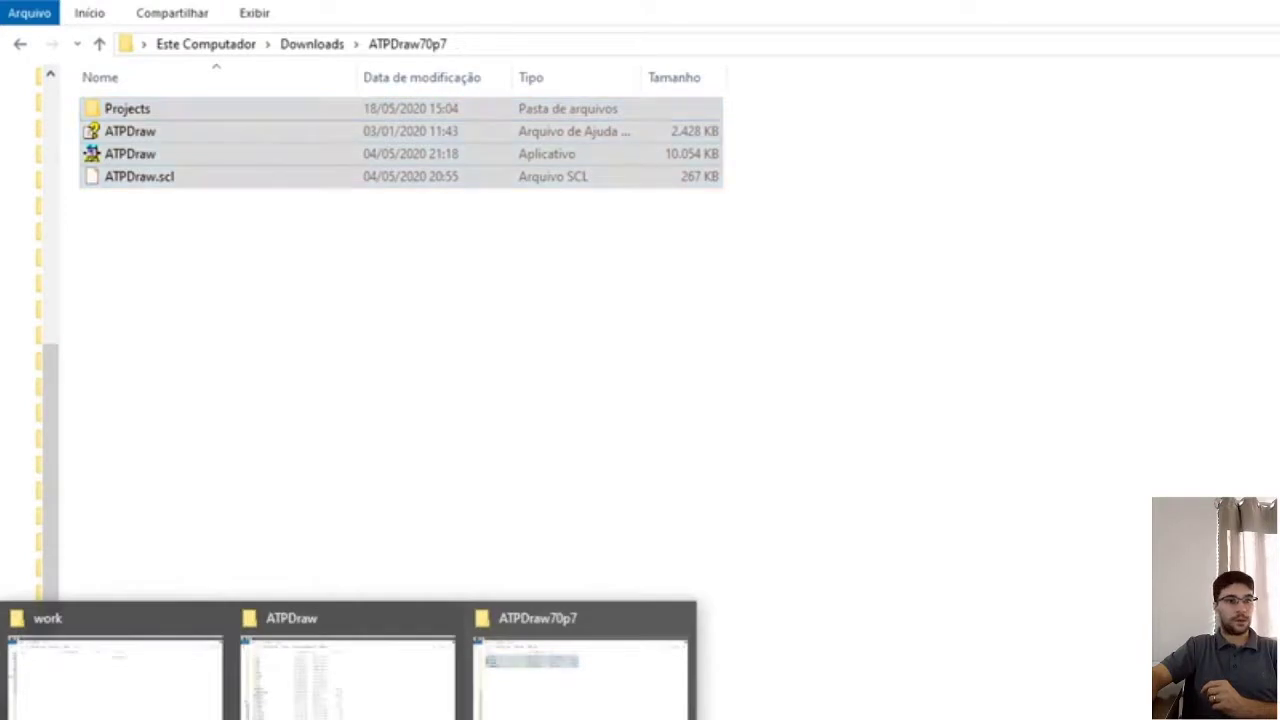
Step: Switch to the ATPDraw installation folder in Arquivos de Programas (x86) and open its Projects subfolder
{"action": "left_click", "coordinate": [335, 685]}
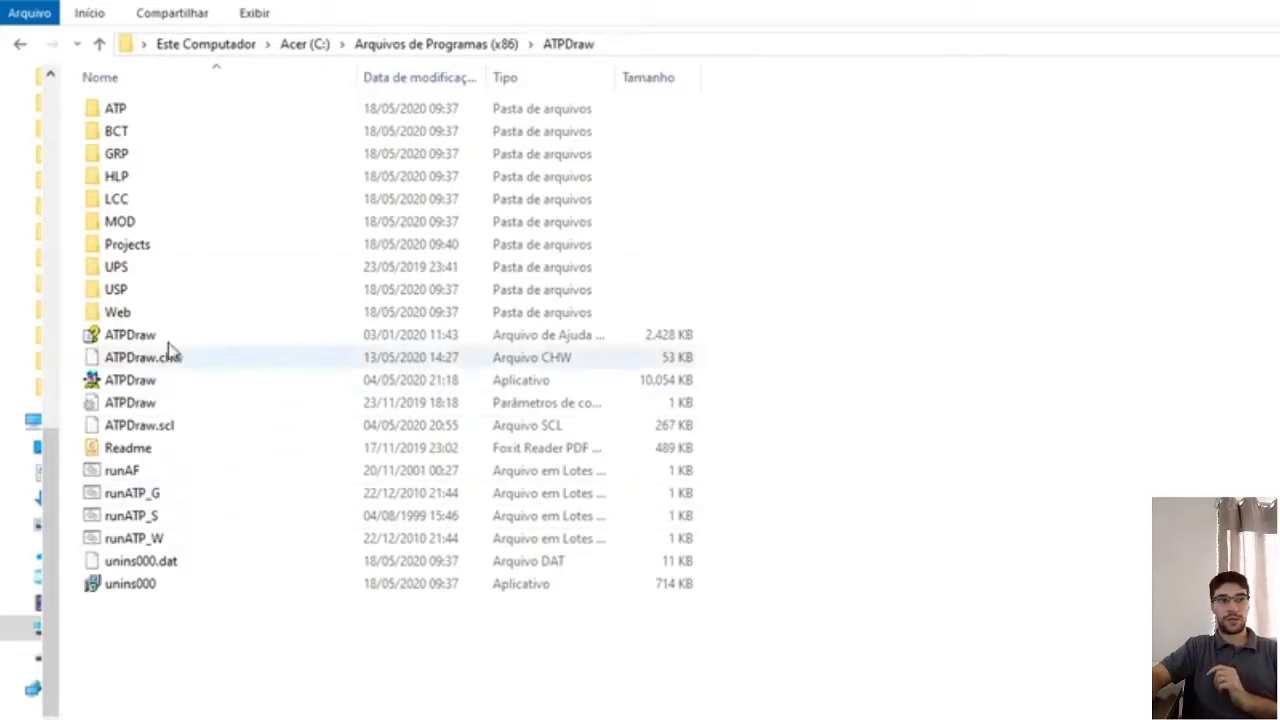
{"action": "left_click", "coordinate": [166, 252]}
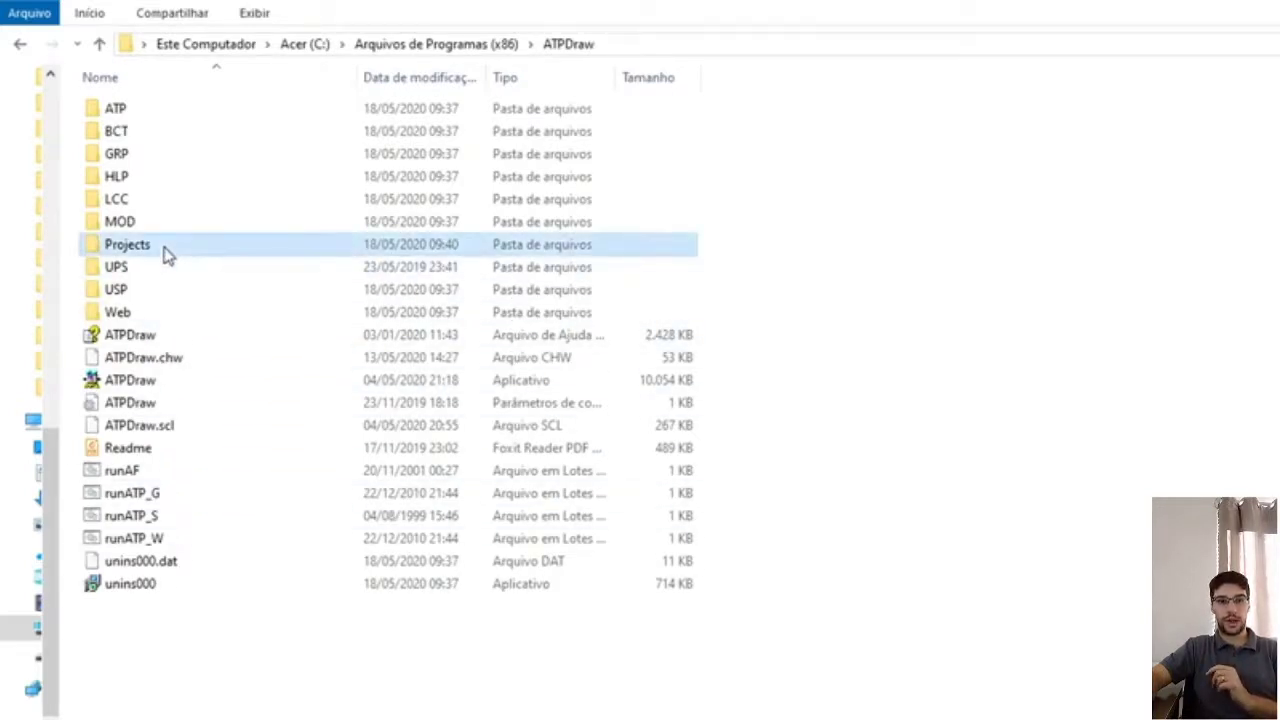
{"action": "double_click", "coordinate": [166, 252]}
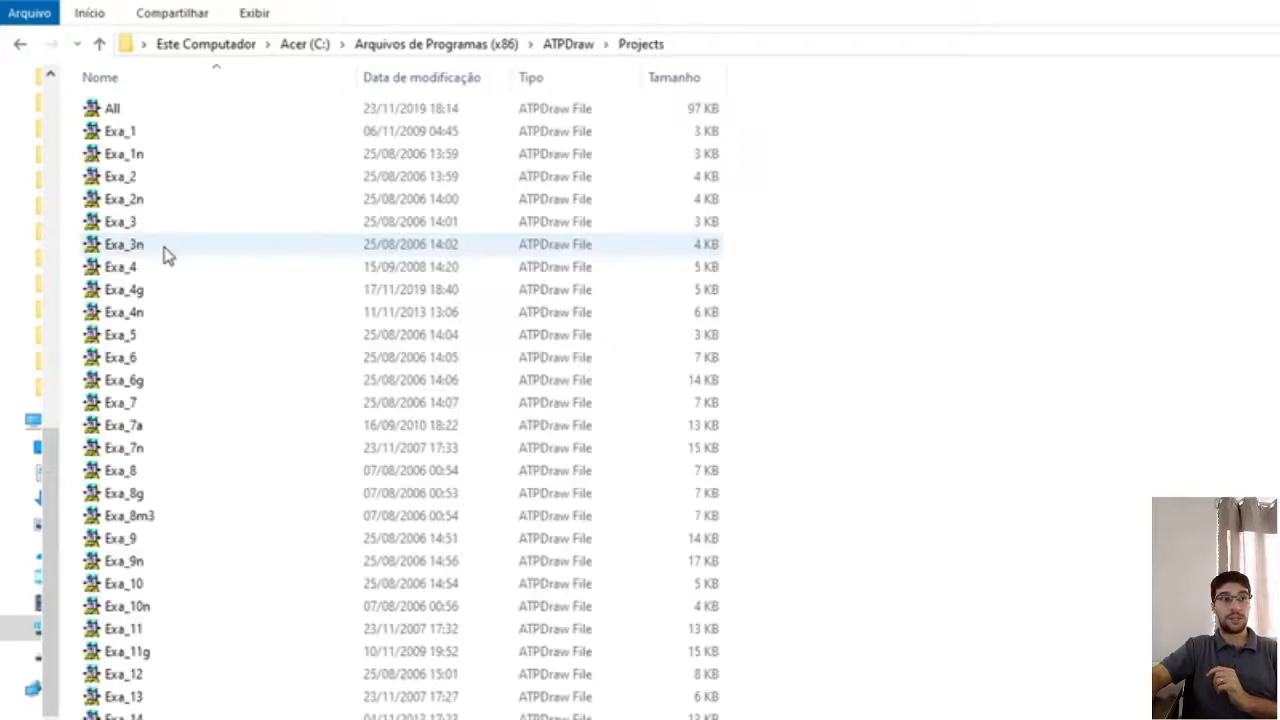
Step: Open the Exa_6 example project from the Projects folder in ATPDraw
{"action": "left_click", "coordinate": [160, 112]}
{"action": "left_click", "coordinate": [154, 138]}
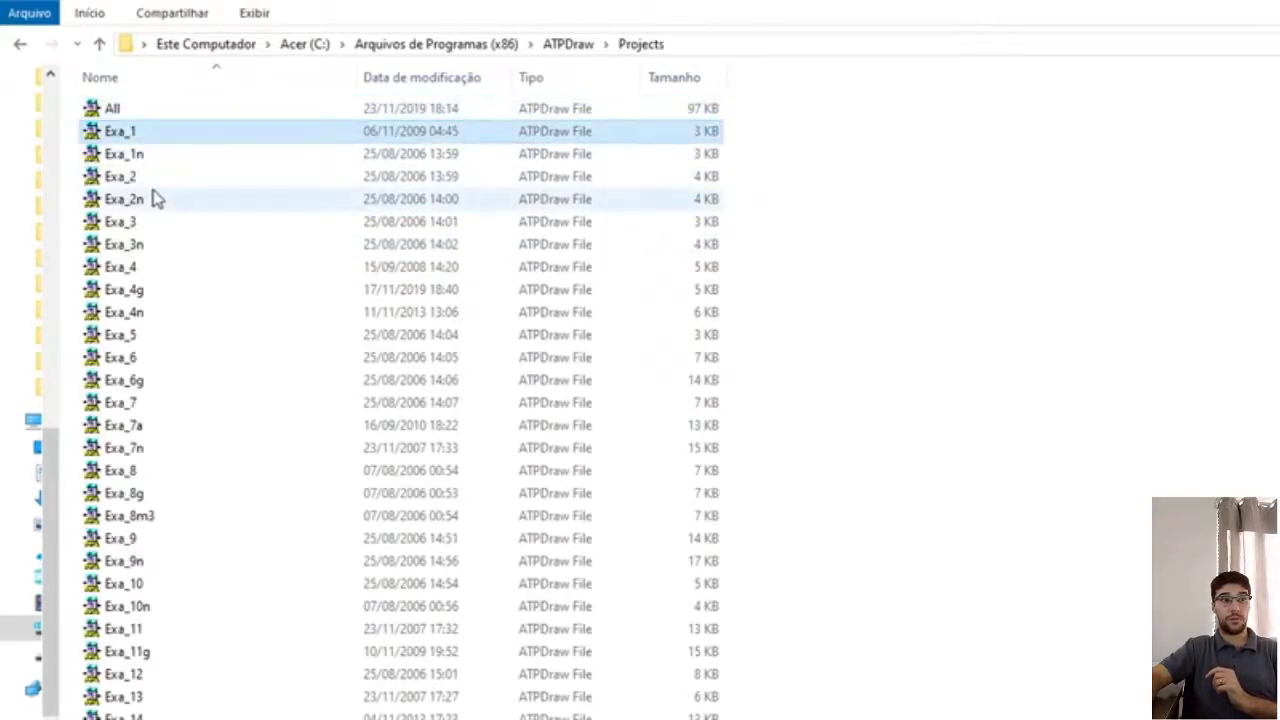
{"action": "left_click", "coordinate": [154, 197]}
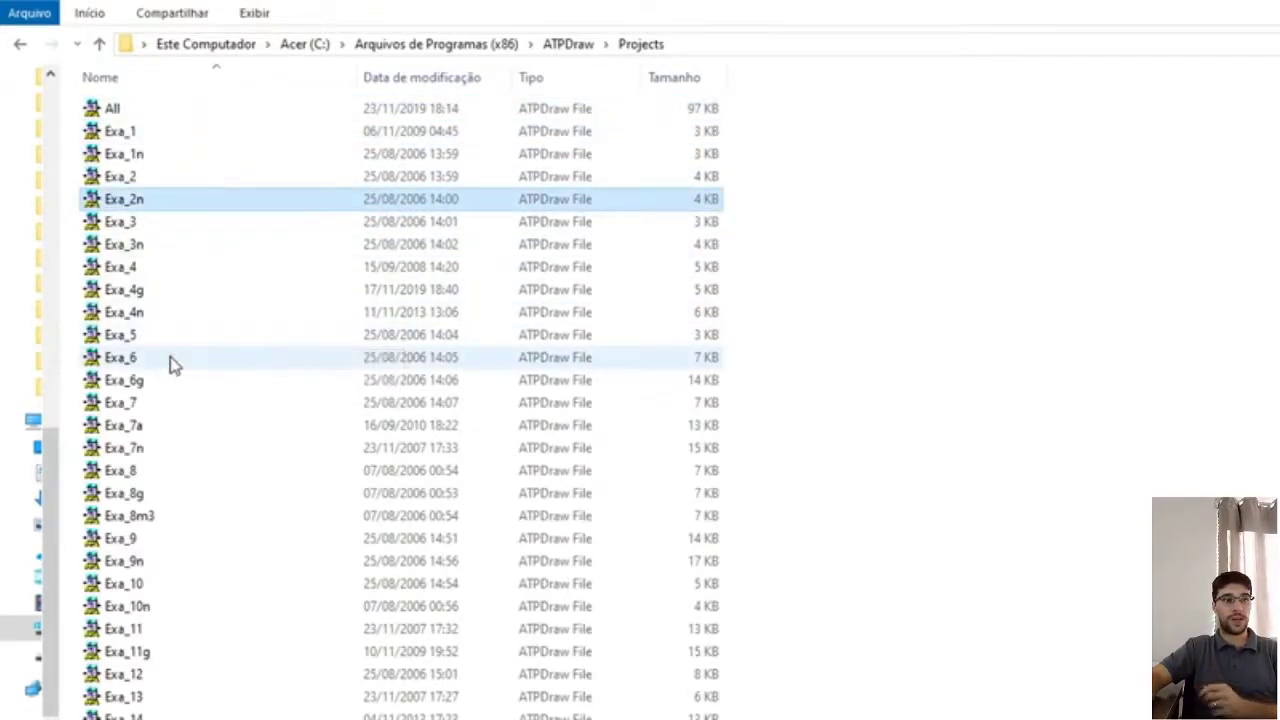
{"action": "double_click", "coordinate": [172, 362]}
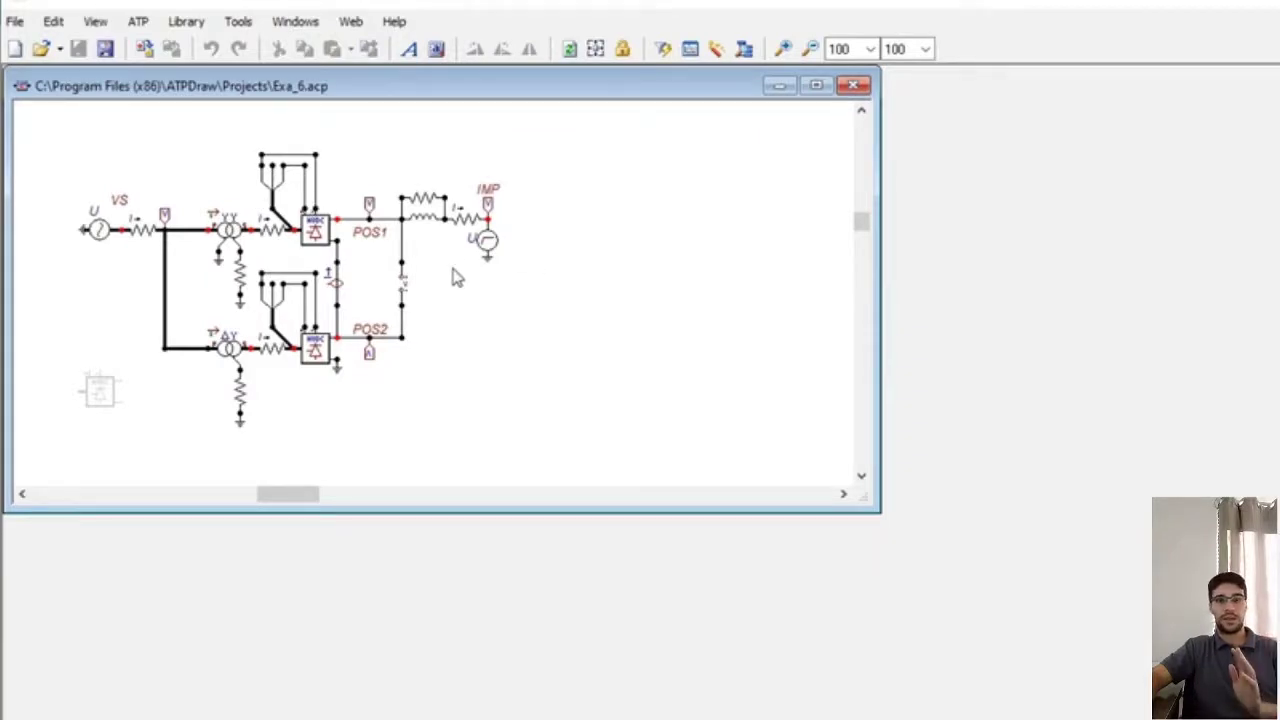
Step: Check the program version in the About information and dismiss it
{"action": "left_click", "coordinate": [394, 22]}
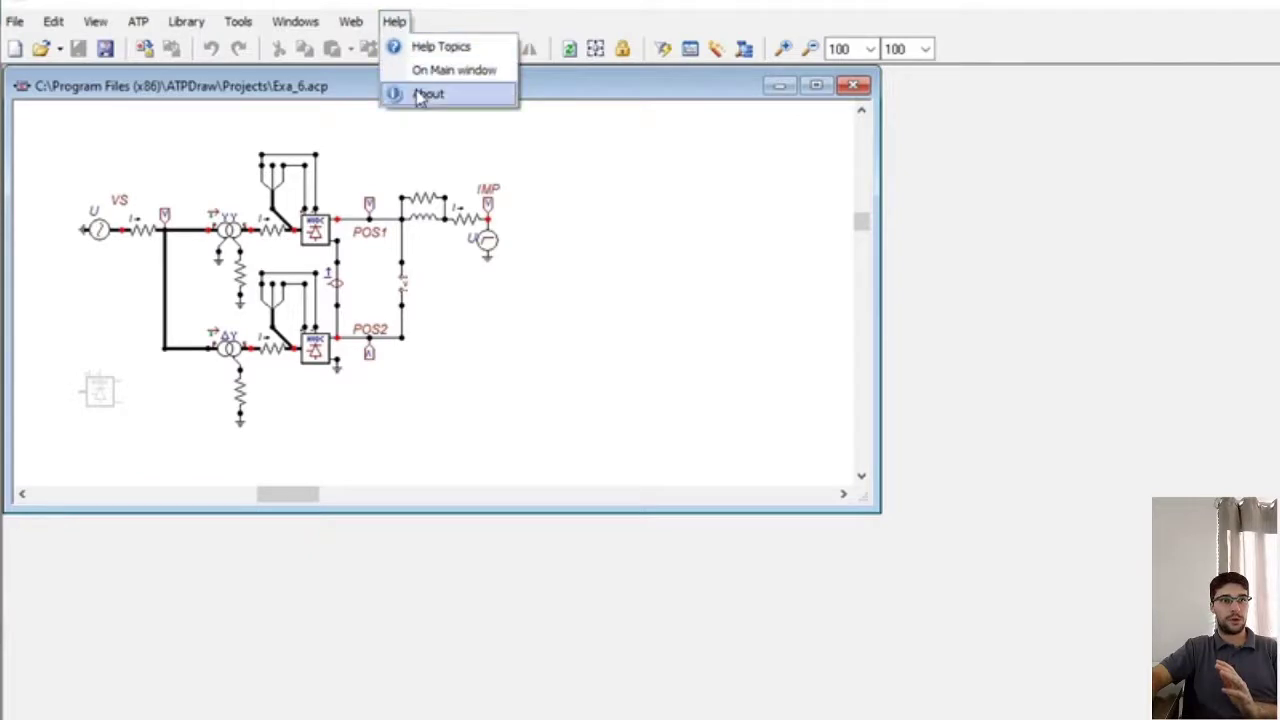
{"action": "left_click", "coordinate": [420, 95]}
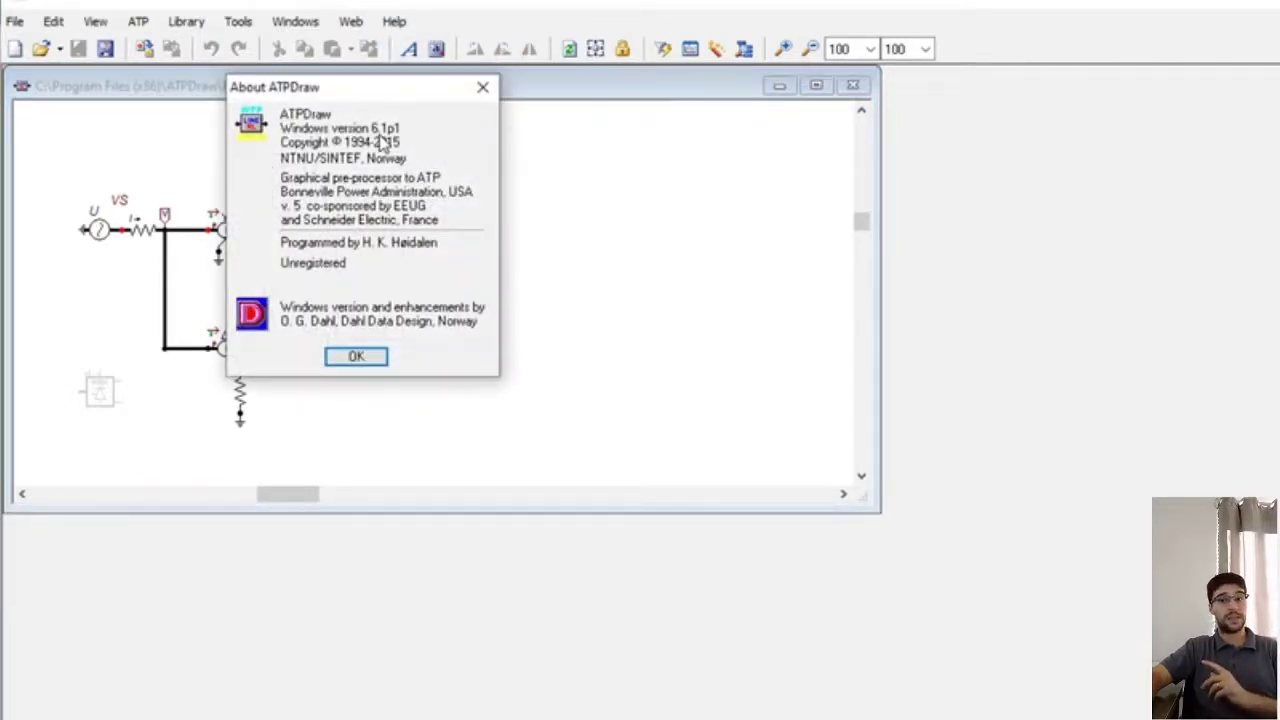
{"action": "left_click", "coordinate": [358, 357]}
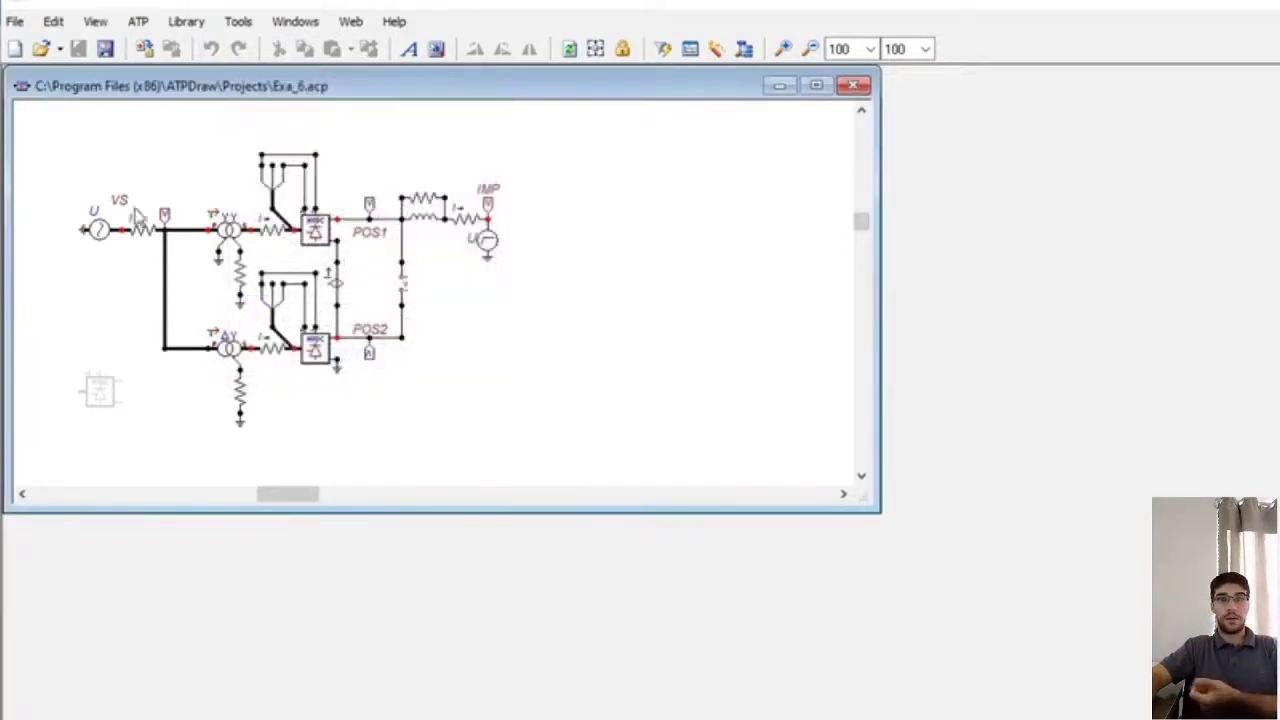
{"action": "left_click_drag", "start_coordinate": [70, 146], "coordinate": [523, 443]}
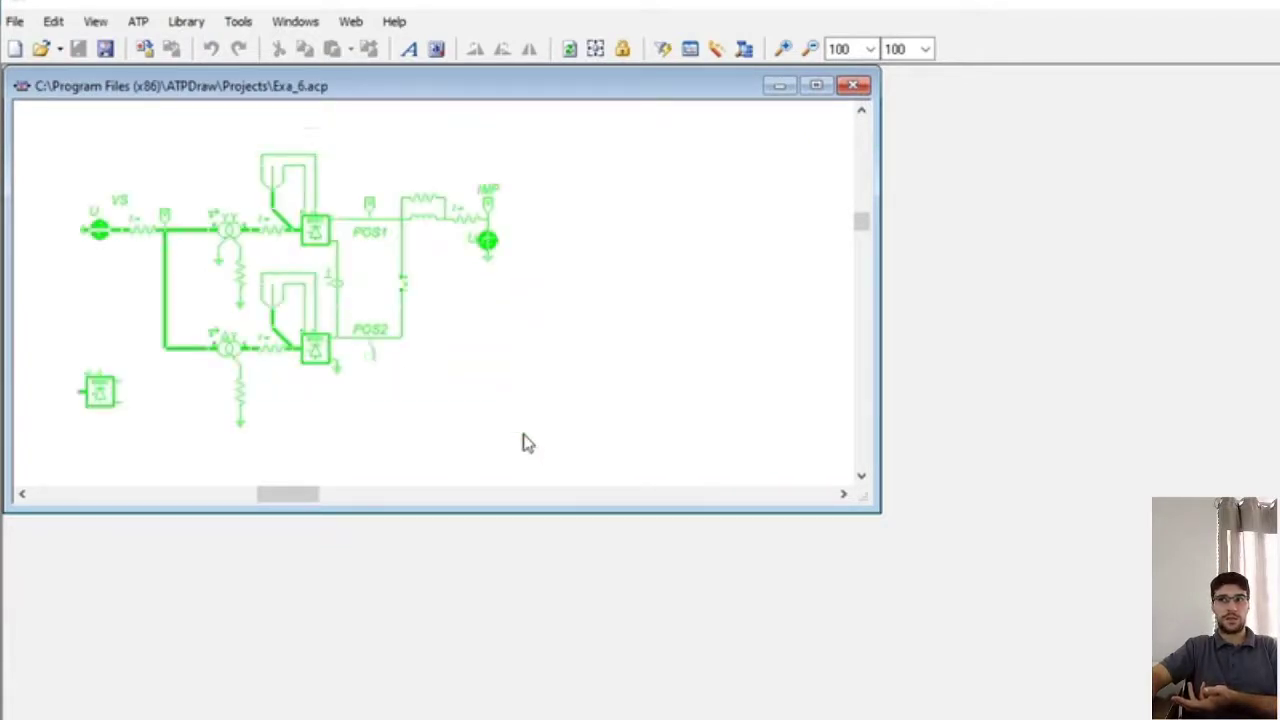
{"action": "left_click", "coordinate": [574, 403]}
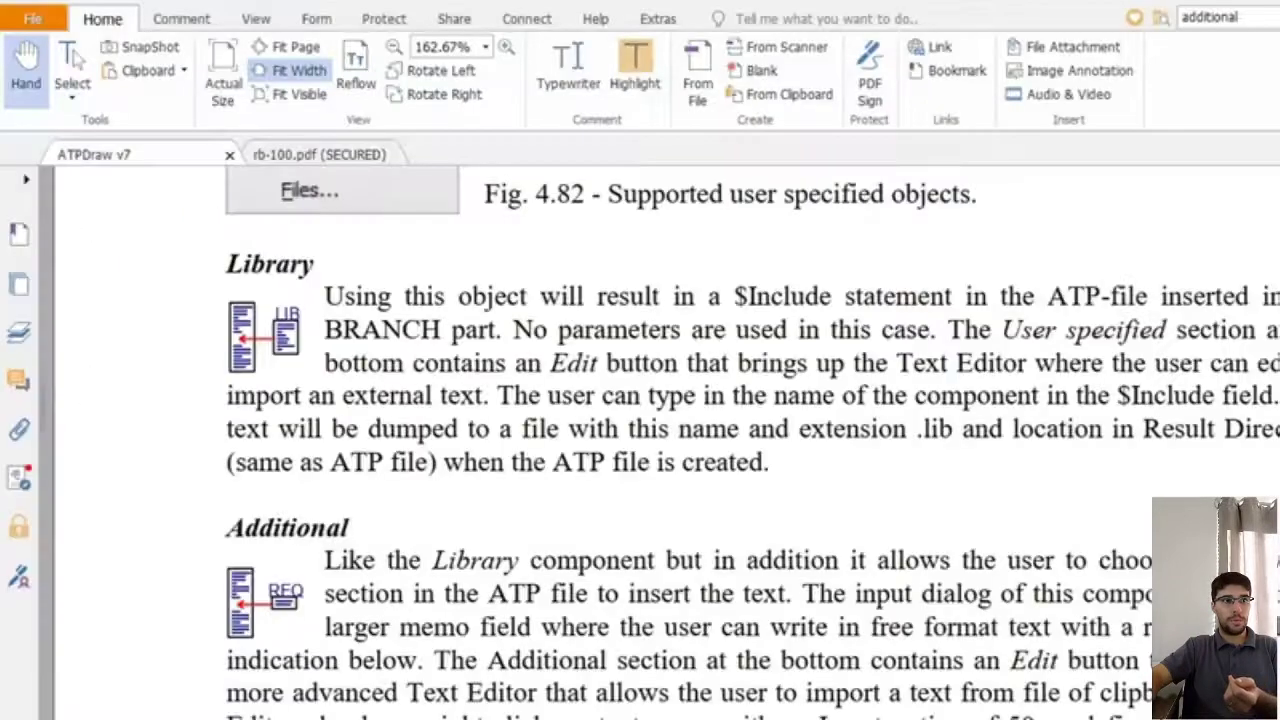
Step: In the ATPDraw v7 manual PDF, find the User Specified section and search the document for "exa"
{"action": "scroll", "coordinate": [370, 397], "scroll_direction": "up", "scroll_amount": 5}
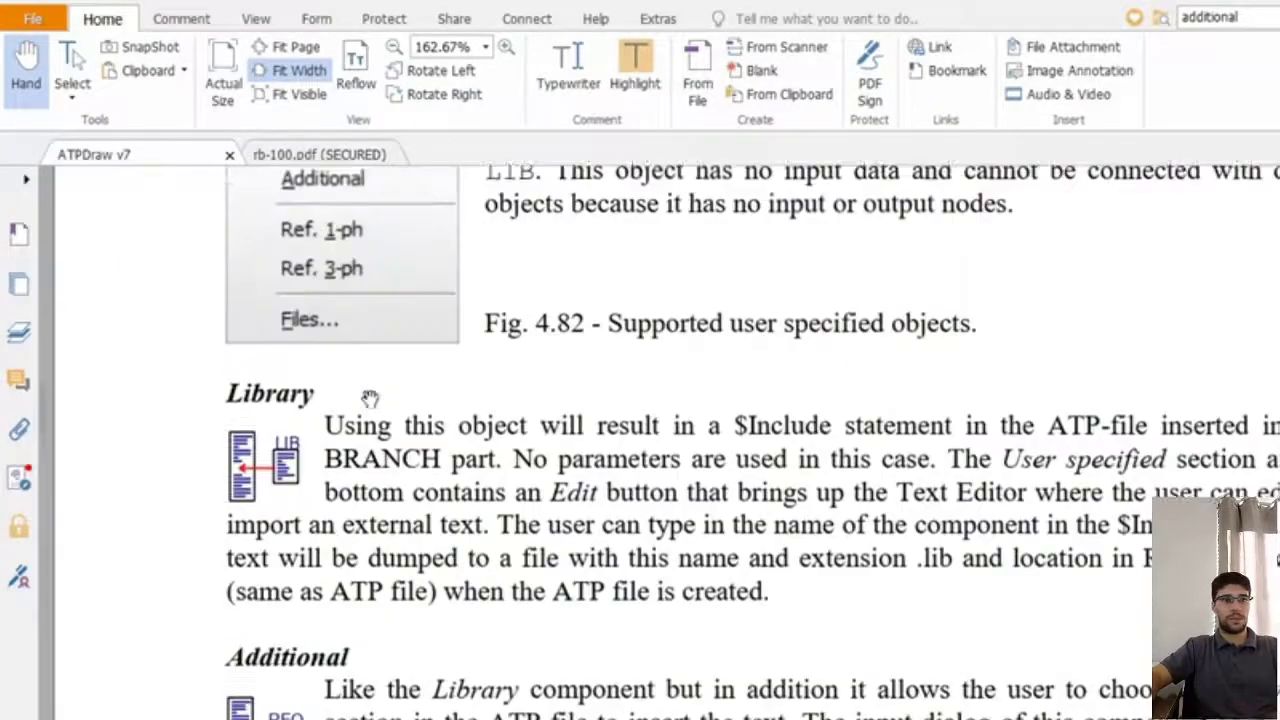
{"action": "key", "text": "ctrl+f"}
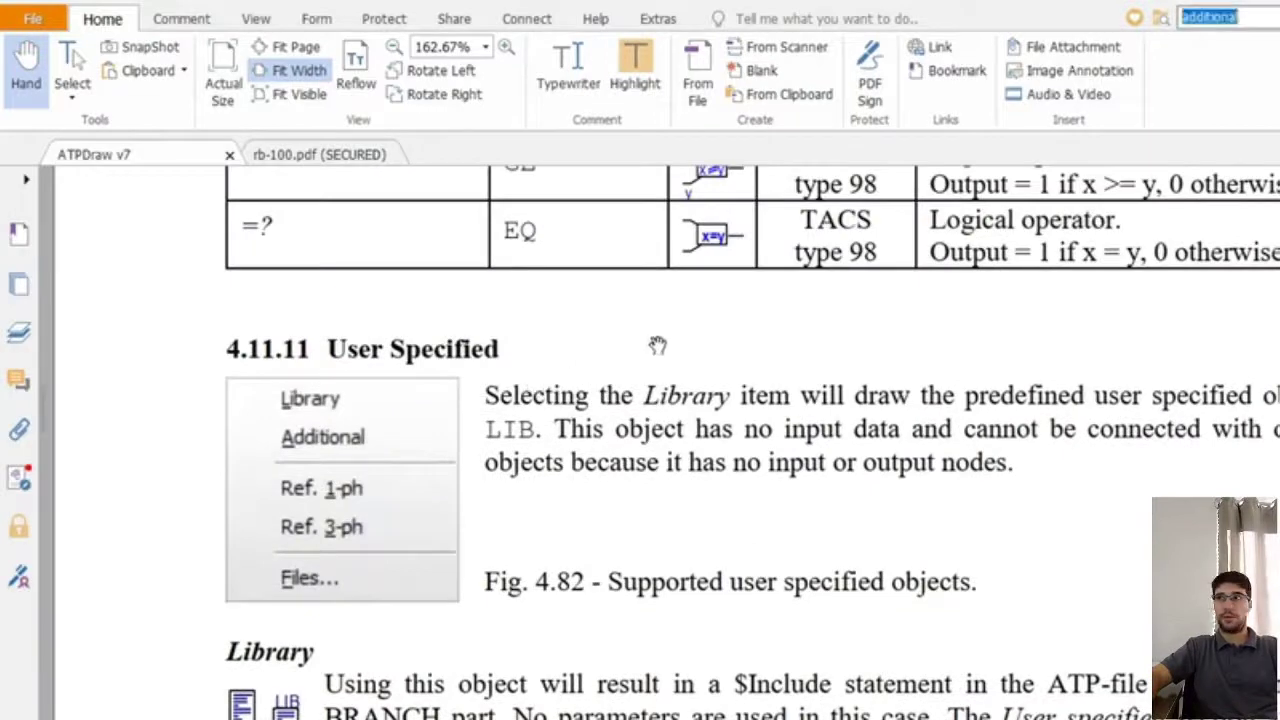
{"action": "type", "text": "ex"}
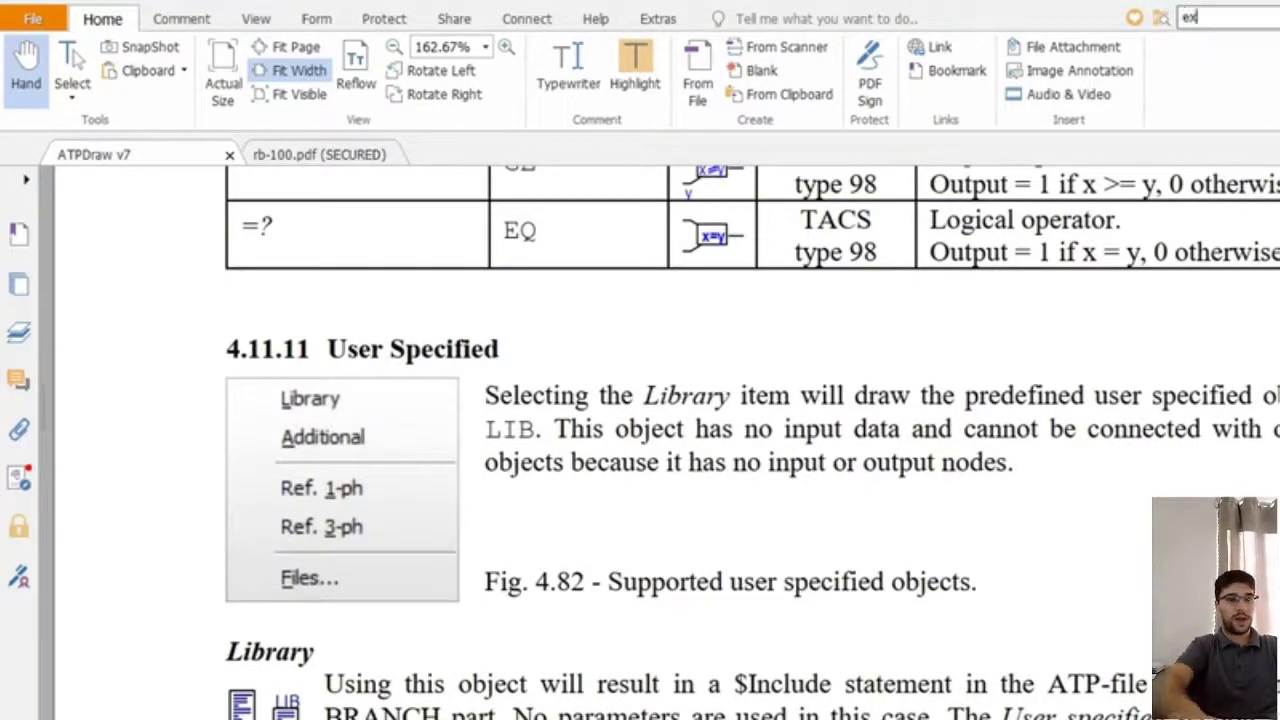
{"action": "type", "text": "a"}
{"action": "key", "text": "Return"}
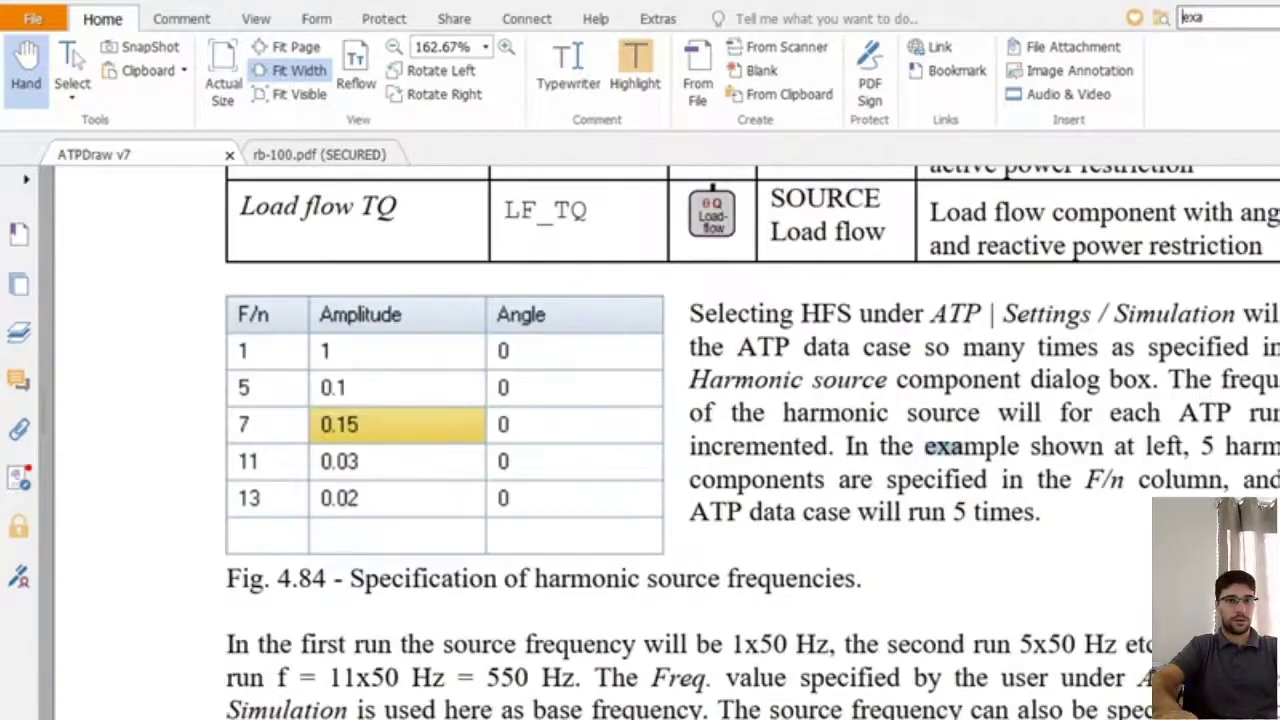
Step: Step through the search matches to the Exa_4n.acp reference in section 5.1 on multilevel modeling and examine the example there
{"action": "key", "text": "Return"}
{"action": "key", "text": "Return"}
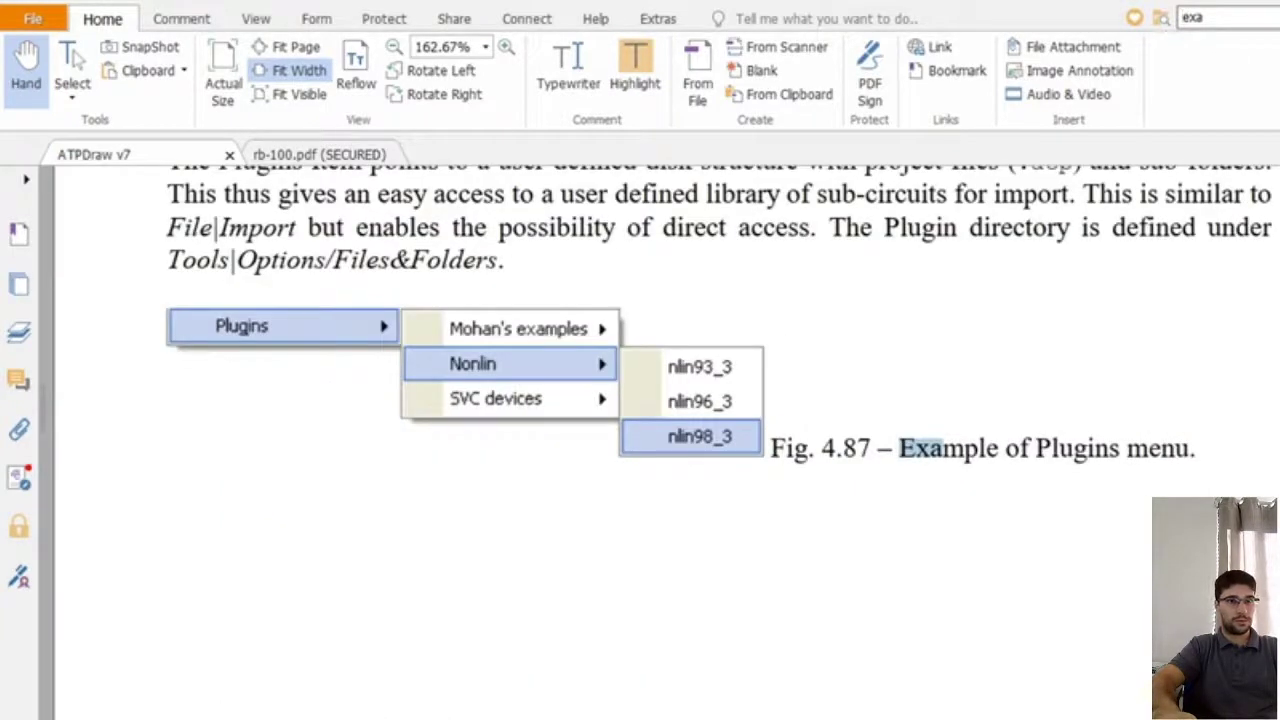
{"action": "key", "text": "Return"}
{"action": "key", "text": "Return"}
{"action": "key", "text": "Return"}
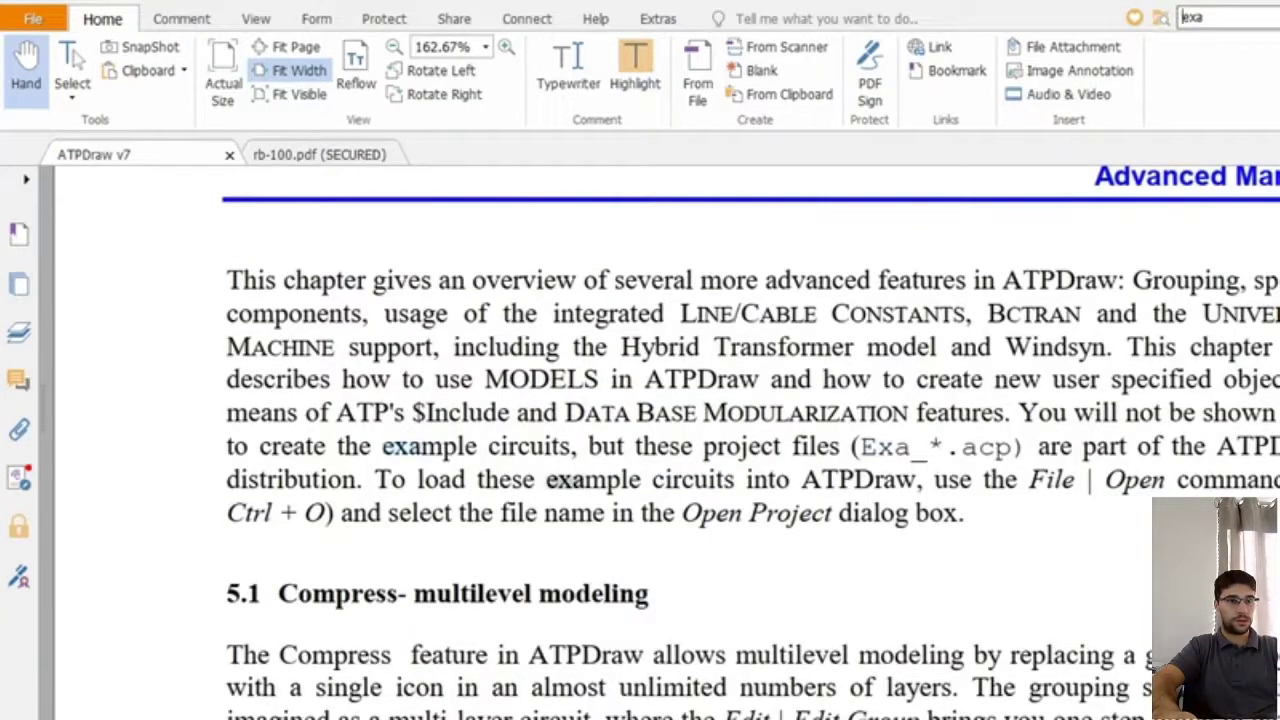
{"action": "key", "text": "Return"}
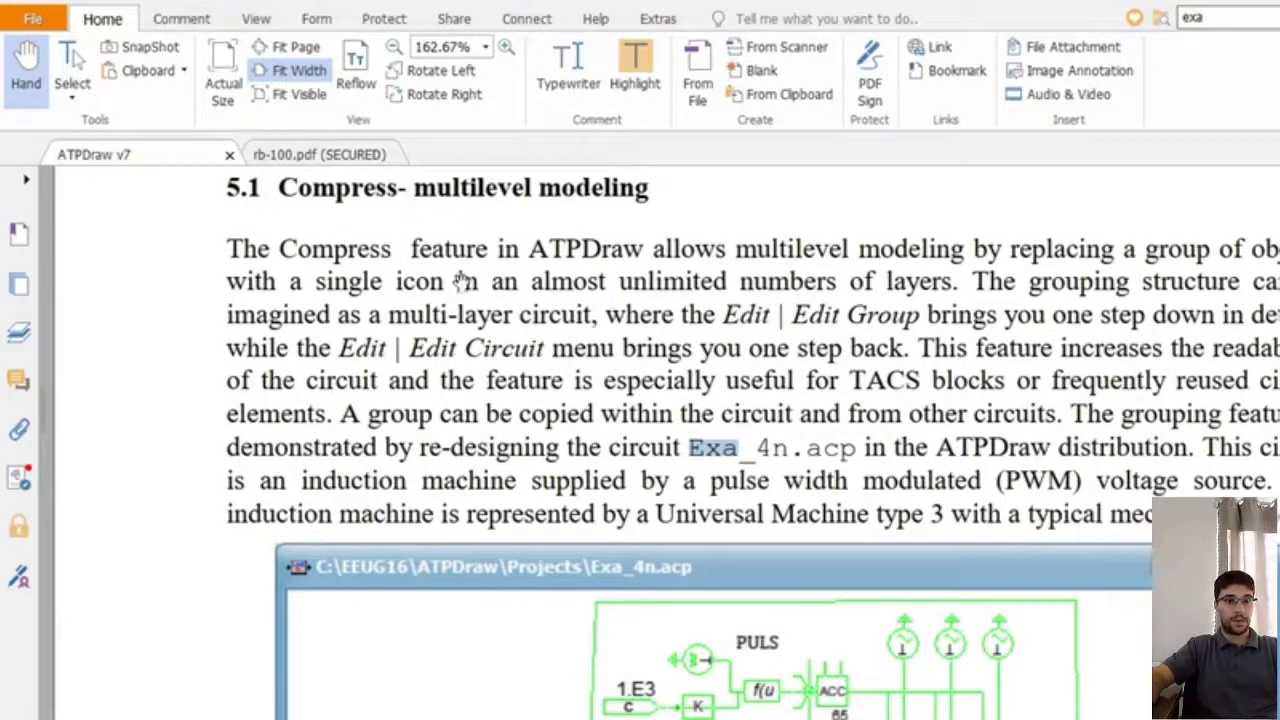
{"action": "scroll", "coordinate": [466, 282], "scroll_direction": "down", "scroll_amount": 3}
{"action": "scroll", "coordinate": [470, 284], "scroll_direction": "up", "scroll_amount": 3}
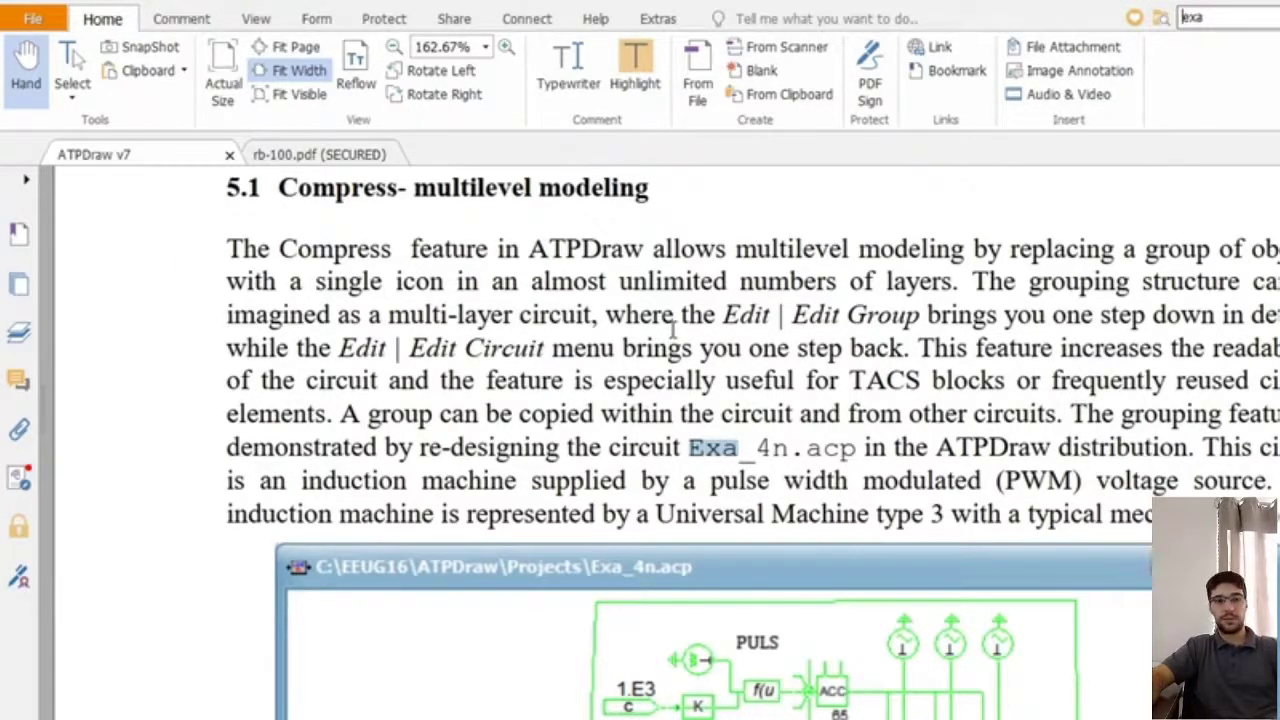
{"action": "scroll", "coordinate": [674, 330], "scroll_direction": "down", "scroll_amount": 3}
{"action": "scroll", "coordinate": [674, 380], "scroll_direction": "up", "scroll_amount": 3}
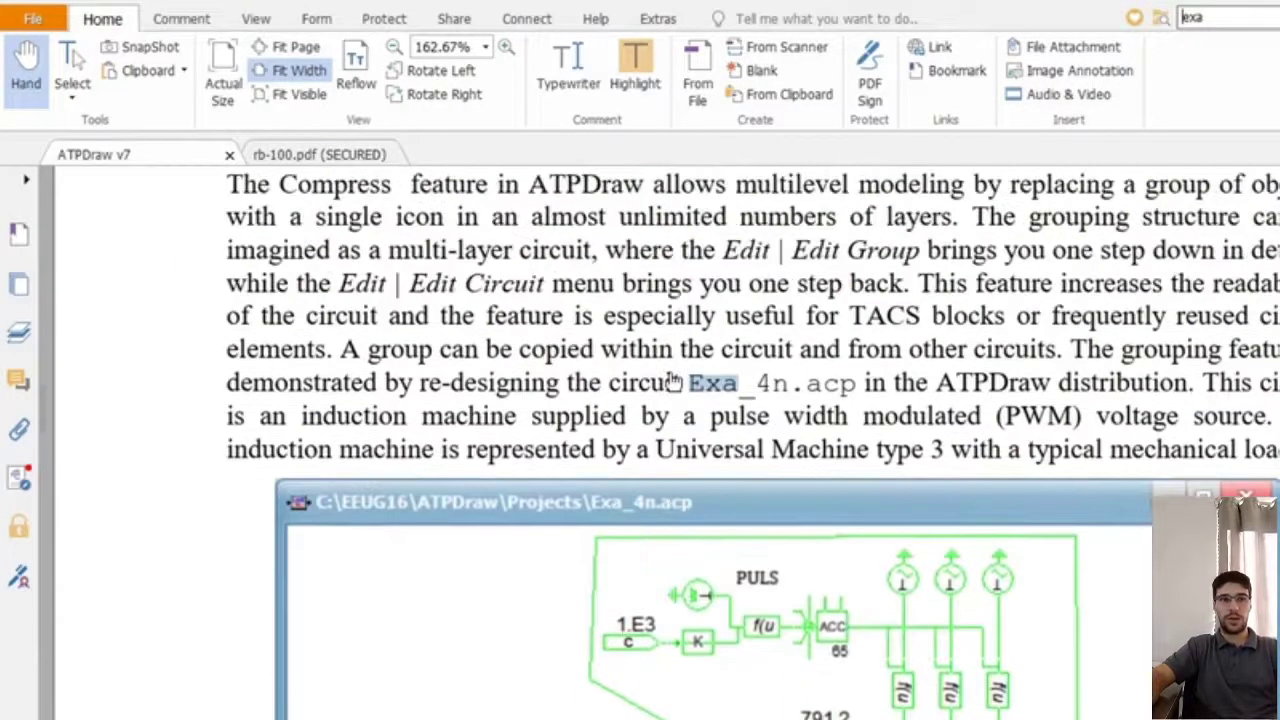
Step: Switch to the ATPDraw website in the browser, open the Cases page and look through the uploaded cases
{"action": "key", "text": "alt+Tab"}
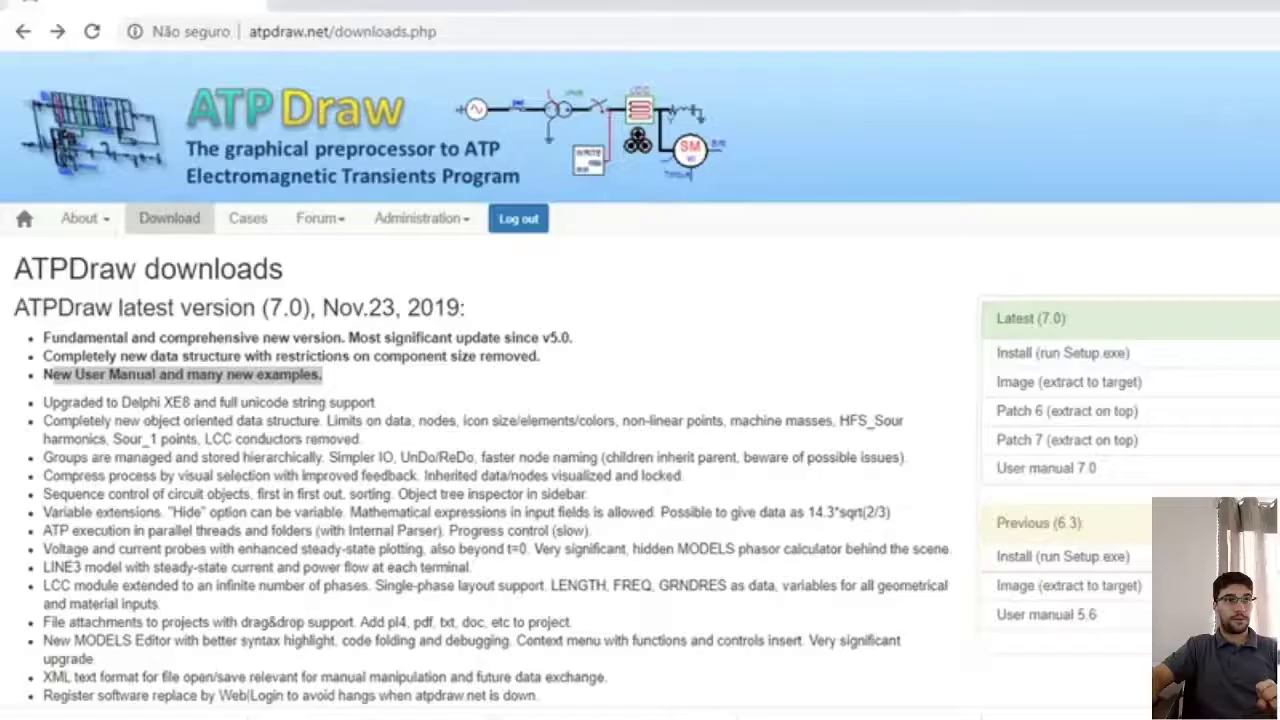
{"action": "left_click", "coordinate": [234, 232]}
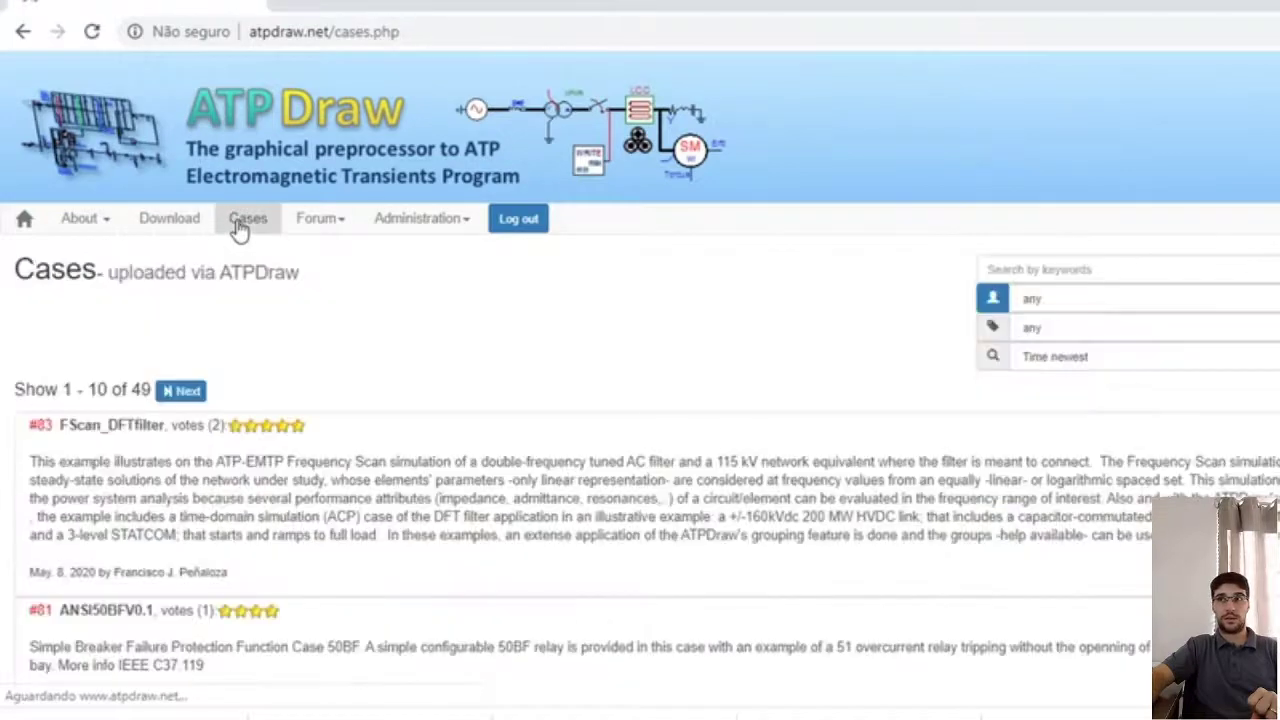
{"action": "scroll", "coordinate": [206, 423], "scroll_direction": "down", "scroll_amount": 2}
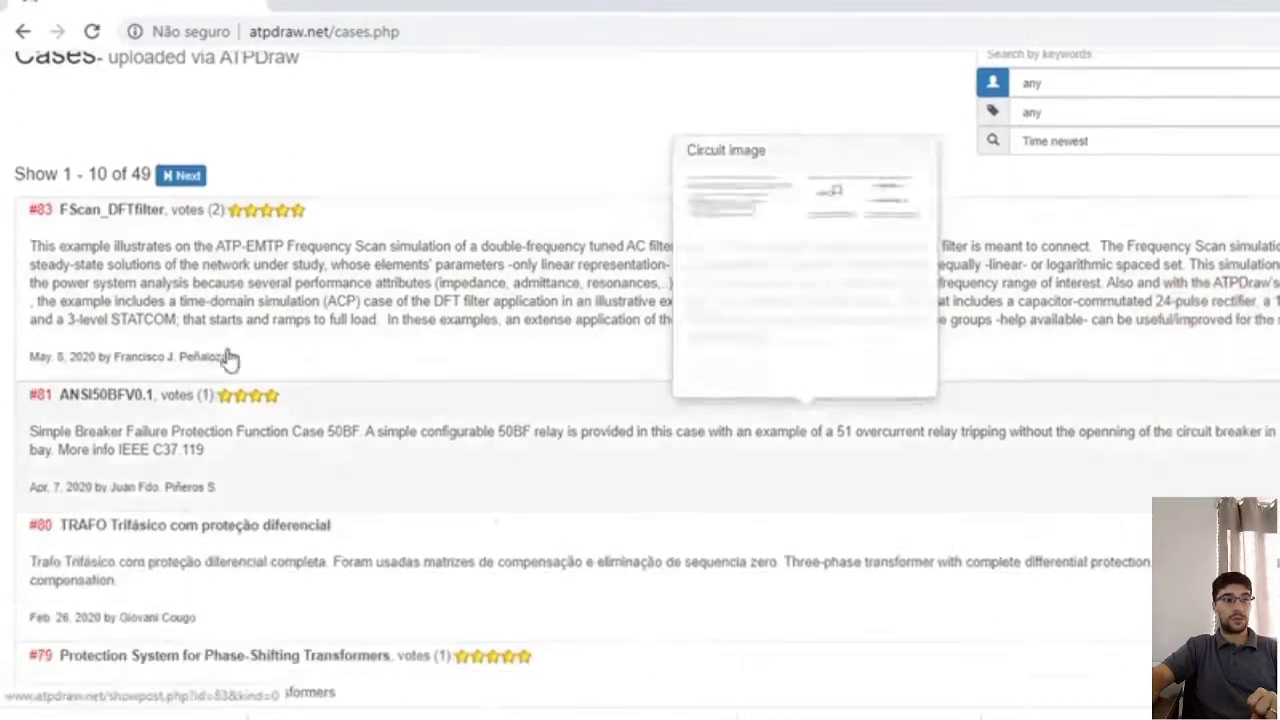
{"action": "scroll", "coordinate": [205, 372], "scroll_direction": "down", "scroll_amount": 5}
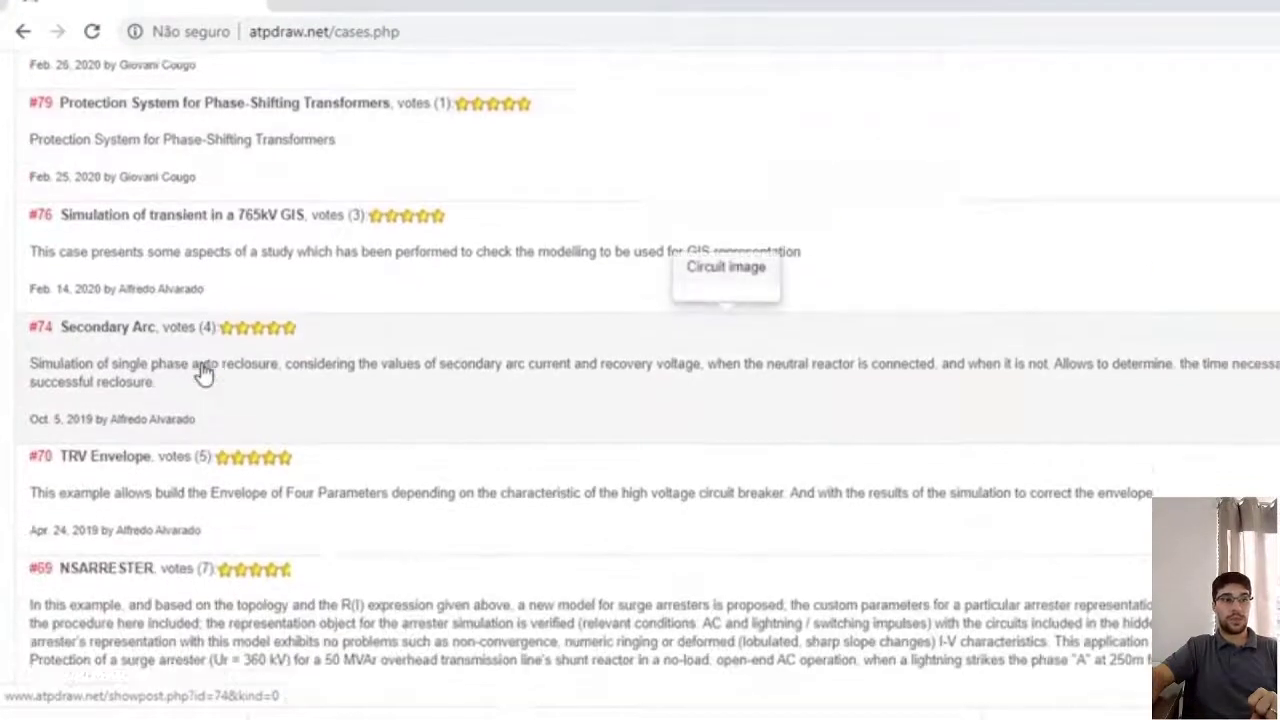
{"action": "scroll", "coordinate": [203, 370], "scroll_direction": "down", "scroll_amount": 2}
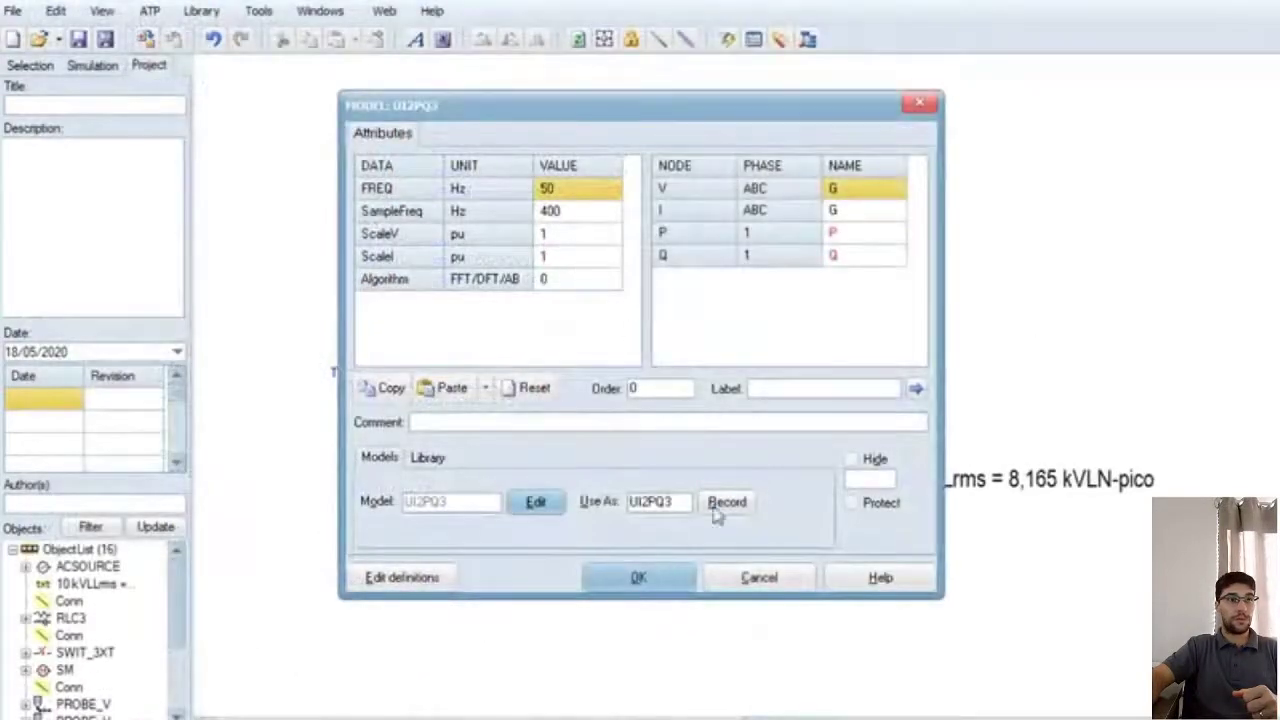
Step: In the newer ATPDraw, dismiss the UI2PQ3 model properties and check the program version in the About information
{"action": "left_click", "coordinate": [725, 574]}
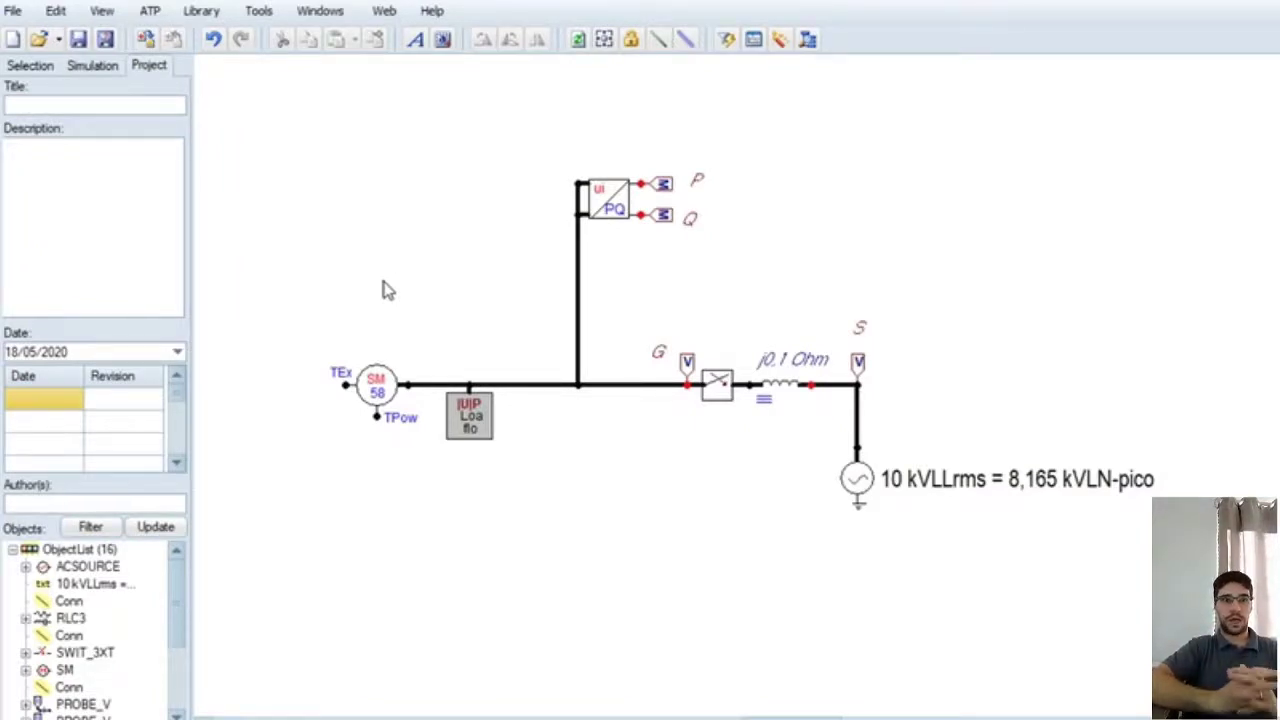
{"action": "left_click", "coordinate": [432, 10]}
{"action": "left_click", "coordinate": [448, 83]}
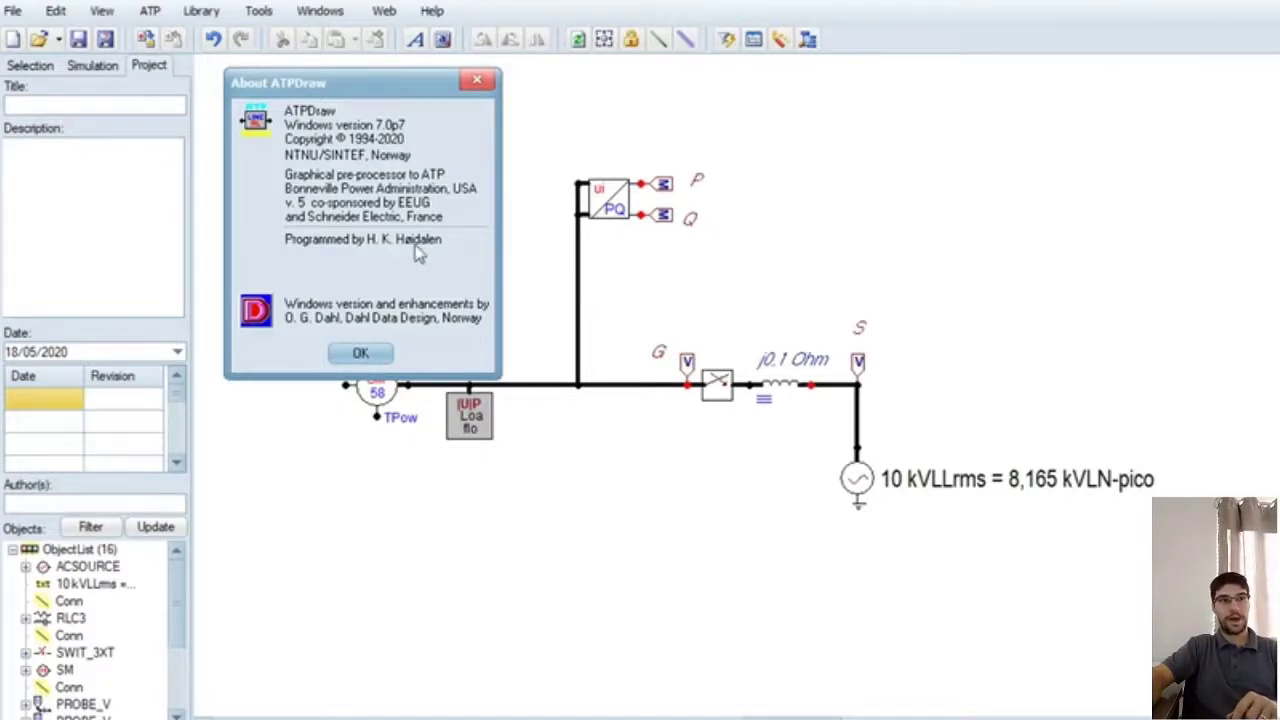
{"action": "left_click", "coordinate": [353, 358]}
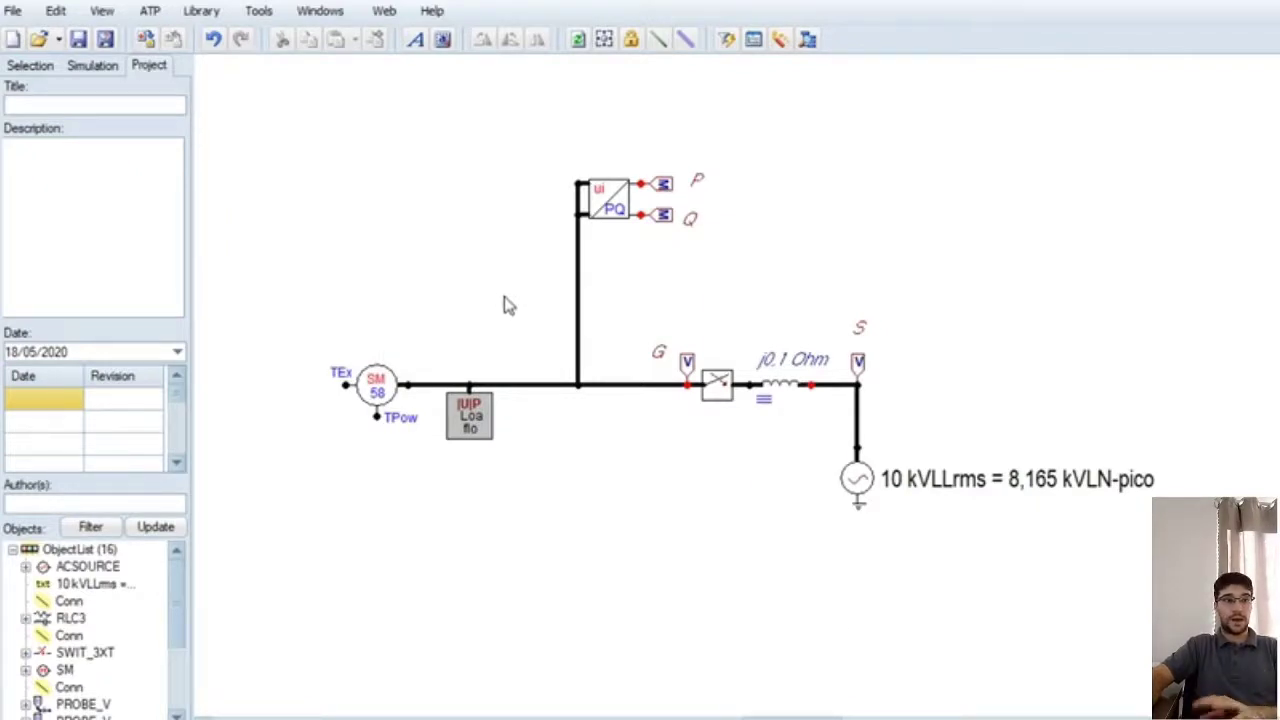
Step: Display the simulation parameters in the sidebar, compare them with the ATP Settings dialog, and close the dialog
{"action": "scroll", "coordinate": [504, 300], "scroll_direction": "up", "scroll_amount": 3}
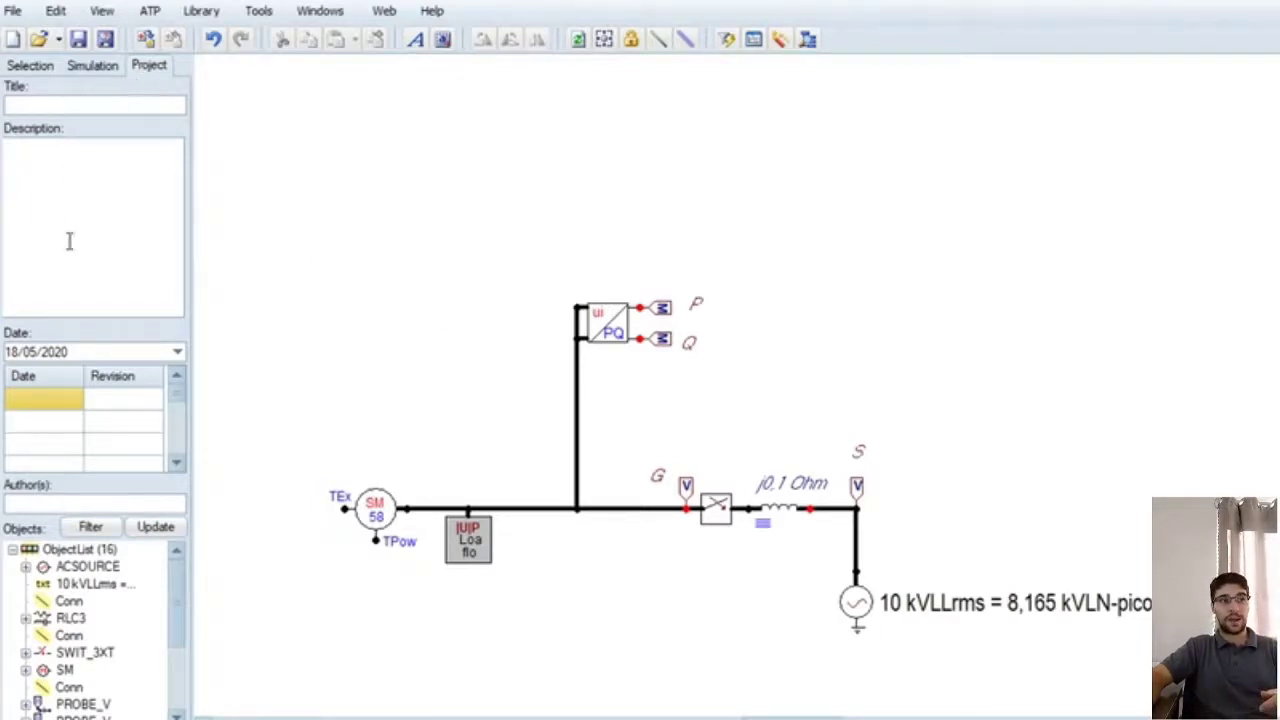
{"action": "left_click", "coordinate": [86, 70]}
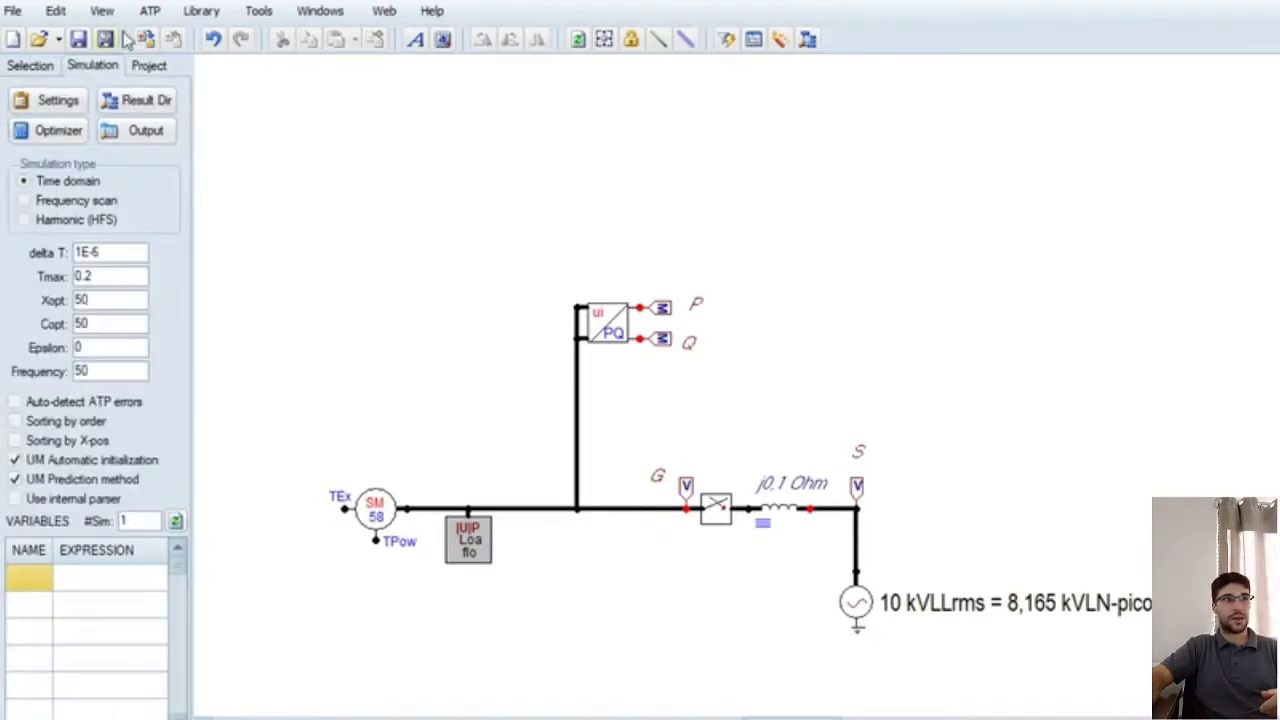
{"action": "left_click", "coordinate": [150, 11]}
{"action": "left_click", "coordinate": [184, 40]}
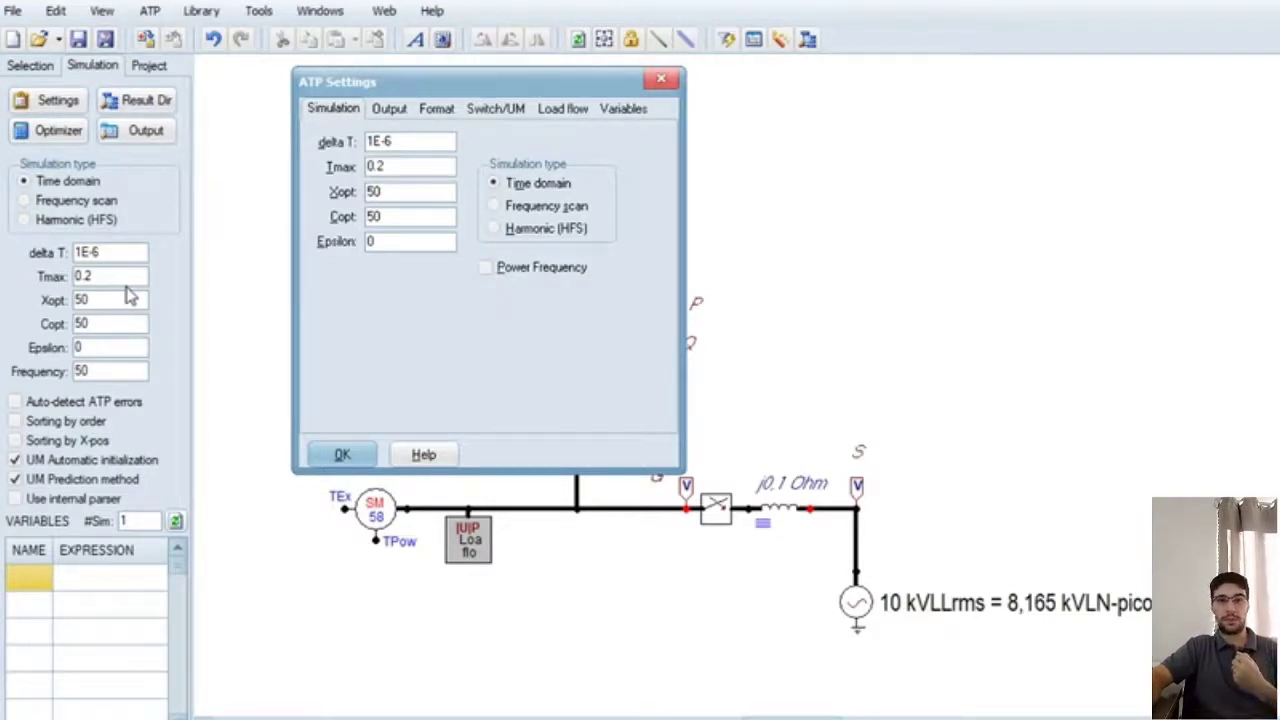
{"action": "left_click", "coordinate": [661, 86]}
Step: Inspect the attributes of the j0.1 Ohm RLC3 branch and the SWIT_3XT switch beside it, closing each without changes
{"action": "scroll", "coordinate": [446, 363], "scroll_direction": "down", "scroll_amount": 3}
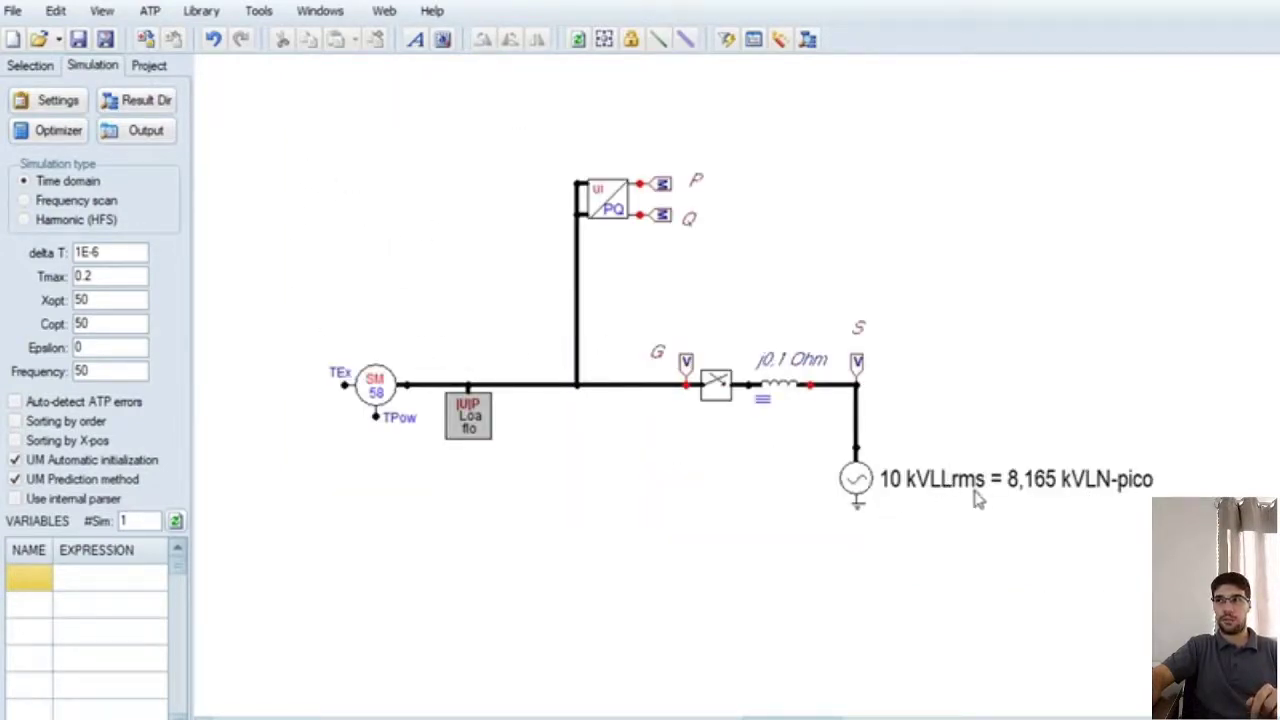
{"action": "double_click", "coordinate": [787, 393]}
{"action": "left_click_drag", "start_coordinate": [963, 323], "coordinate": [856, 189]}
{"action": "scroll", "coordinate": [880, 370], "scroll_direction": "down", "scroll_amount": 8}
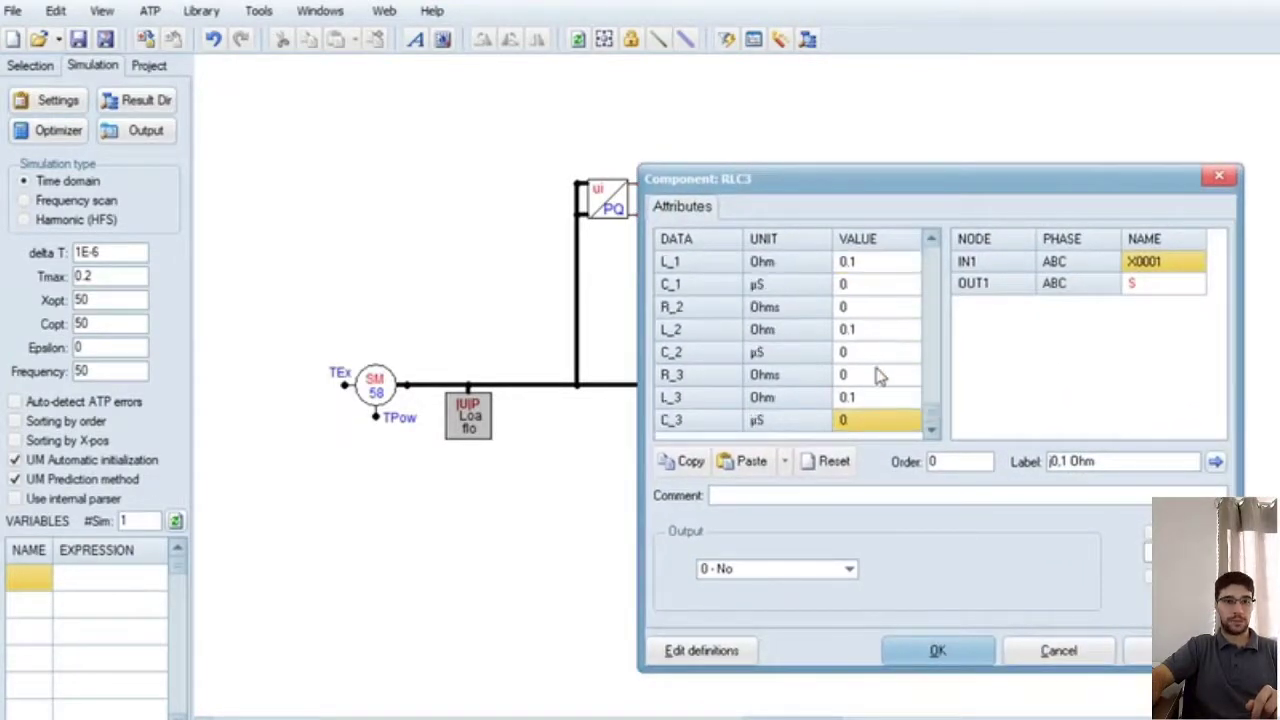
{"action": "left_click", "coordinate": [1219, 176]}
{"action": "double_click", "coordinate": [710, 388]}
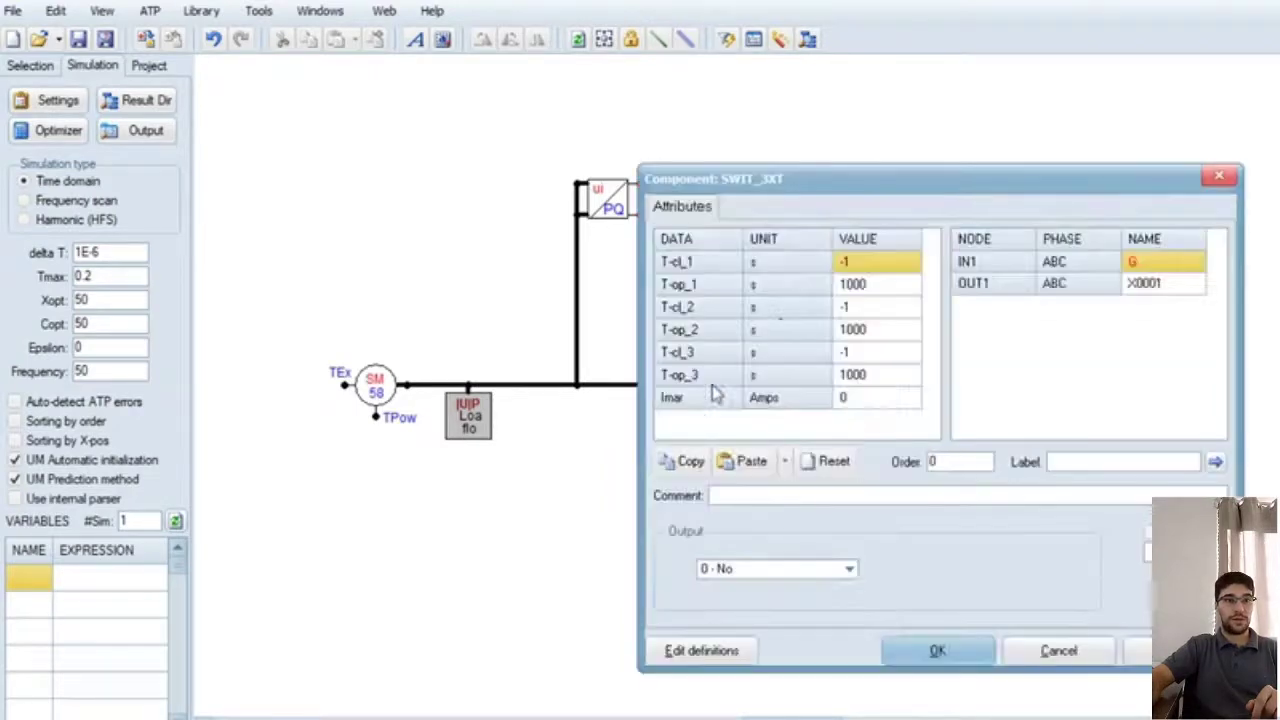
{"action": "left_click", "coordinate": [1219, 177]}
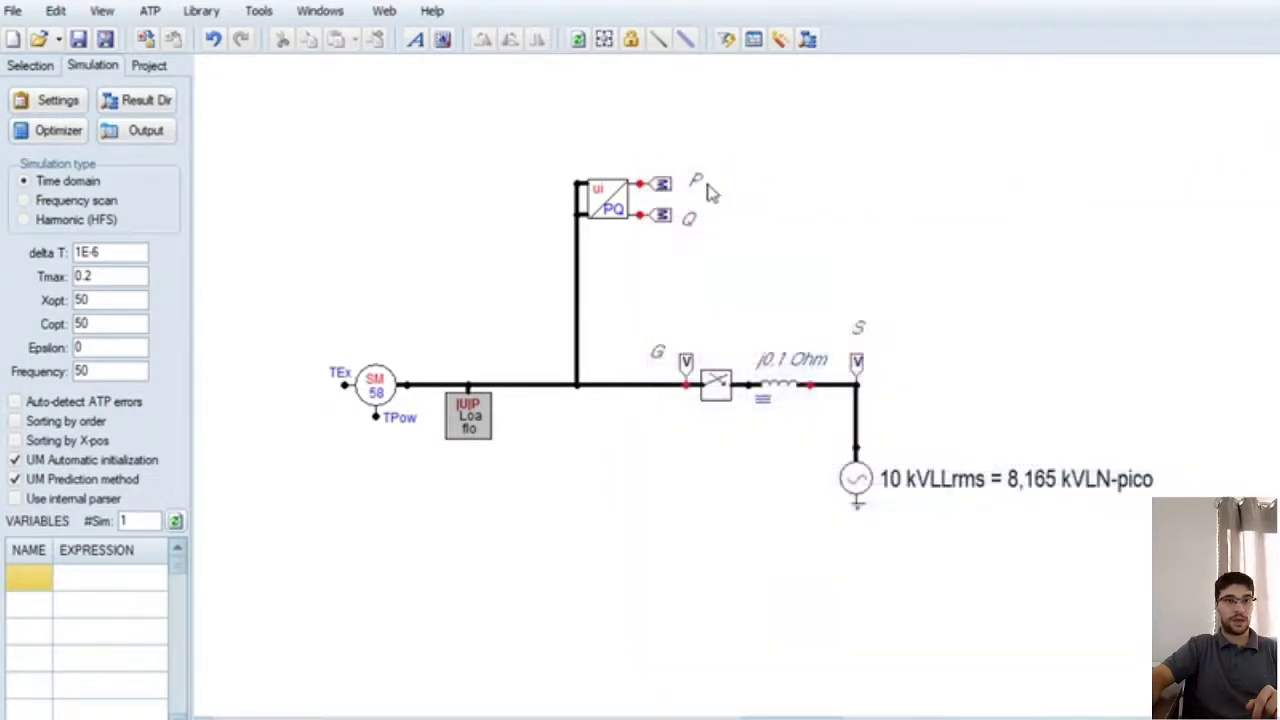
Step: Inspect the FREQ and SampleFreq values of the UI2PQ3 power-measuring model and close its properties
{"action": "double_click", "coordinate": [612, 196]}
{"action": "left_click", "coordinate": [571, 218]}
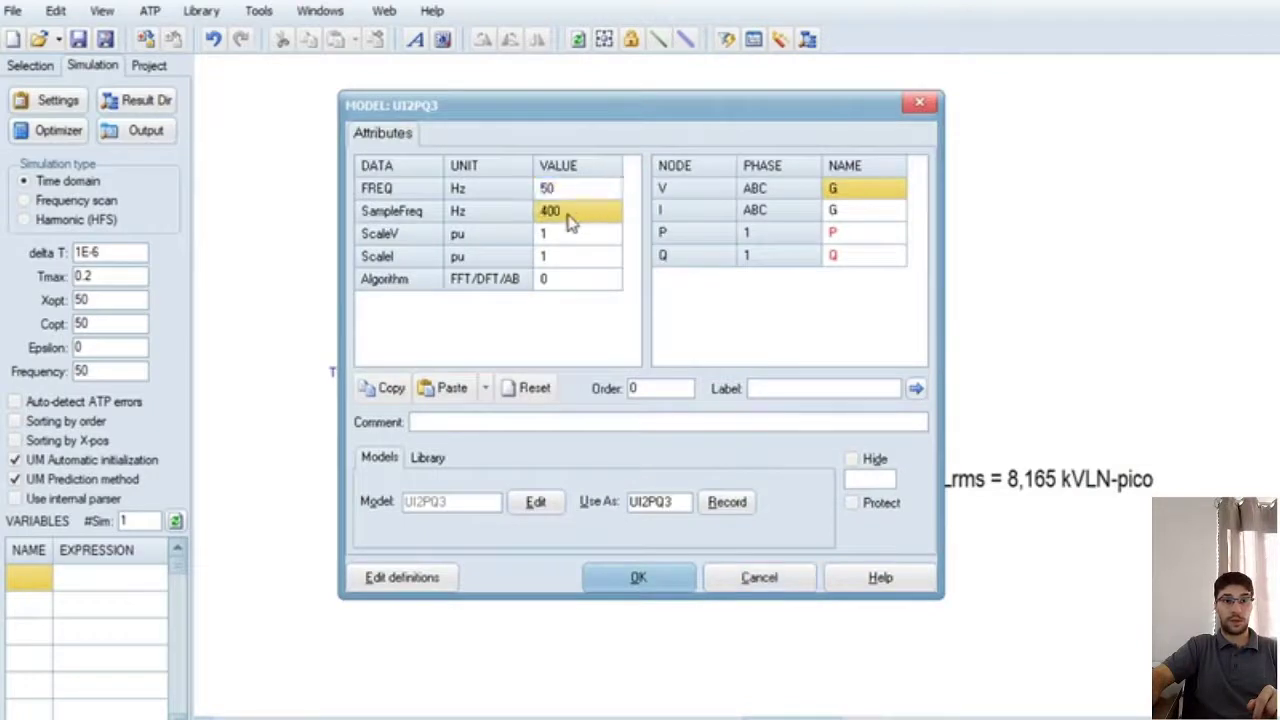
{"action": "left_click", "coordinate": [573, 191]}
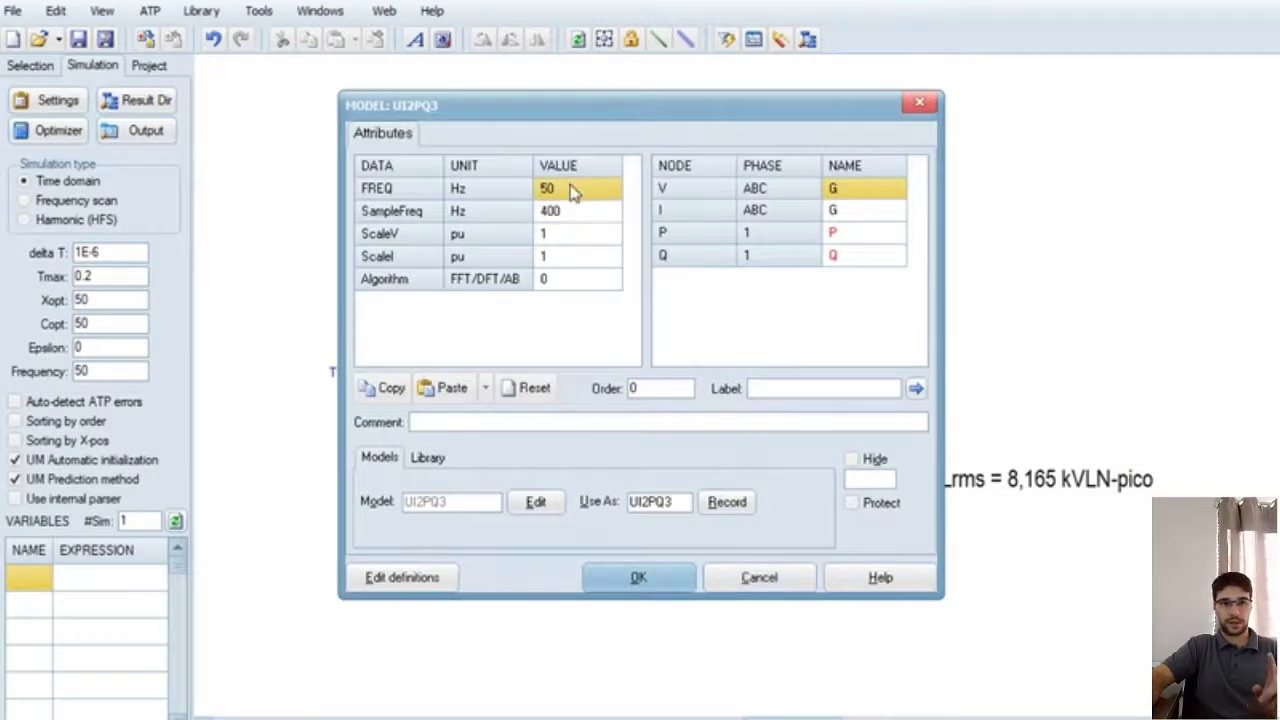
{"action": "left_click", "coordinate": [922, 105]}
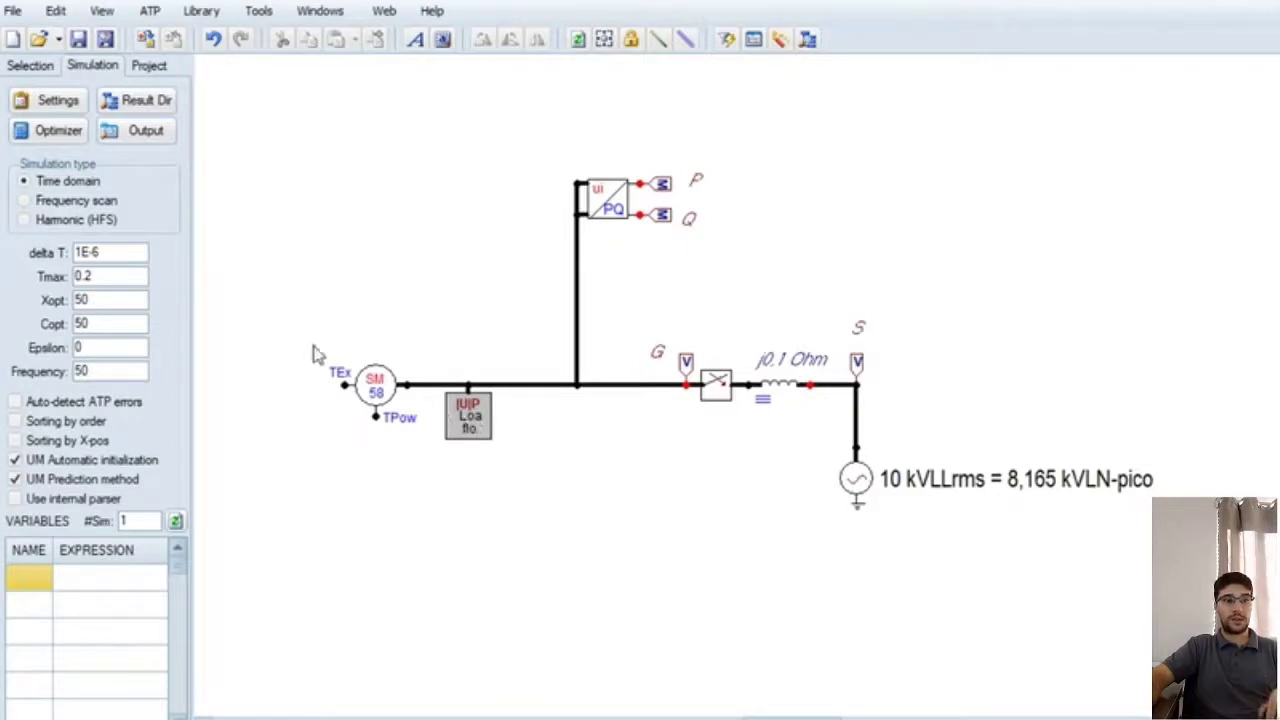
{"action": "left_click_drag", "start_coordinate": [304, 328], "coordinate": [379, 338]}
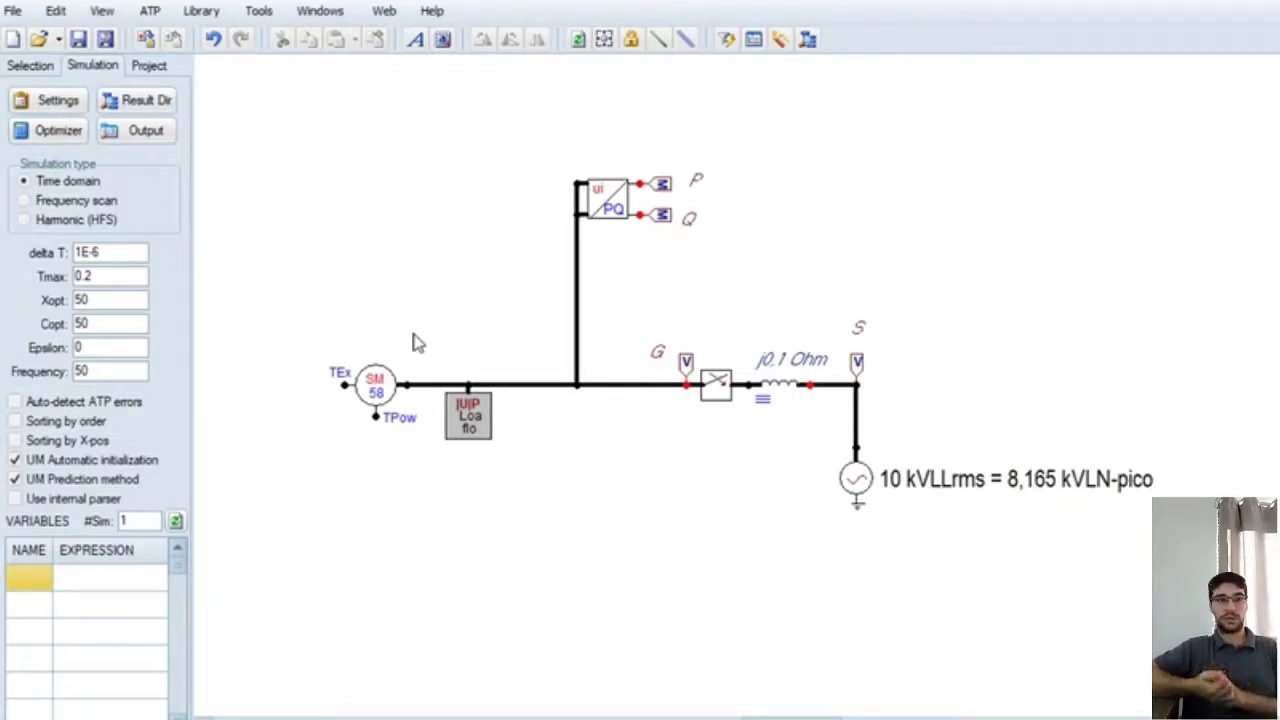
{"action": "left_click_drag", "start_coordinate": [333, 338], "coordinate": [374, 414]}
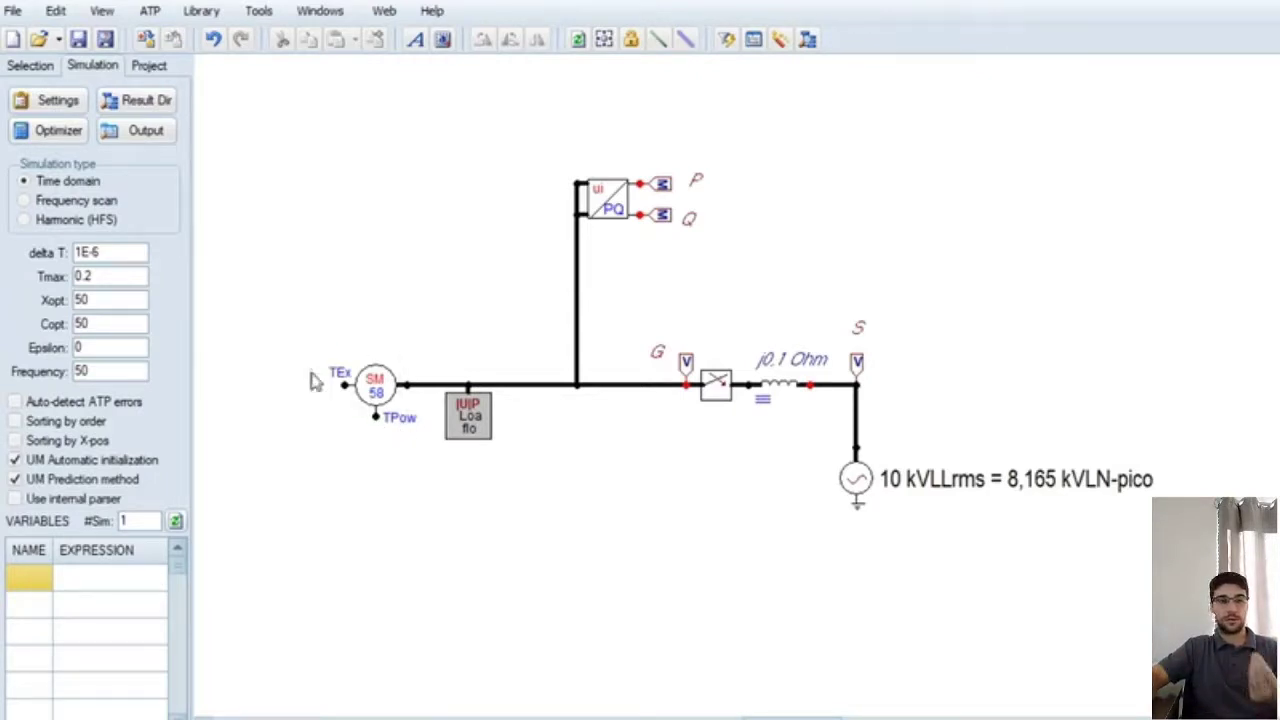
Step: Add an SM 59/58 synchronous machine in the empty area above the existing SM 58 machine and accept its properties
{"action": "right_click", "coordinate": [266, 92]}
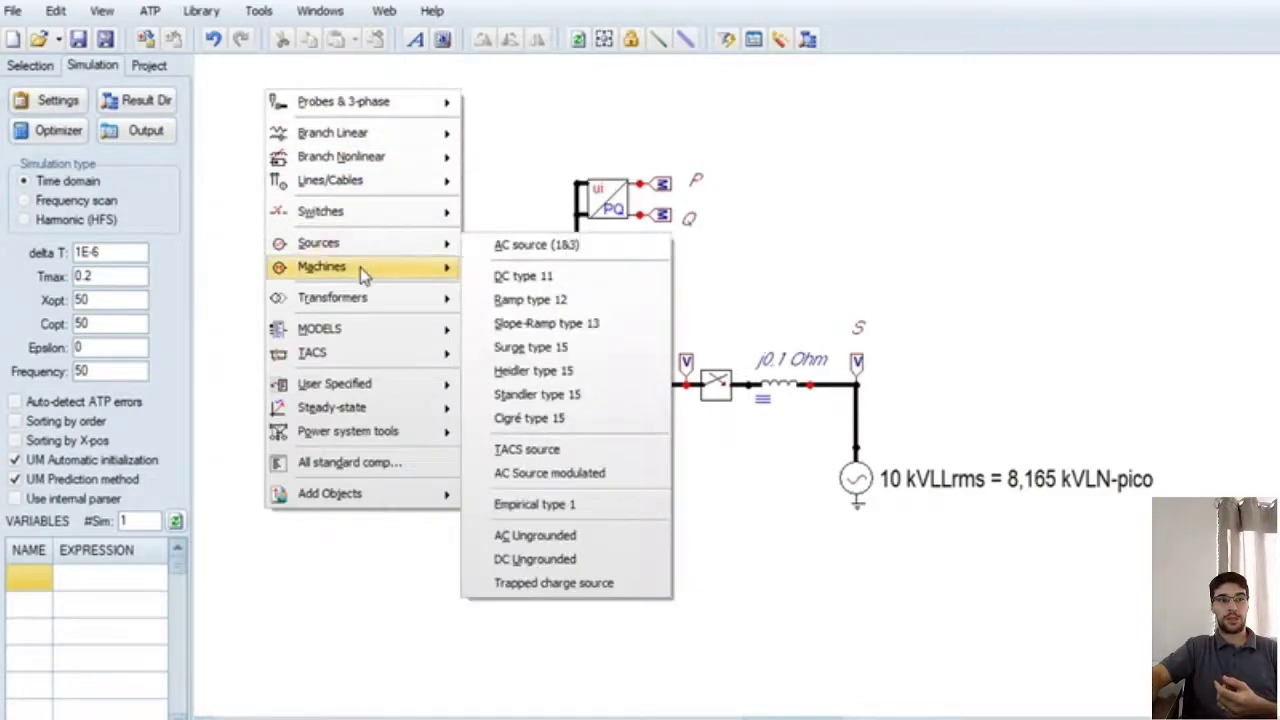
{"action": "mouse_move", "coordinate": [452, 268]}
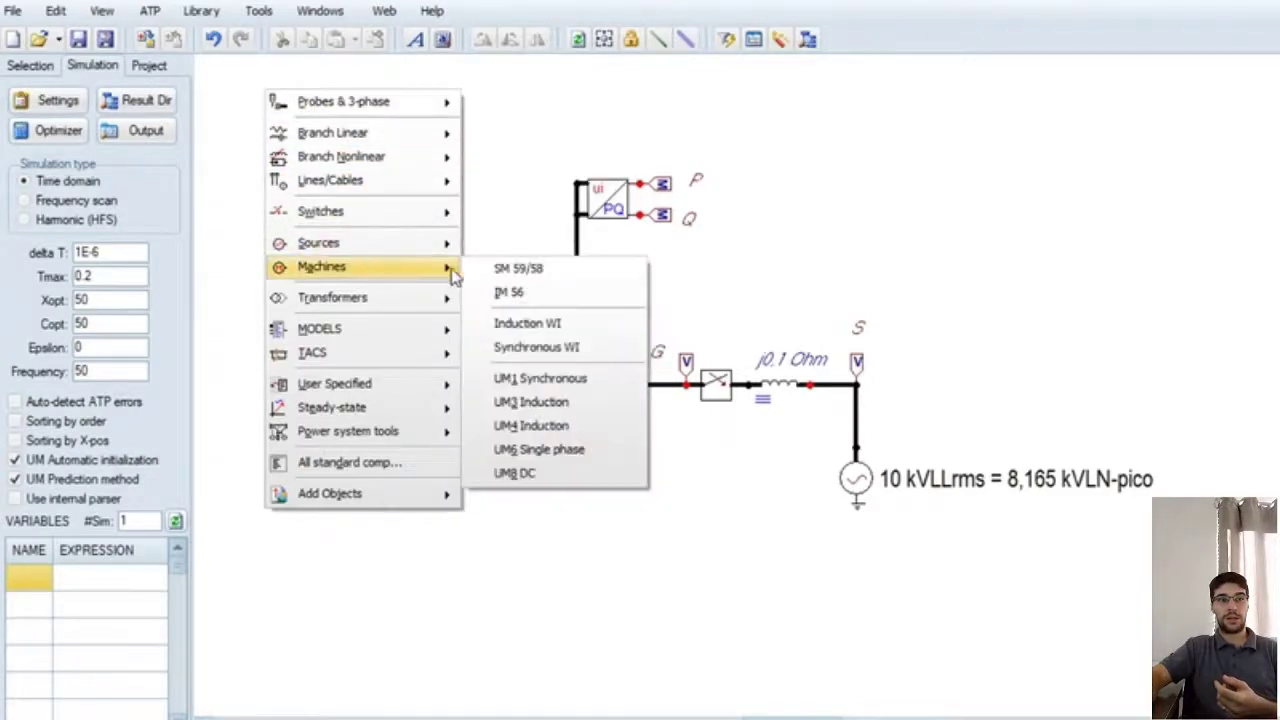
{"action": "left_click", "coordinate": [544, 271]}
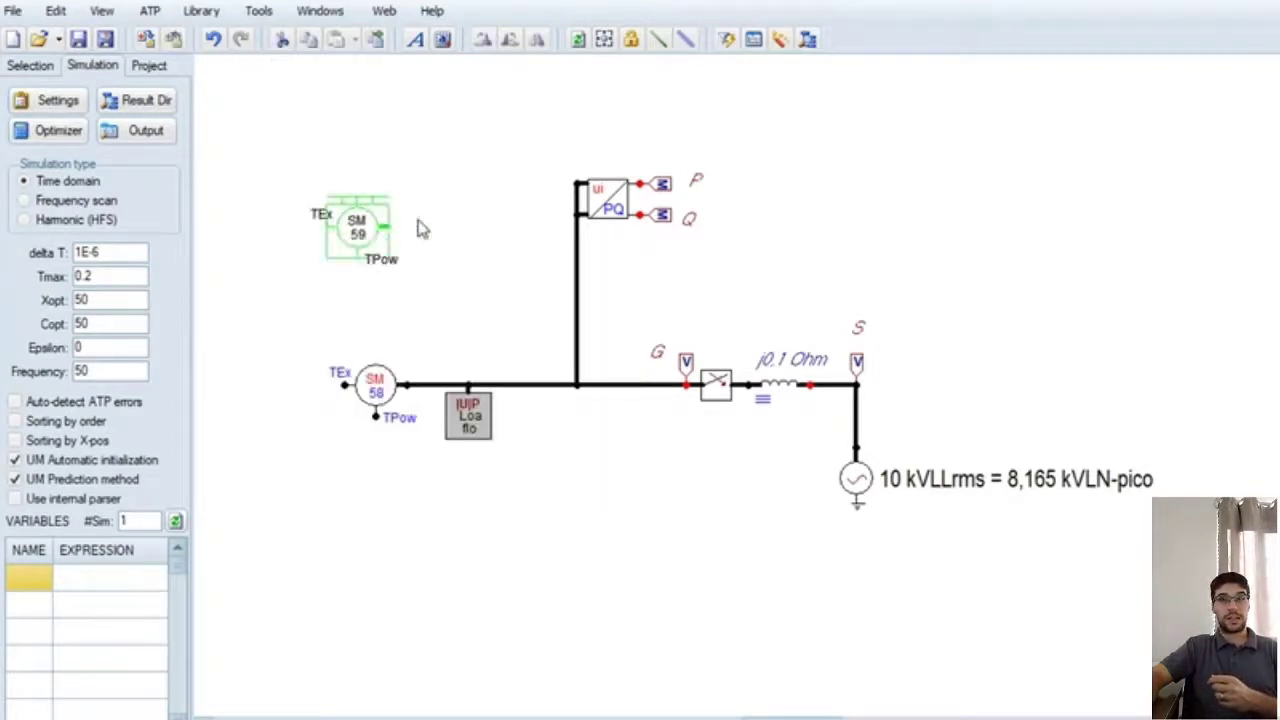
{"action": "left_click", "coordinate": [415, 225]}
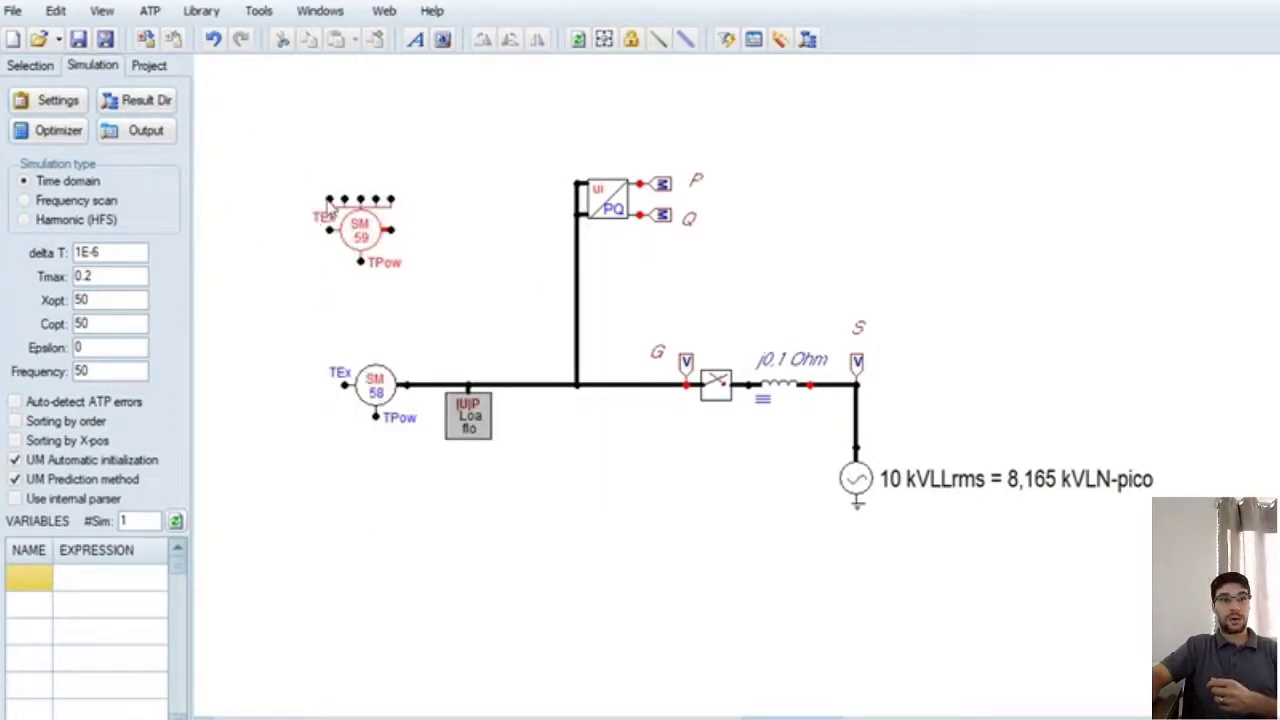
{"action": "double_click", "coordinate": [365, 244]}
{"action": "left_click_drag", "start_coordinate": [995, 45], "coordinate": [443, 49]}
{"action": "left_click_drag", "start_coordinate": [607, 47], "coordinate": [778, 46]}
{"action": "left_click", "coordinate": [806, 515]}
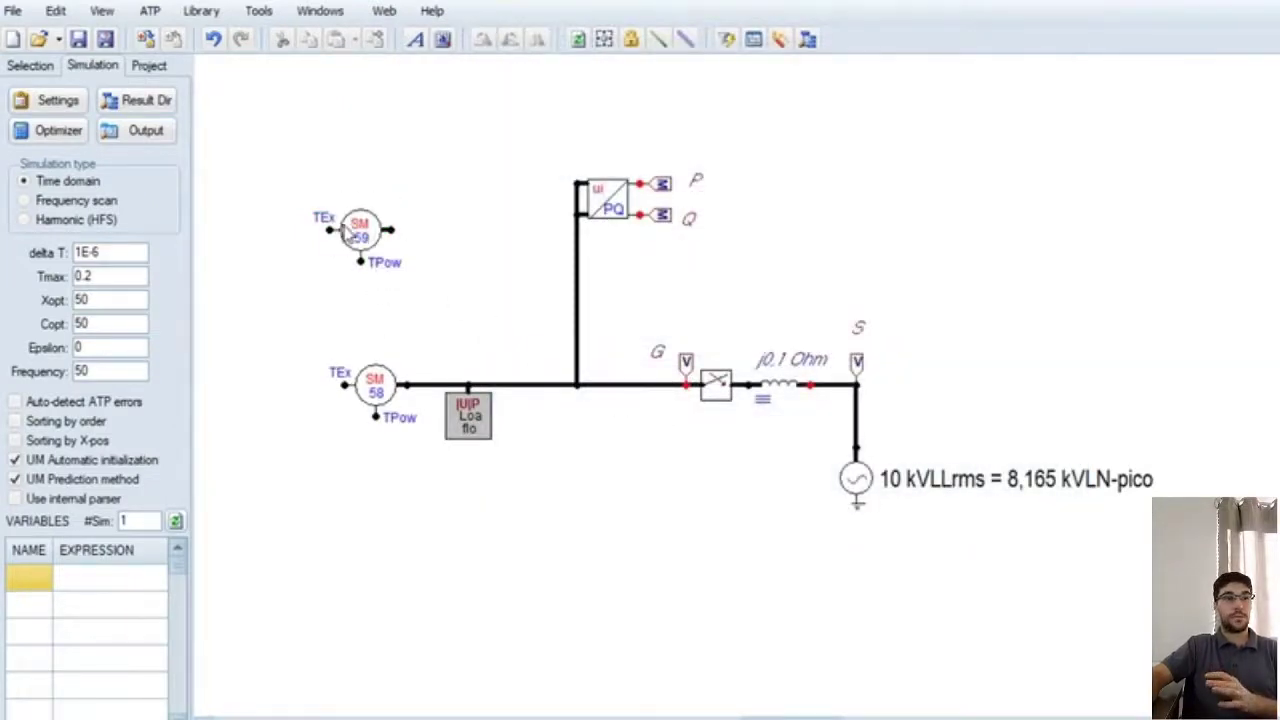
Step: Reopen the new SM 59 machine's properties and inspect its frequency, power, voltage, poles, Ra, Xd and Xq values
{"action": "double_click", "coordinate": [350, 235]}
{"action": "scroll", "coordinate": [720, 146], "scroll_direction": "up", "scroll_amount": 12}
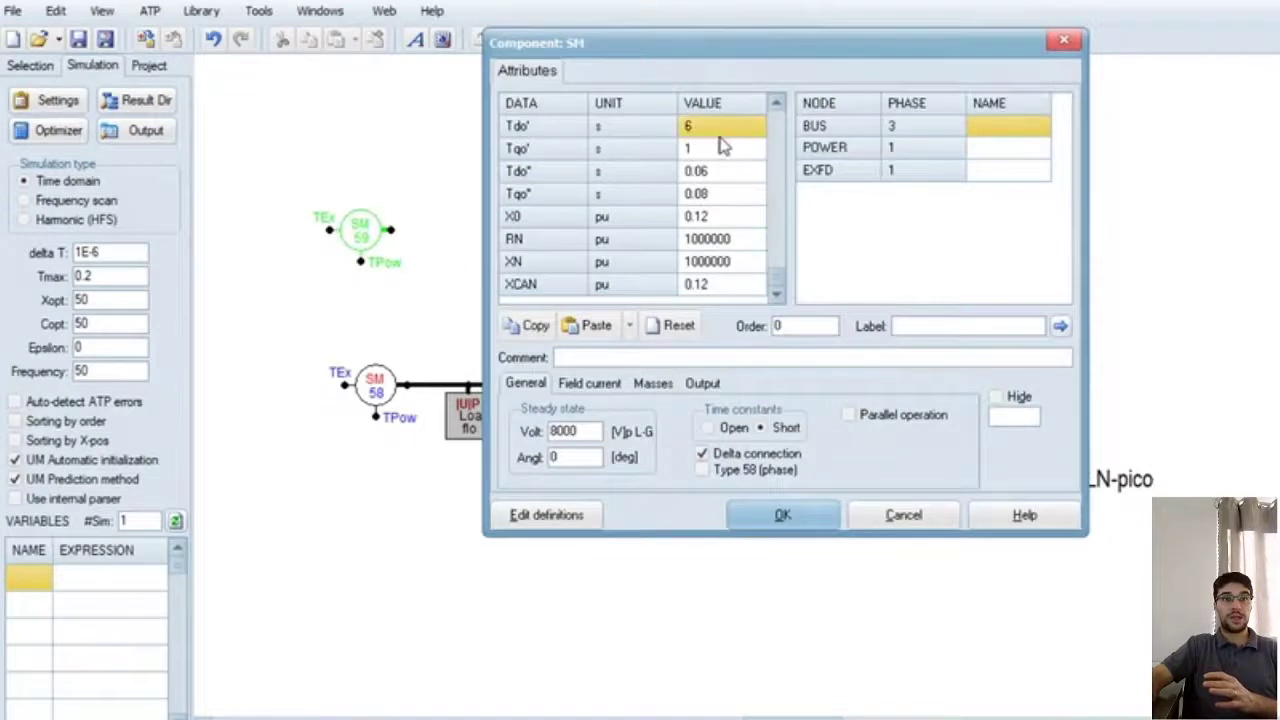
{"action": "left_click", "coordinate": [730, 128]}
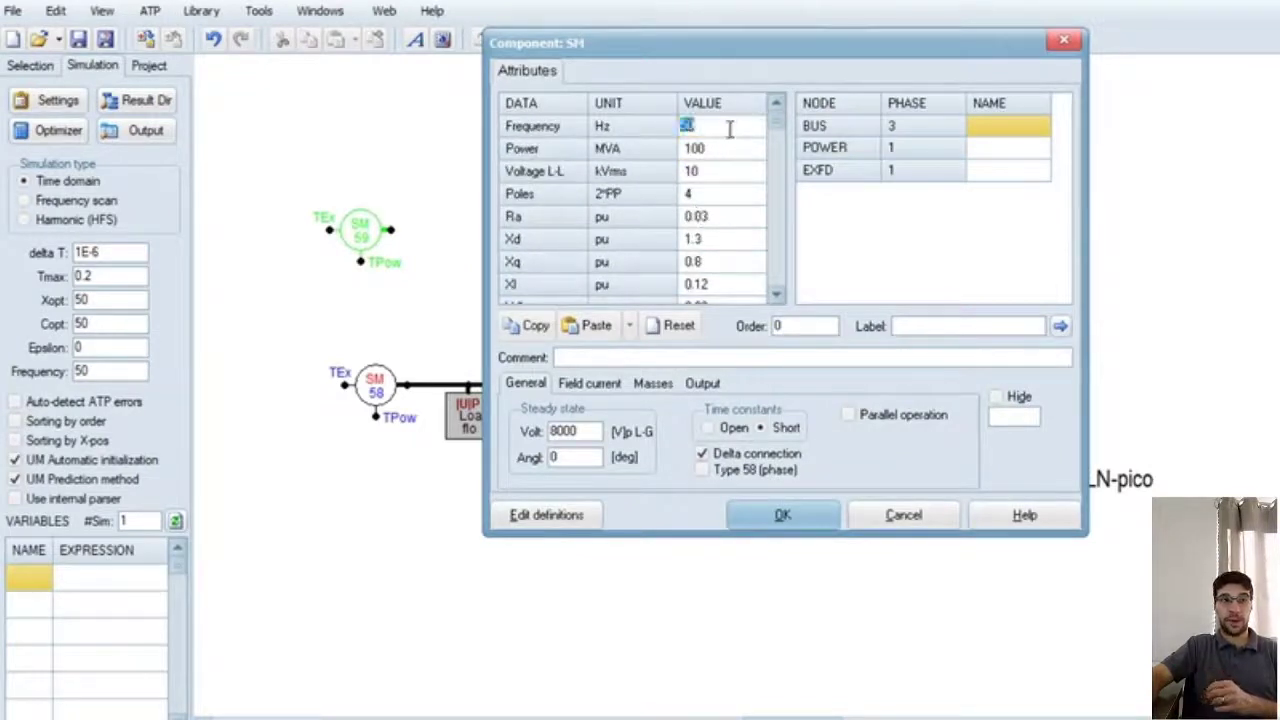
{"action": "left_click", "coordinate": [728, 154]}
{"action": "left_click", "coordinate": [726, 174]}
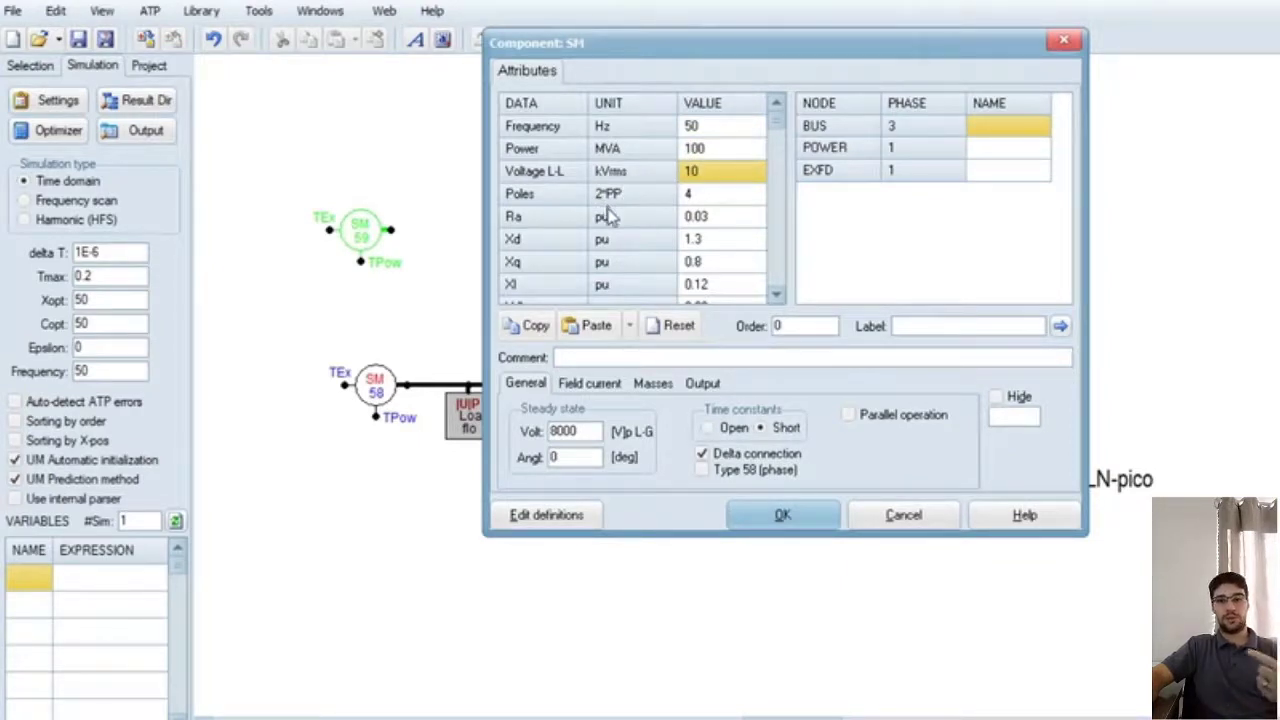
{"action": "left_click", "coordinate": [703, 196]}
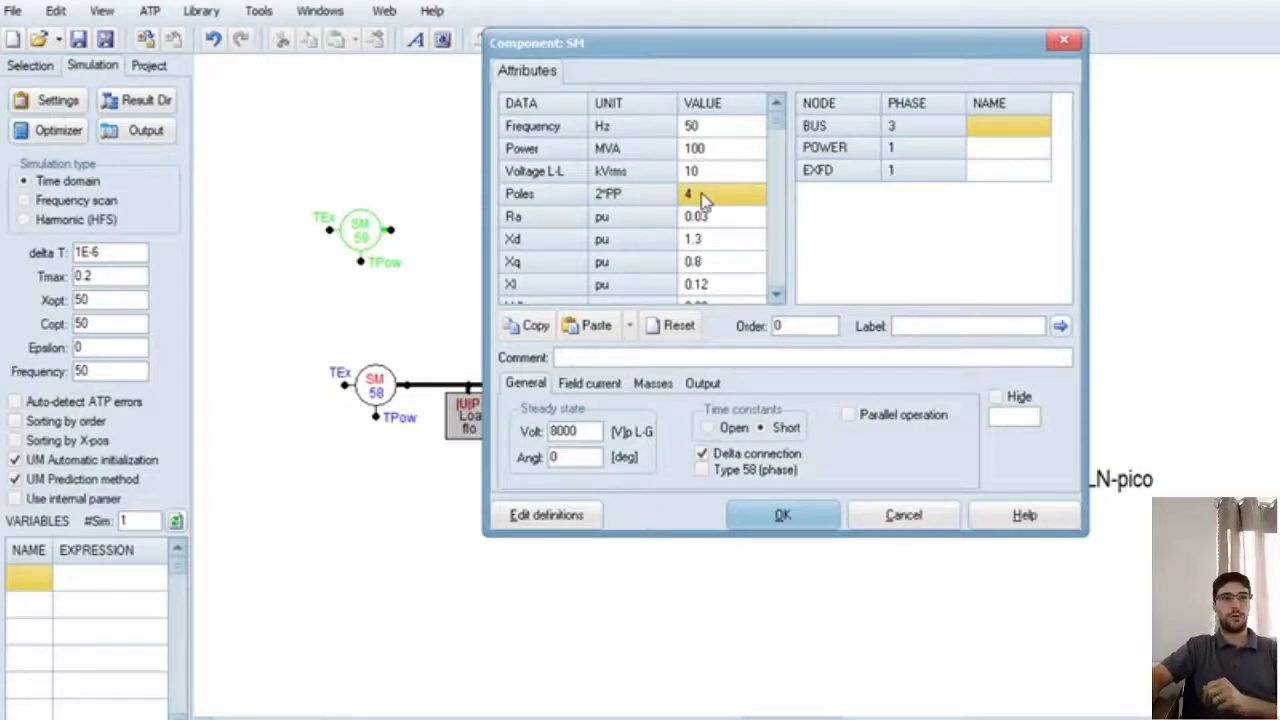
{"action": "left_click", "coordinate": [715, 219]}
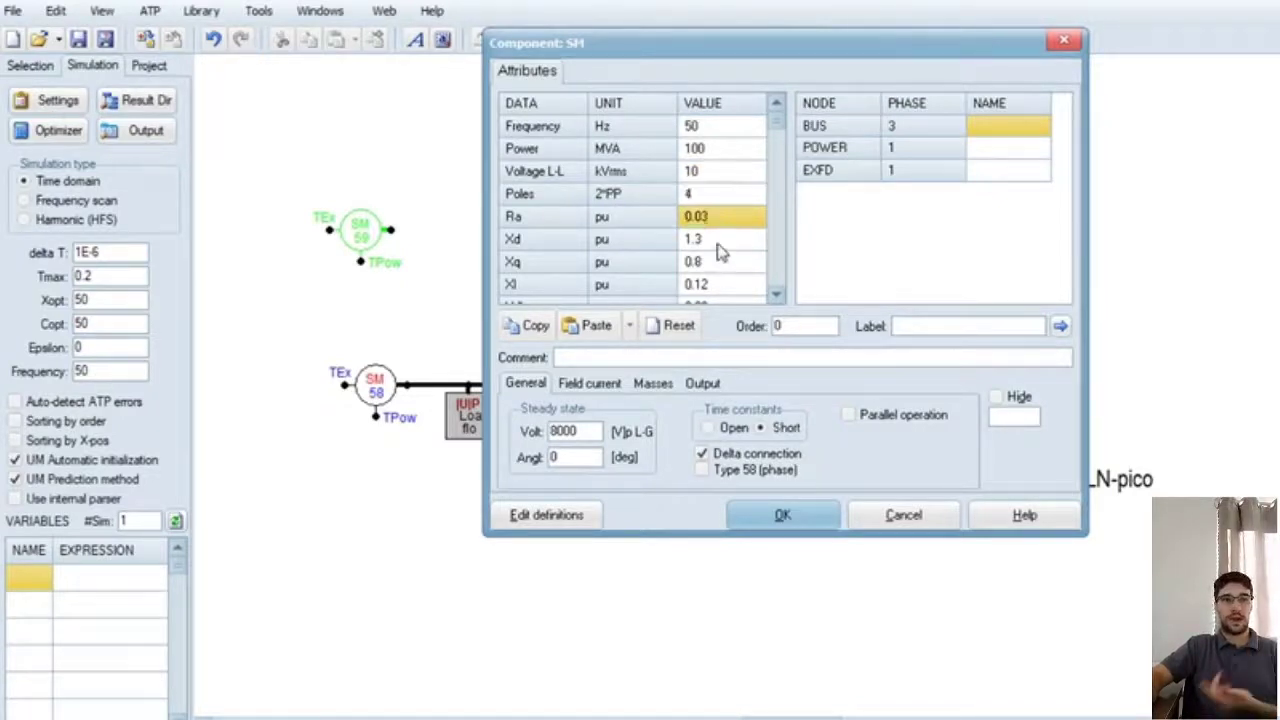
{"action": "left_click", "coordinate": [717, 242]}
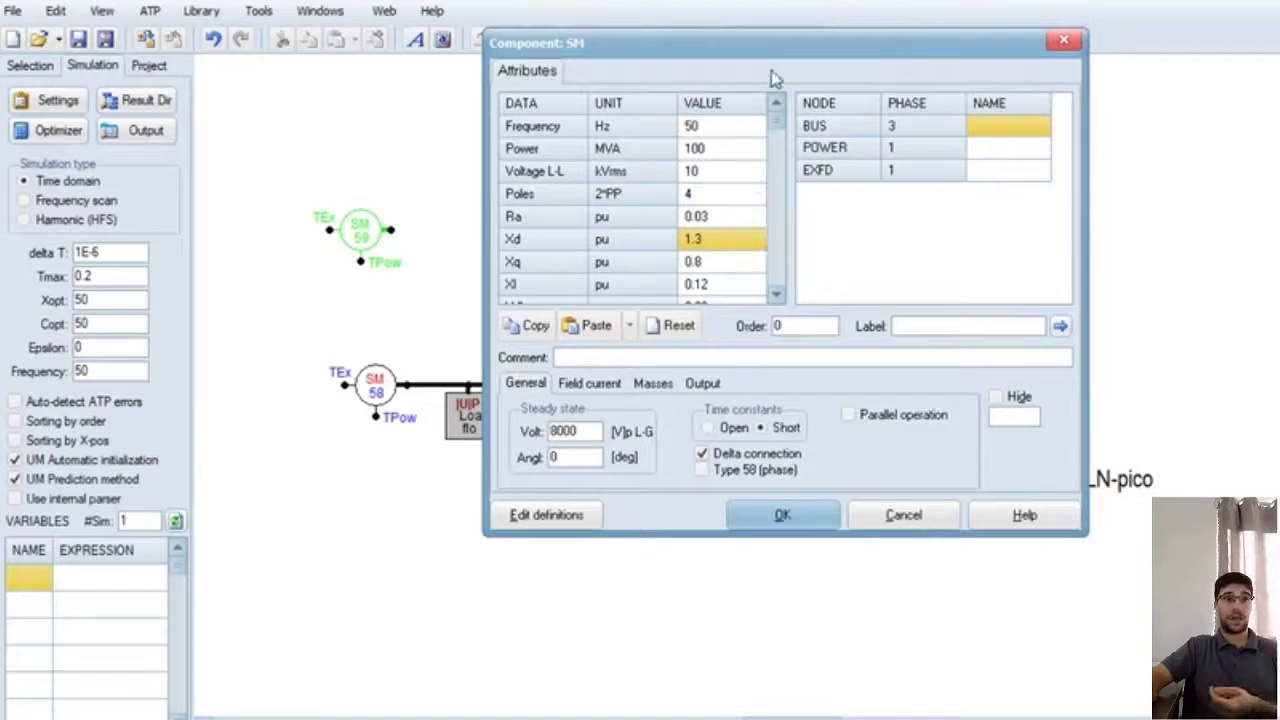
{"action": "left_click", "coordinate": [720, 264]}
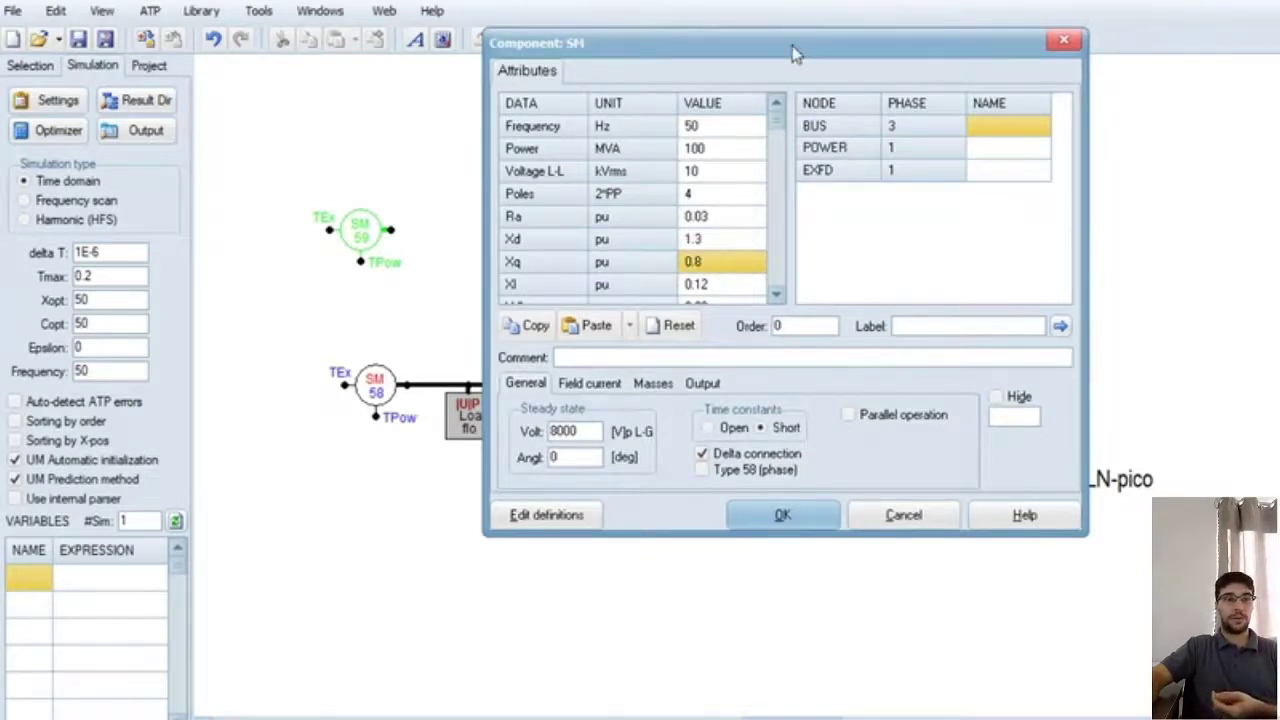
Step: Read the synchronous machine's help from the parameter descriptions through to the RuleBook reference, and close it
{"action": "left_click_drag", "start_coordinate": [793, 53], "coordinate": [603, 33]}
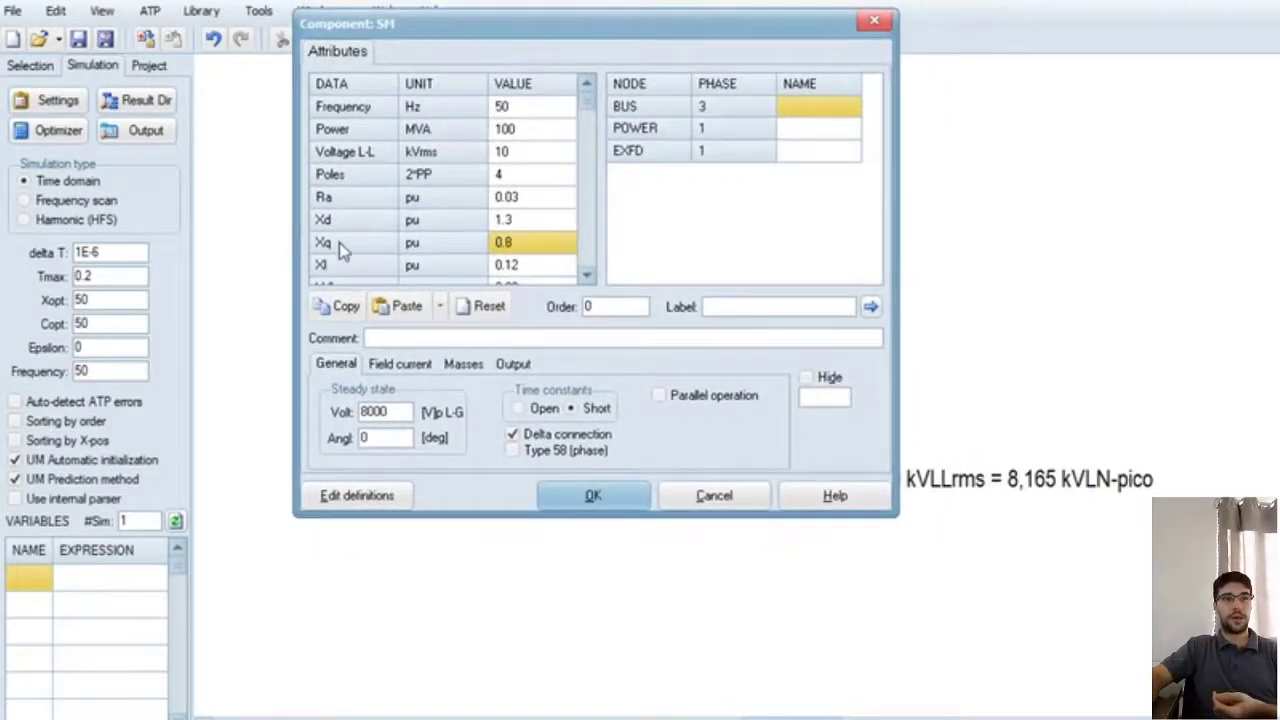
{"action": "left_click", "coordinate": [825, 495]}
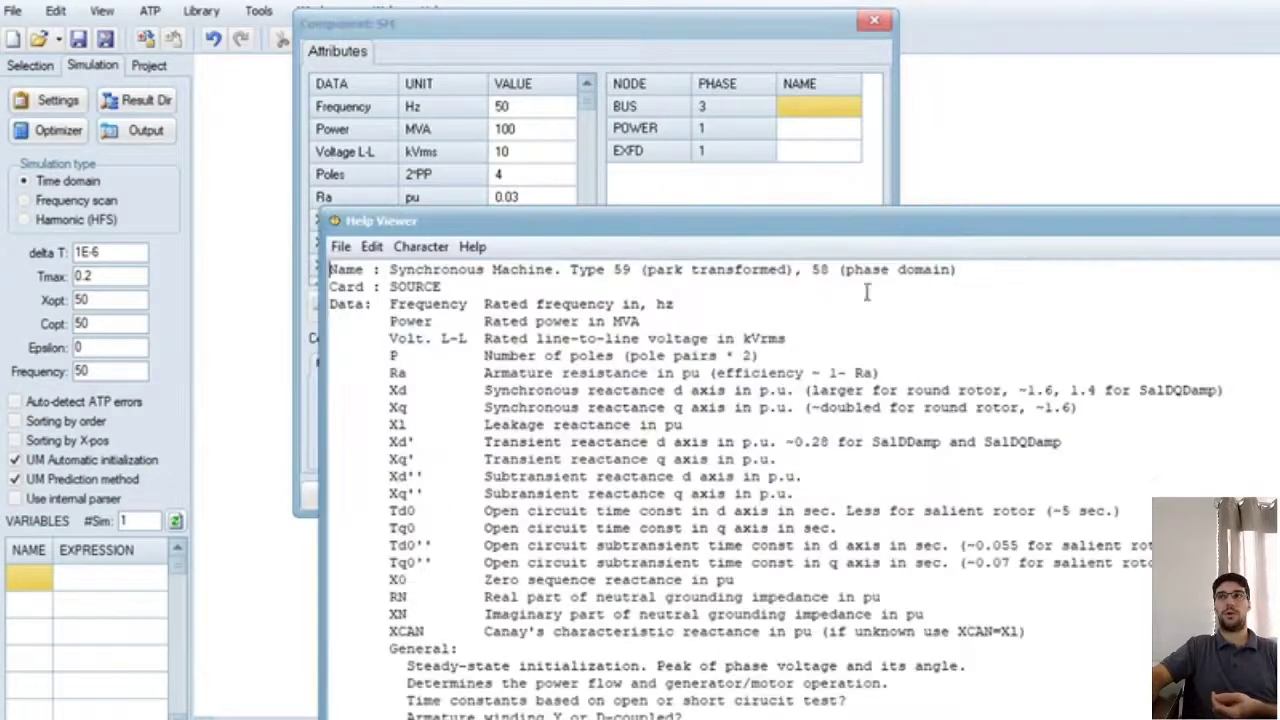
{"action": "left_click_drag", "start_coordinate": [802, 222], "coordinate": [557, 62]}
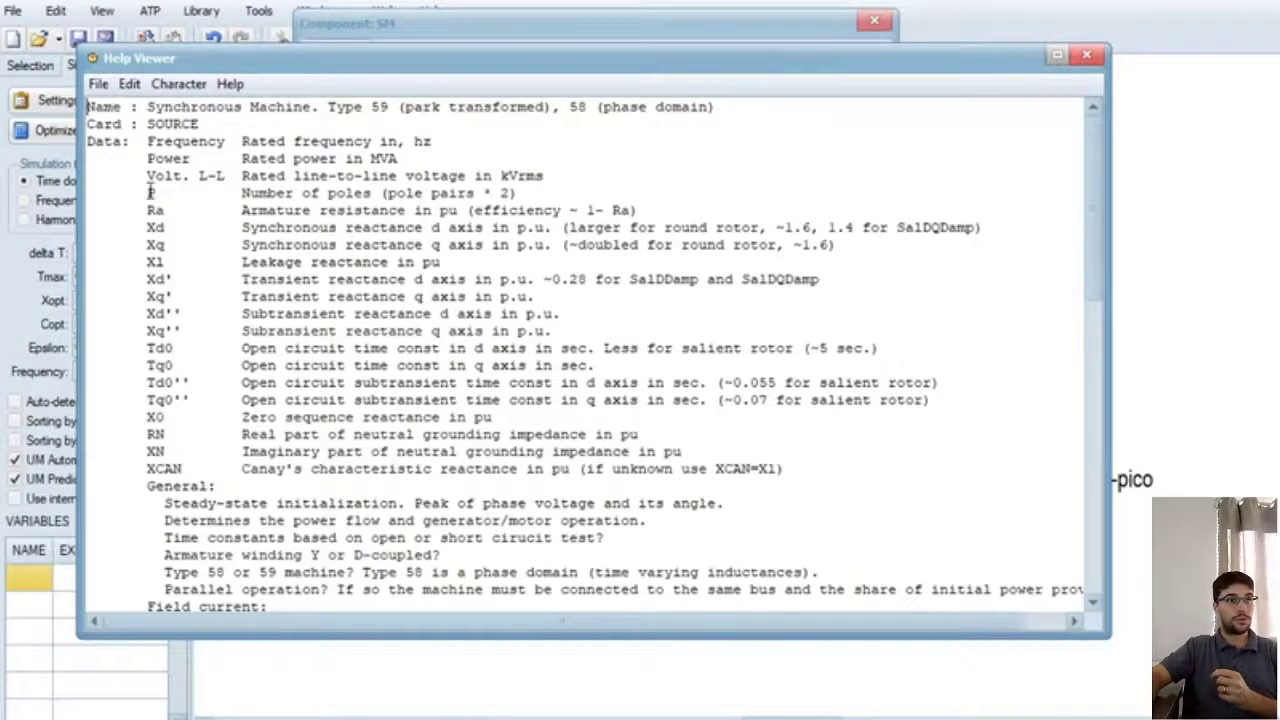
{"action": "left_click_drag", "start_coordinate": [150, 192], "coordinate": [242, 280]}
{"action": "scroll", "coordinate": [290, 380], "scroll_direction": "down", "scroll_amount": 3}
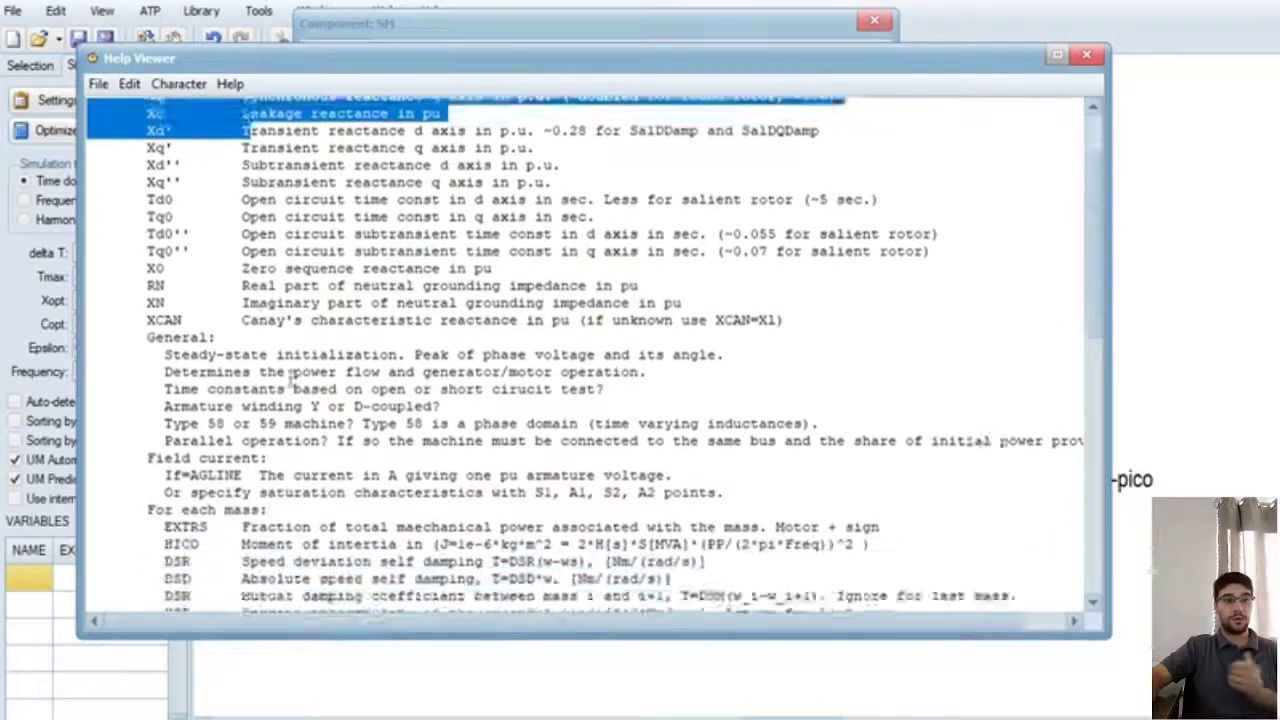
{"action": "scroll", "coordinate": [290, 380], "scroll_direction": "down", "scroll_amount": 15}
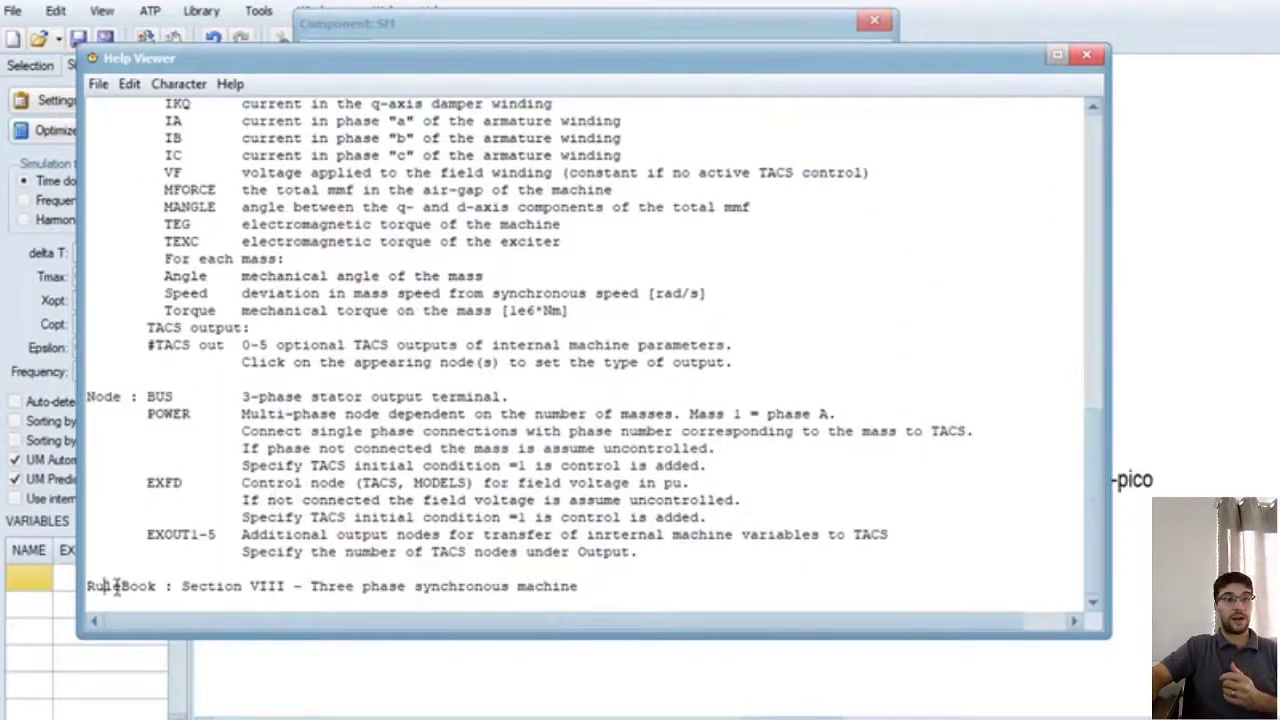
{"action": "left_click_drag", "start_coordinate": [117, 586], "coordinate": [602, 586]}
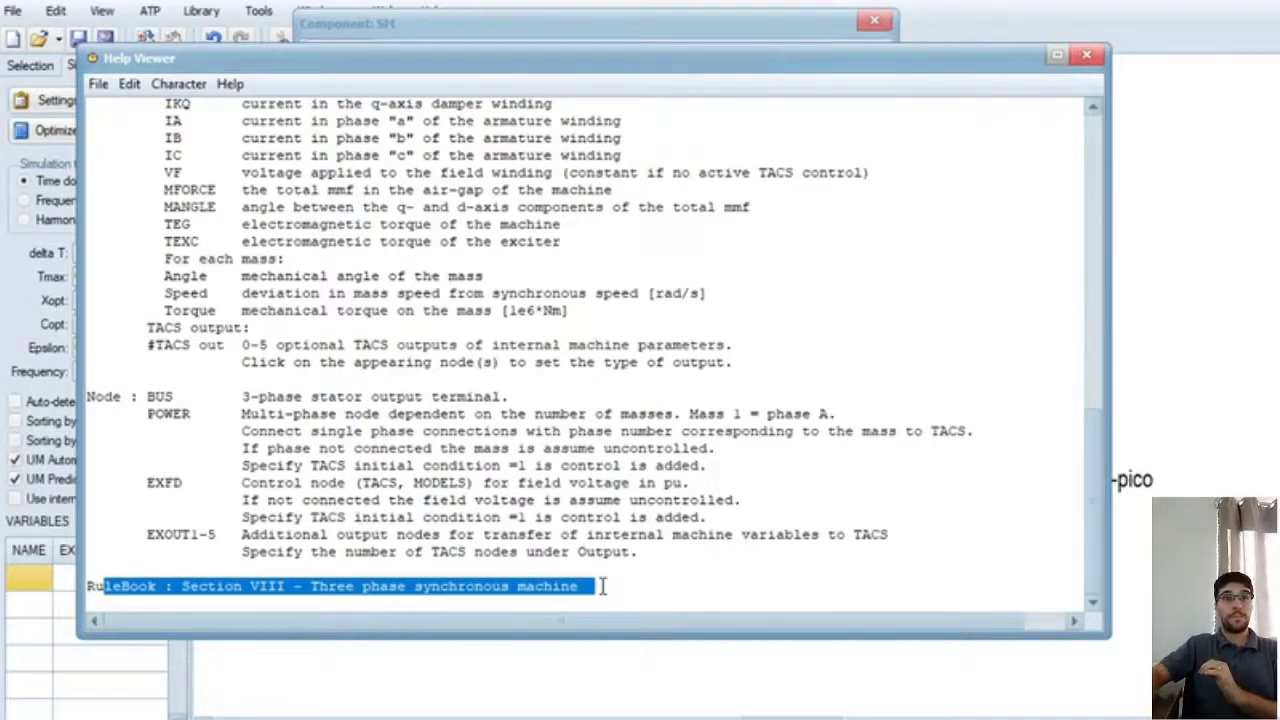
{"action": "left_click", "coordinate": [1086, 54]}
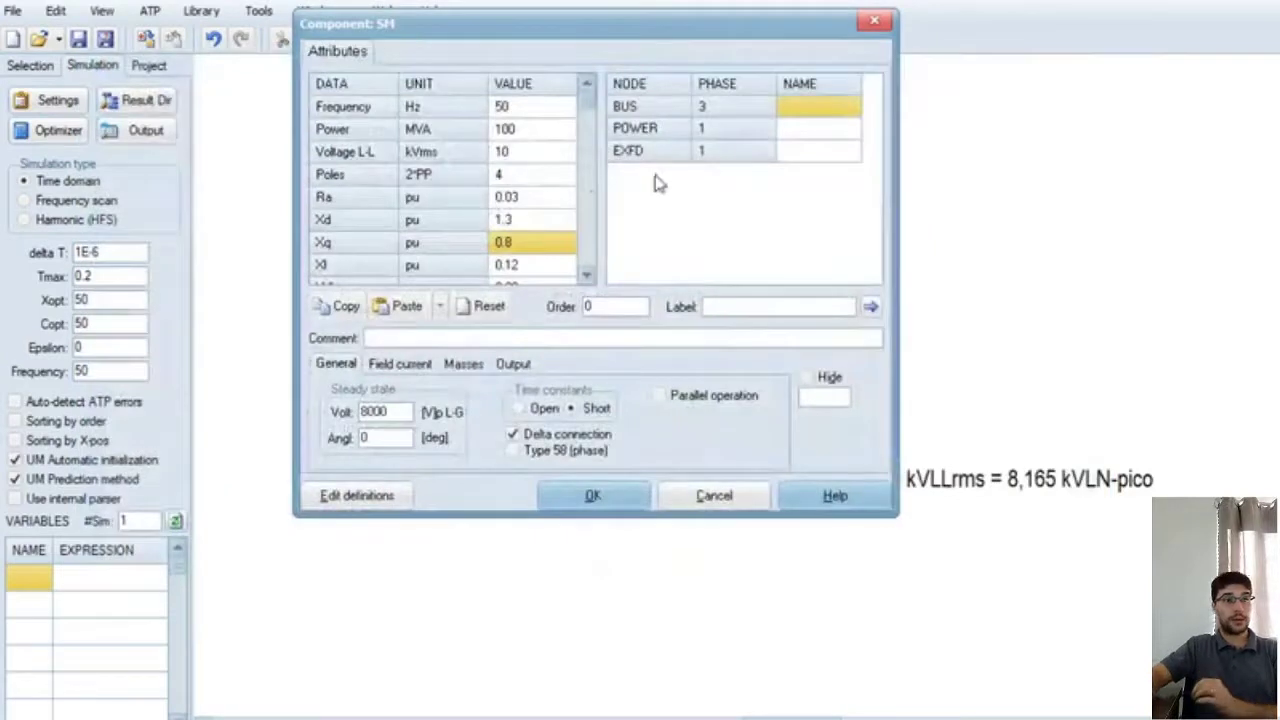
Step: Review the machine's remaining attribute values from Ra and Xd through XCAN, including the neutral grounding resistance RN
{"action": "left_click", "coordinate": [550, 199]}
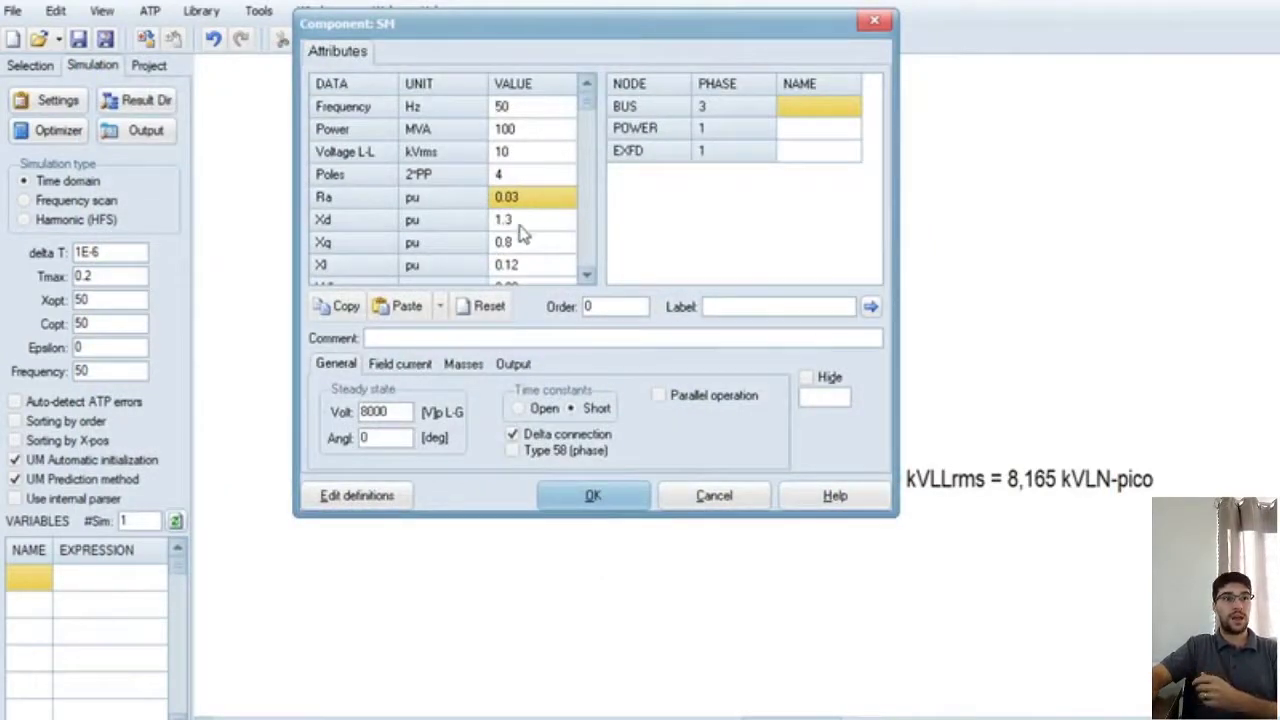
{"action": "left_click", "coordinate": [520, 228]}
{"action": "key", "text": "Down"}
{"action": "key", "text": "Down"}
{"action": "key", "text": "Down"}
{"action": "key", "text": "Down"}
{"action": "key", "text": "Down"}
{"action": "key", "text": "Down"}
{"action": "key", "text": "Down"}
{"action": "key", "text": "Down"}
{"action": "key", "text": "Down"}
{"action": "key", "text": "Down"}
{"action": "key", "text": "Down"}
{"action": "key", "text": "Down"}
{"action": "key", "text": "Down"}
{"action": "key", "text": "Down"}
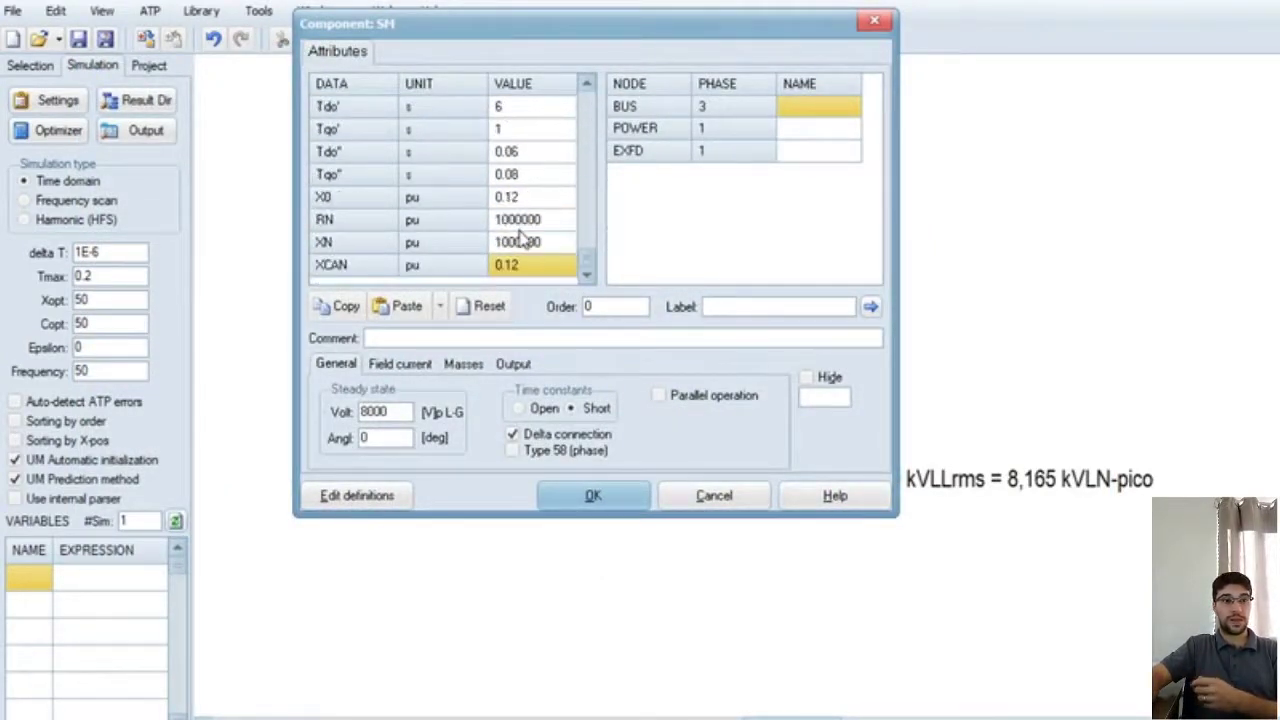
{"action": "left_click", "coordinate": [503, 224]}
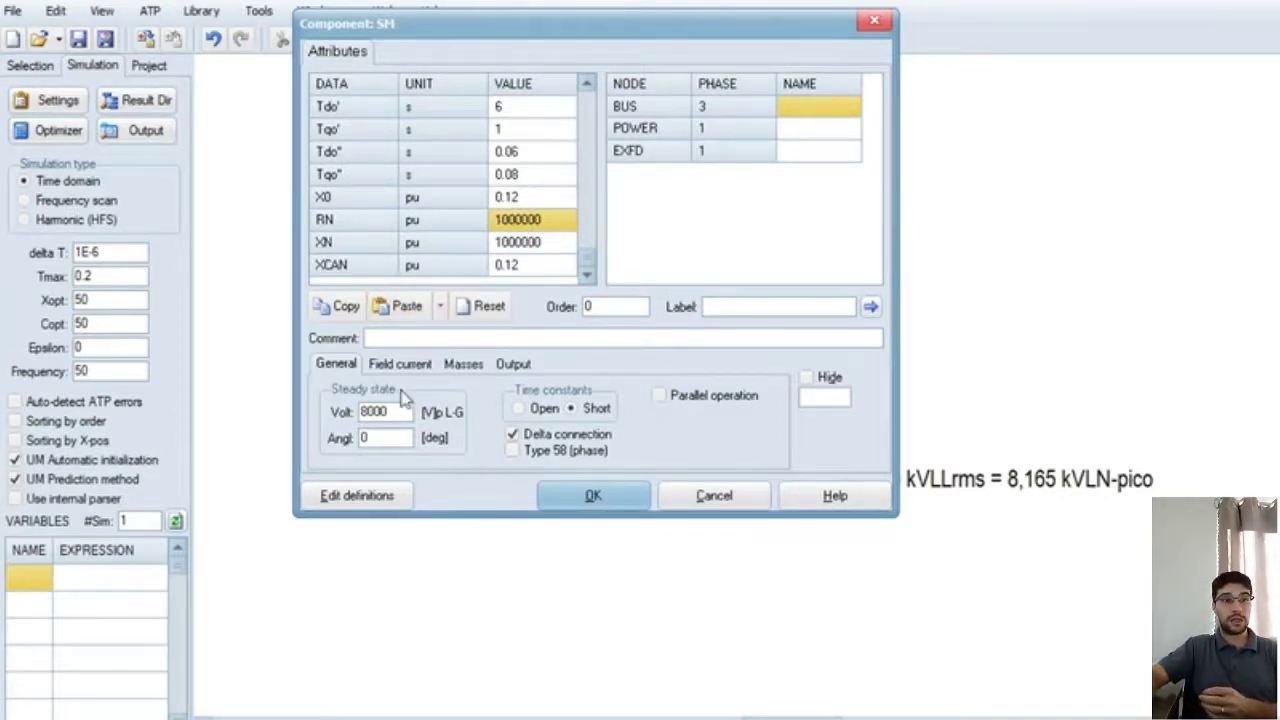
Step: Inspect the machine's steady-state voltage and angle settings, plus the HICO and DSR parameters of its mass
{"action": "left_click_drag", "start_coordinate": [400, 412], "coordinate": [358, 412]}
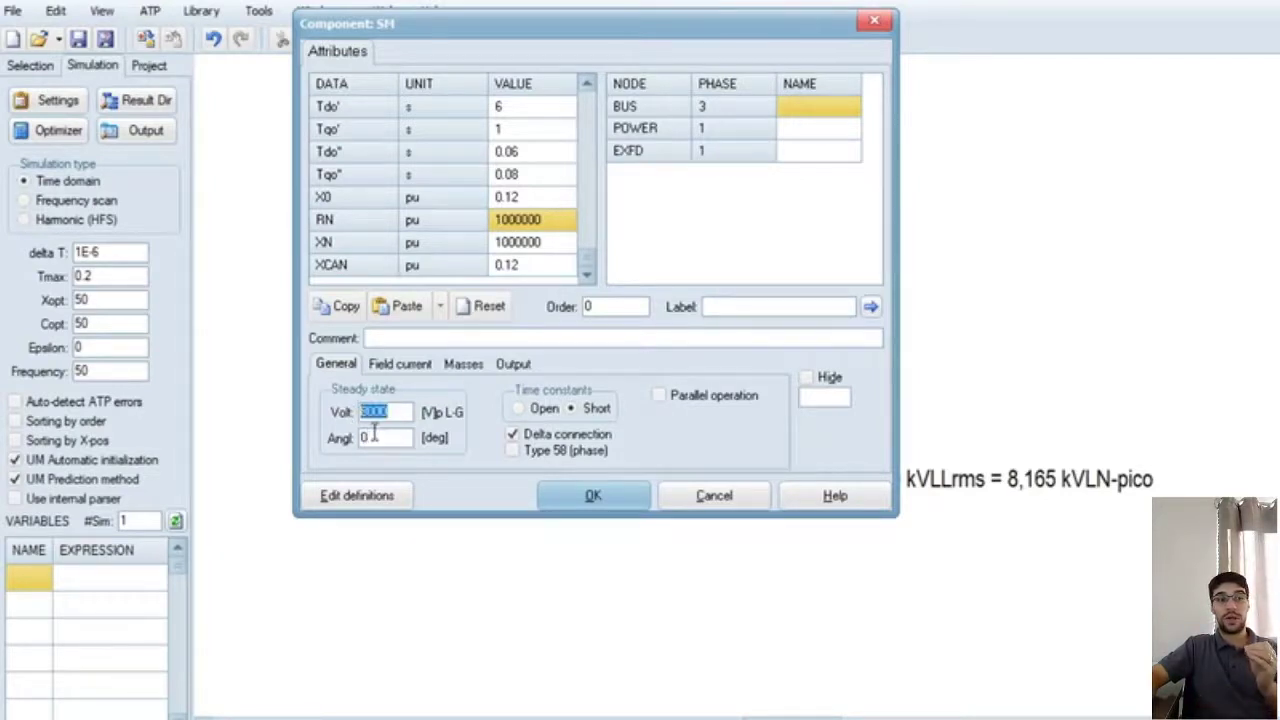
{"action": "left_click", "coordinate": [371, 434]}
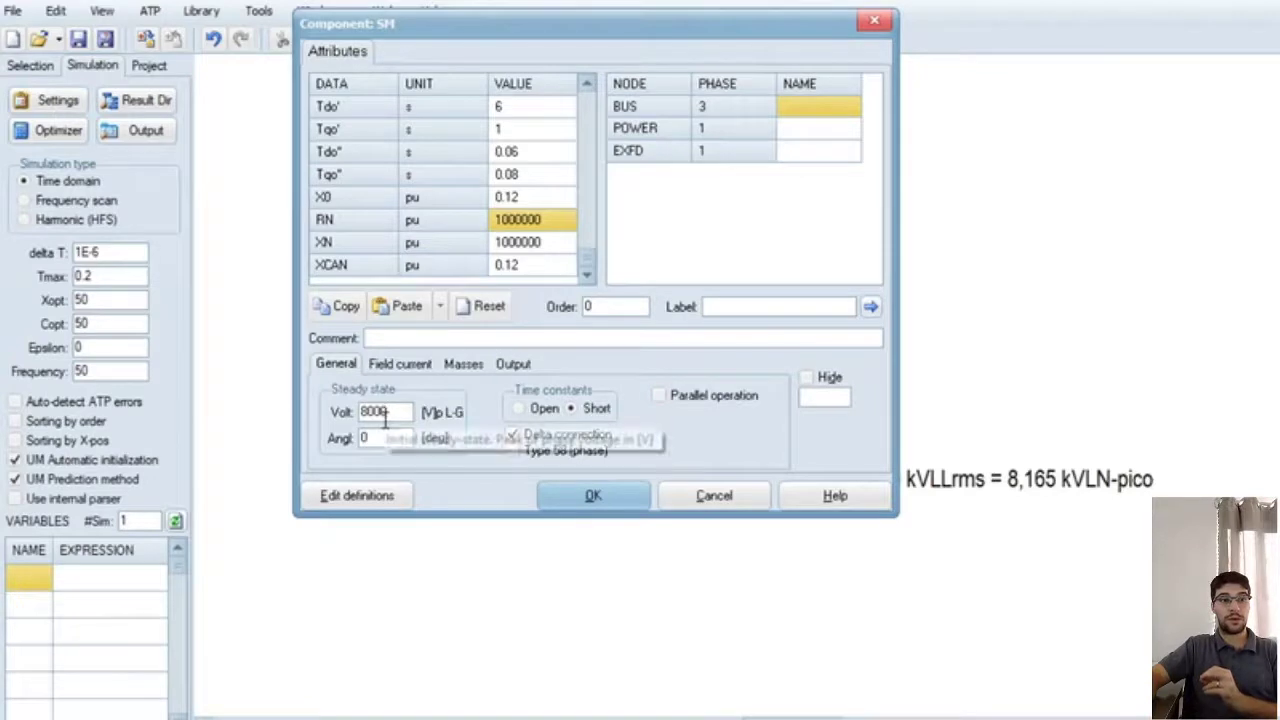
{"action": "left_click", "coordinate": [460, 365]}
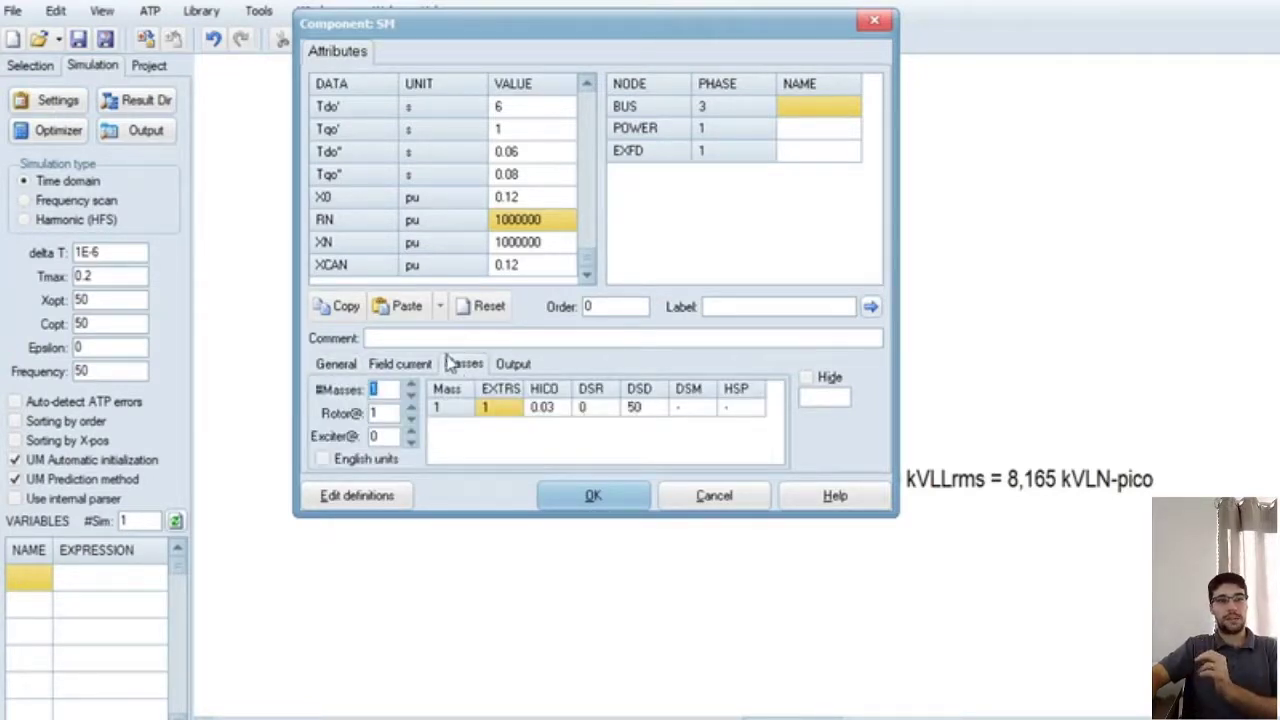
{"action": "left_click", "coordinate": [556, 410]}
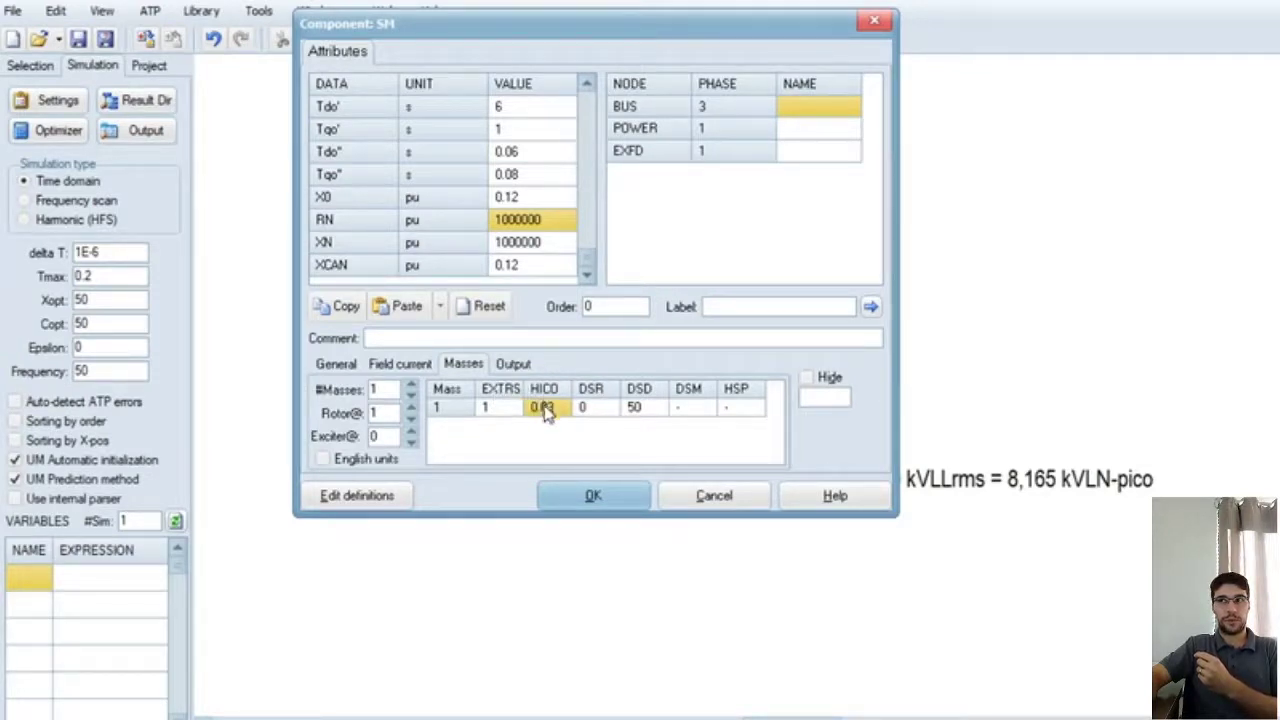
{"action": "left_click", "coordinate": [588, 408]}
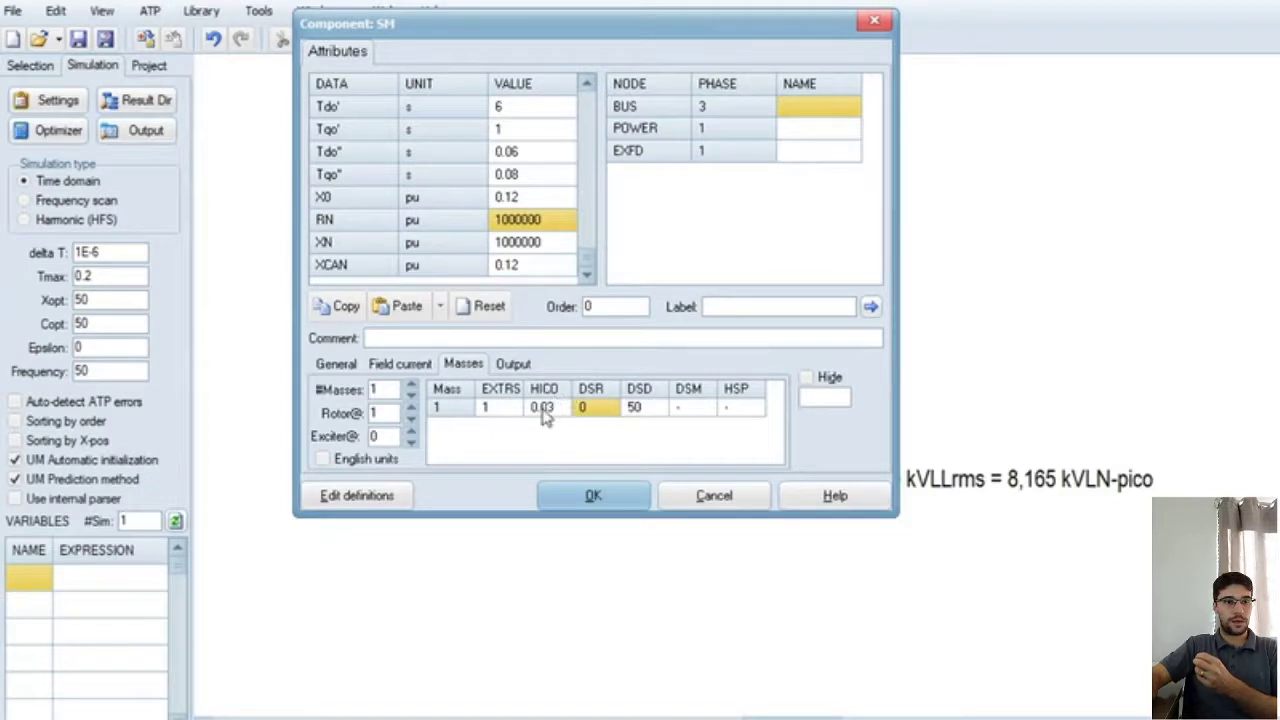
{"action": "left_click", "coordinate": [541, 413]}
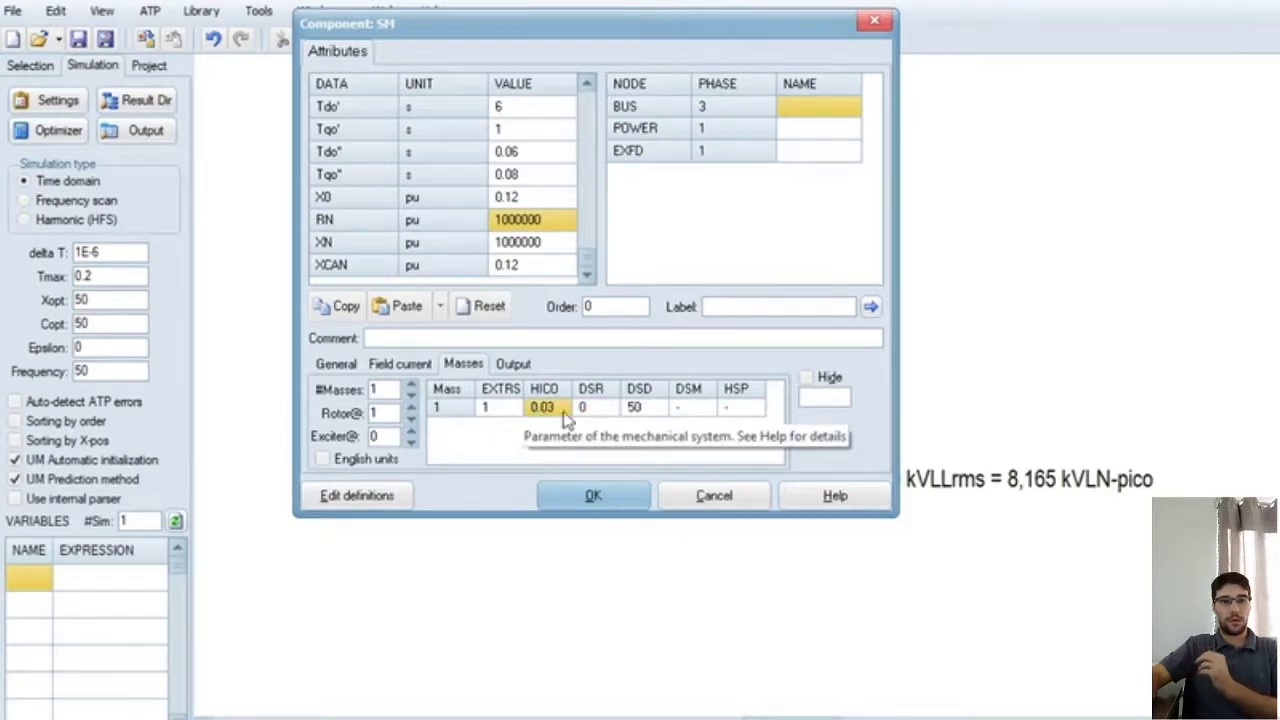
Step: Read the HICO moment-of-inertia formula and its terms J, H, S, PP and Freq in the machine's help, and close the help
{"action": "left_click", "coordinate": [835, 495]}
{"action": "scroll", "coordinate": [350, 398], "scroll_direction": "down", "scroll_amount": 8}
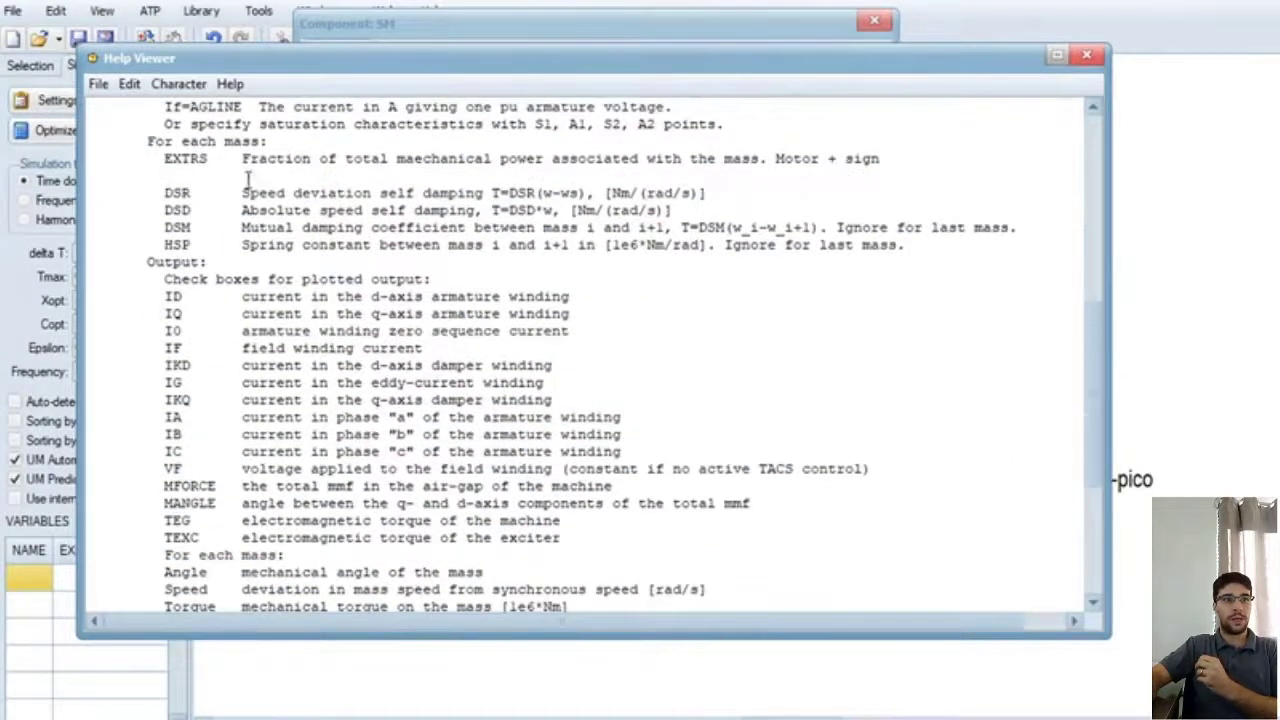
{"action": "left_click_drag", "start_coordinate": [162, 182], "coordinate": [422, 176]}
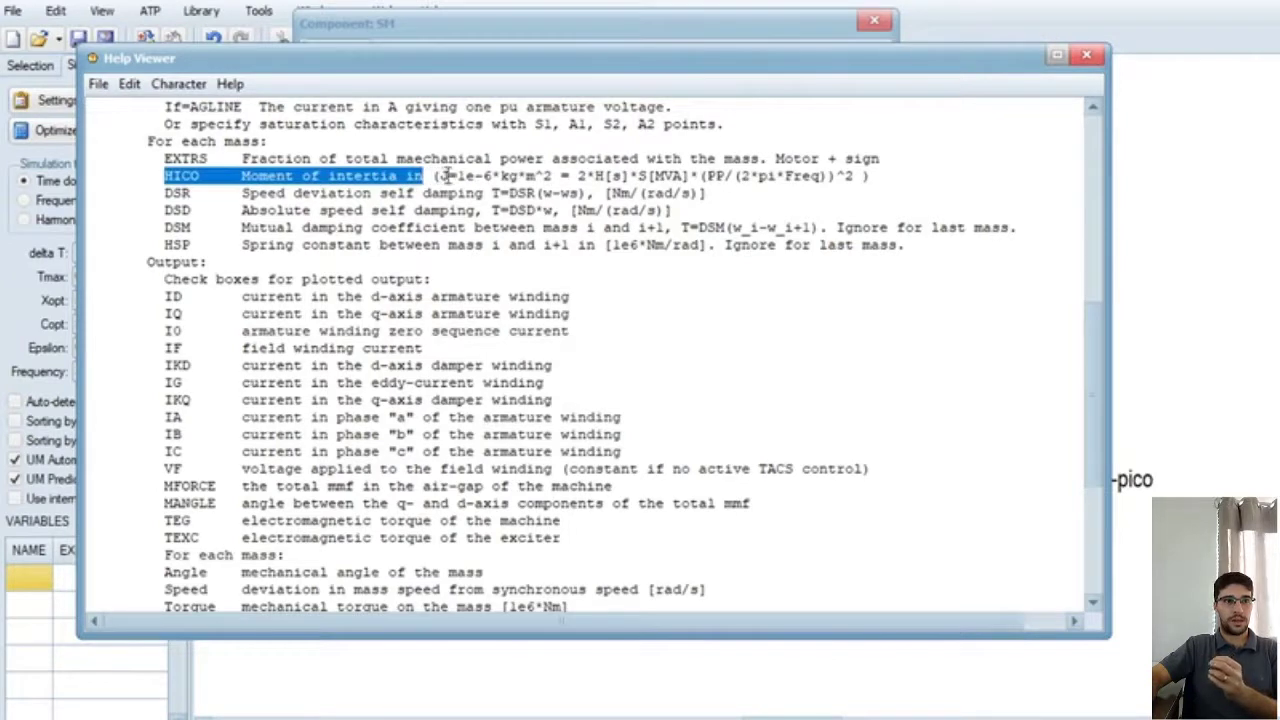
{"action": "left_click", "coordinate": [441, 176]}
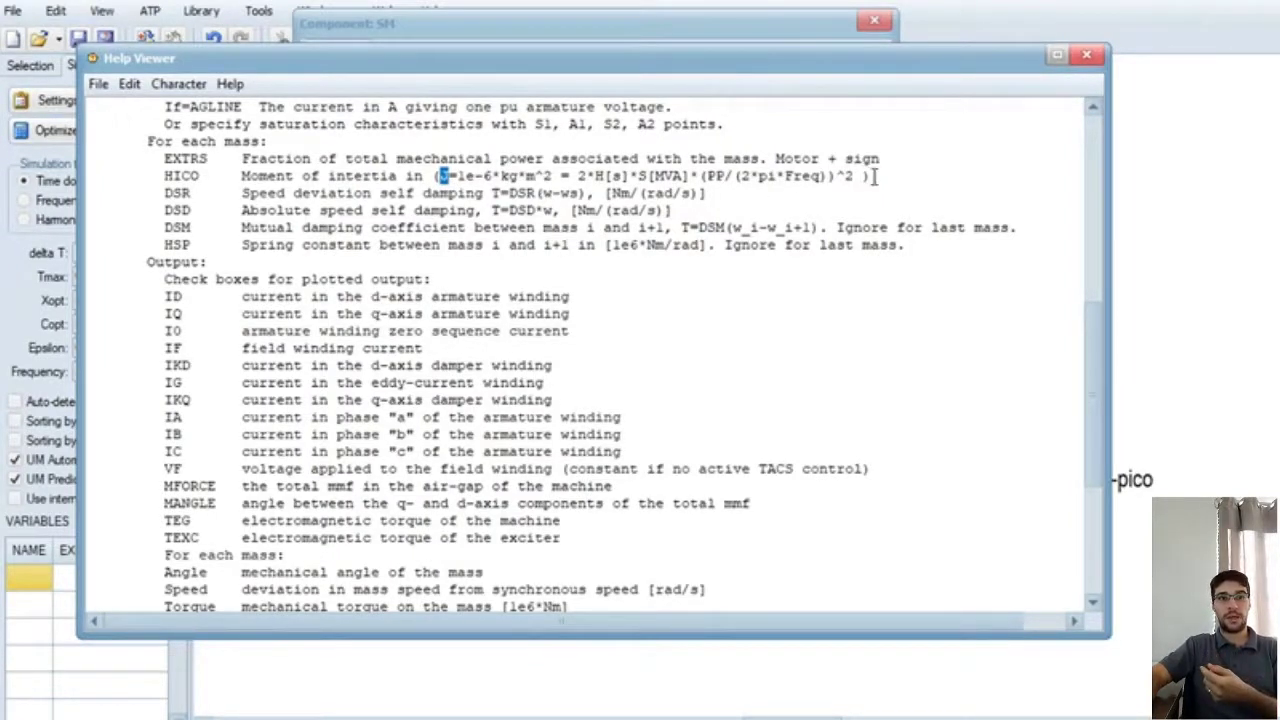
{"action": "left_click_drag", "start_coordinate": [874, 176], "coordinate": [581, 180]}
{"action": "left_click", "coordinate": [598, 177]}
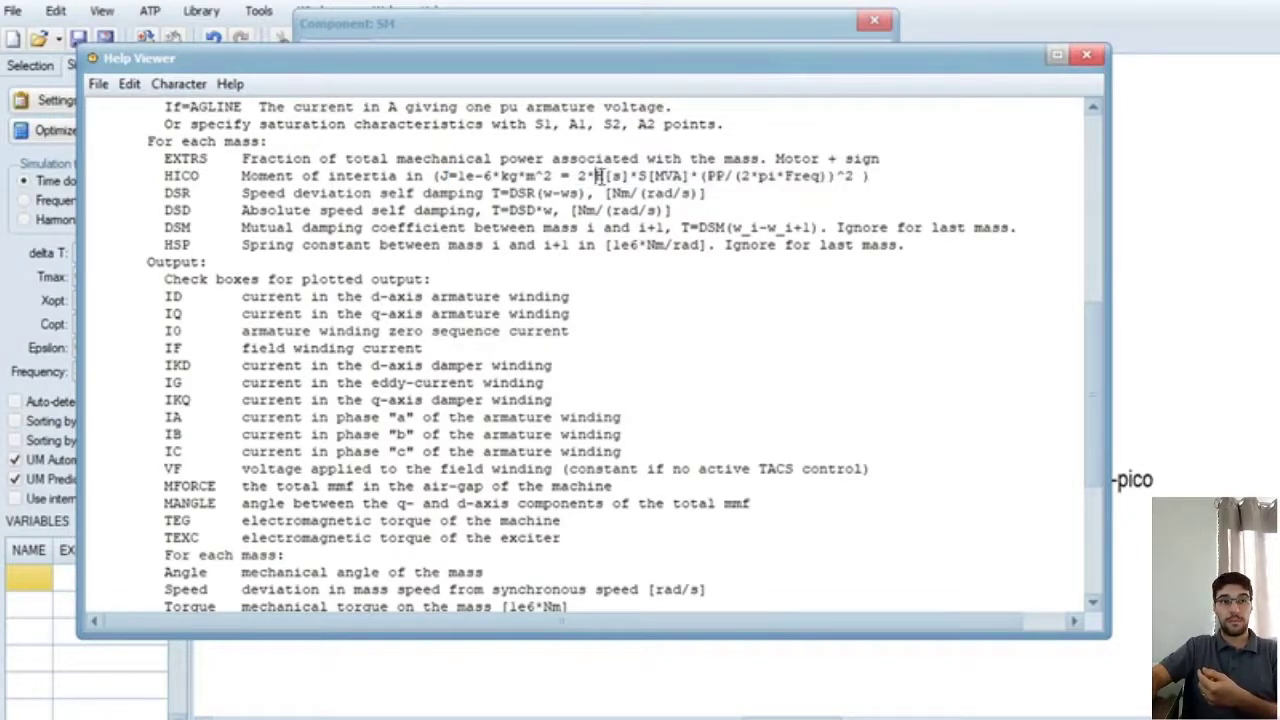
{"action": "left_click_drag", "start_coordinate": [693, 177], "coordinate": [655, 177]}
{"action": "left_click", "coordinate": [641, 176]}
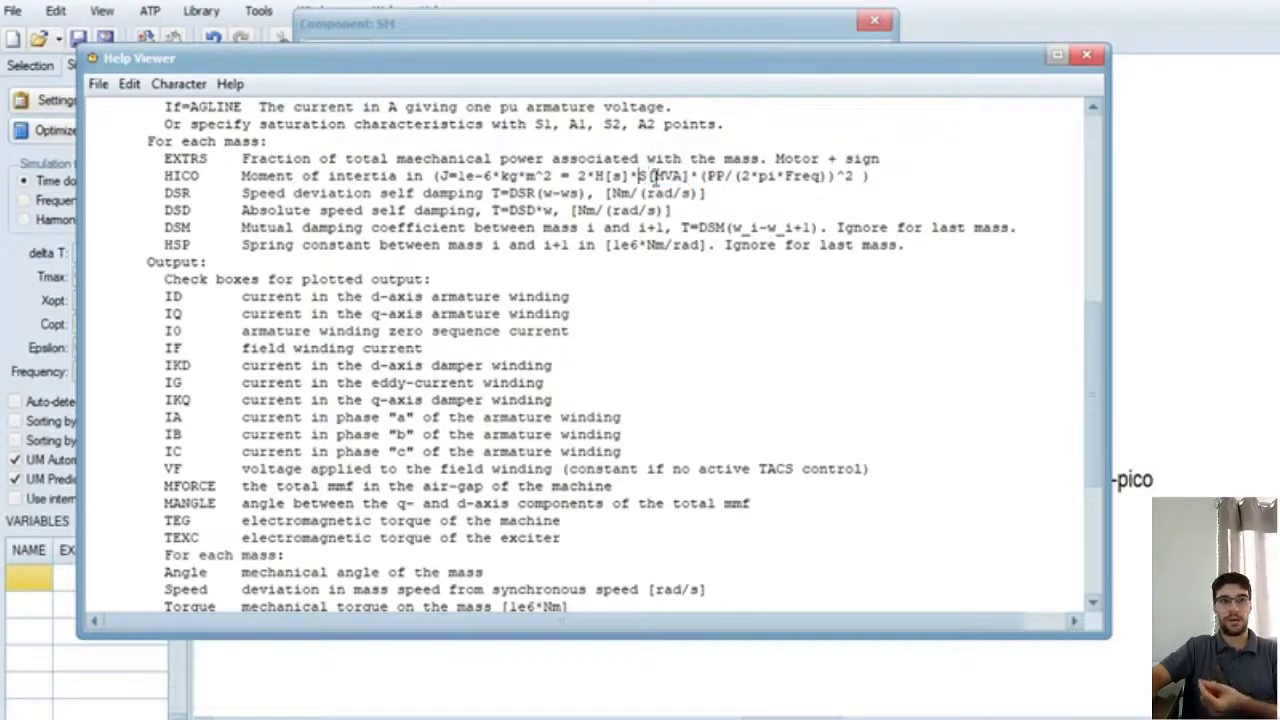
{"action": "double_click", "coordinate": [719, 176]}
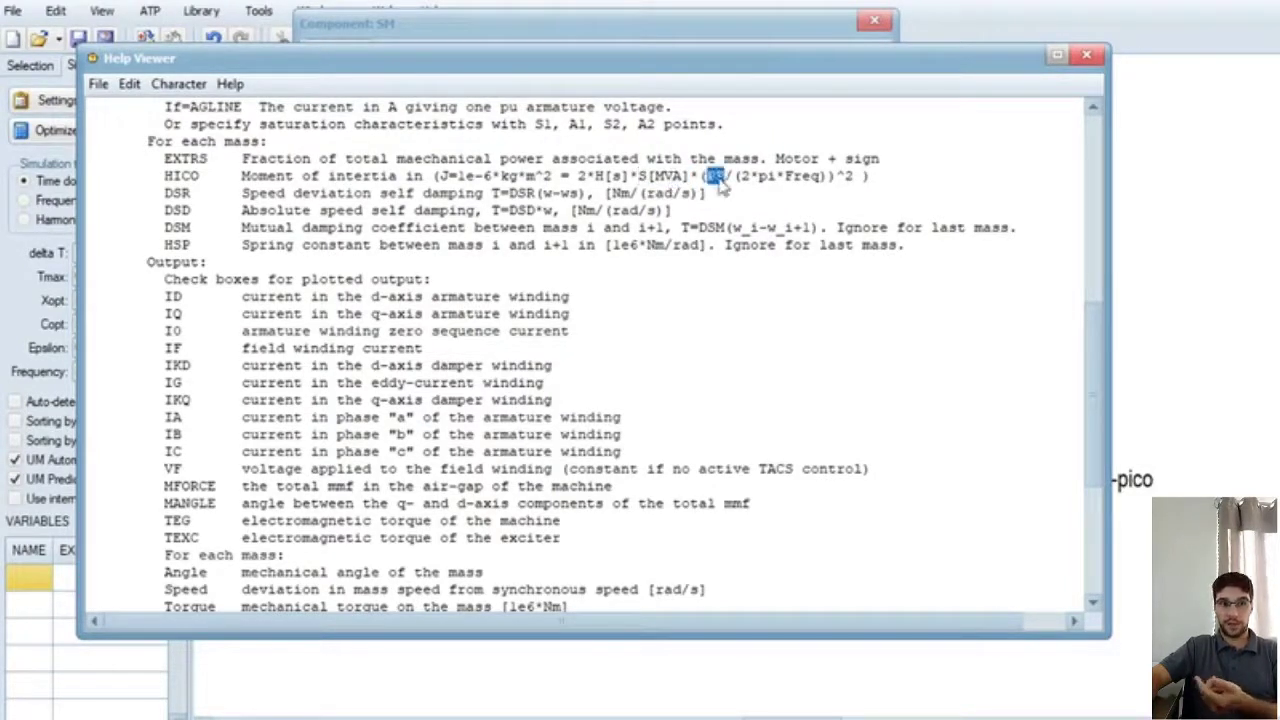
{"action": "double_click", "coordinate": [804, 176]}
{"action": "left_click_drag", "start_coordinate": [872, 176], "coordinate": [663, 177]}
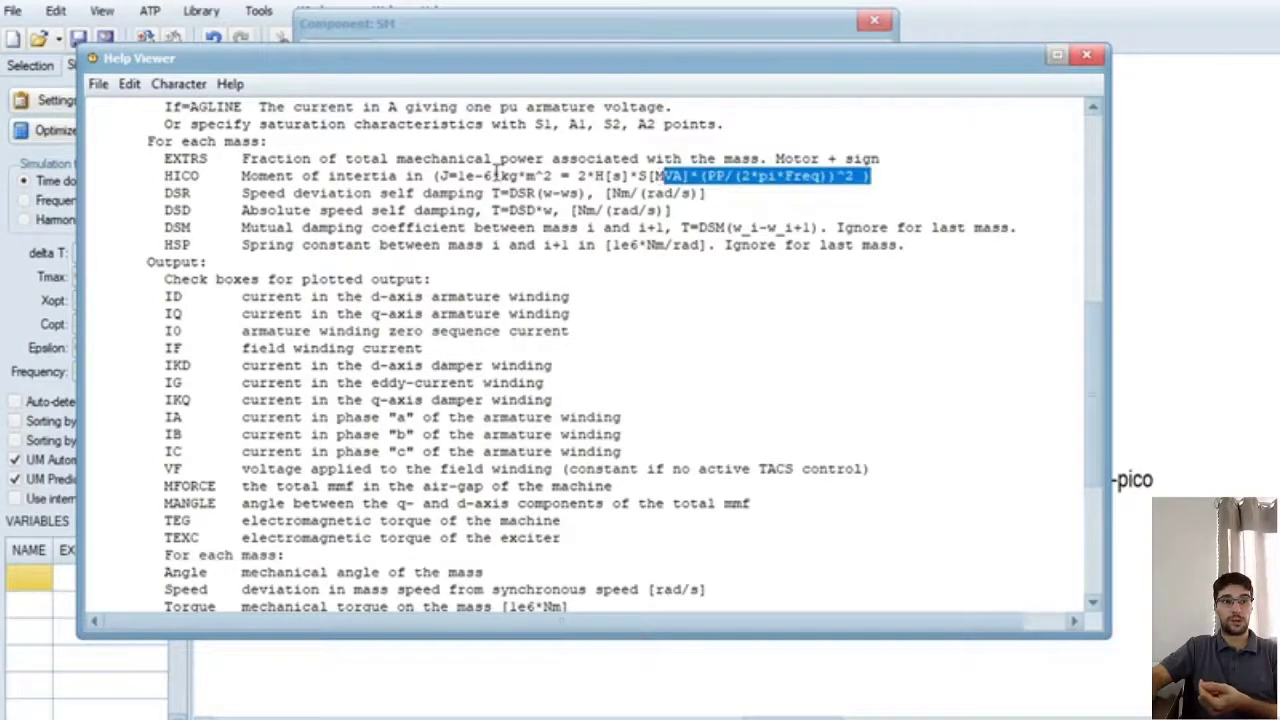
{"action": "left_click_drag", "start_coordinate": [459, 175], "coordinate": [441, 176]}
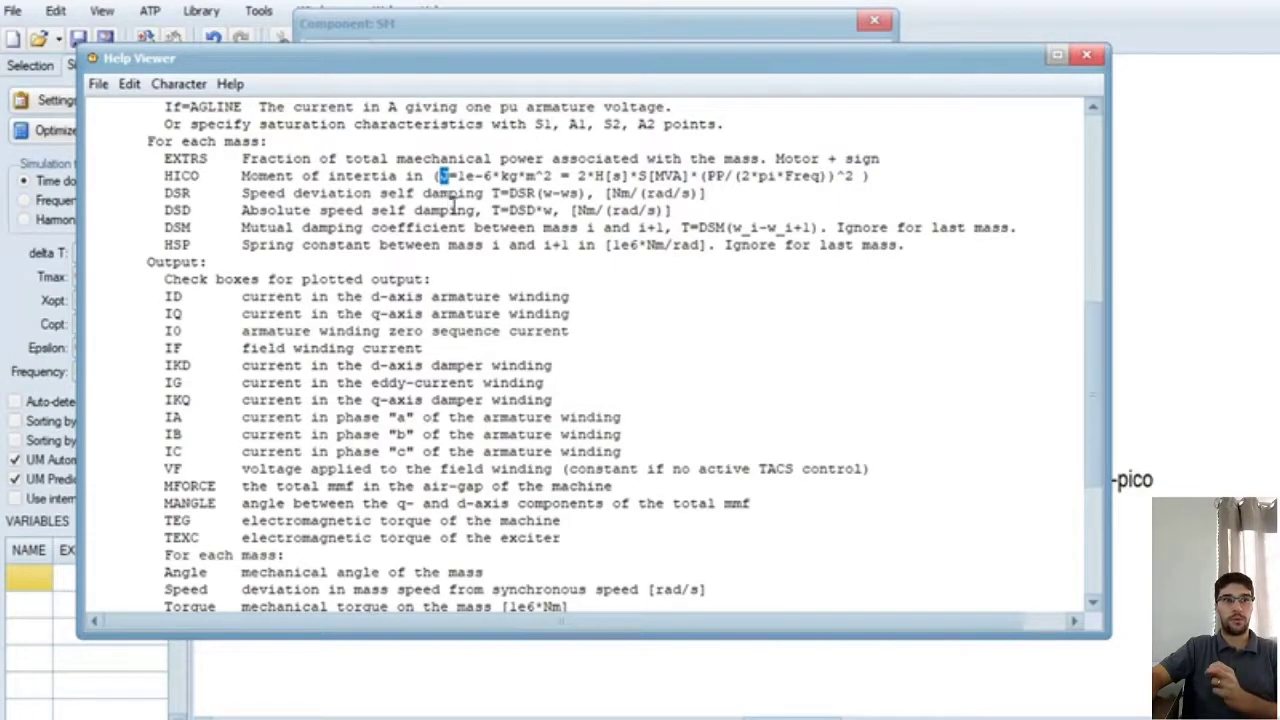
{"action": "left_click", "coordinate": [1086, 54]}
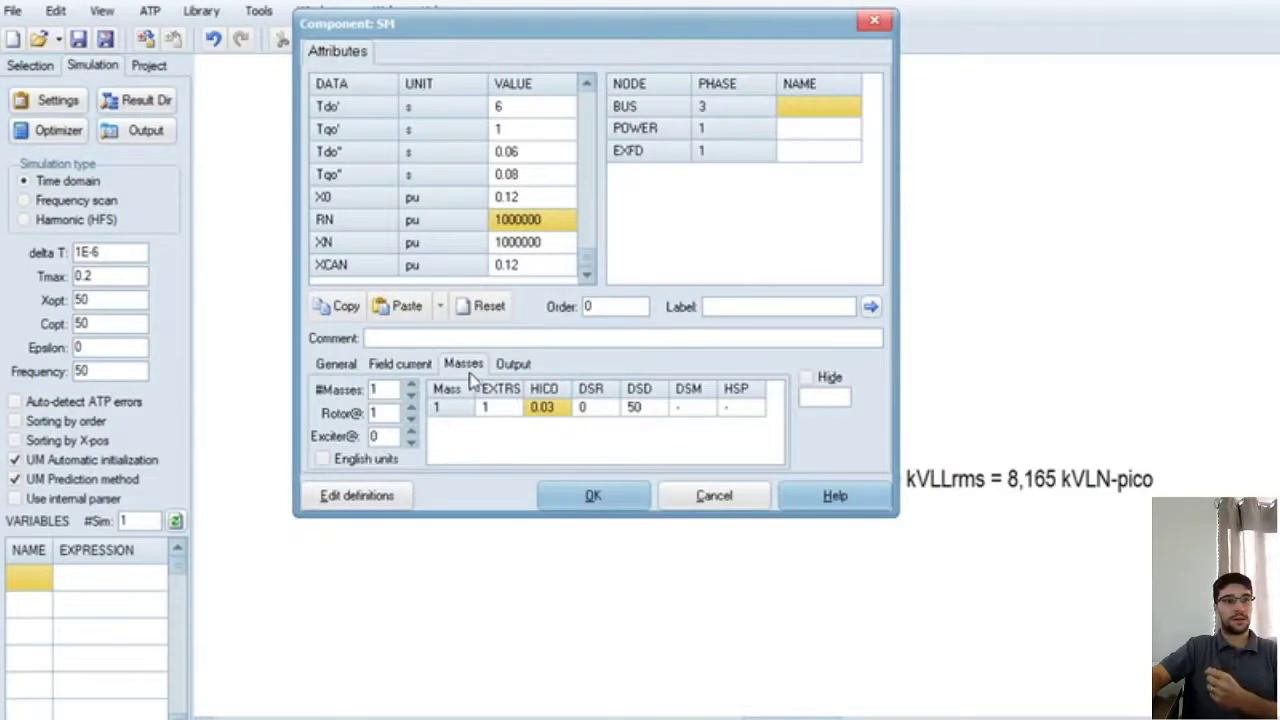
Step: Inspect the machine's output options, accept its properties, and delete the unconnected SM 59 machine from the circuit
{"action": "left_click", "coordinate": [513, 364]}
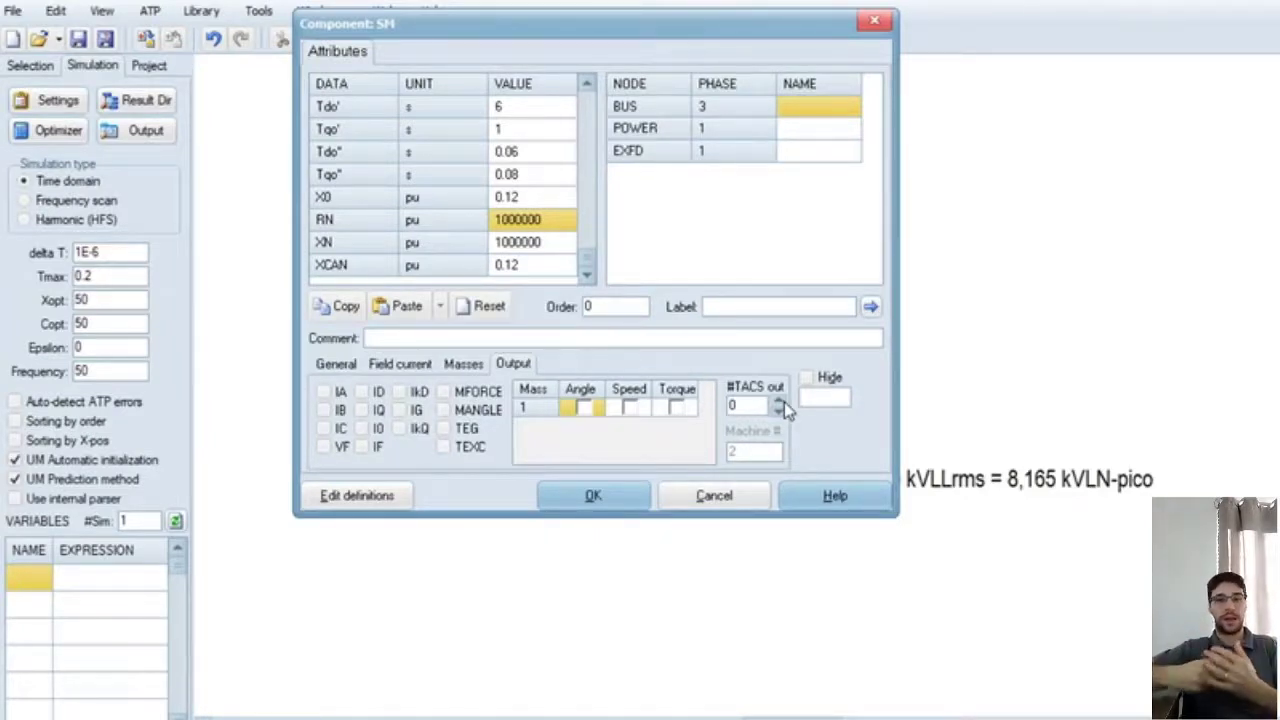
{"action": "left_click", "coordinate": [593, 500]}
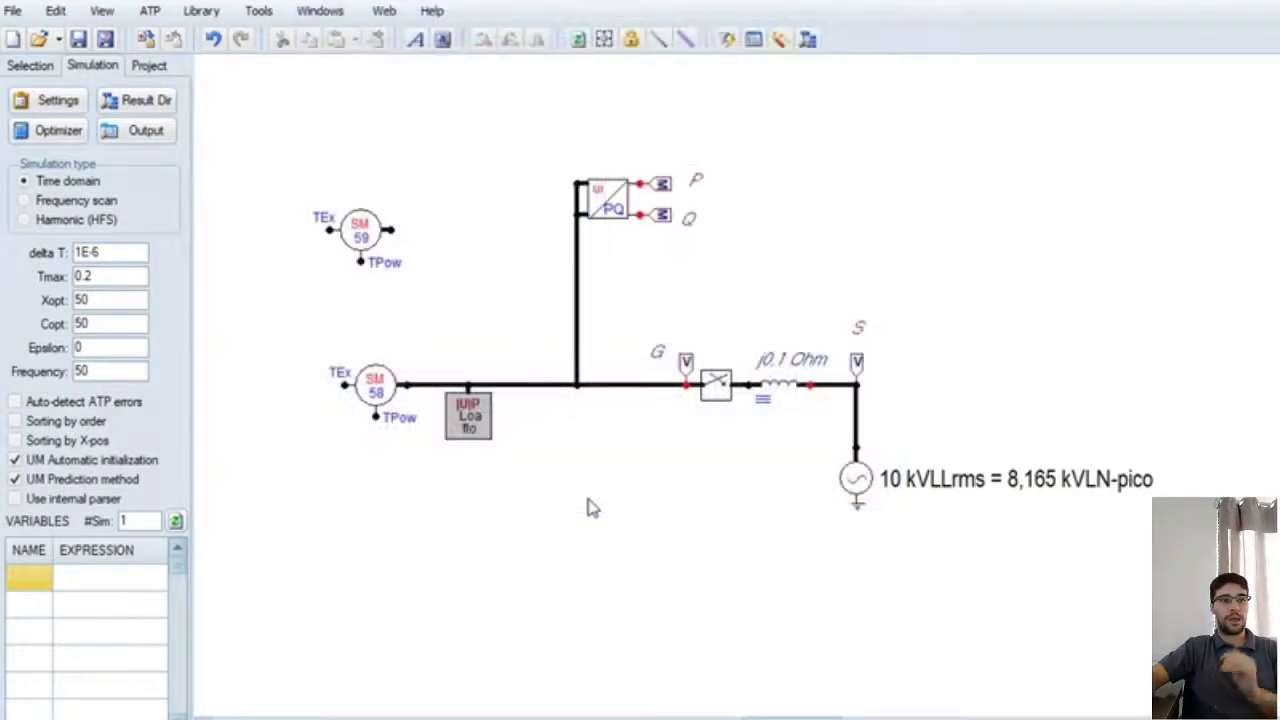
{"action": "left_click", "coordinate": [350, 224]}
{"action": "key", "text": "Delete"}
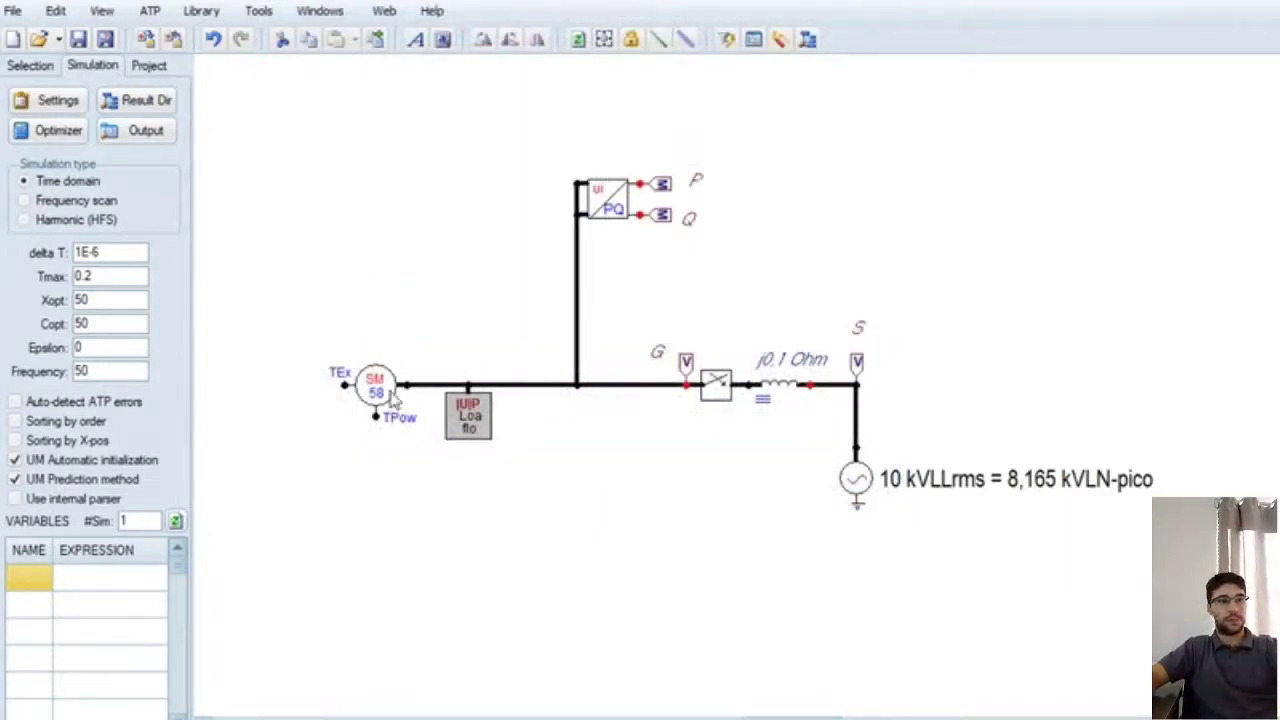
Step: Review the connected SM 58 machine's attributes from frequency through XCAN and its steady-state voltage and angle, and close its properties
{"action": "double_click", "coordinate": [390, 395]}
{"action": "key", "text": "Down"}
{"action": "key", "text": "Down"}
{"action": "key", "text": "Down"}
{"action": "key", "text": "Down"}
{"action": "key", "text": "Down"}
{"action": "key", "text": "Down"}
{"action": "key", "text": "Down"}
{"action": "key", "text": "Down"}
{"action": "key", "text": "Down"}
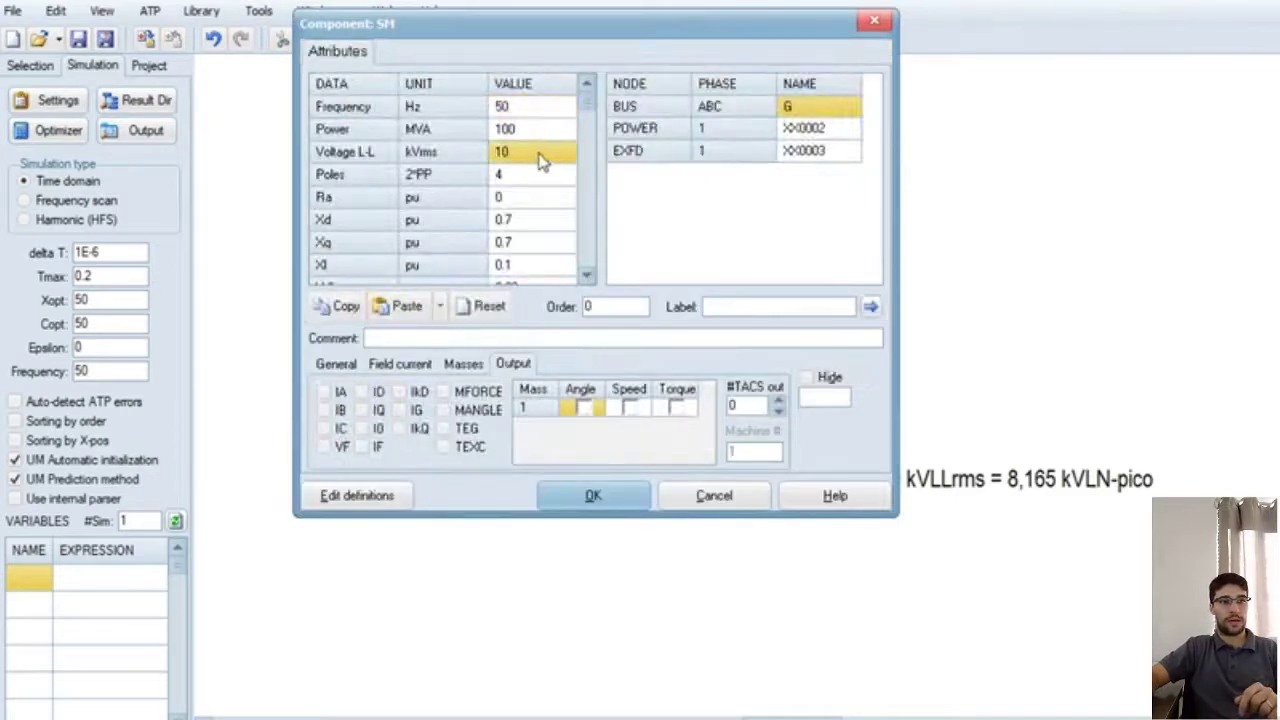
{"action": "key", "text": "Down"}
{"action": "key", "text": "Down"}
{"action": "key", "text": "Down"}
{"action": "key", "text": "Down"}
{"action": "key", "text": "Down"}
{"action": "key", "text": "Down"}
{"action": "key", "text": "Down"}
{"action": "key", "text": "Down"}
{"action": "key", "text": "Down"}
{"action": "key", "text": "Down"}
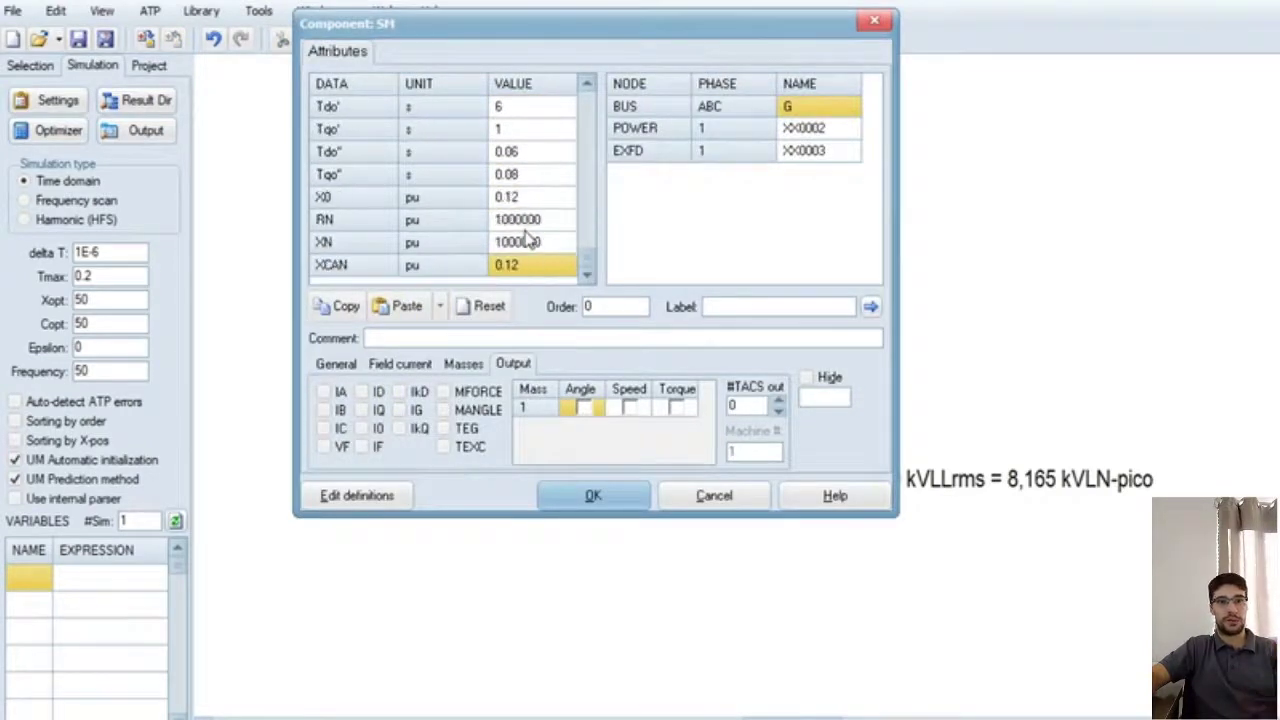
{"action": "key", "text": "Up"}
{"action": "key", "text": "Up"}
{"action": "key", "text": "Up"}
{"action": "key", "text": "Up"}
{"action": "key", "text": "Up"}
{"action": "key", "text": "Up"}
{"action": "key", "text": "Up"}
{"action": "key", "text": "Up"}
{"action": "key", "text": "Up"}
{"action": "key", "text": "Up"}
{"action": "key", "text": "Up"}
{"action": "key", "text": "Up"}
{"action": "key", "text": "Up"}
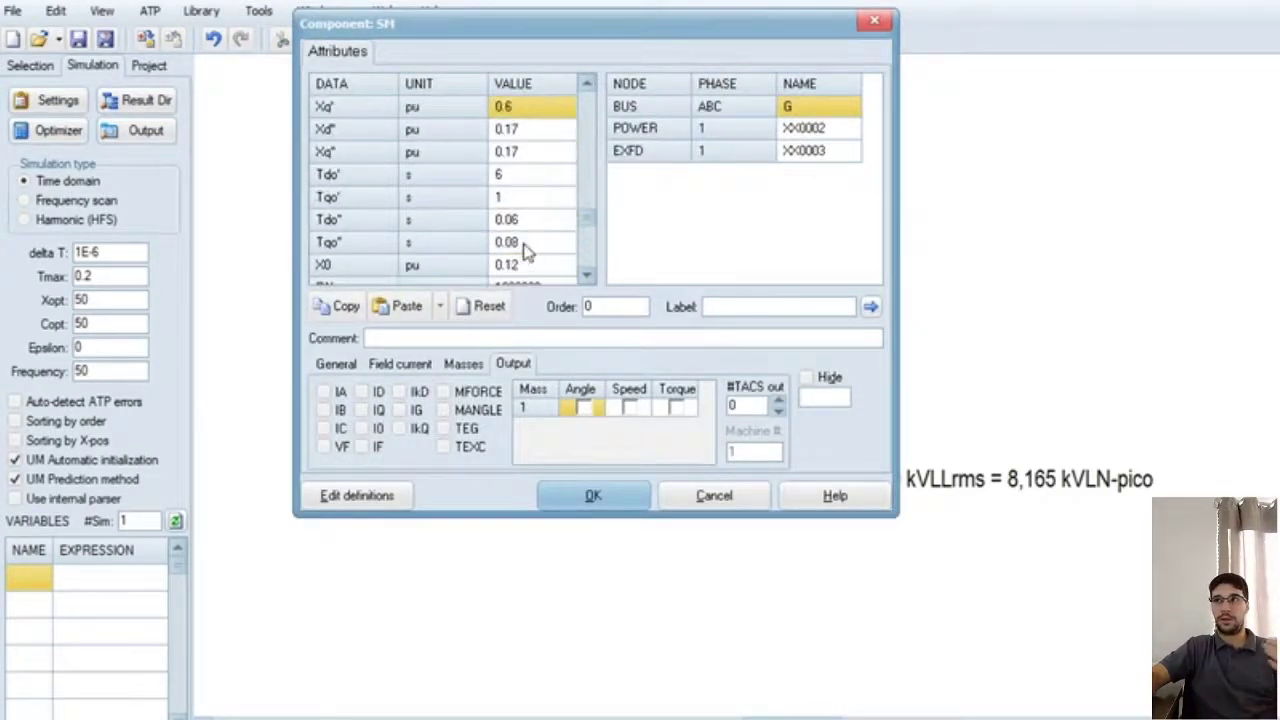
{"action": "key", "text": "Up"}
{"action": "key", "text": "Up"}
{"action": "key", "text": "Up"}
{"action": "key", "text": "Up"}
{"action": "key", "text": "Up"}
{"action": "key", "text": "Up"}
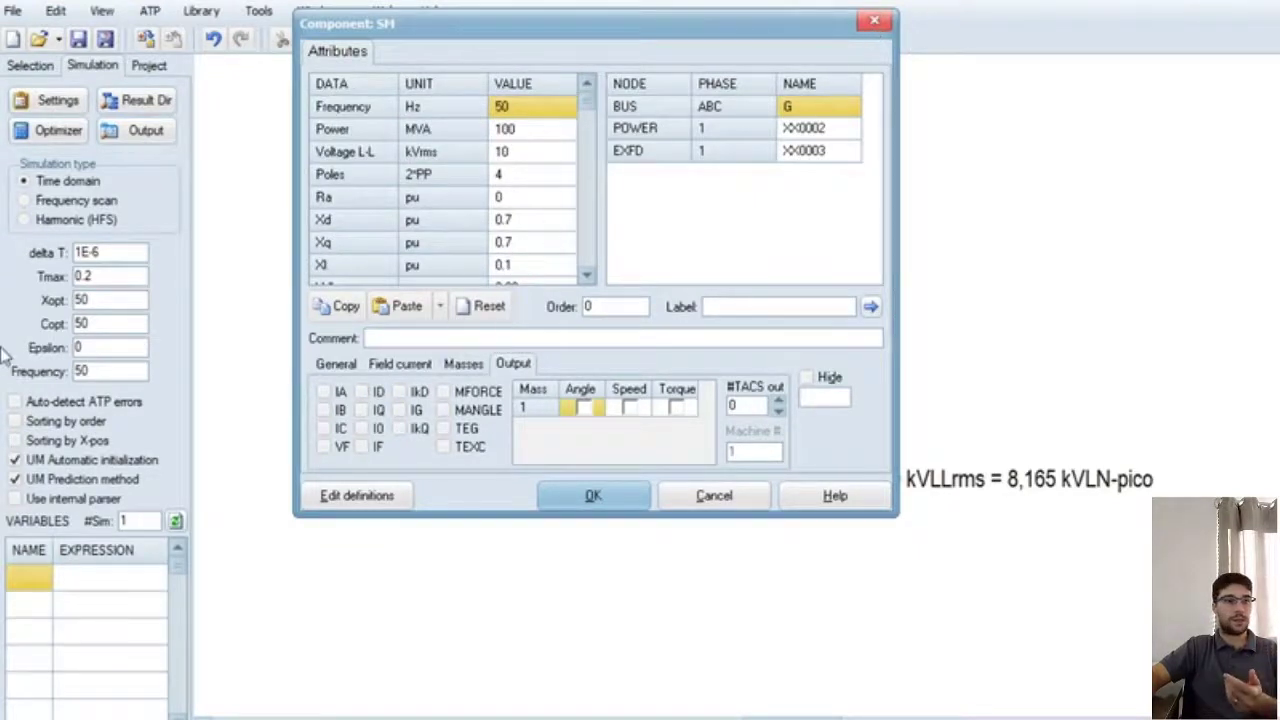
{"action": "left_click", "coordinate": [338, 364]}
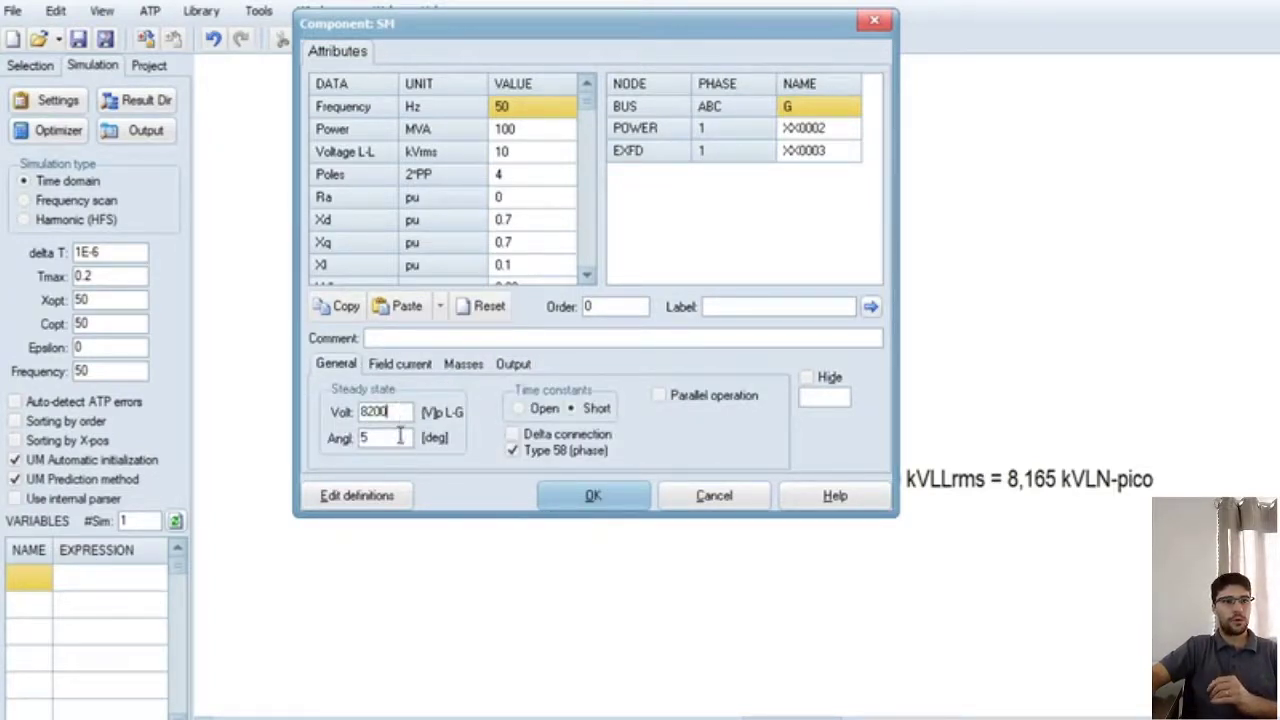
{"action": "left_click", "coordinate": [580, 506]}
Step: Hide the load flow component connected to the generator bus so it is excluded from the simulation
{"action": "double_click", "coordinate": [466, 418]}
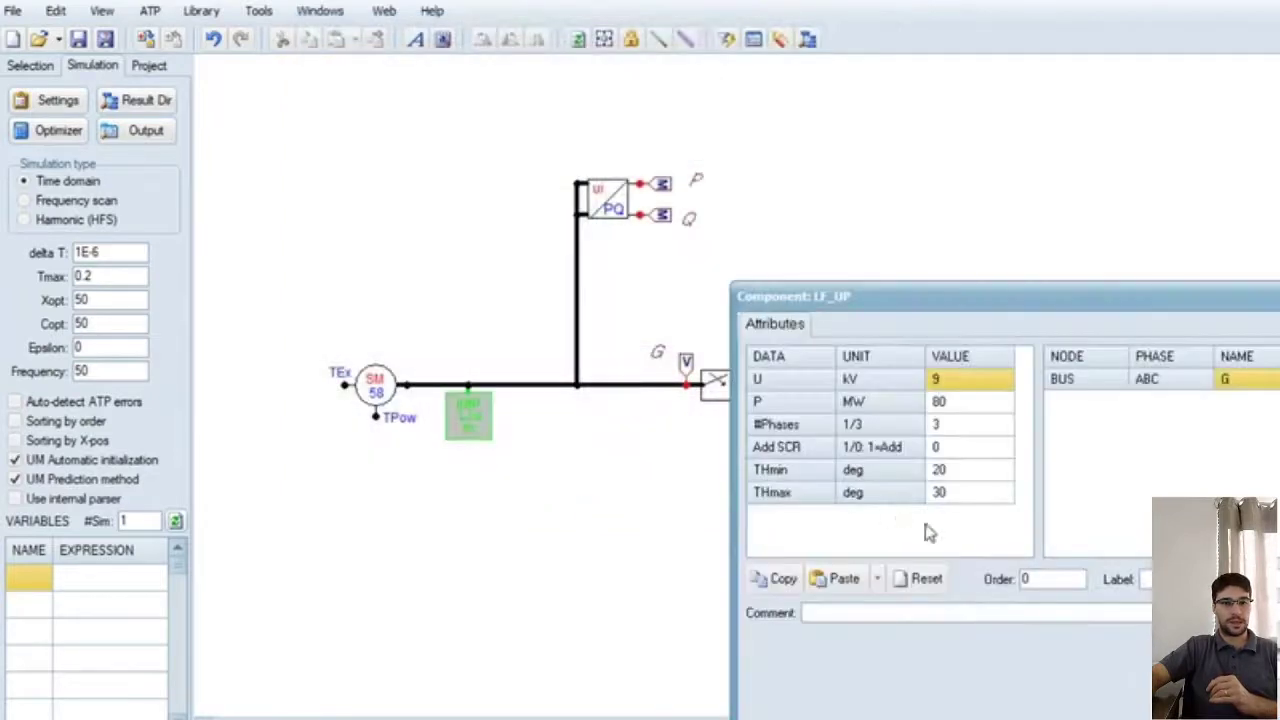
{"action": "left_click_drag", "start_coordinate": [959, 304], "coordinate": [595, 136]}
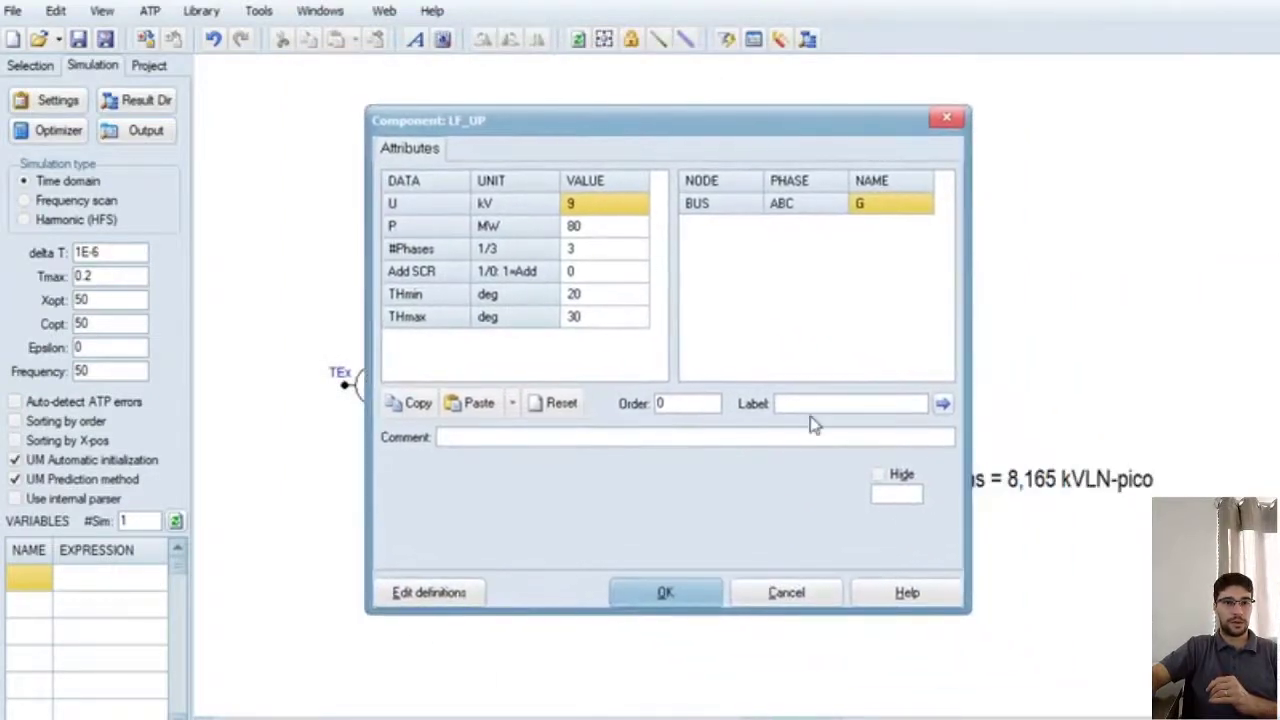
{"action": "left_click", "coordinate": [880, 474]}
{"action": "left_click", "coordinate": [690, 597]}
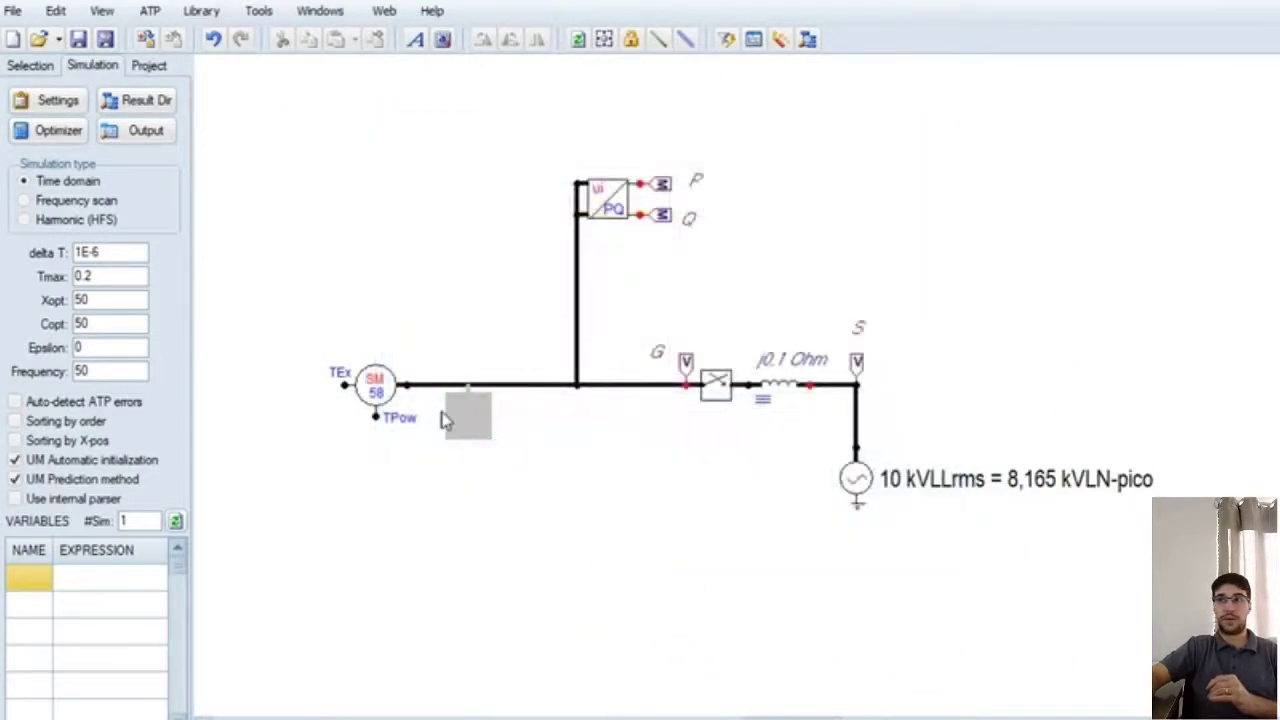
Step: Run the ATP simulation of the generator circuit and close the solver's console window once it finishes
{"action": "left_click", "coordinate": [726, 40]}
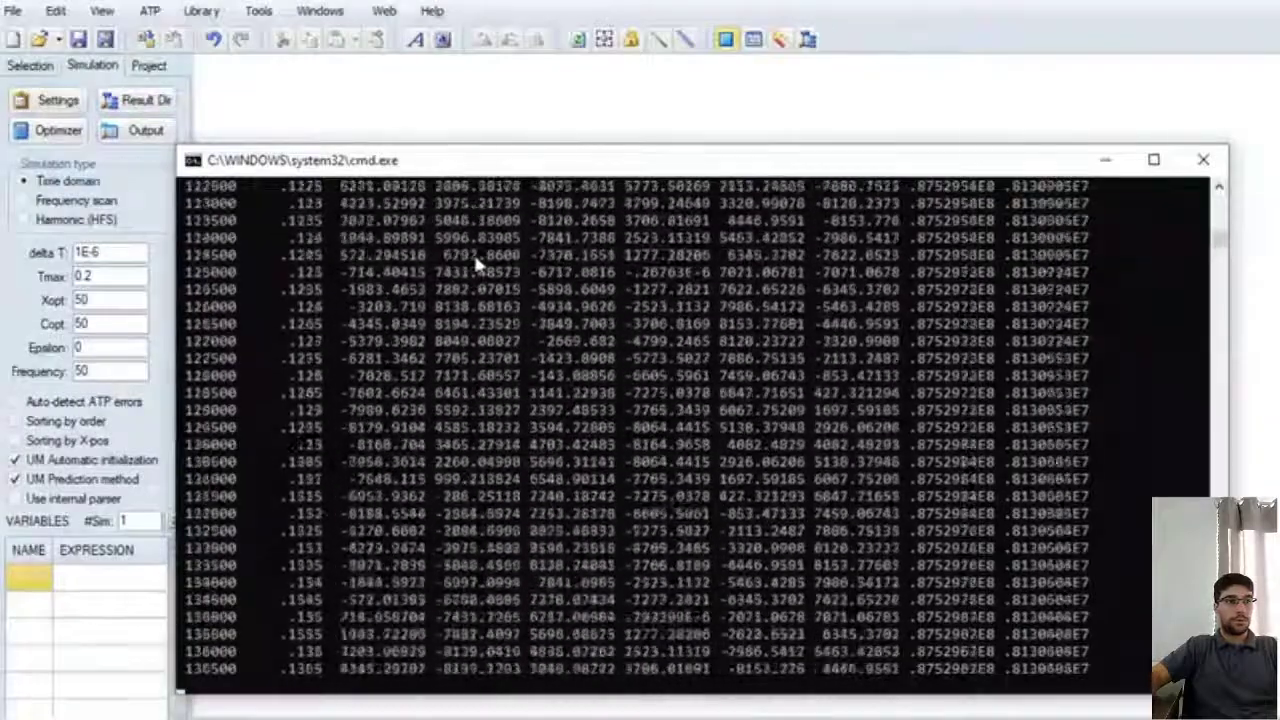
{"action": "left_click_drag", "start_coordinate": [548, 163], "coordinate": [710, 75]}
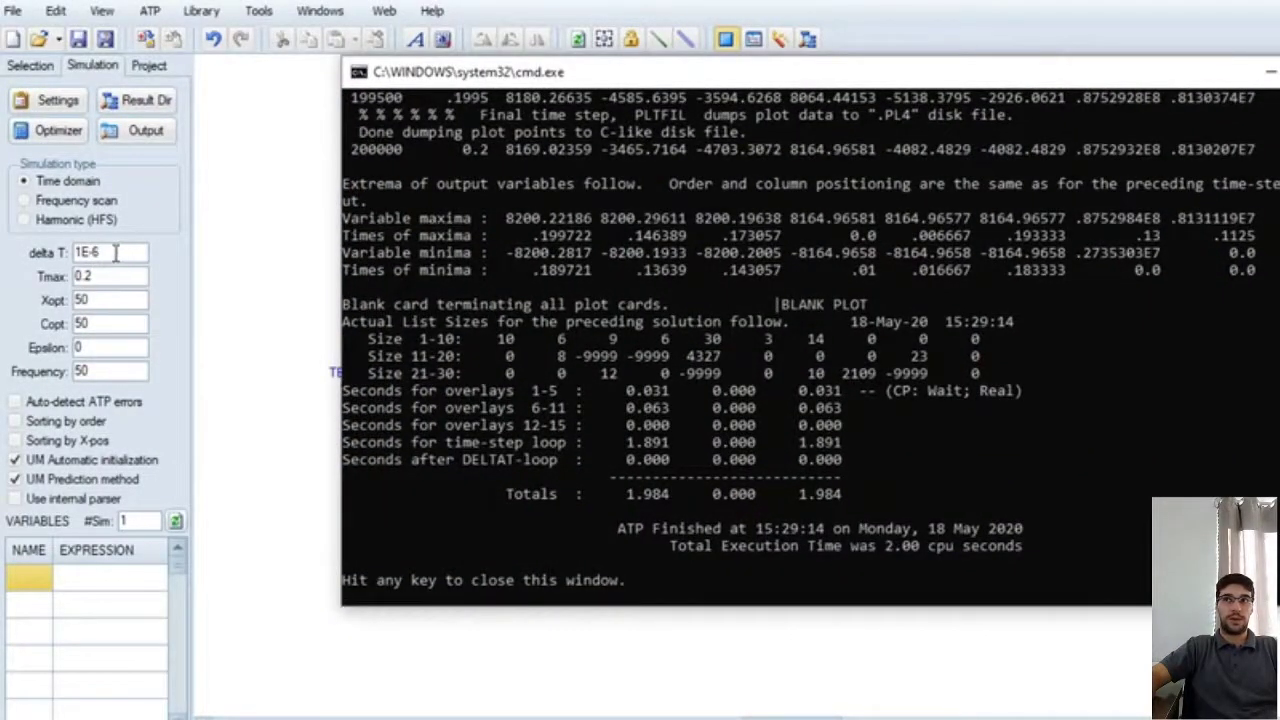
{"action": "left_click", "coordinate": [454, 290]}
{"action": "key", "text": "Return"}
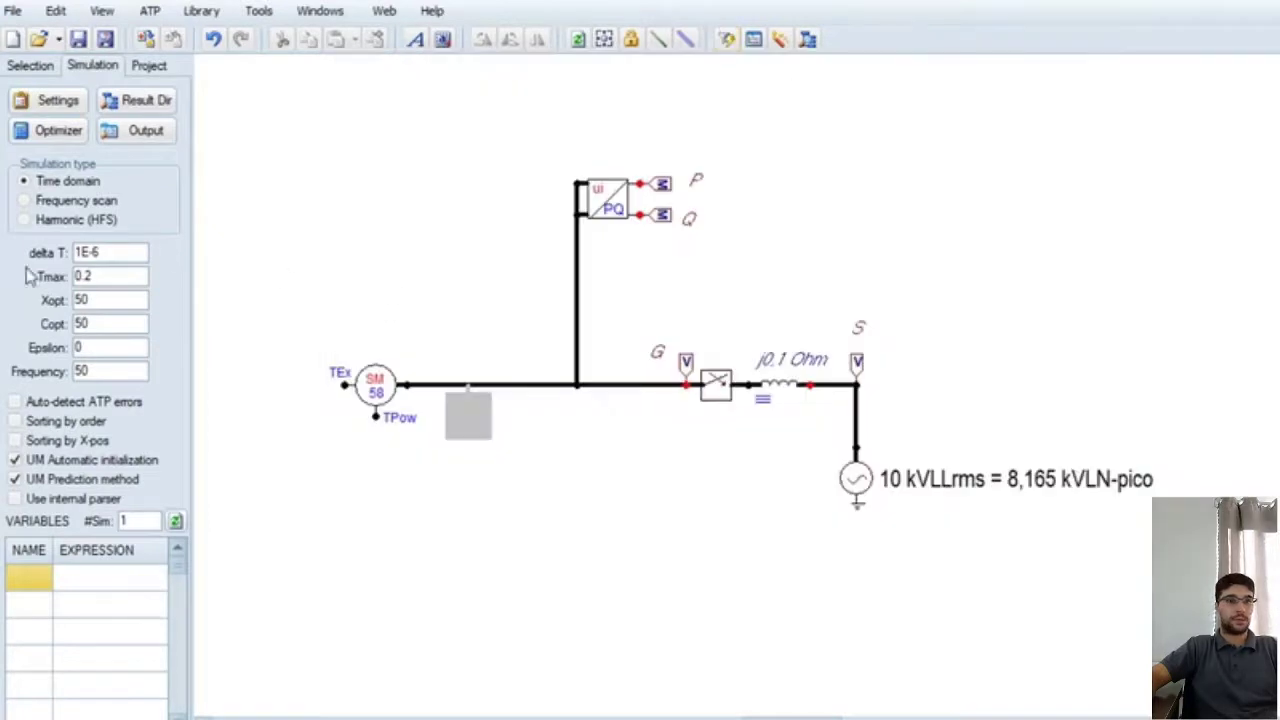
Step: Plot the phase A voltages v:GA and v:SA from Video8_GeradorSinc.pl4 in MC's PlotXY and maximize the plot window
{"action": "left_click", "coordinate": [755, 44]}
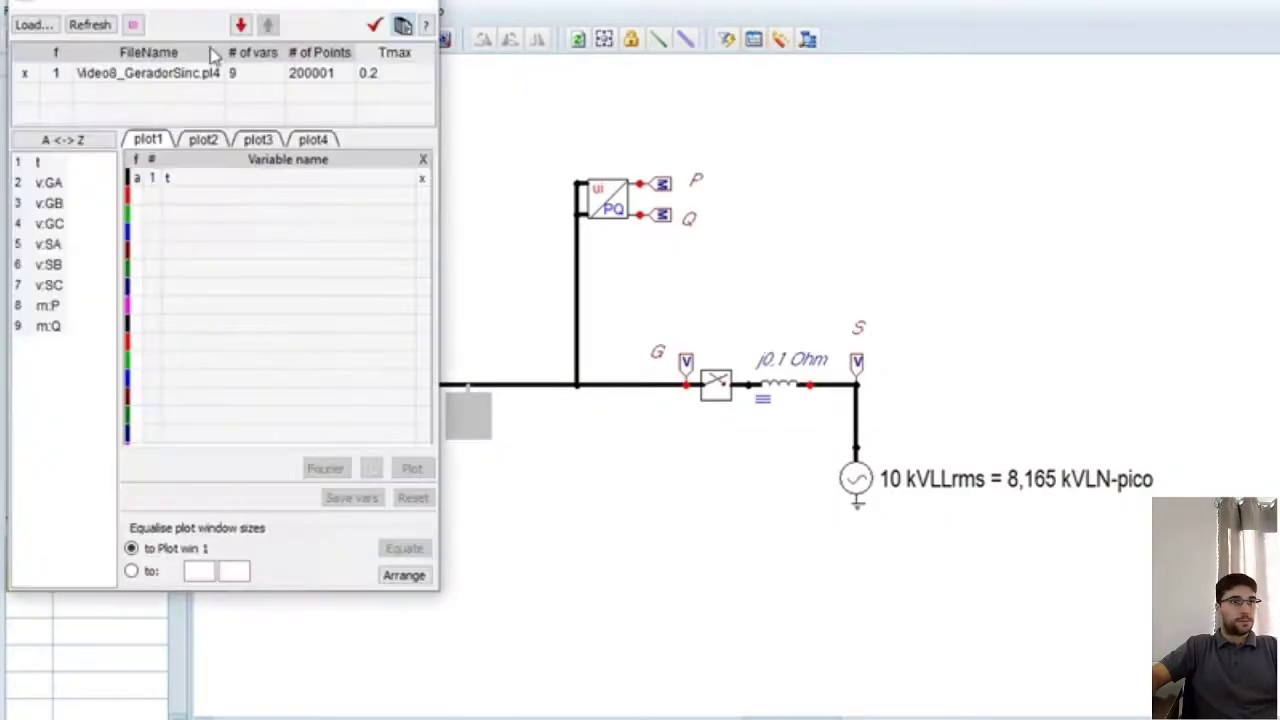
{"action": "left_click", "coordinate": [52, 184]}
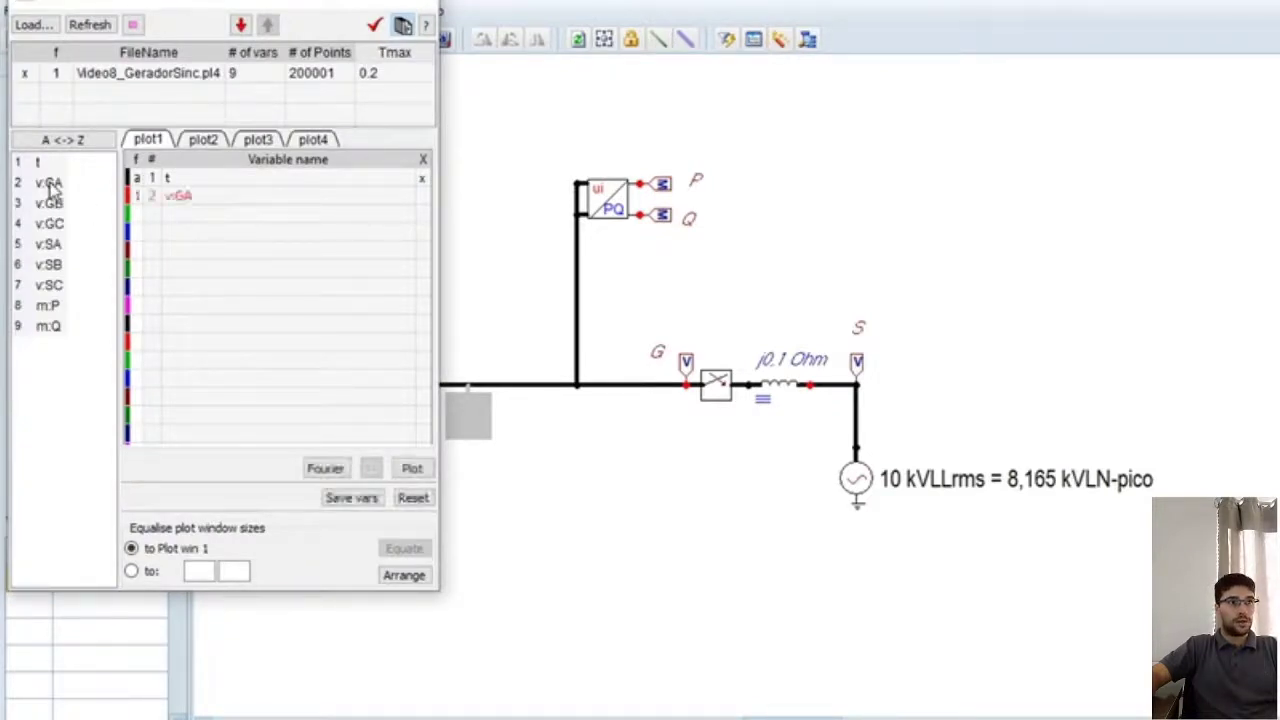
{"action": "left_click", "coordinate": [53, 248]}
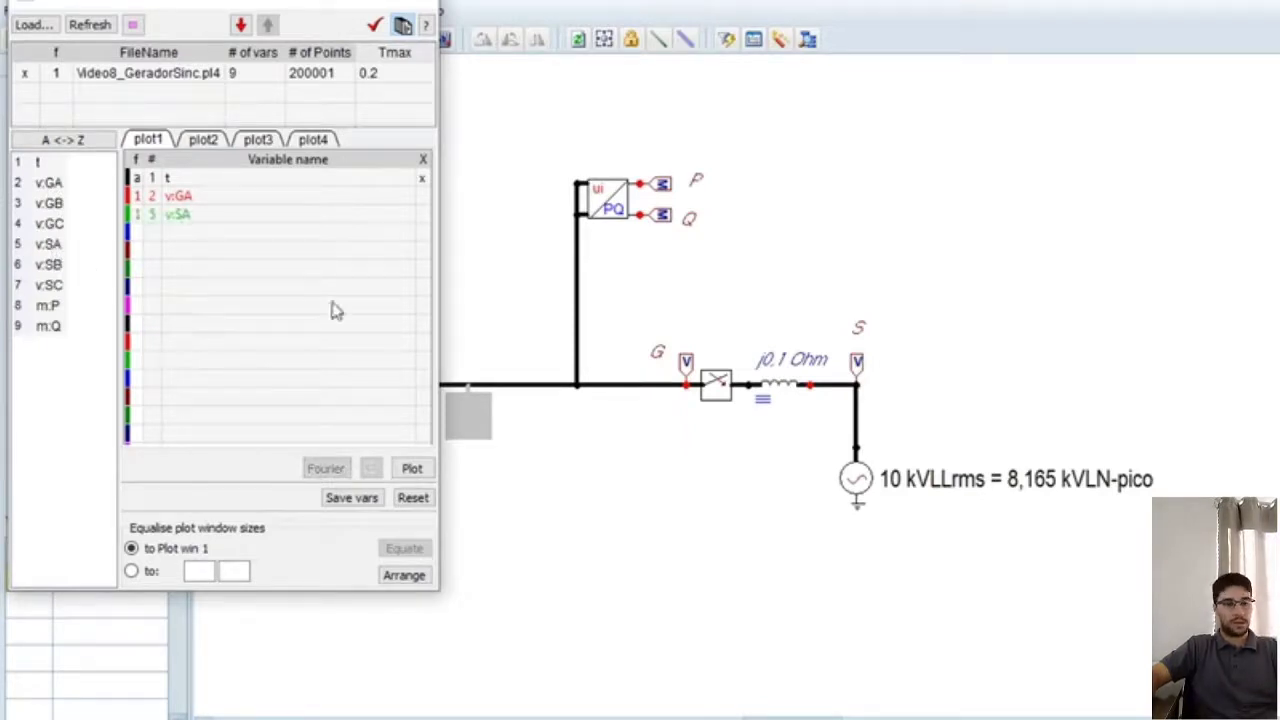
{"action": "left_click", "coordinate": [412, 468]}
{"action": "double_click", "coordinate": [604, 8]}
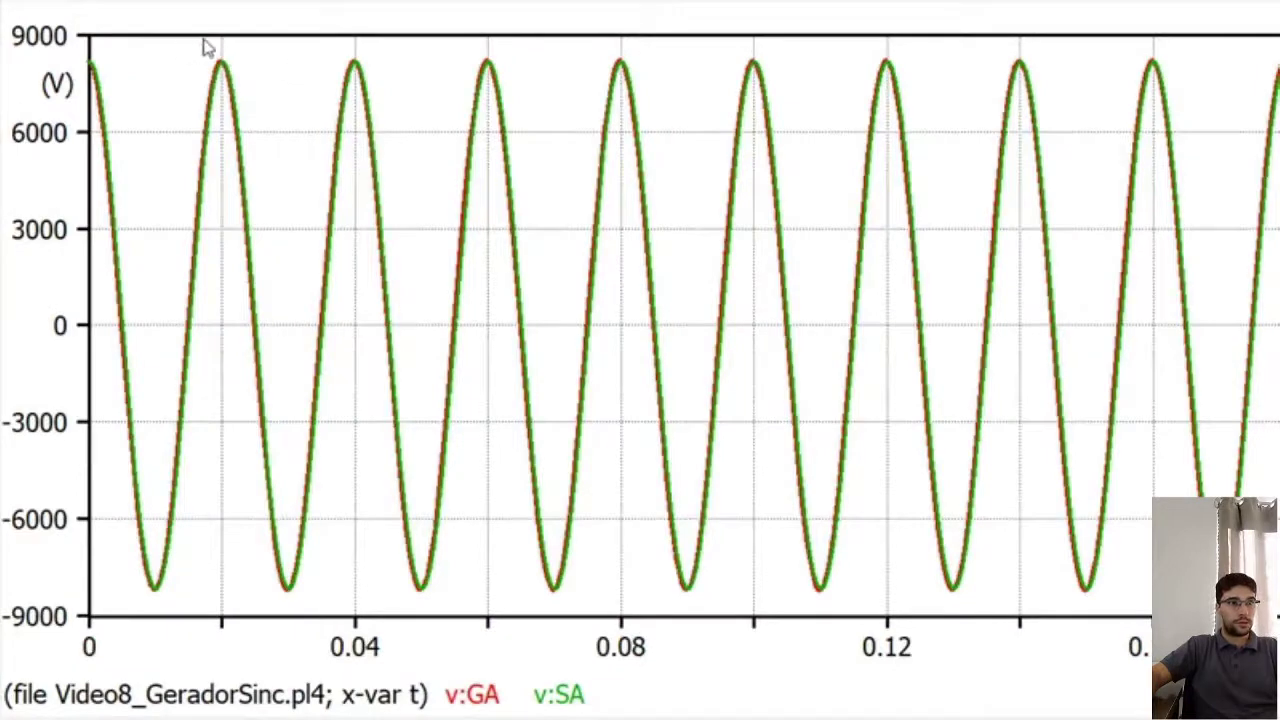
Step: Zoom the plot to about 15–45 ms to compare the phase shift between v:GA and v:SA, and restore the window size
{"action": "left_click_drag", "start_coordinate": [205, 47], "coordinate": [440, 590]}
{"action": "left_click_drag", "start_coordinate": [215, 48], "coordinate": [1100, 625]}
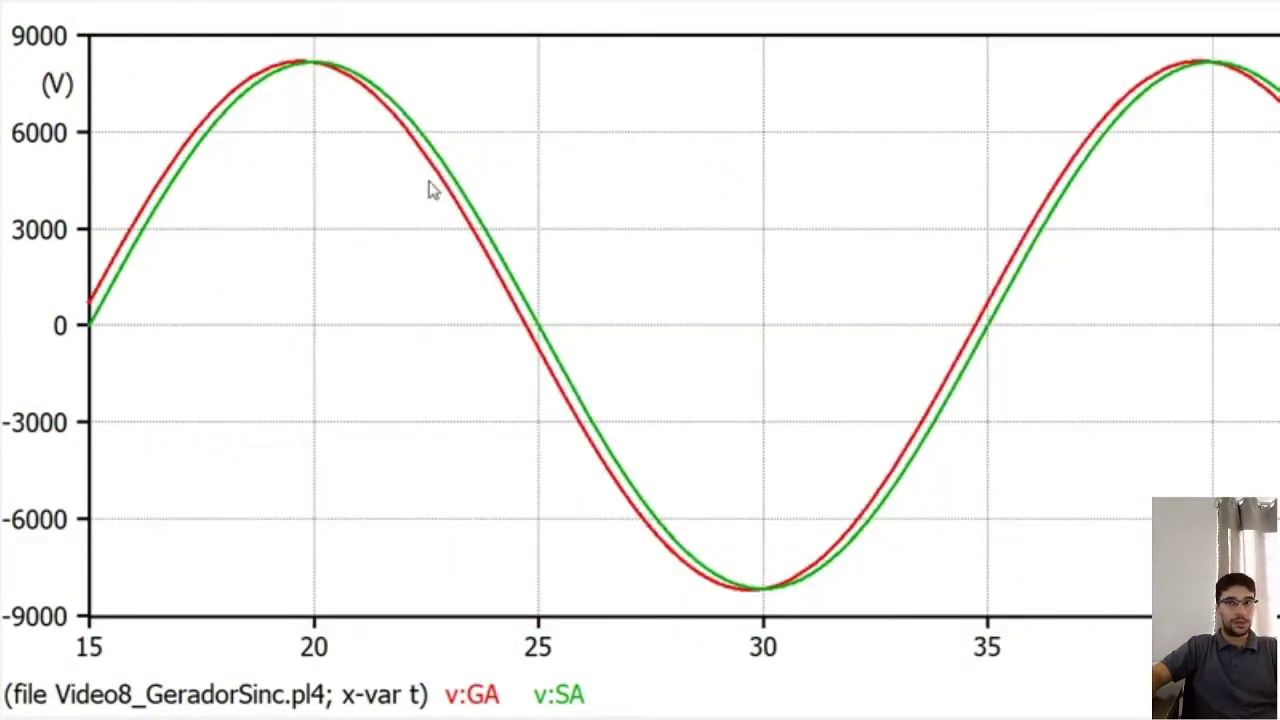
{"action": "double_click", "coordinate": [420, 55]}
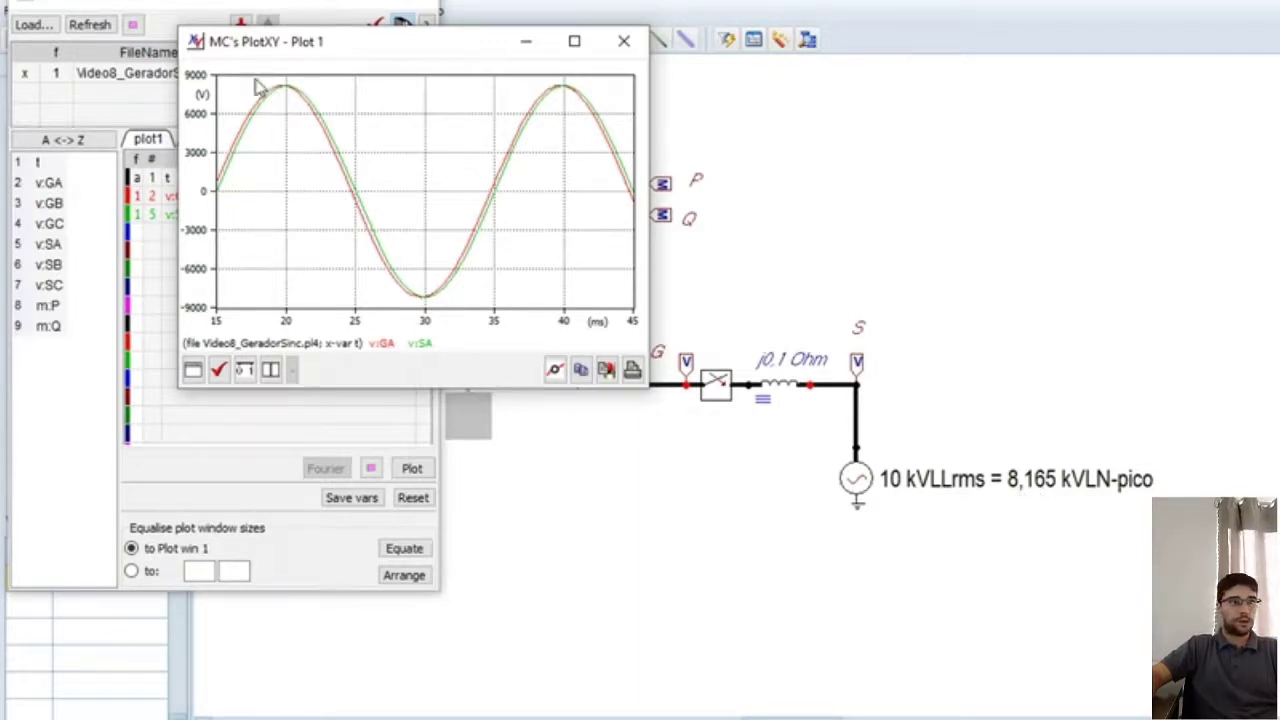
Step: Zoom repeatedly into the v:SA crest near 20 ms to examine the source's peak voltage
{"action": "left_click_drag", "start_coordinate": [253, 79], "coordinate": [478, 176]}
{"action": "left_click_drag", "start_coordinate": [325, 113], "coordinate": [497, 186]}
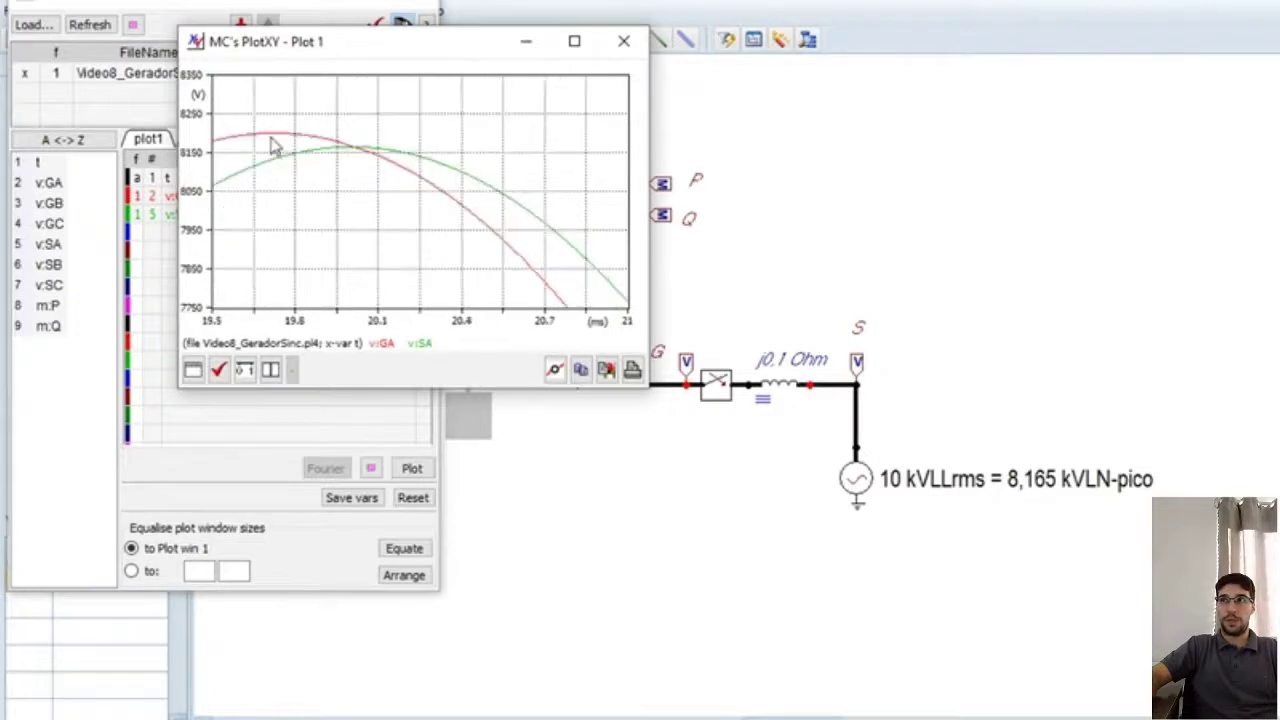
{"action": "left_click_drag", "start_coordinate": [275, 147], "coordinate": [486, 191]}
{"action": "left_click_drag", "start_coordinate": [290, 108], "coordinate": [510, 190]}
{"action": "left_click_drag", "start_coordinate": [326, 122], "coordinate": [527, 181]}
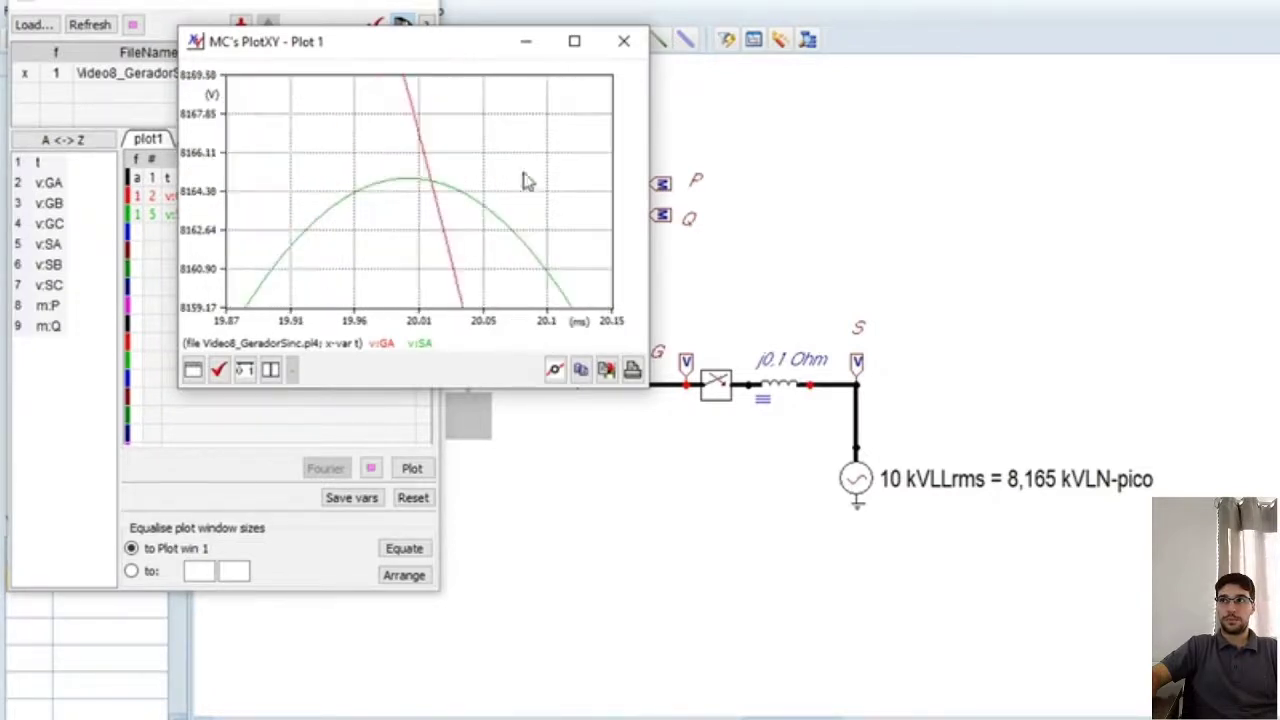
{"action": "left_click_drag", "start_coordinate": [320, 177], "coordinate": [517, 237]}
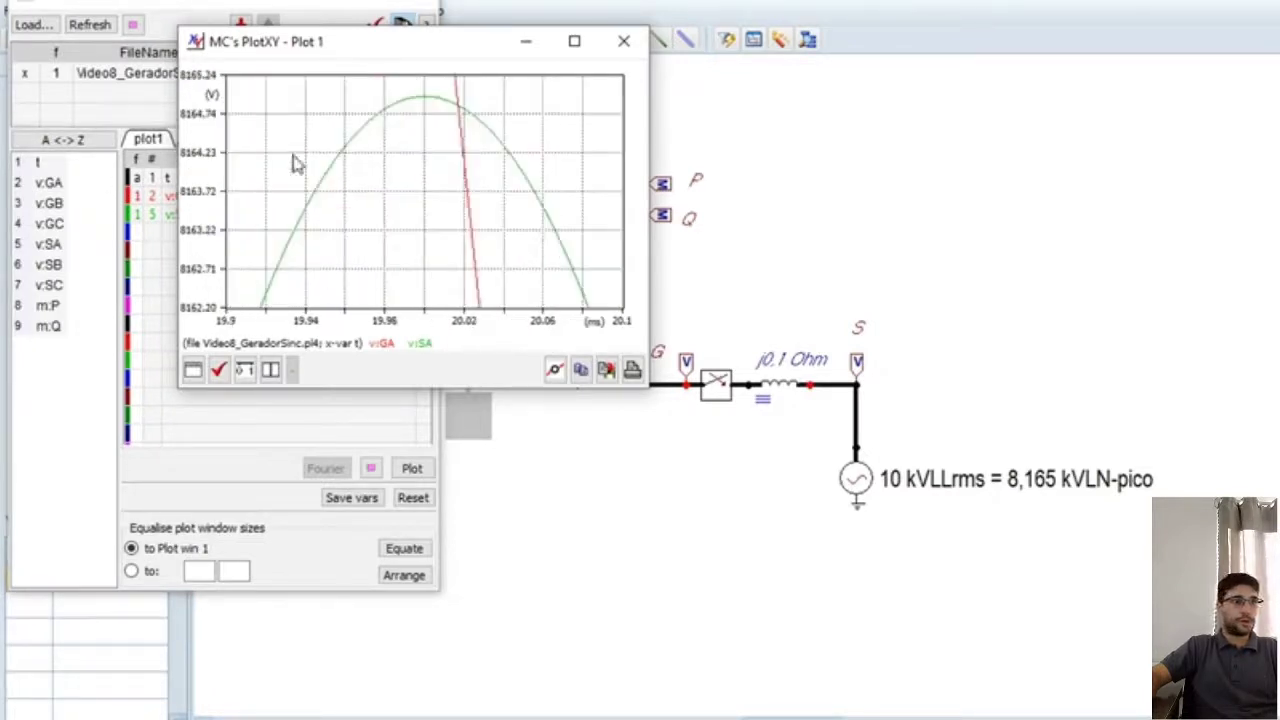
{"action": "left_click_drag", "start_coordinate": [354, 88], "coordinate": [560, 136]}
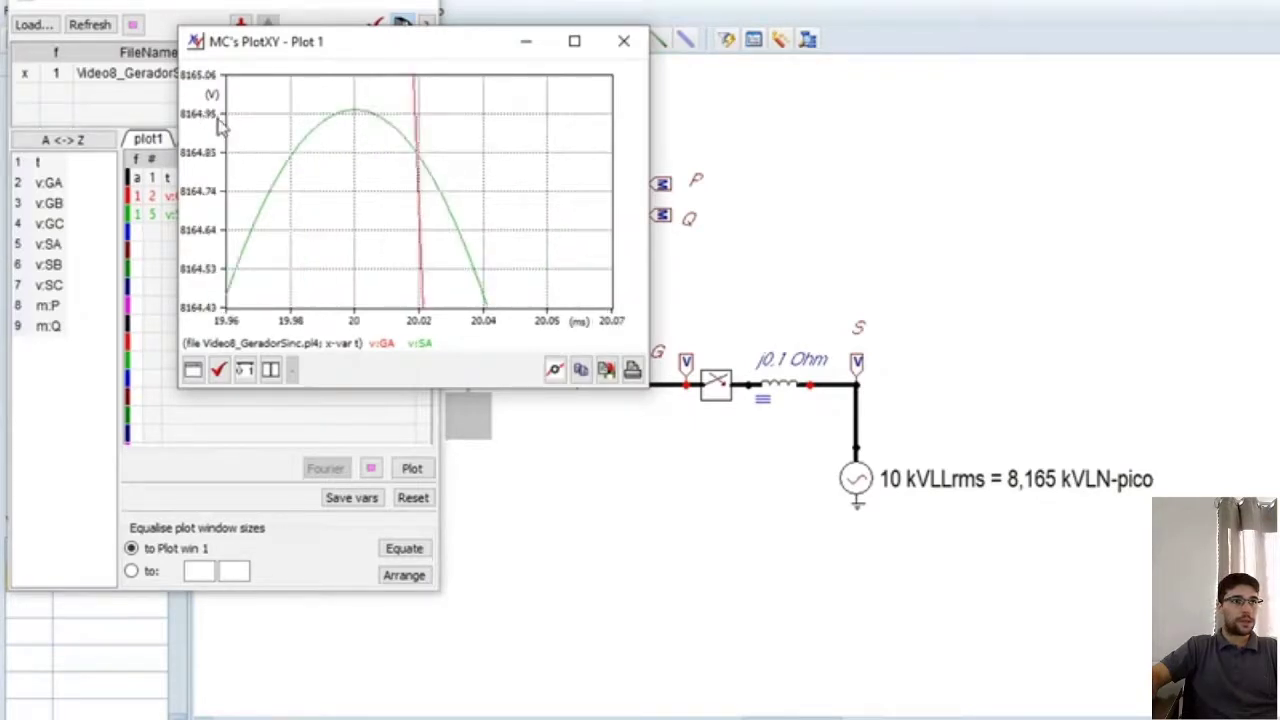
{"action": "left_click_drag", "start_coordinate": [307, 102], "coordinate": [508, 170]}
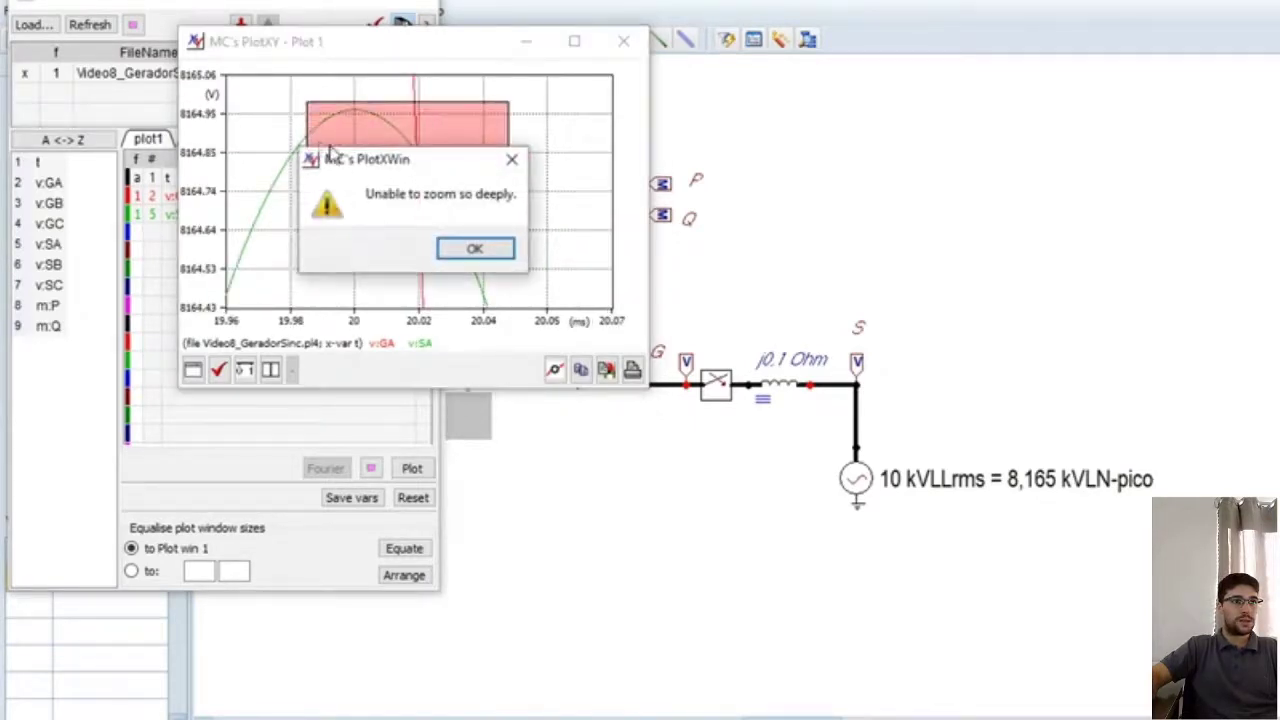
{"action": "left_click", "coordinate": [468, 246]}
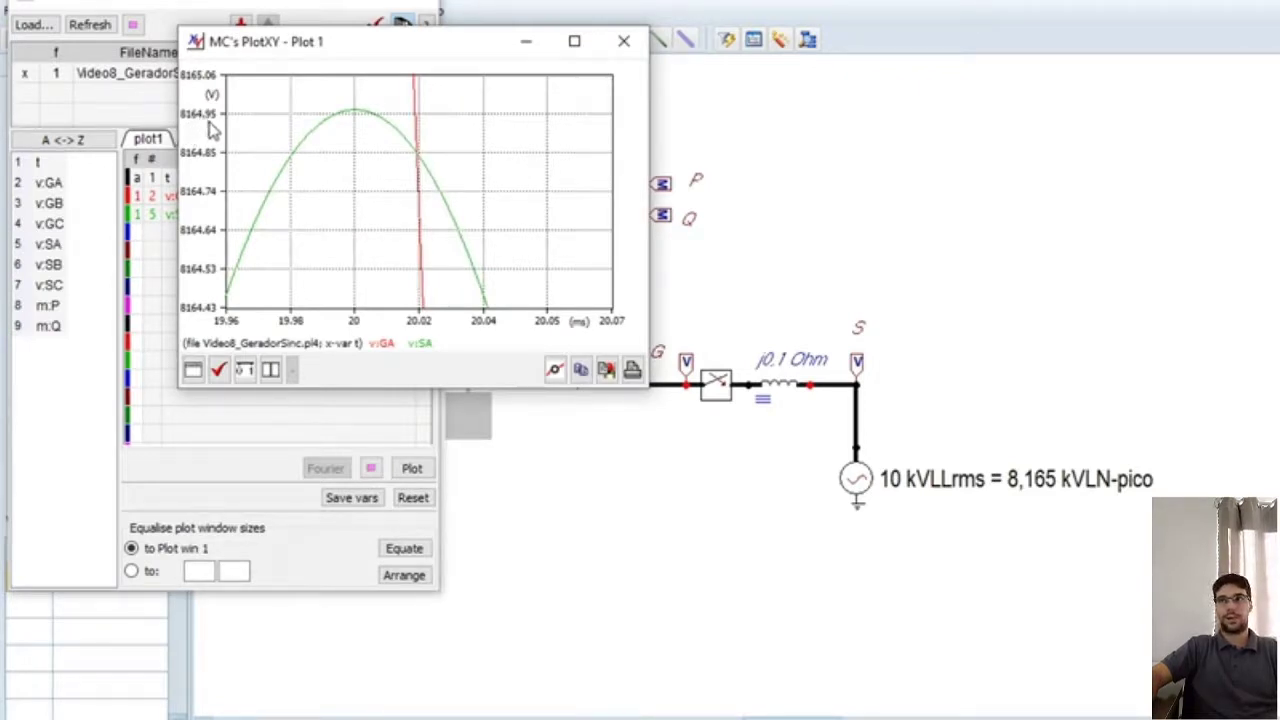
Step: Return to the circuit and open the SM generator's parameters to check its steady-state voltage amplitude
{"action": "scroll", "coordinate": [362, 188], "scroll_direction": "down", "scroll_amount": 3}
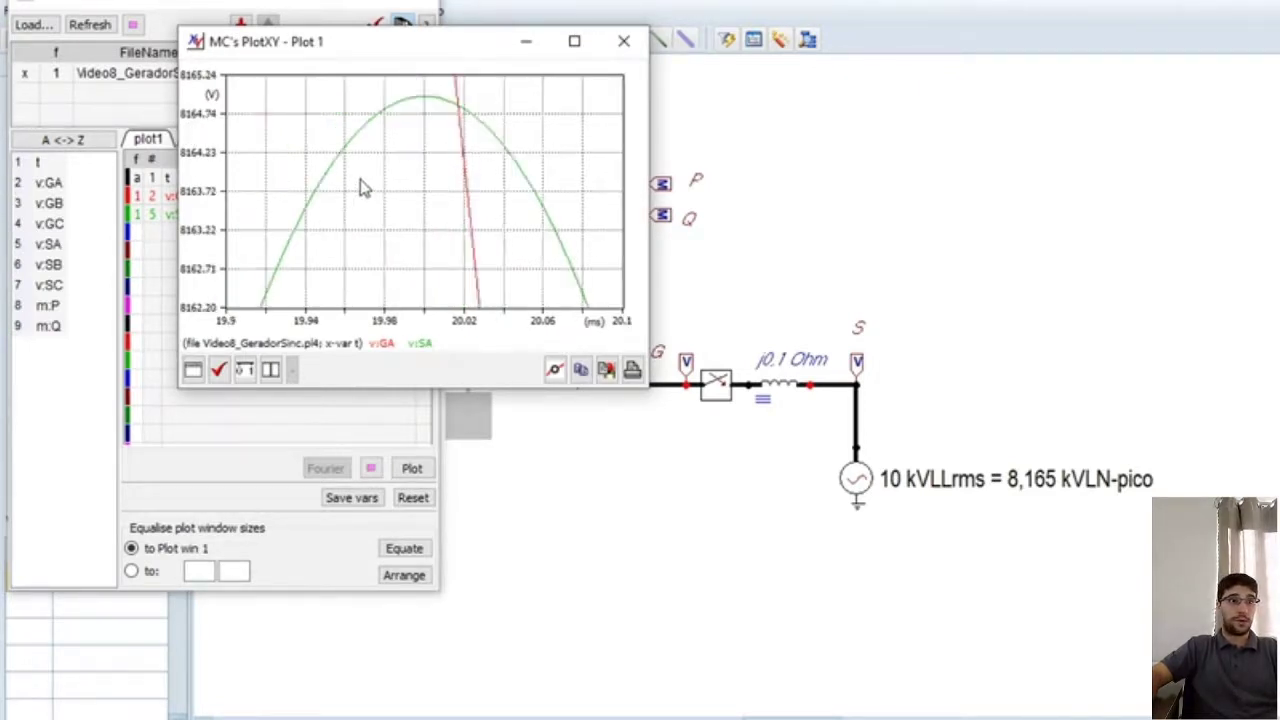
{"action": "left_click", "coordinate": [795, 250]}
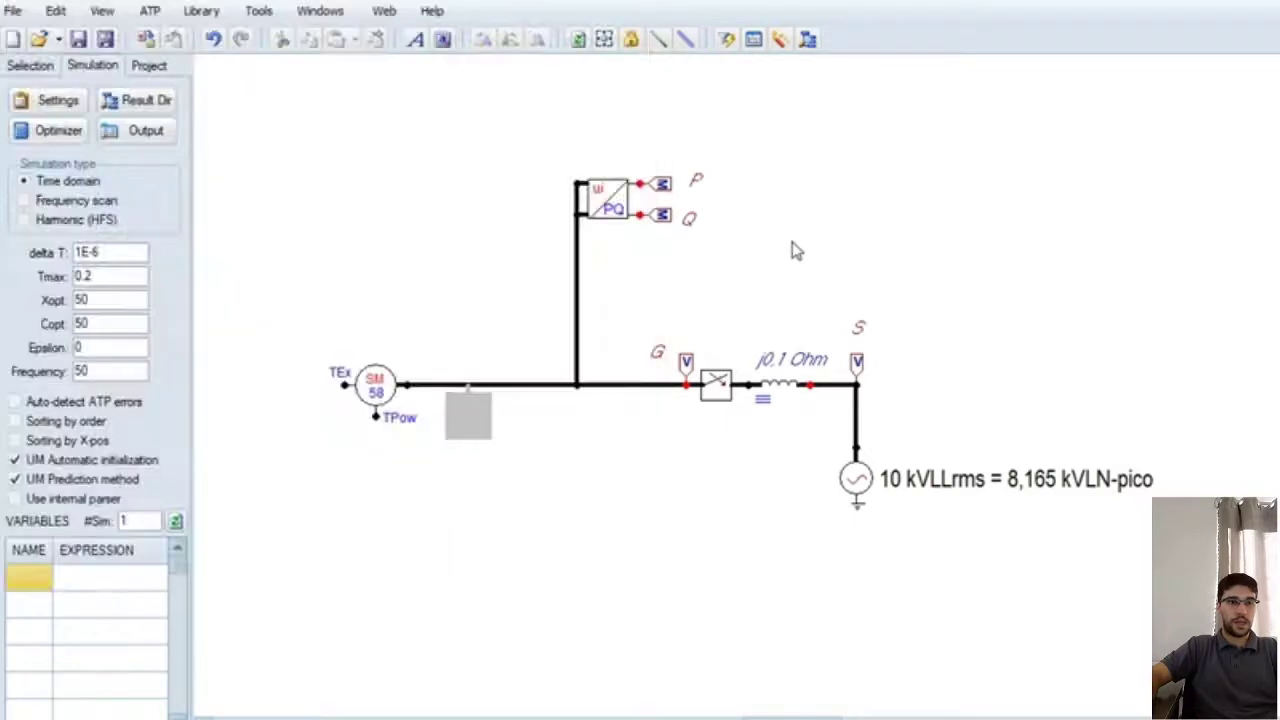
{"action": "double_click", "coordinate": [383, 393]}
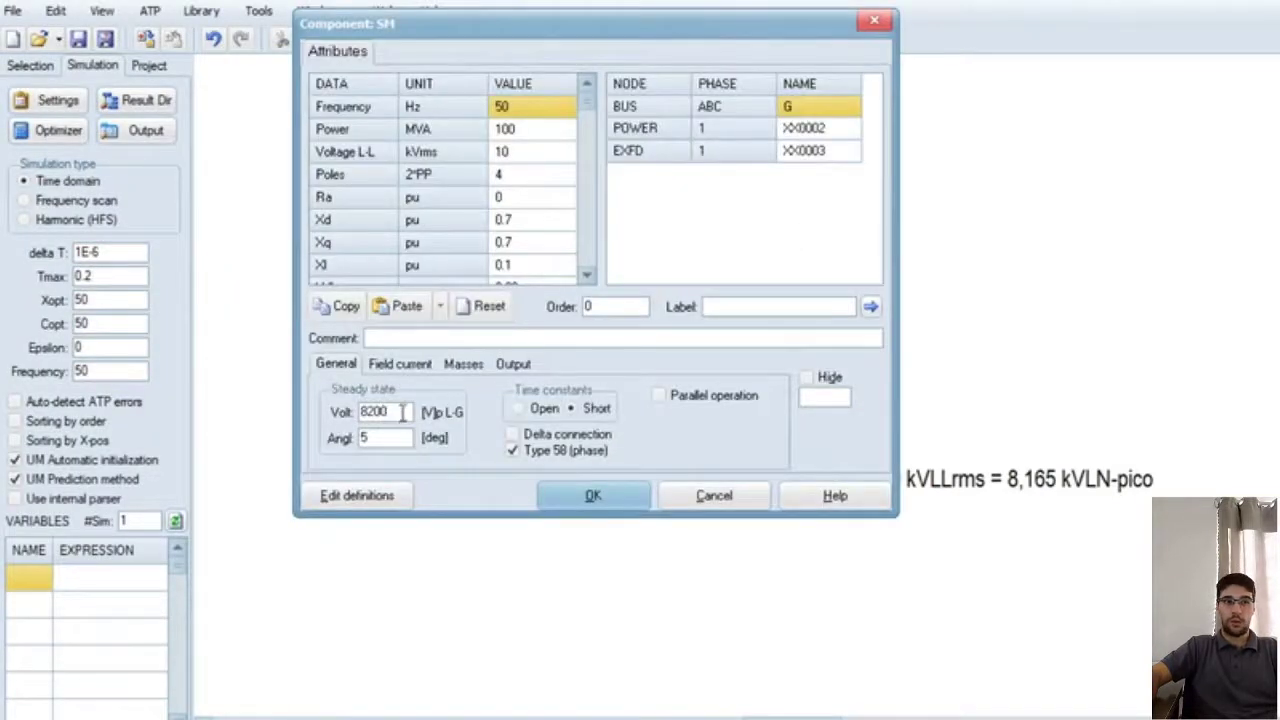
{"action": "left_click_drag", "start_coordinate": [402, 412], "coordinate": [341, 406]}
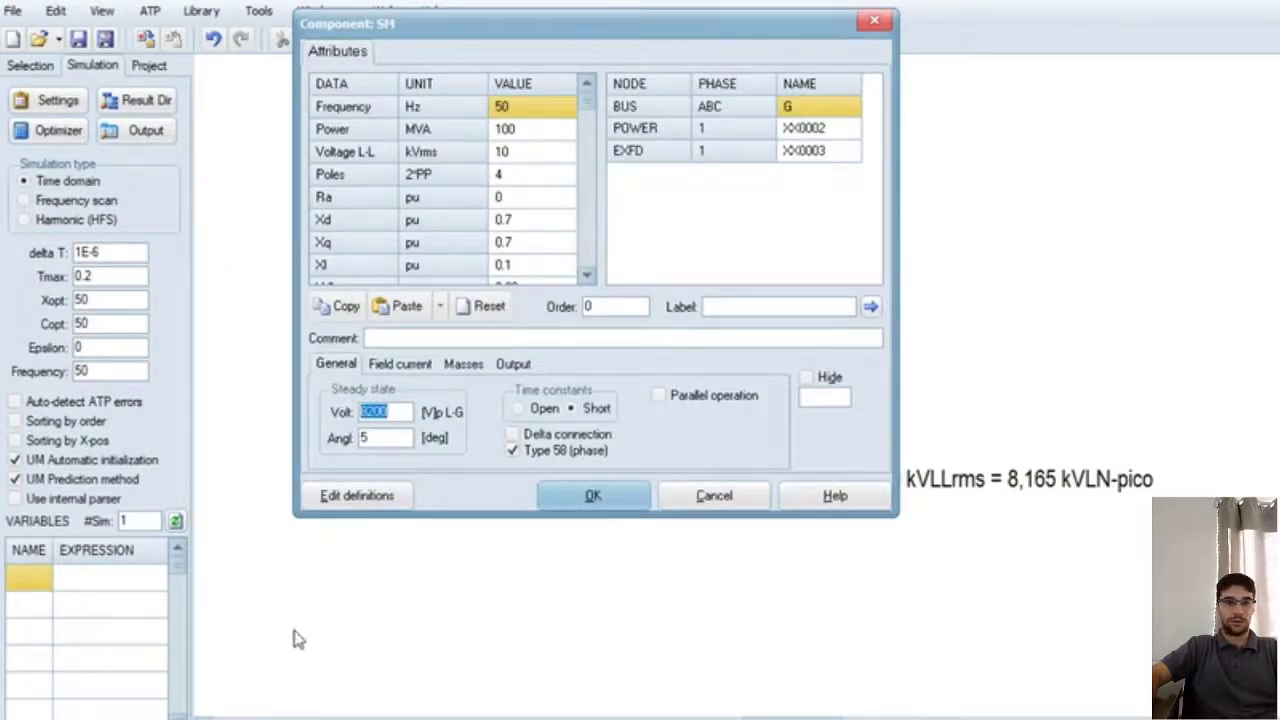
Step: Zoom into the v:GA crest near 19.7 ms to read the generator's peak voltage, and zoom back out
{"action": "left_click", "coordinate": [766, 663]}
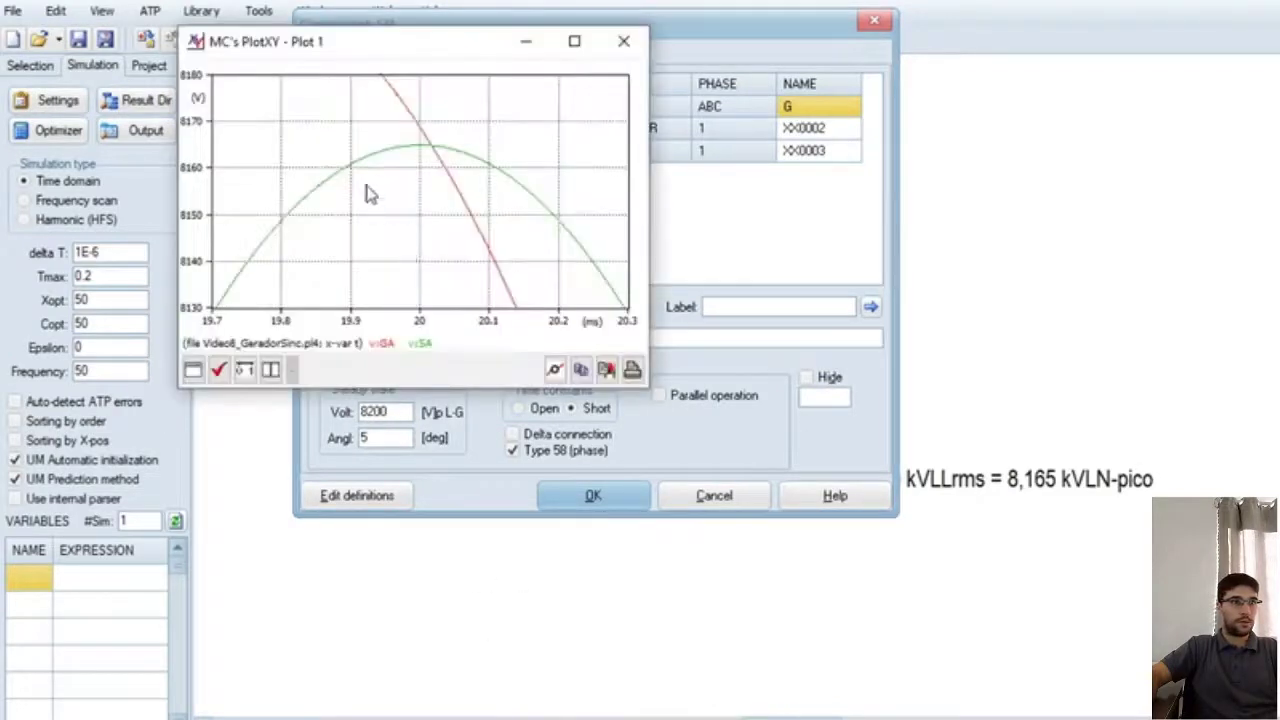
{"action": "left_click_drag", "start_coordinate": [366, 191], "coordinate": [334, 151]}
{"action": "left_click_drag", "start_coordinate": [230, 124], "coordinate": [392, 172]}
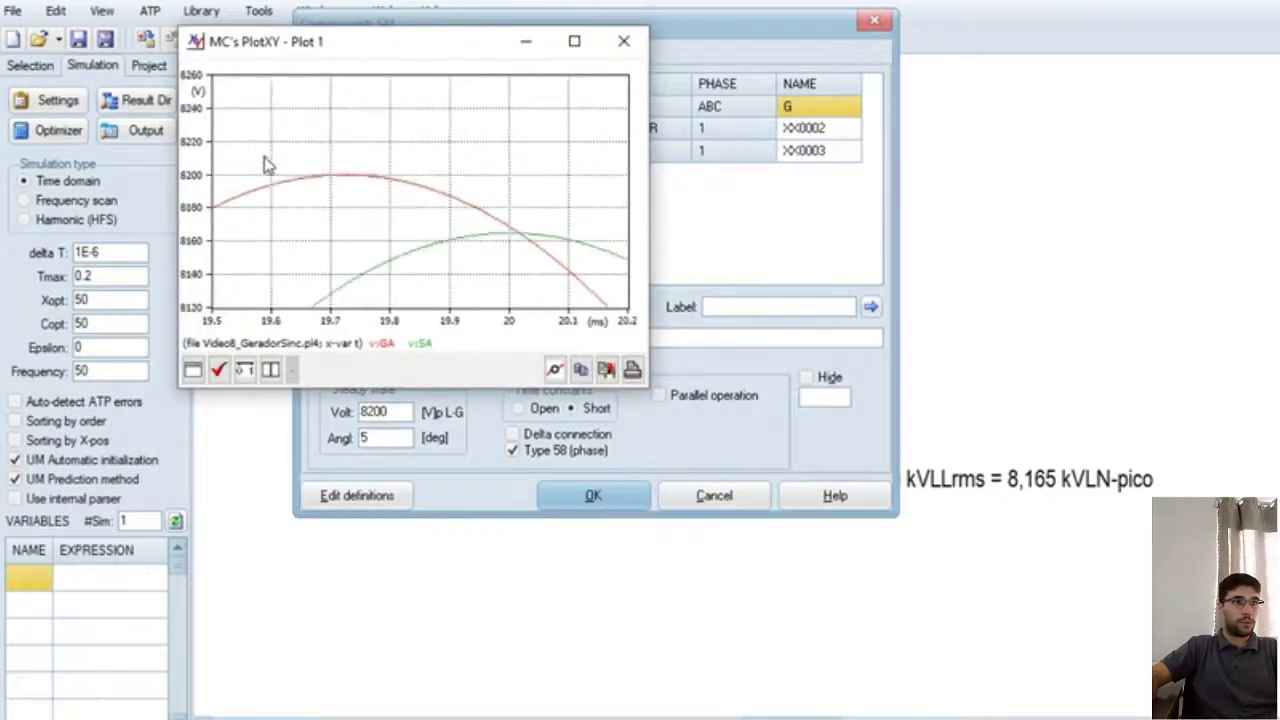
{"action": "left_click_drag", "start_coordinate": [262, 152], "coordinate": [463, 192]}
{"action": "left_click_drag", "start_coordinate": [289, 92], "coordinate": [503, 175]}
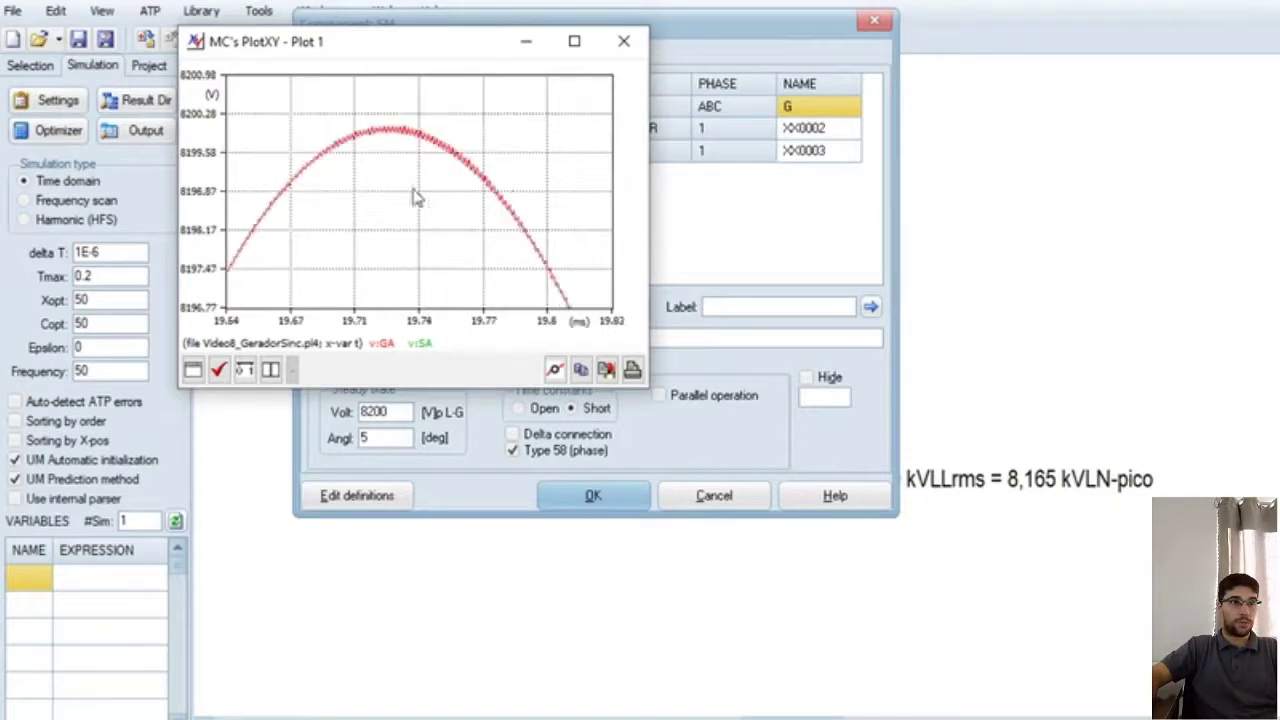
{"action": "mouse_move", "coordinate": [371, 128]}
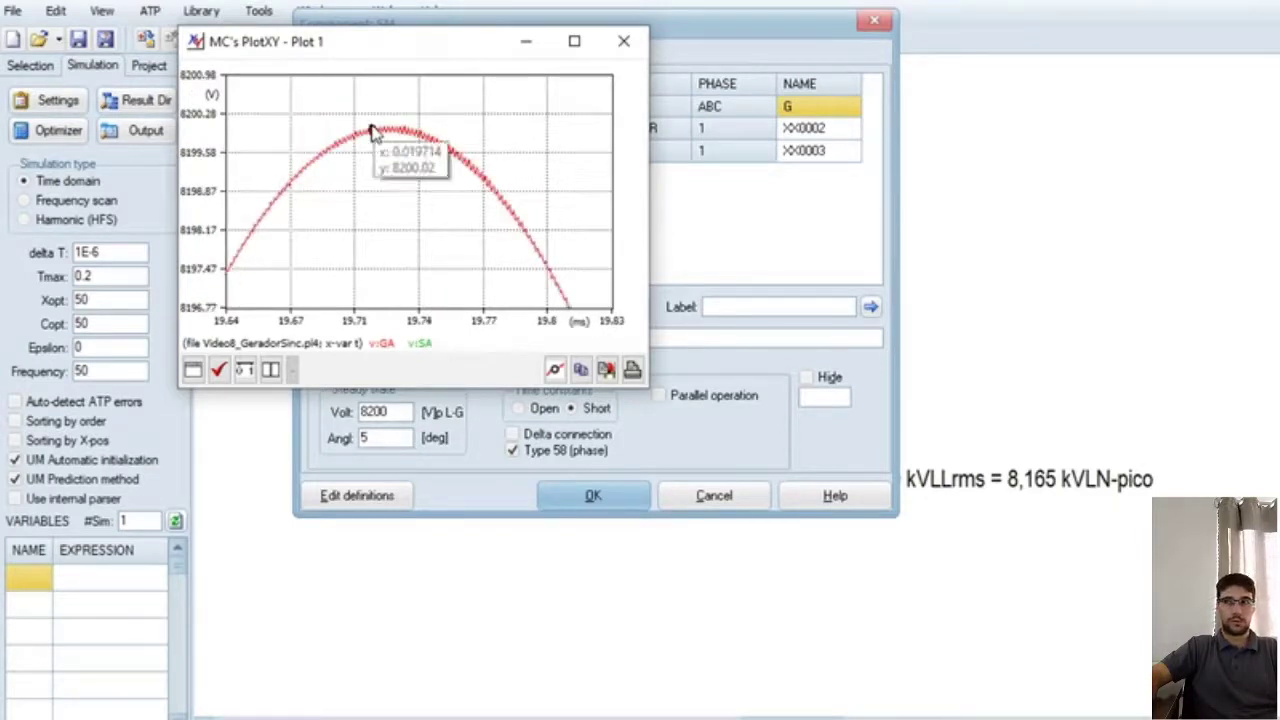
{"action": "right_click", "coordinate": [386, 220]}
{"action": "right_click", "coordinate": [383, 217]}
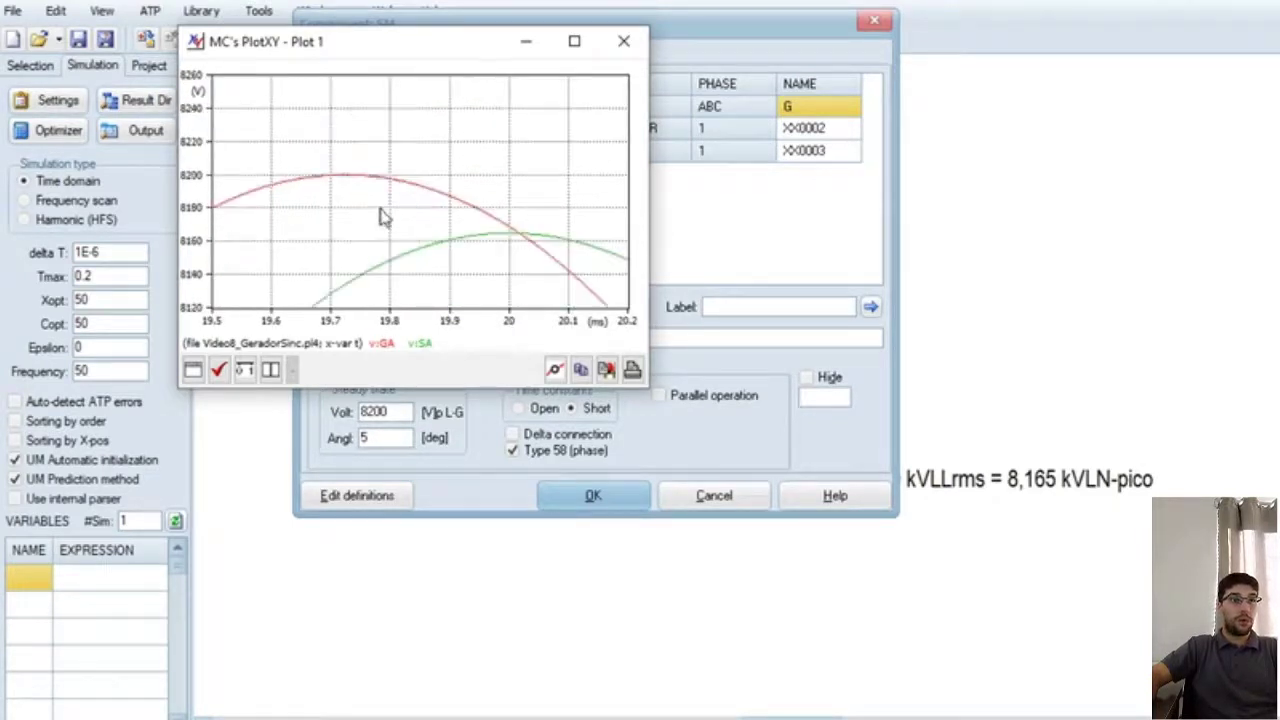
{"action": "right_click", "coordinate": [383, 217]}
{"action": "right_click", "coordinate": [440, 262]}
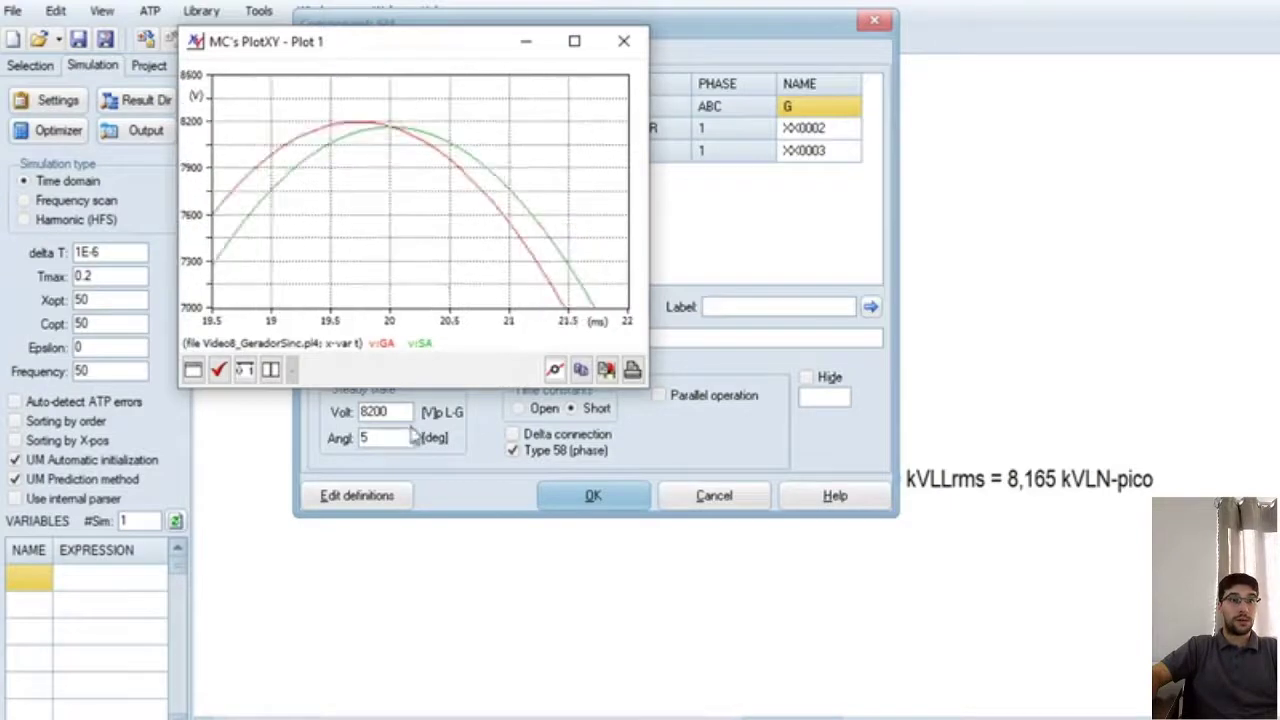
Step: Set the SM generator's steady-state angle to 30 degrees, rerun the ATP simulation and close the solver's console window
{"action": "left_click", "coordinate": [526, 42]}
{"action": "left_click", "coordinate": [388, 441]}
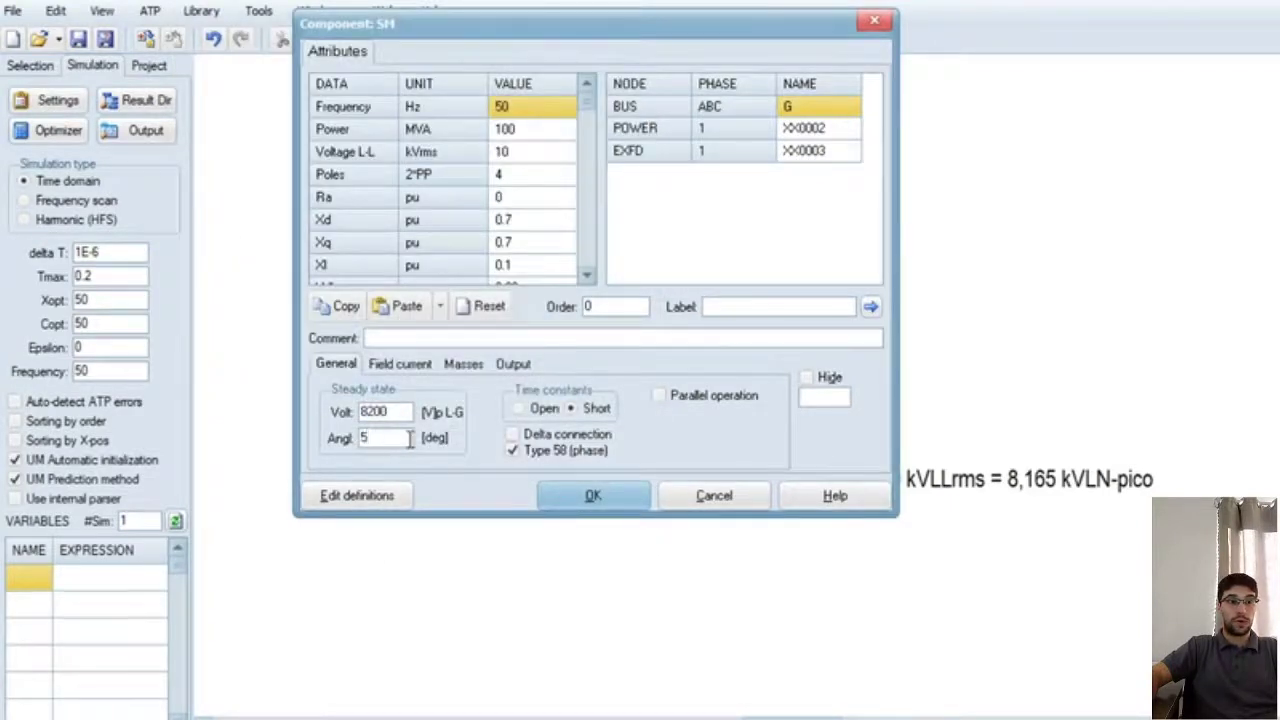
{"action": "type", "text": "30"}
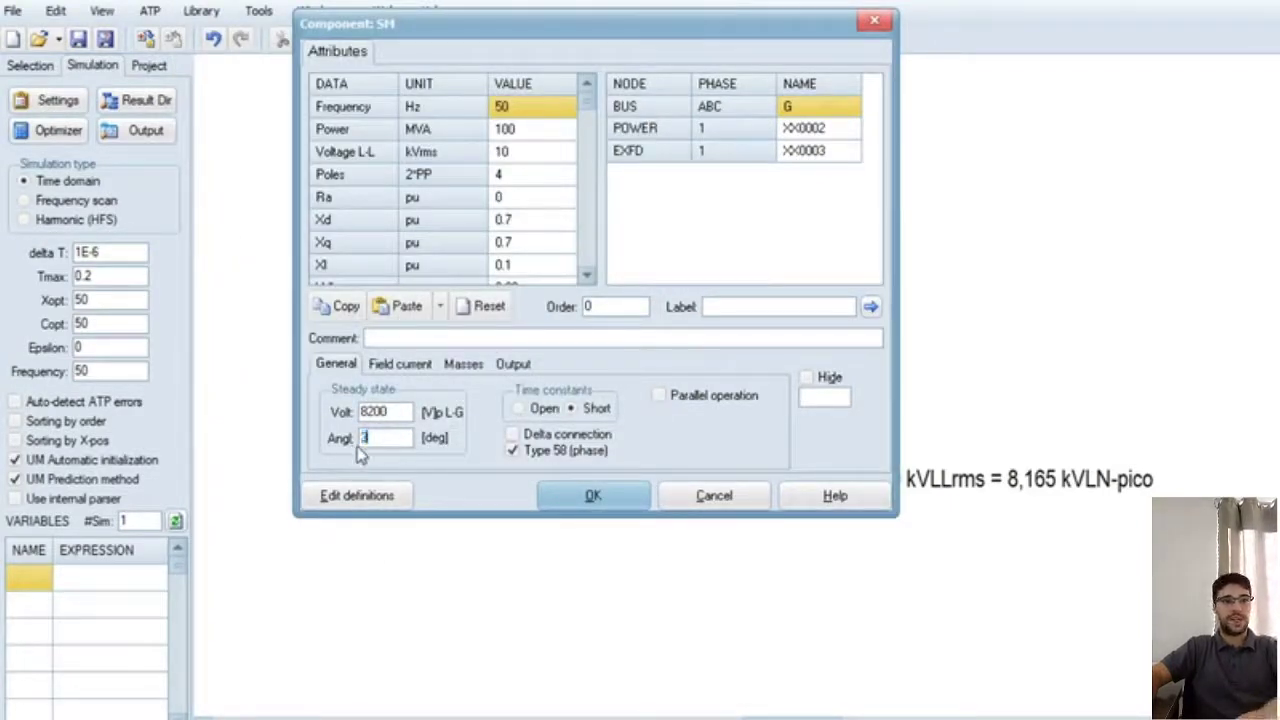
{"action": "left_click", "coordinate": [590, 494]}
{"action": "left_click", "coordinate": [722, 39]}
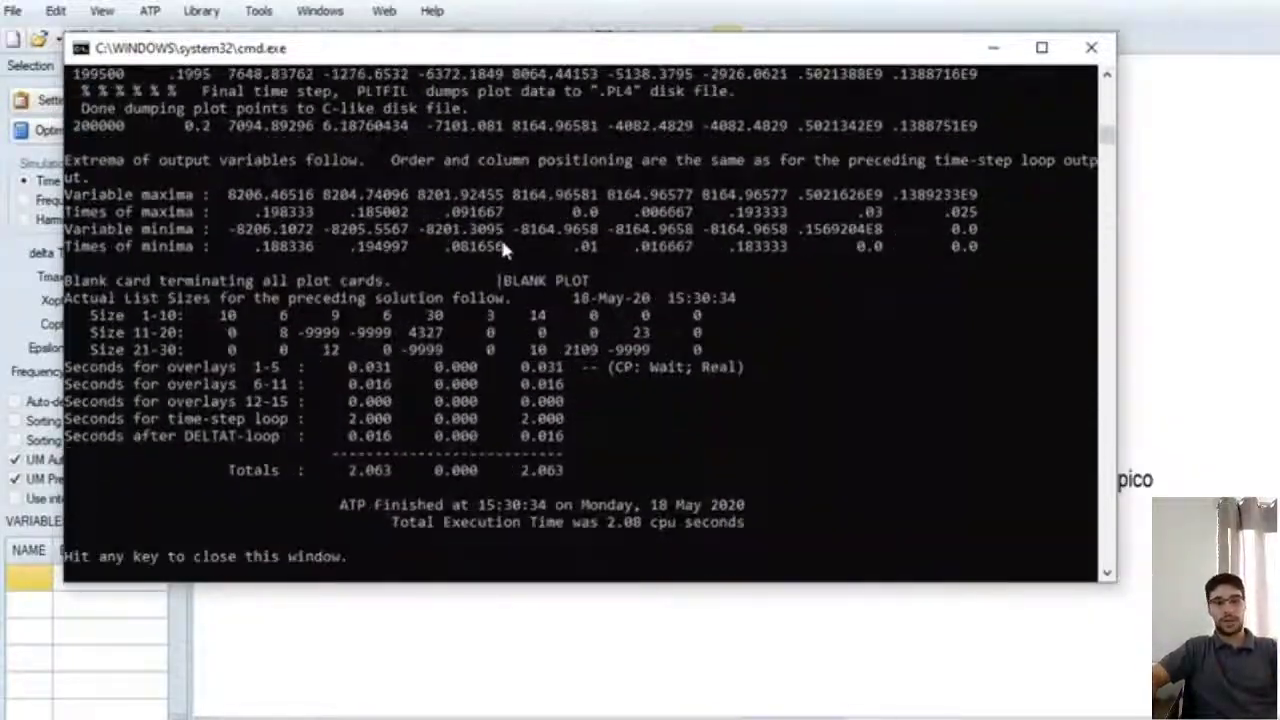
{"action": "key", "text": "Return"}
Step: Refresh the simulation data in PlotXY and maximize the updated v:GA and v:SA plot
{"action": "mouse_move", "coordinate": [645, 713]}
{"action": "left_click", "coordinate": [568, 665]}
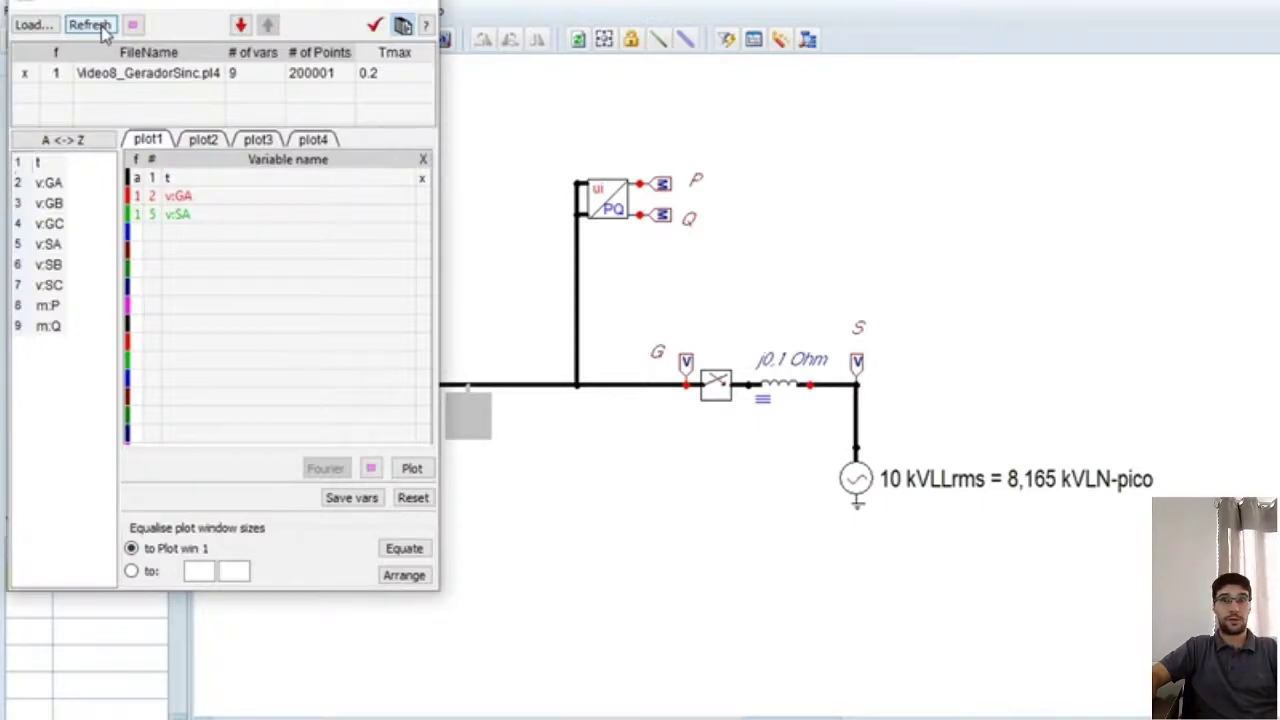
{"action": "left_click", "coordinate": [90, 25]}
{"action": "mouse_move", "coordinate": [660, 712]}
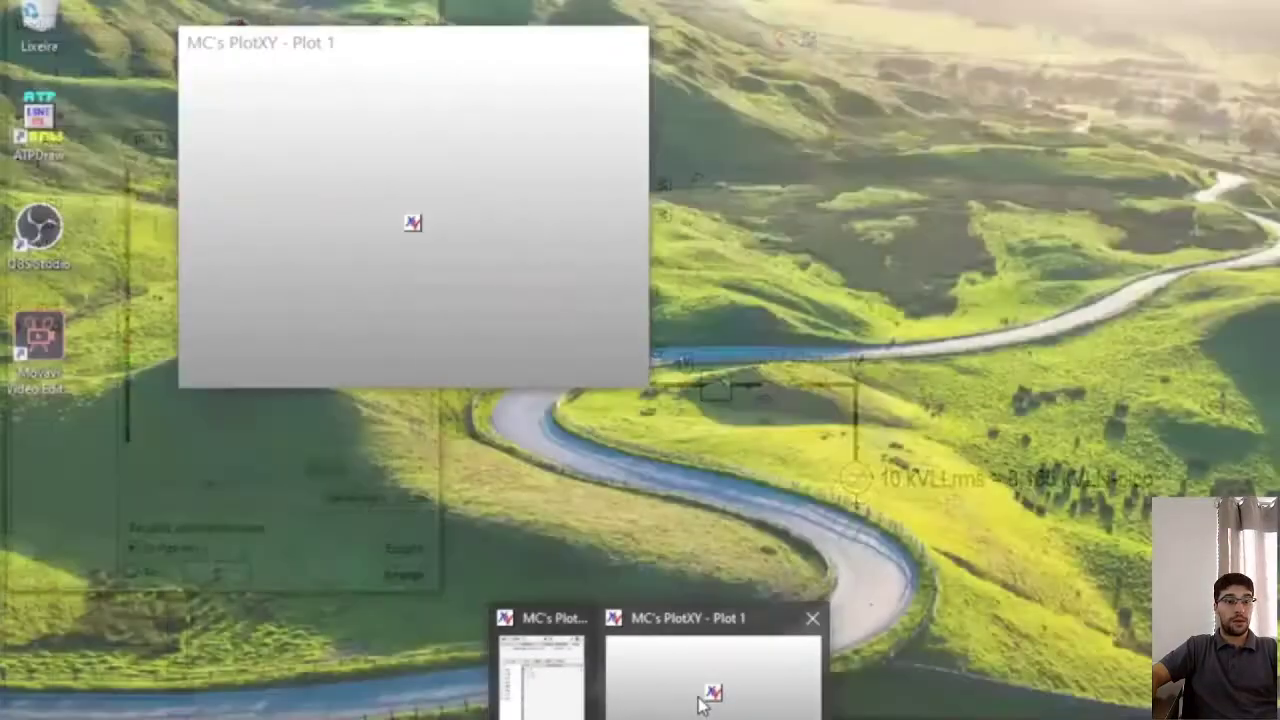
{"action": "left_click", "coordinate": [714, 672]}
{"action": "double_click", "coordinate": [371, 50]}
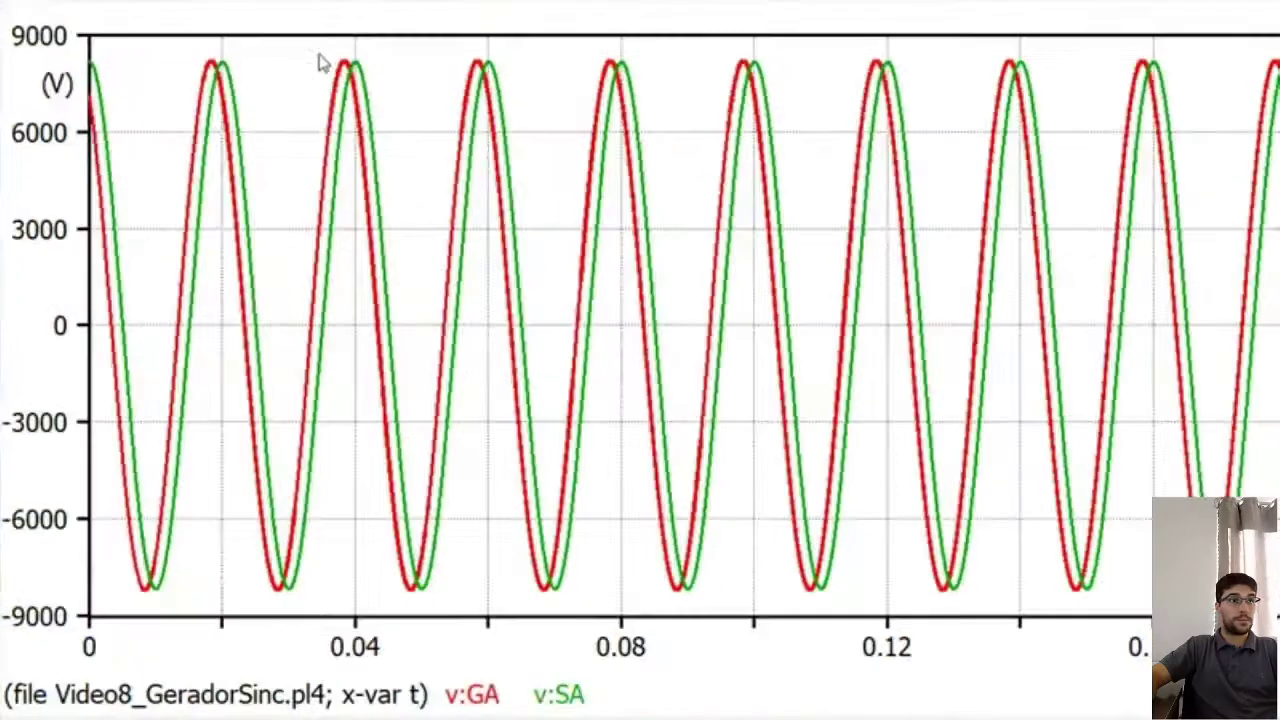
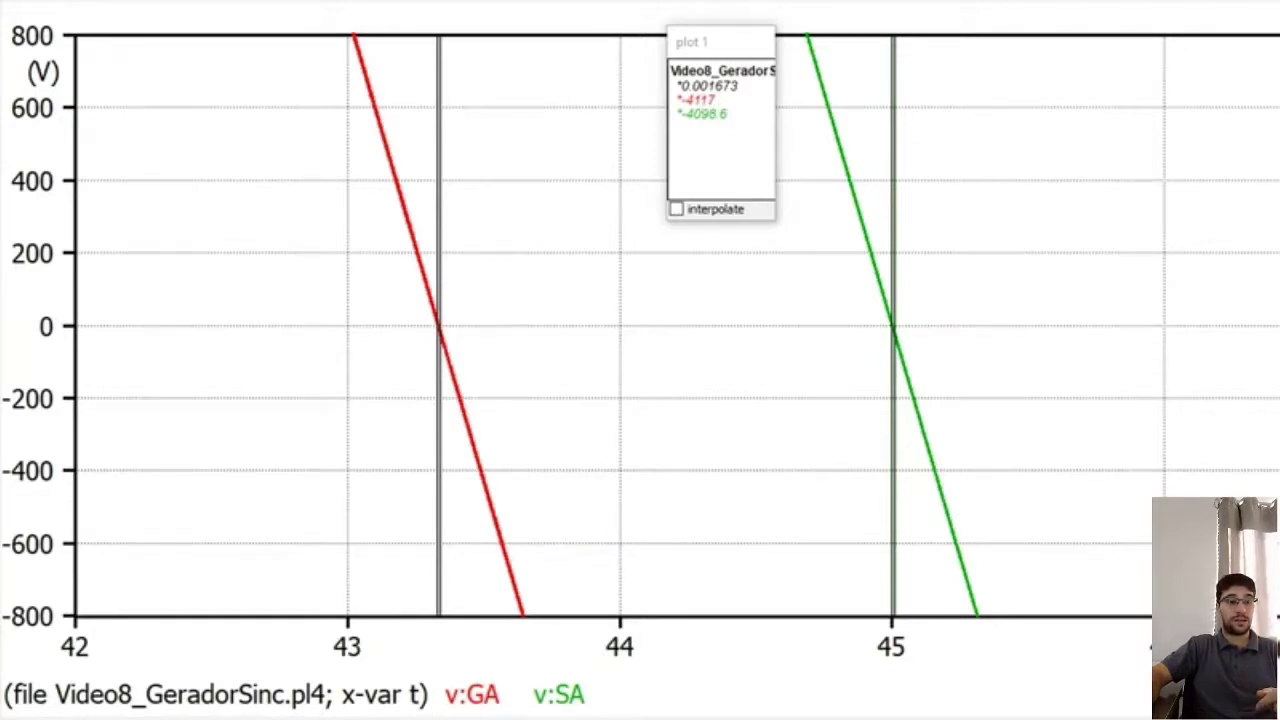
Step: Switch to Excel and enter the time shift 0,001674 in cell D5 and the unknown X in E5
{"action": "key", "text": "alt+Tab"}
{"action": "type", "text": "0,001674"}
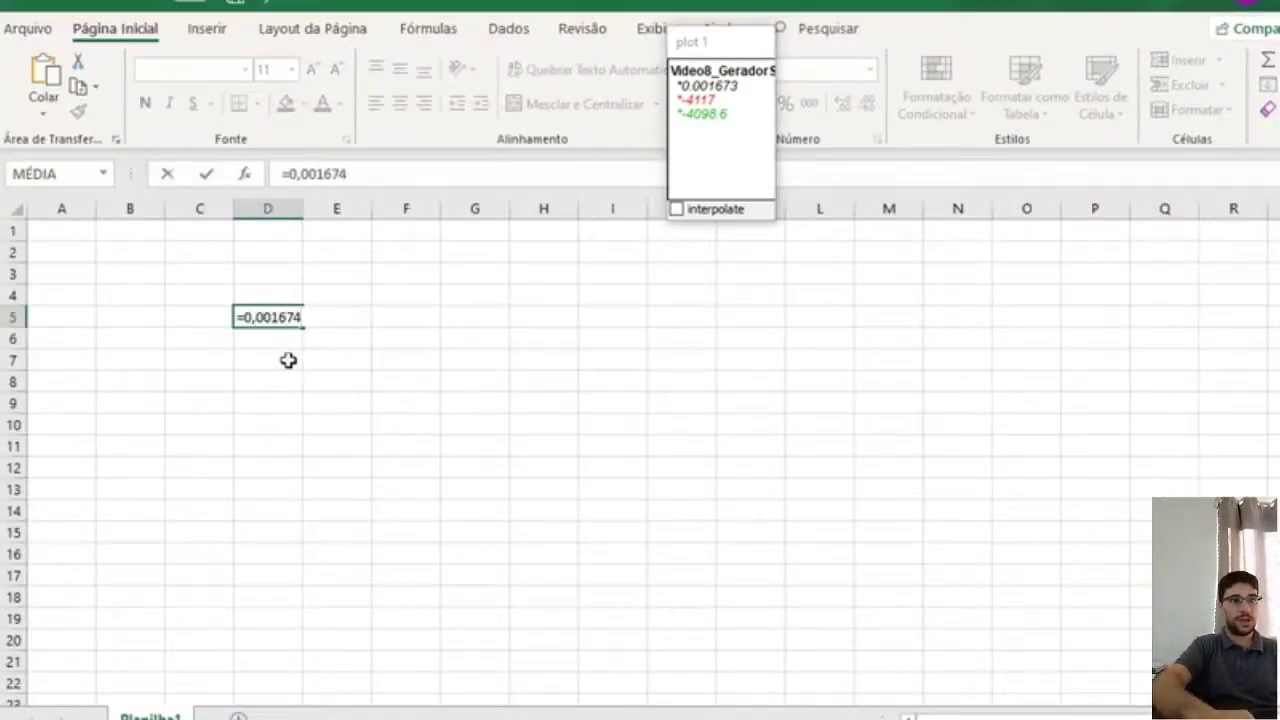
{"action": "key", "text": "Tab"}
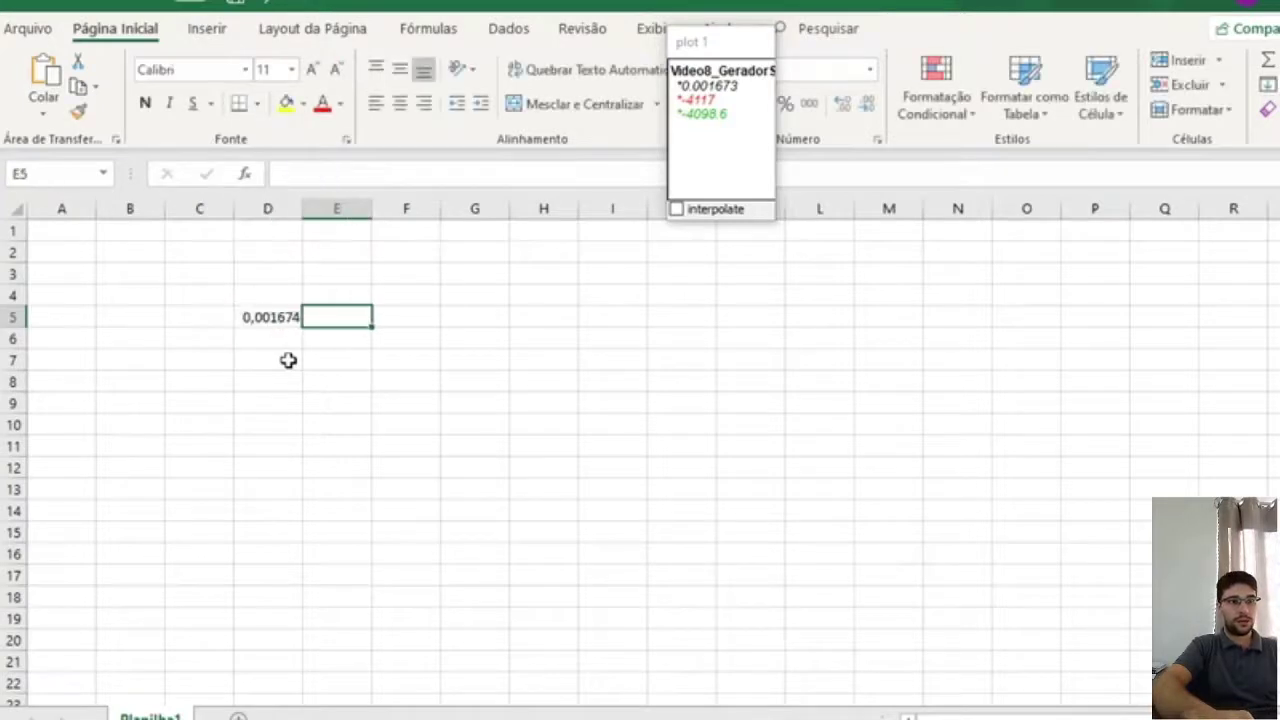
{"action": "type", "text": "X"}
{"action": "key", "text": "Return"}
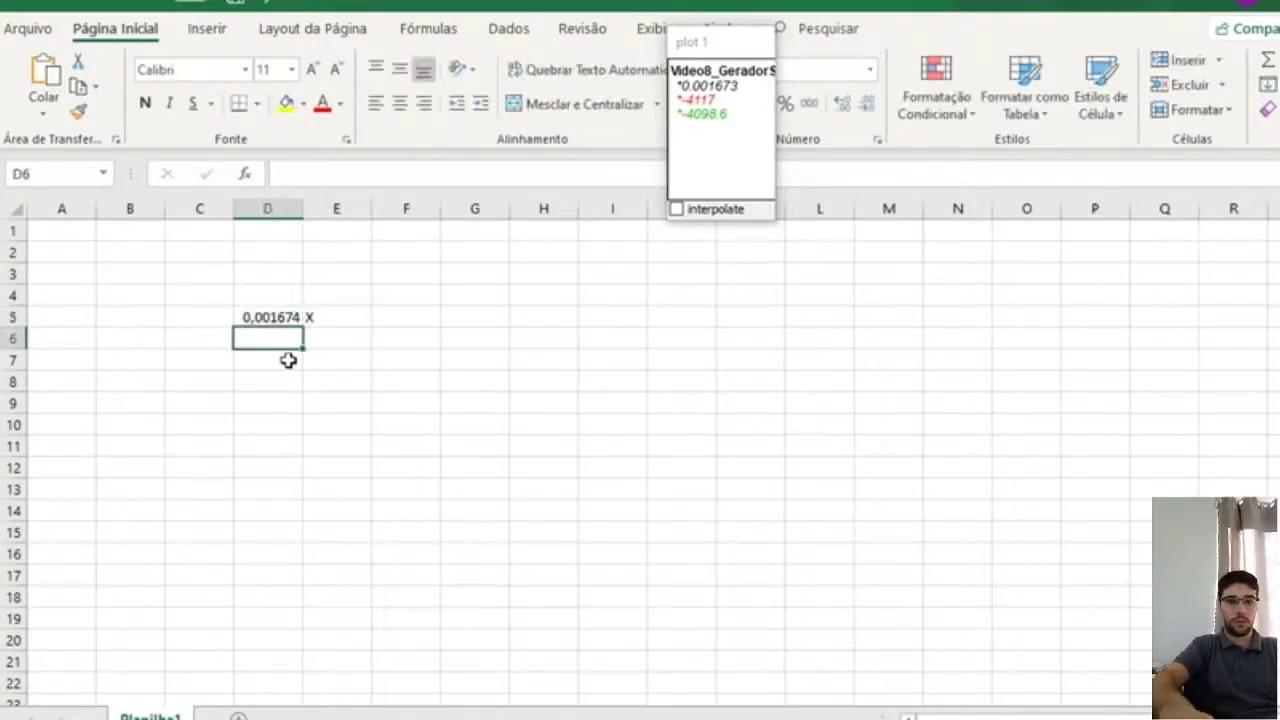
Step: Enter the period =1/50 in cell D6 and change the cell's number format to Geral
{"action": "type", "text": "1/19"}
{"action": "type", "text": "50"}
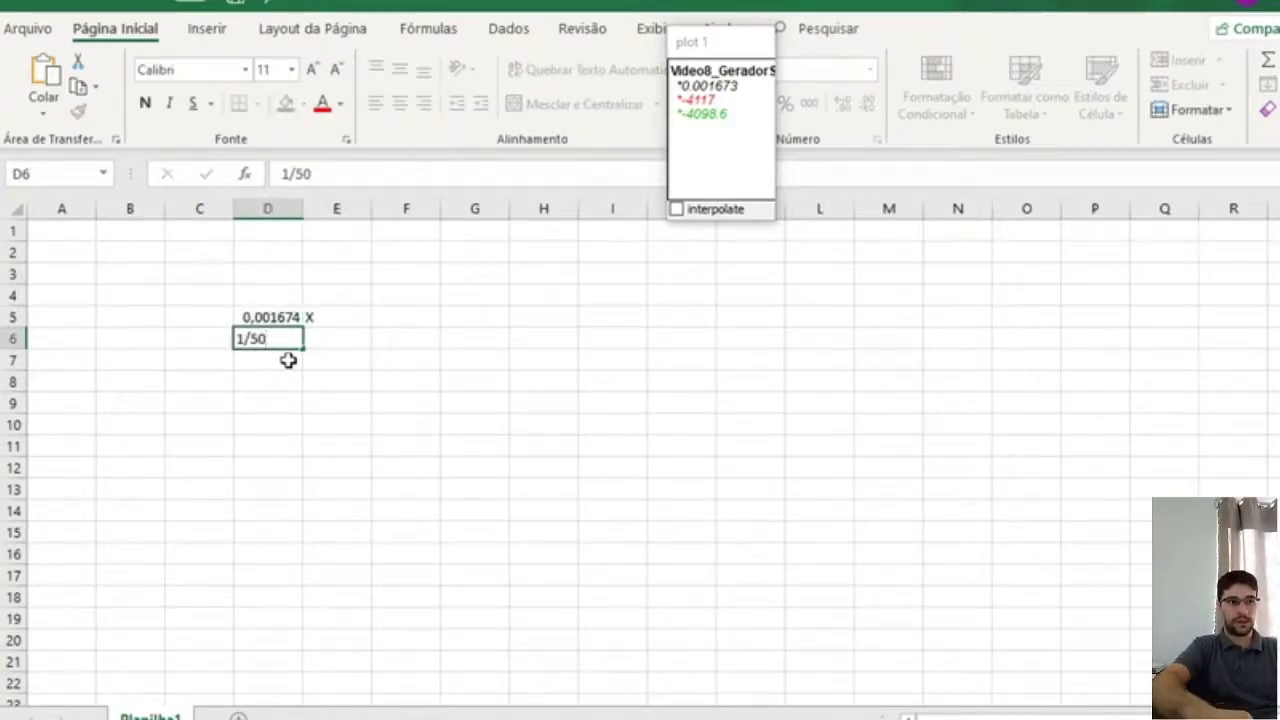
{"action": "key", "text": "ctrl+Return"}
{"action": "type", "text": "=1/50"}
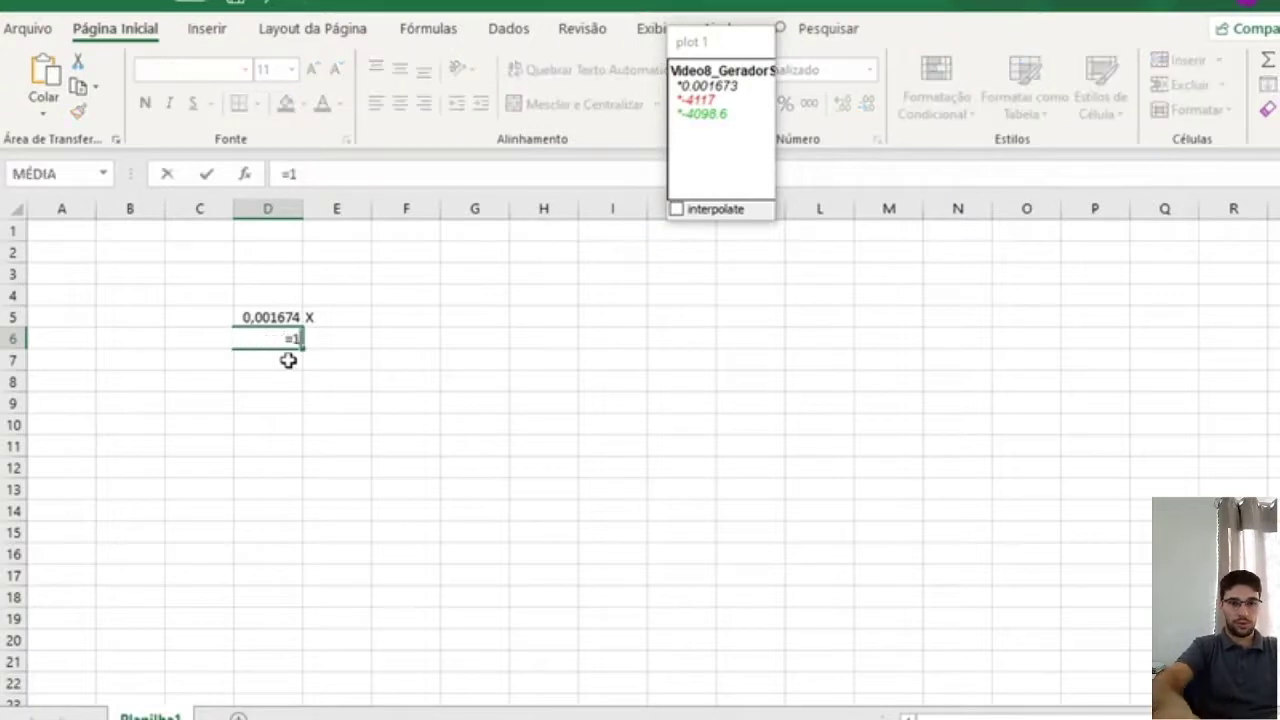
{"action": "key", "text": "Return"}
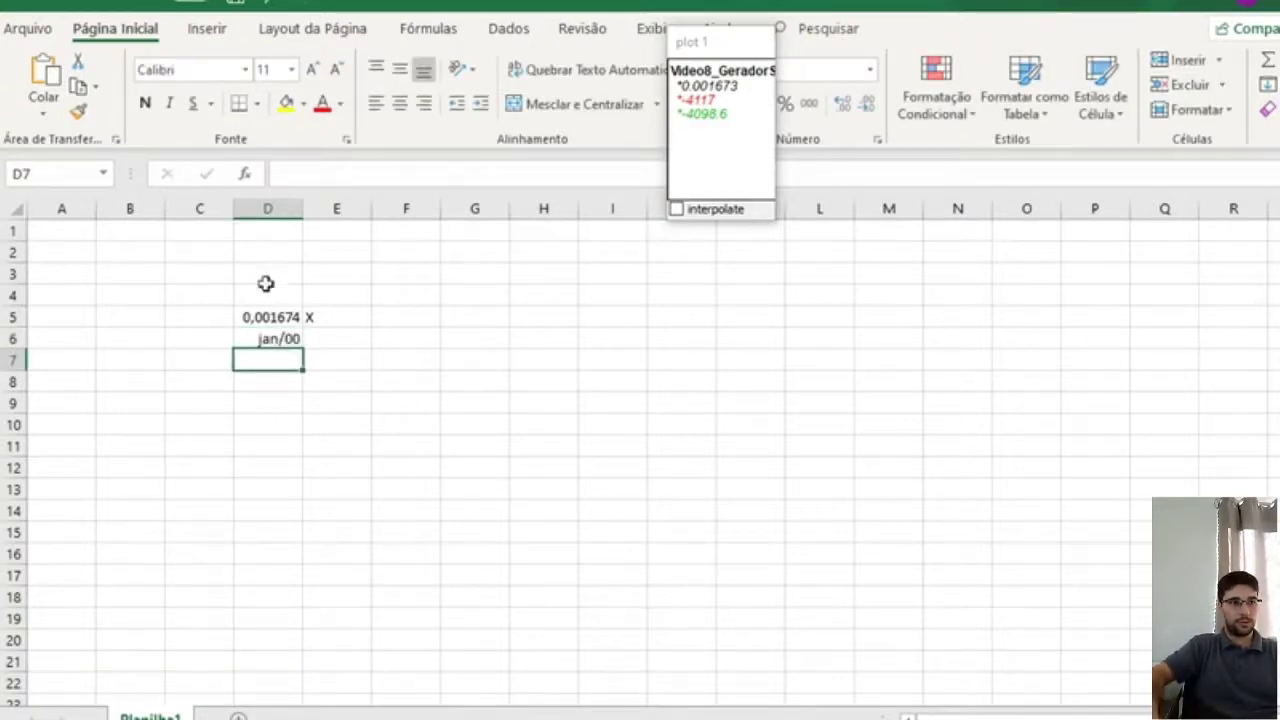
{"action": "left_click", "coordinate": [284, 338]}
{"action": "left_click", "coordinate": [686, 40]}
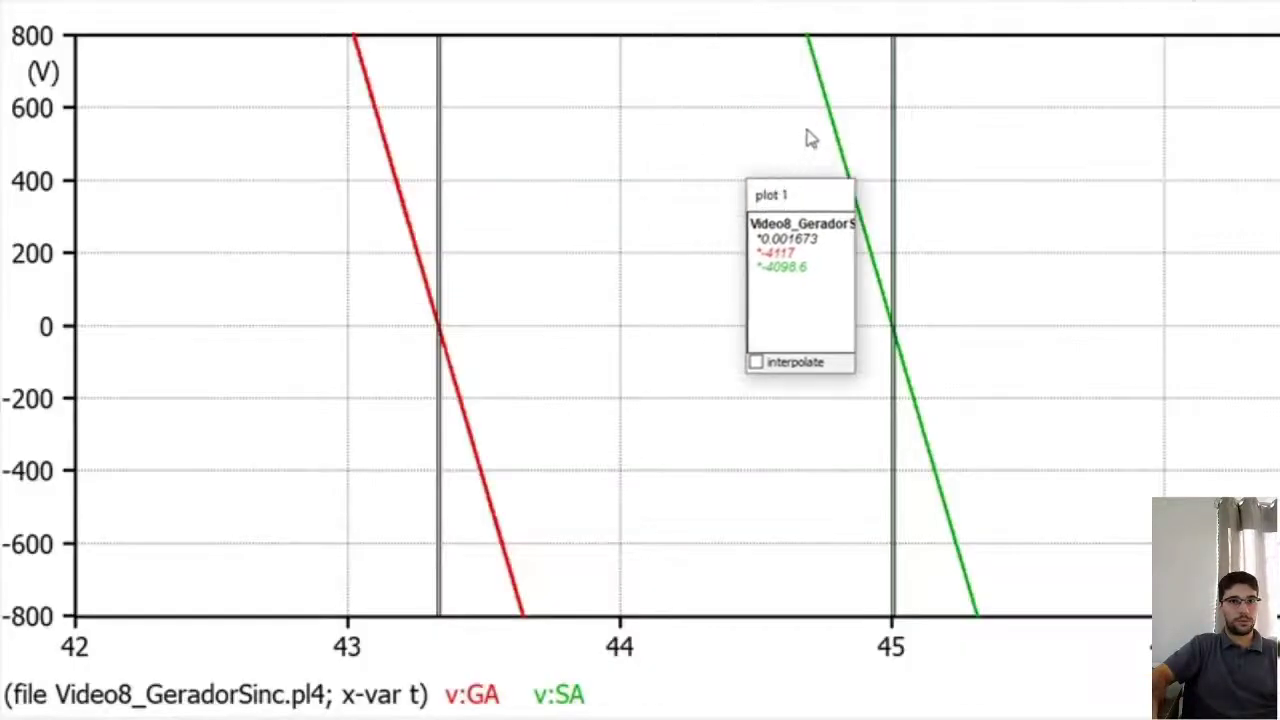
{"action": "key", "text": "alt+Tab"}
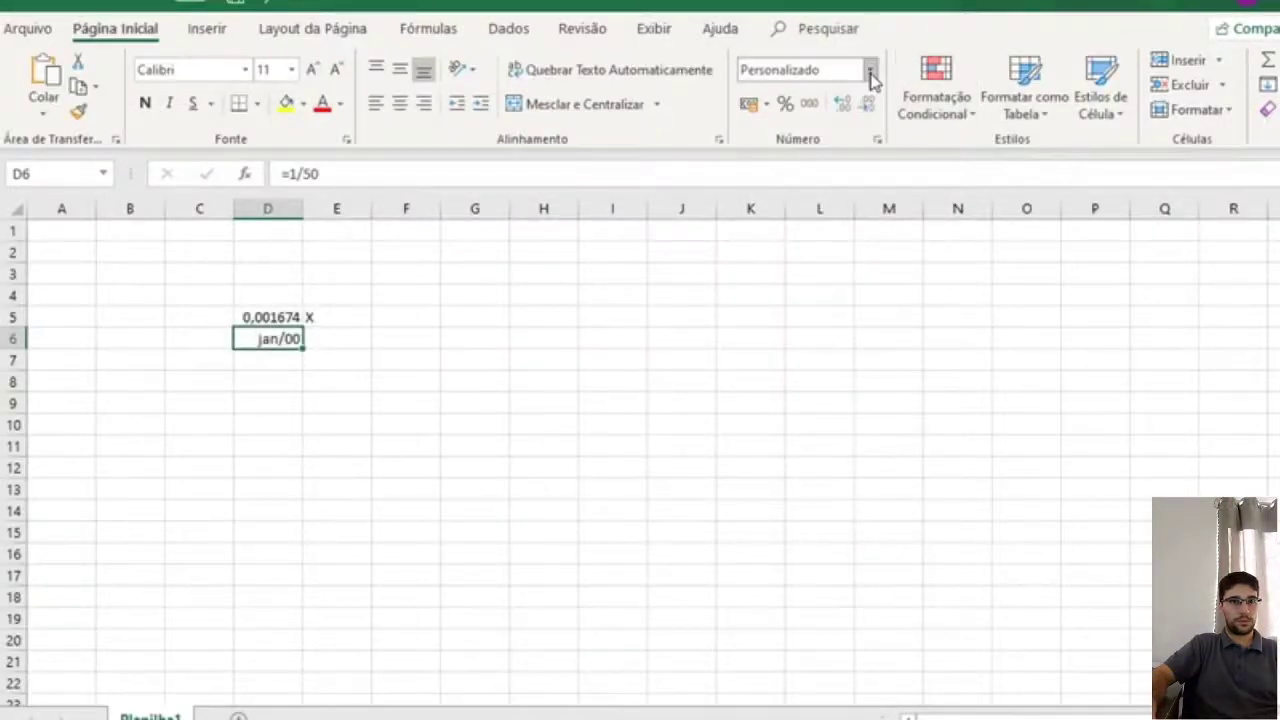
{"action": "left_click", "coordinate": [868, 77]}
{"action": "left_click", "coordinate": [814, 106]}
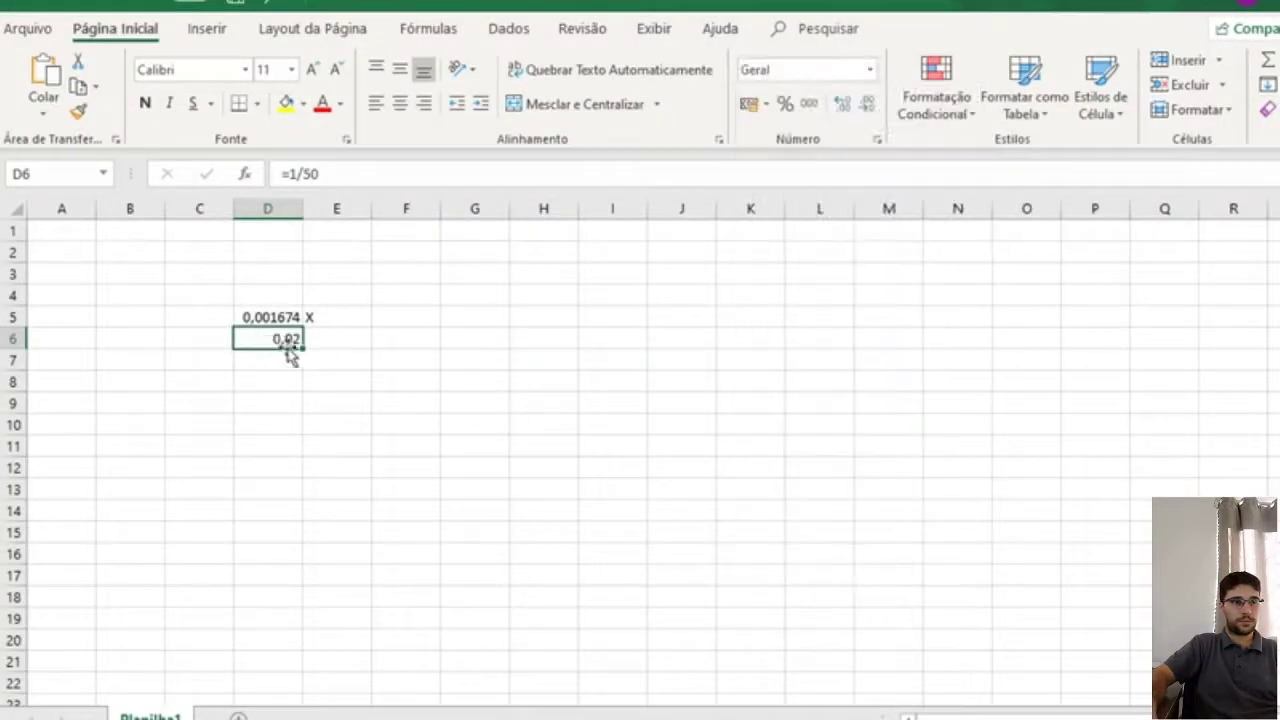
Step: Enter 360 in cell E6 as the angle of one full period
{"action": "left_click", "coordinate": [322, 338]}
{"action": "type", "text": "="}
{"action": "type", "text": "360"}
{"action": "key", "text": "Return"}
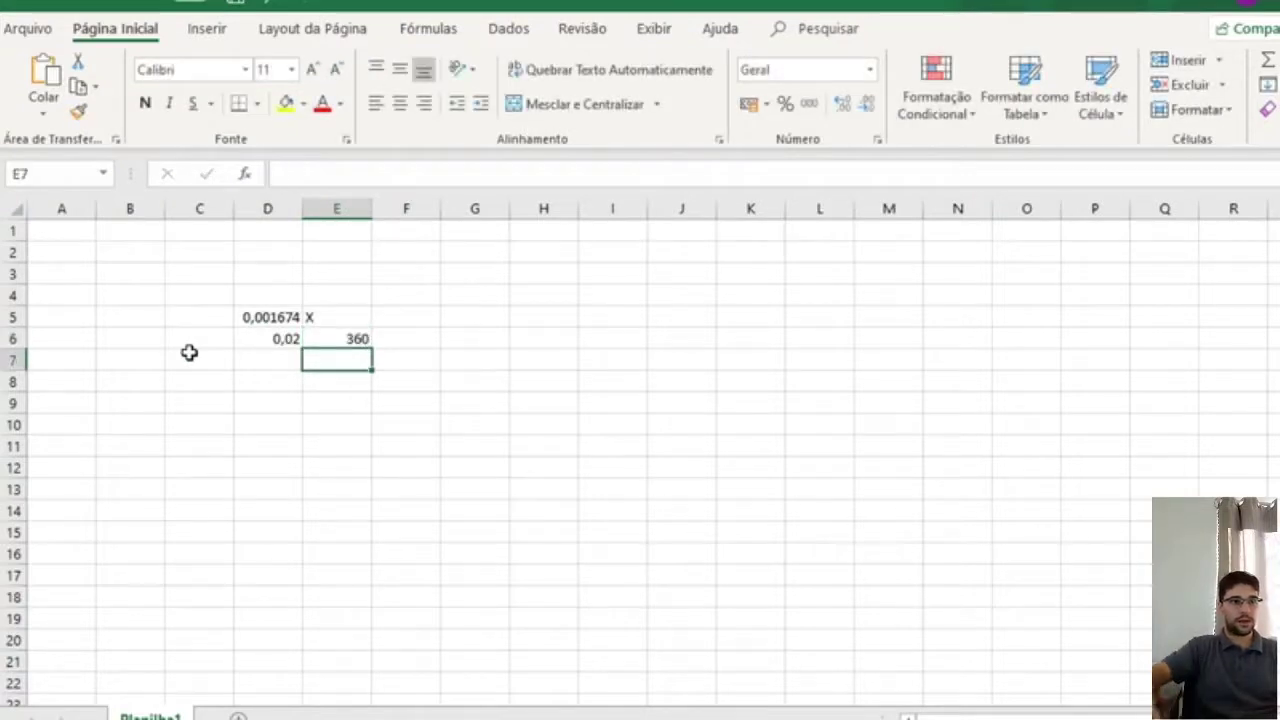
Step: Calculate the phase shift in degrees in cell D8 by multiplying E6 by D5 and dividing by D6
{"action": "left_click", "coordinate": [279, 384]}
{"action": "type", "text": "="}
{"action": "left_click", "coordinate": [355, 338]}
{"action": "type", "text": "*"}
{"action": "left_click", "coordinate": [272, 317]}
{"action": "type", "text": "/"}
{"action": "left_click", "coordinate": [278, 343]}
{"action": "key", "text": "Return"}
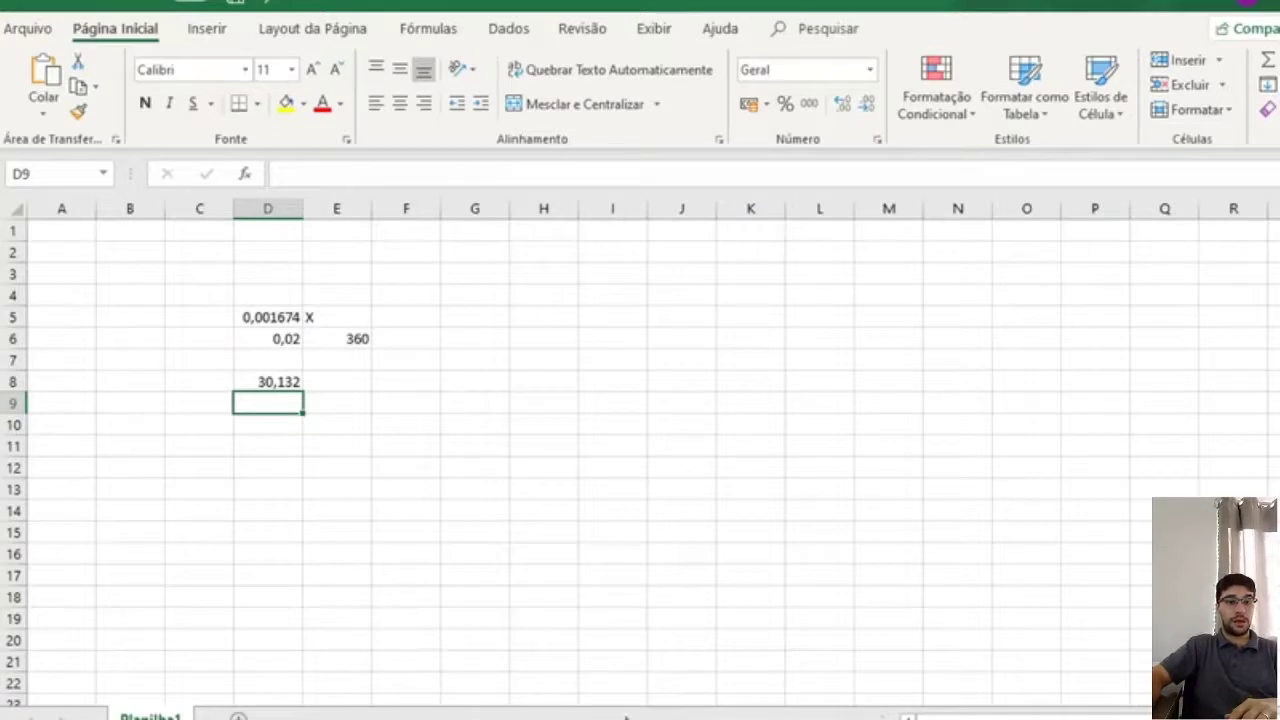
Step: Switch to PlotXY and replace v:GA and v:SA with m:P and m:Q as the plotted variables
{"action": "left_click", "coordinate": [540, 645]}
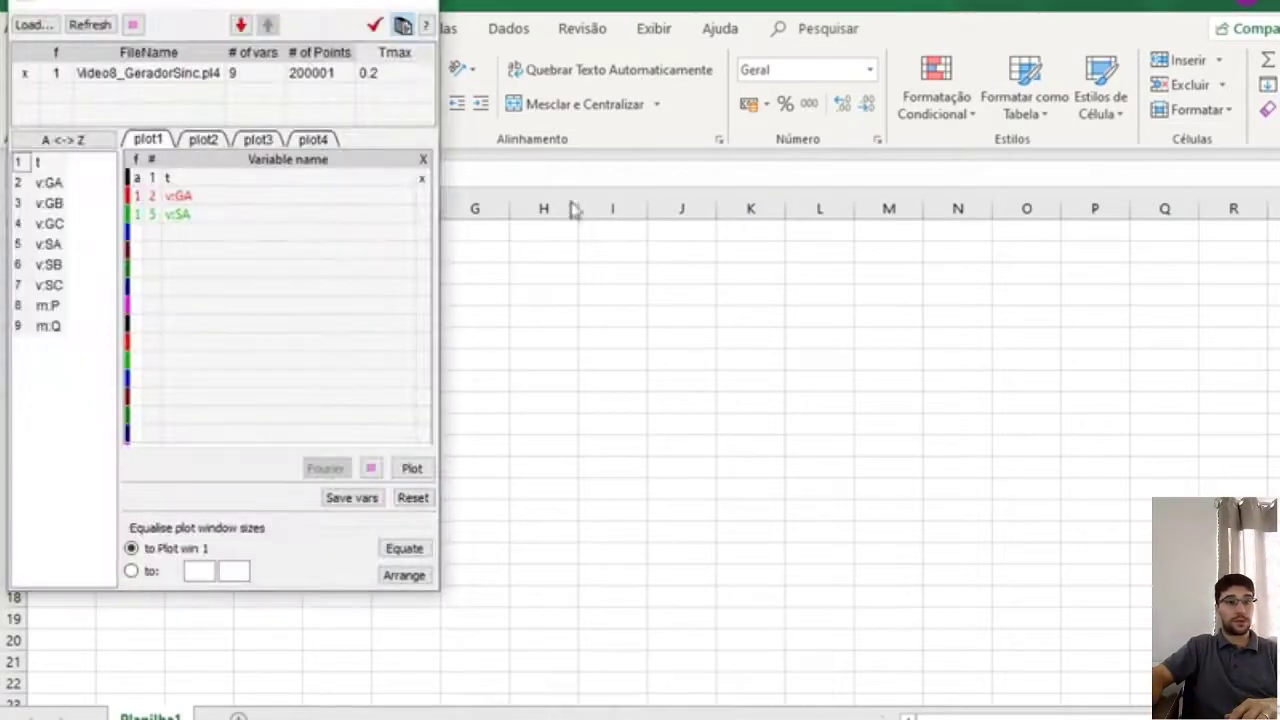
{"action": "left_click", "coordinate": [180, 196]}
{"action": "left_click", "coordinate": [178, 214]}
{"action": "left_click", "coordinate": [60, 306]}
{"action": "left_click", "coordinate": [64, 328]}
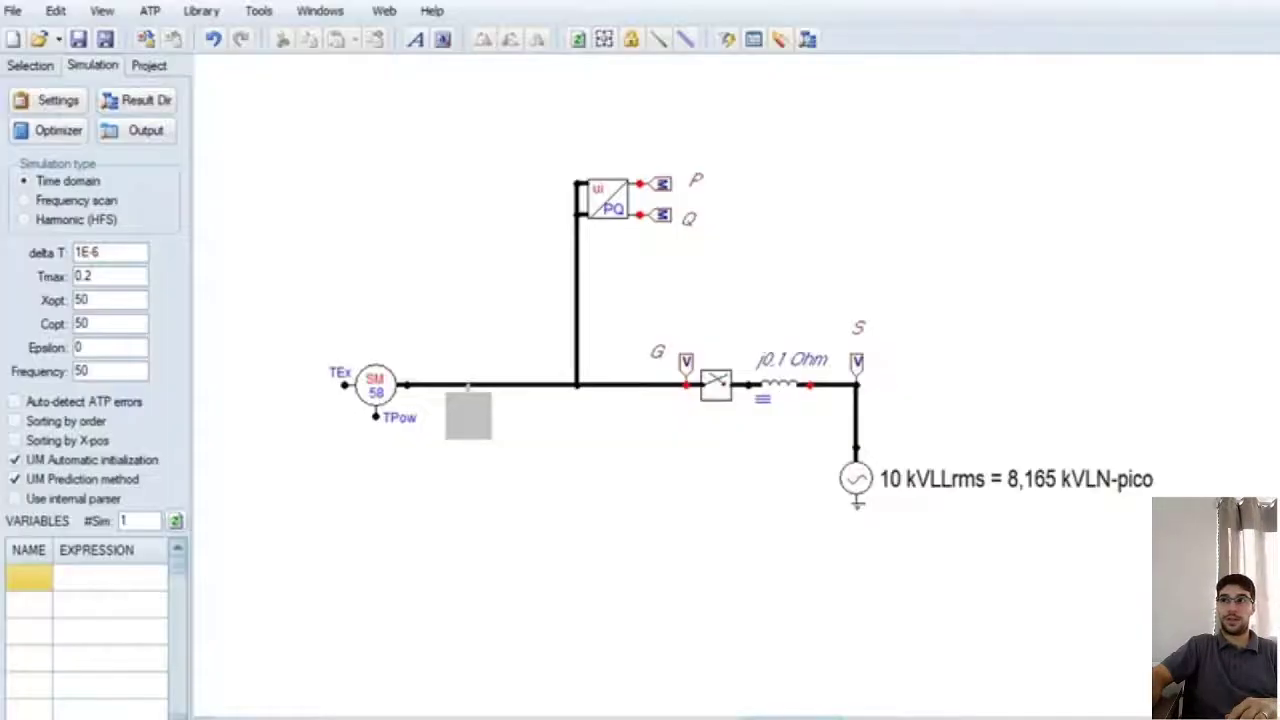
Step: Reopen the SM generator's parameters in ATPDraw to review its rated power, and return to PlotXY
{"action": "double_click", "coordinate": [375, 388]}
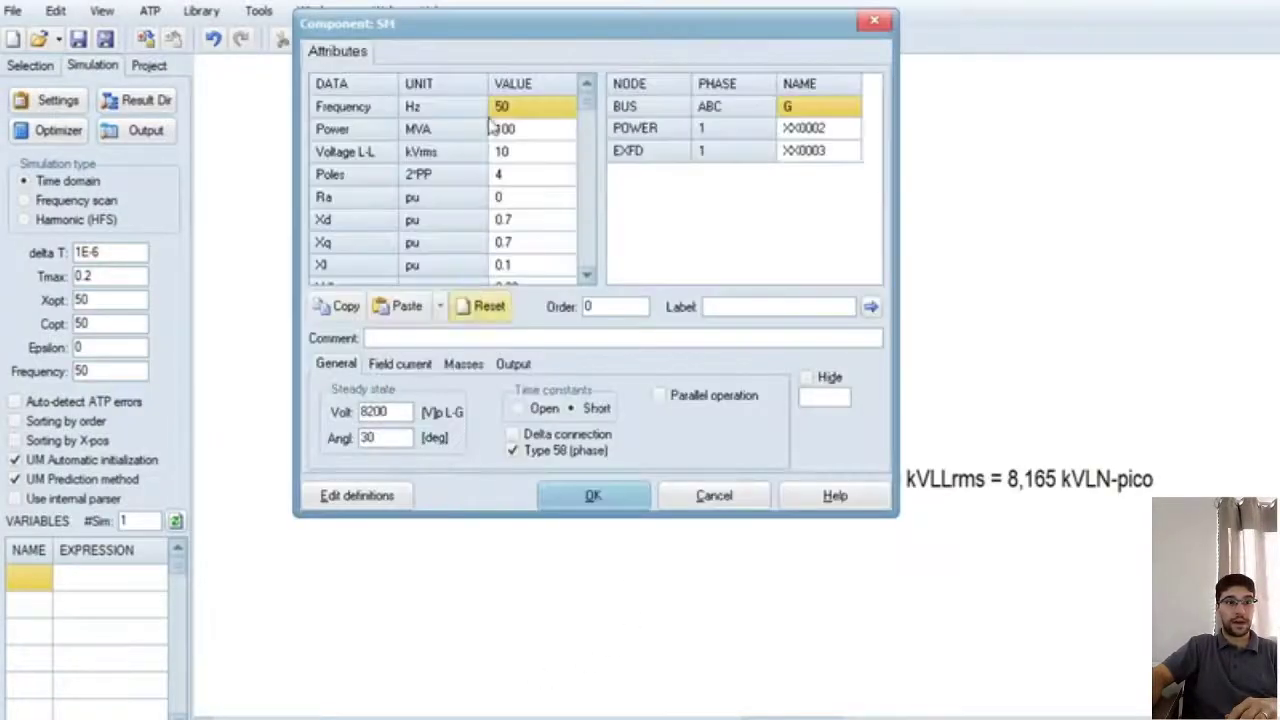
{"action": "left_click", "coordinate": [532, 129]}
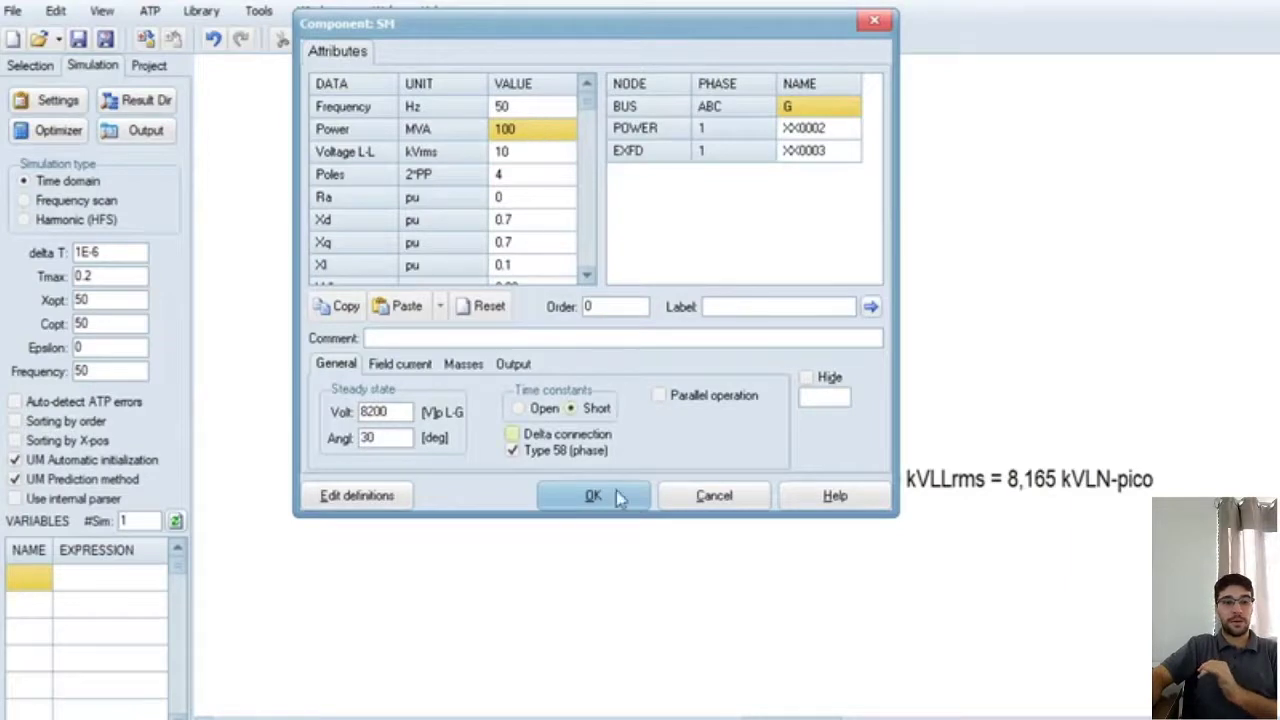
{"action": "left_click", "coordinate": [558, 600]}
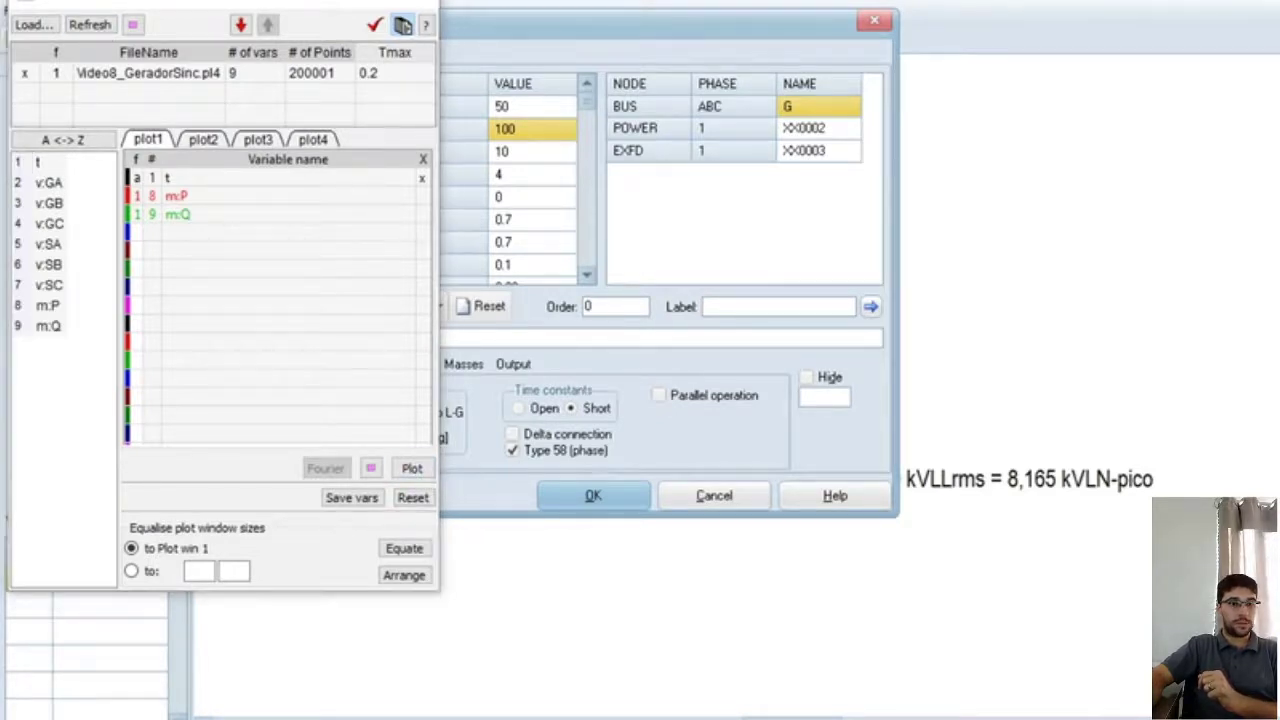
Step: Bring up the m:P and m:Q plot, enlarge its window and move it beside the variable list
{"action": "left_click", "coordinate": [714, 697]}
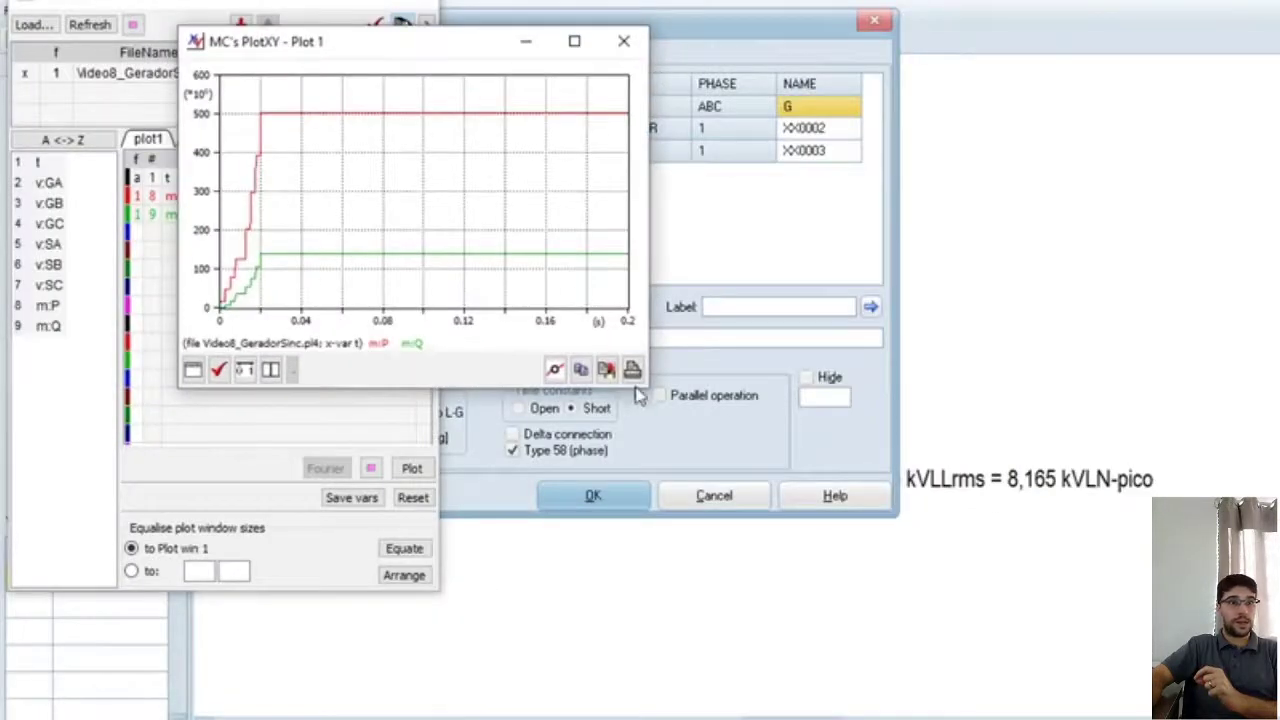
{"action": "left_click_drag", "start_coordinate": [640, 382], "coordinate": [866, 463]}
{"action": "left_click_drag", "start_coordinate": [594, 40], "coordinate": [828, 28]}
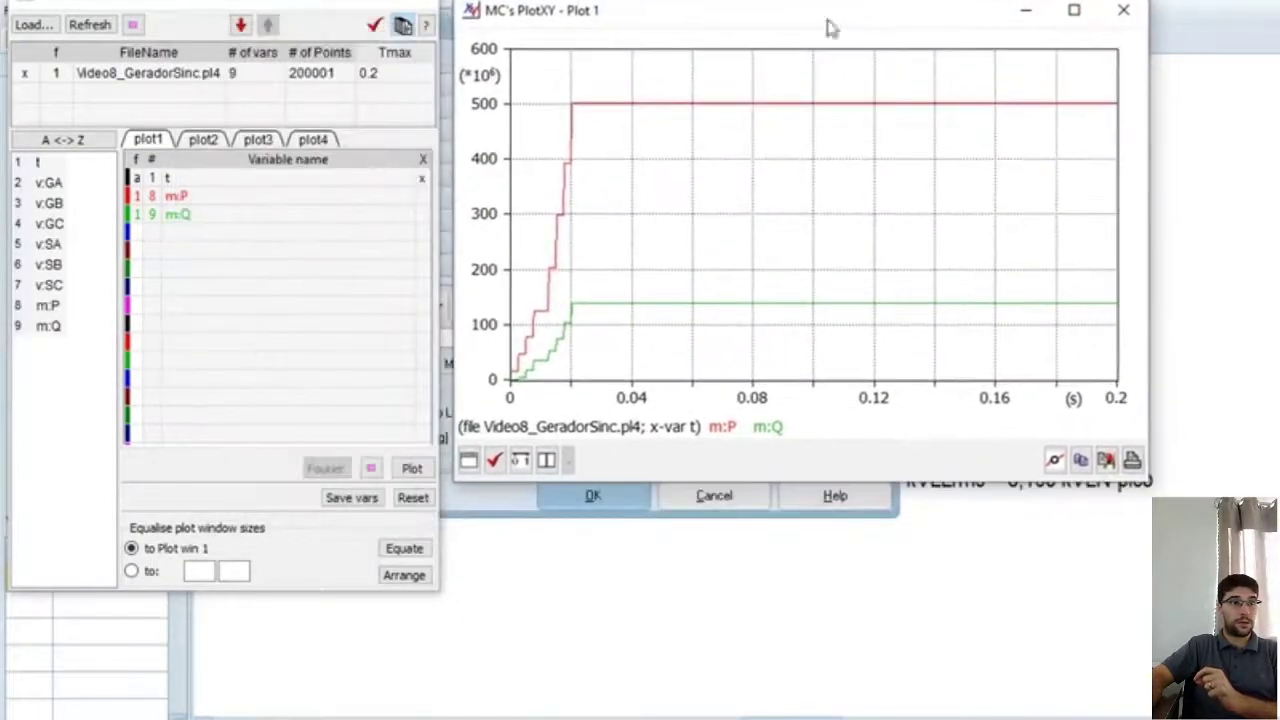
Step: Read P and Q at about 0.092 s with the plot cursor, moving the value window beside the plot
{"action": "left_click", "coordinate": [546, 459]}
{"action": "left_click_drag", "start_coordinate": [816, 265], "coordinate": [789, 265]}
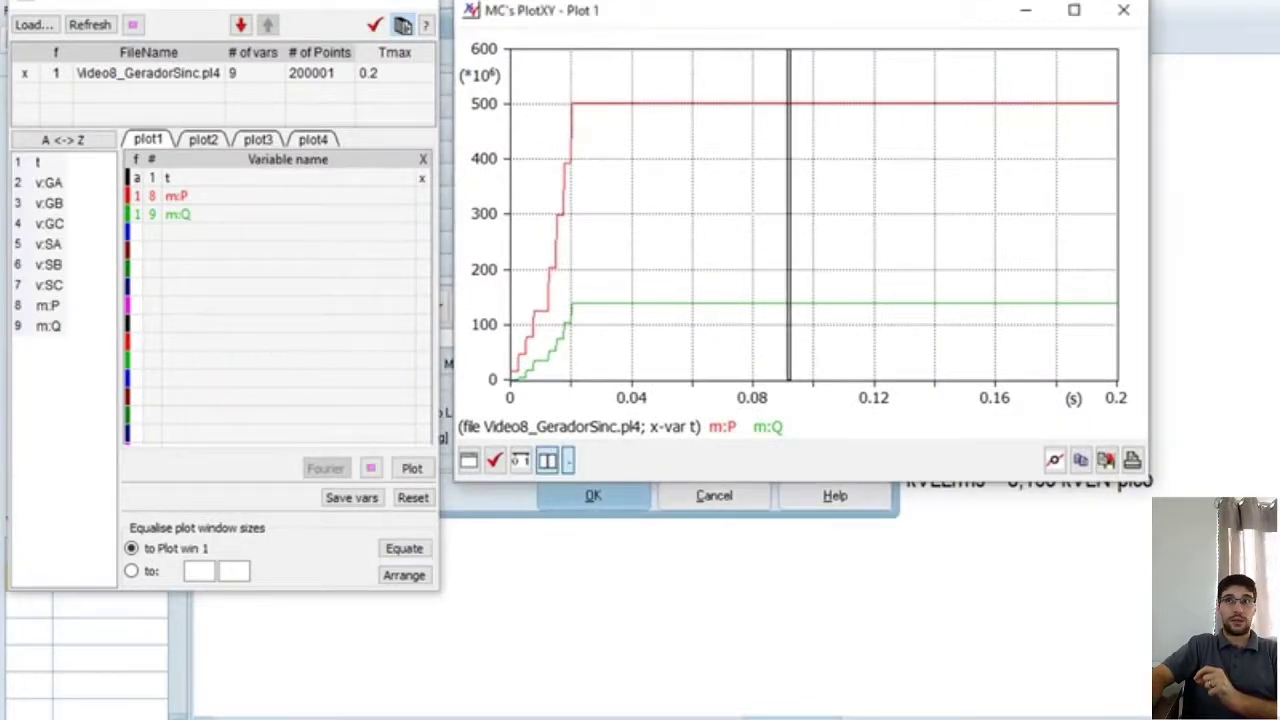
{"action": "left_click_drag", "start_coordinate": [1070, 251], "coordinate": [1200, 90]}
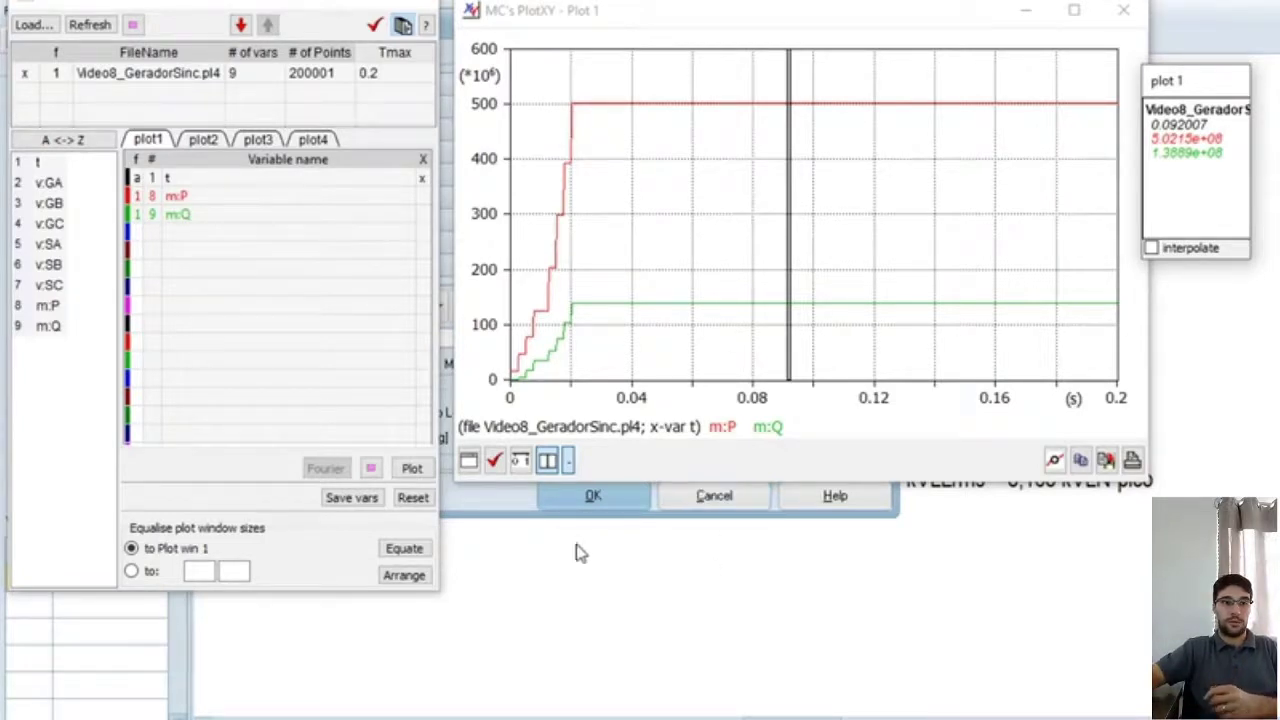
Step: Return to ATPDraw, set the SM generator's steady-state angle to 5 degrees and run the simulation
{"action": "left_click", "coordinate": [488, 495]}
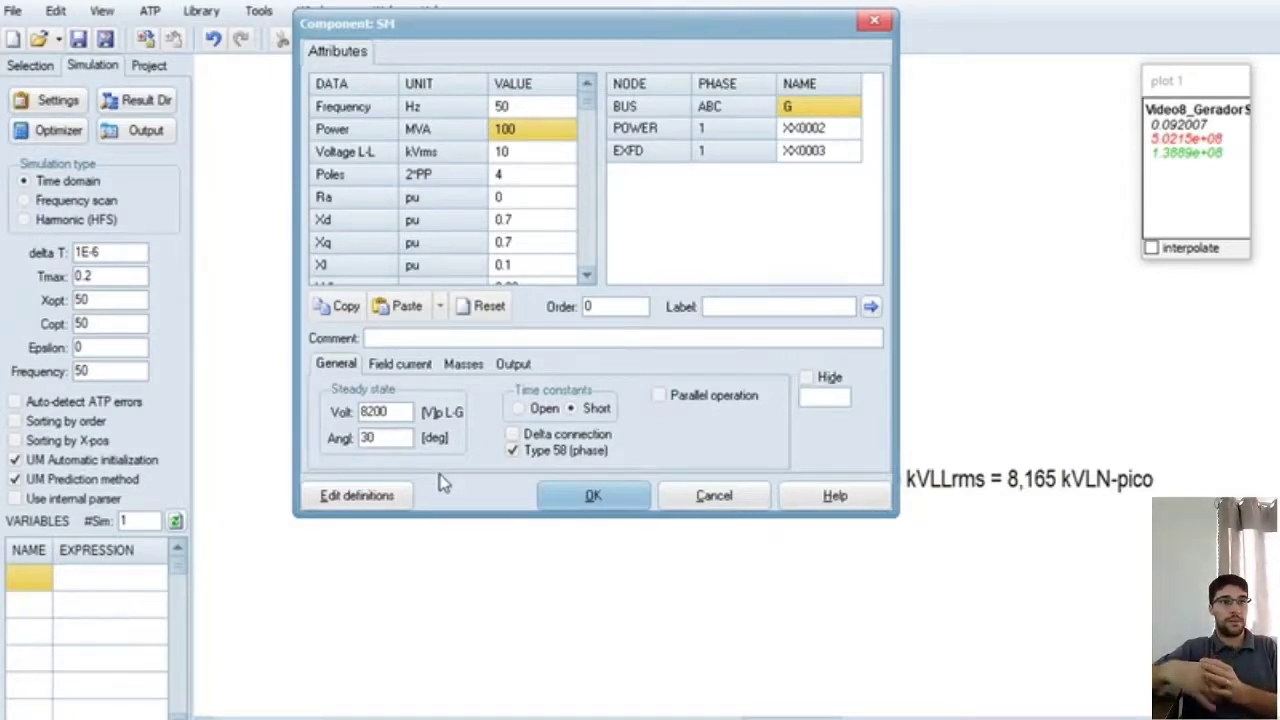
{"action": "left_click", "coordinate": [385, 440]}
{"action": "left_click_drag", "start_coordinate": [385, 440], "coordinate": [337, 443]}
{"action": "type", "text": "1"}
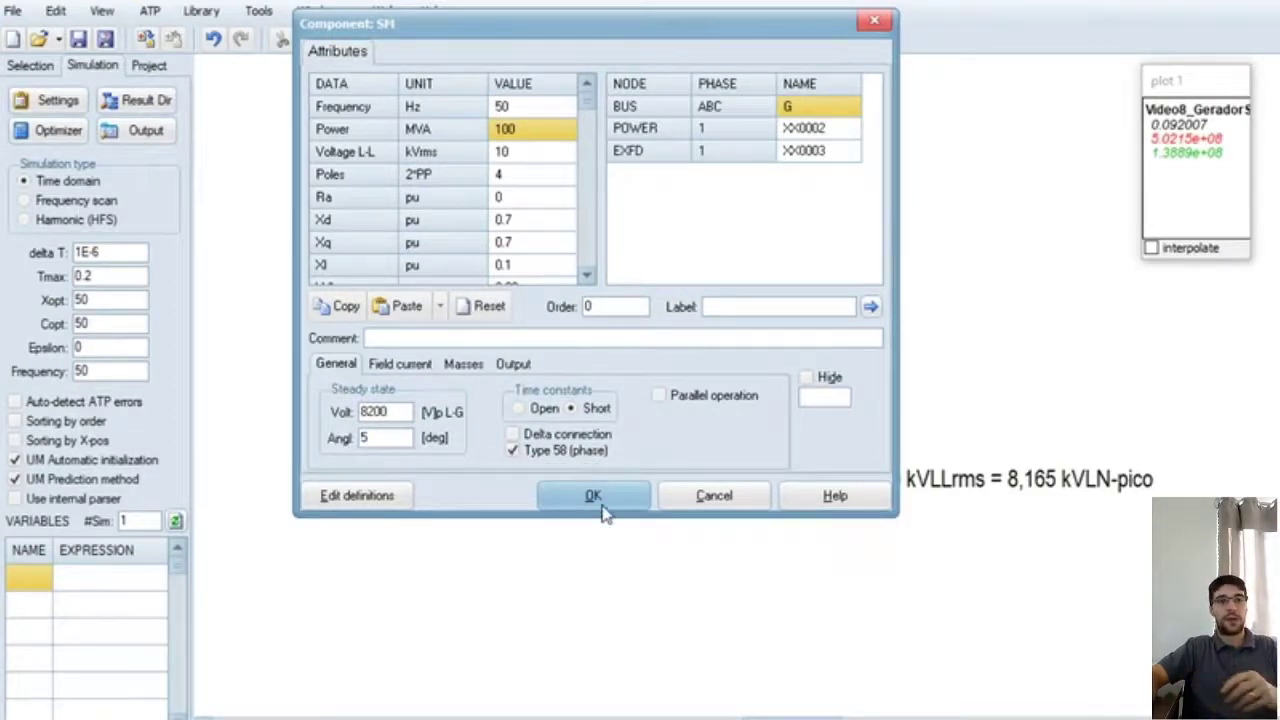
{"action": "left_click", "coordinate": [604, 505]}
{"action": "left_click", "coordinate": [725, 39]}
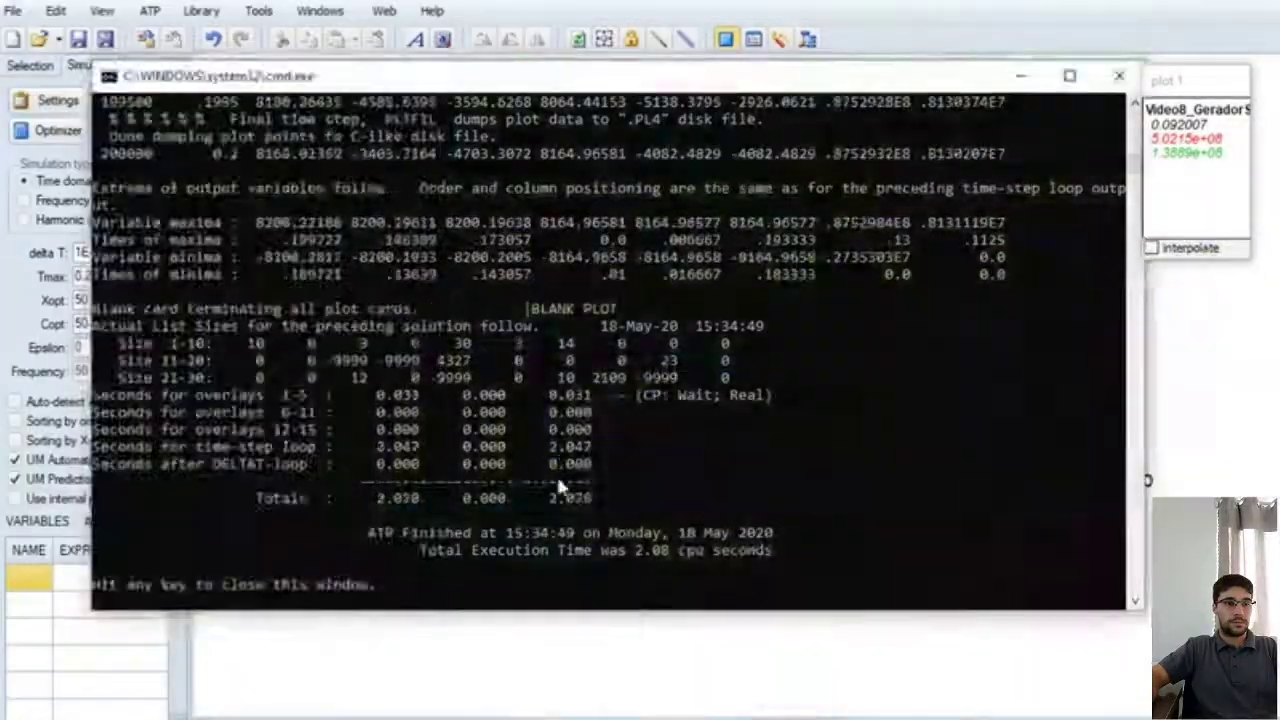
{"action": "key", "text": "Return"}
Step: Reload the results in PlotXY and read m:P and m:Q with the cursor at about 0.138 s
{"action": "left_click", "coordinate": [571, 700]}
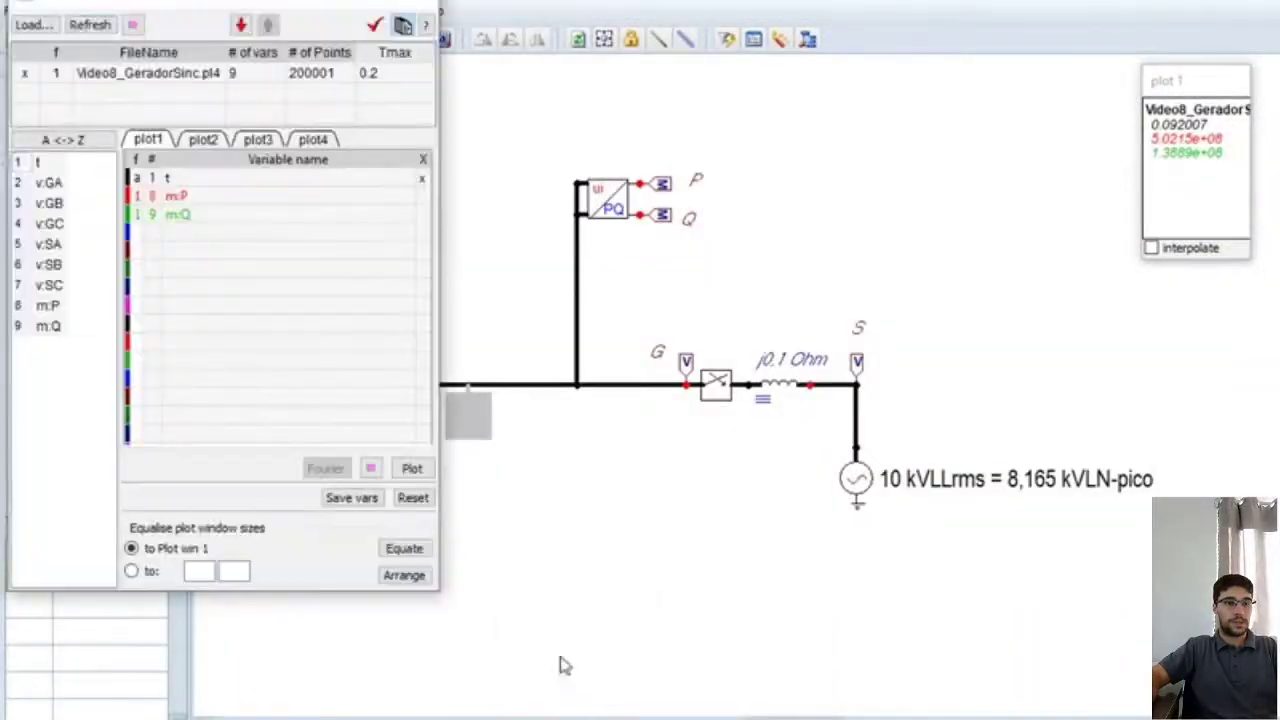
{"action": "left_click", "coordinate": [88, 30]}
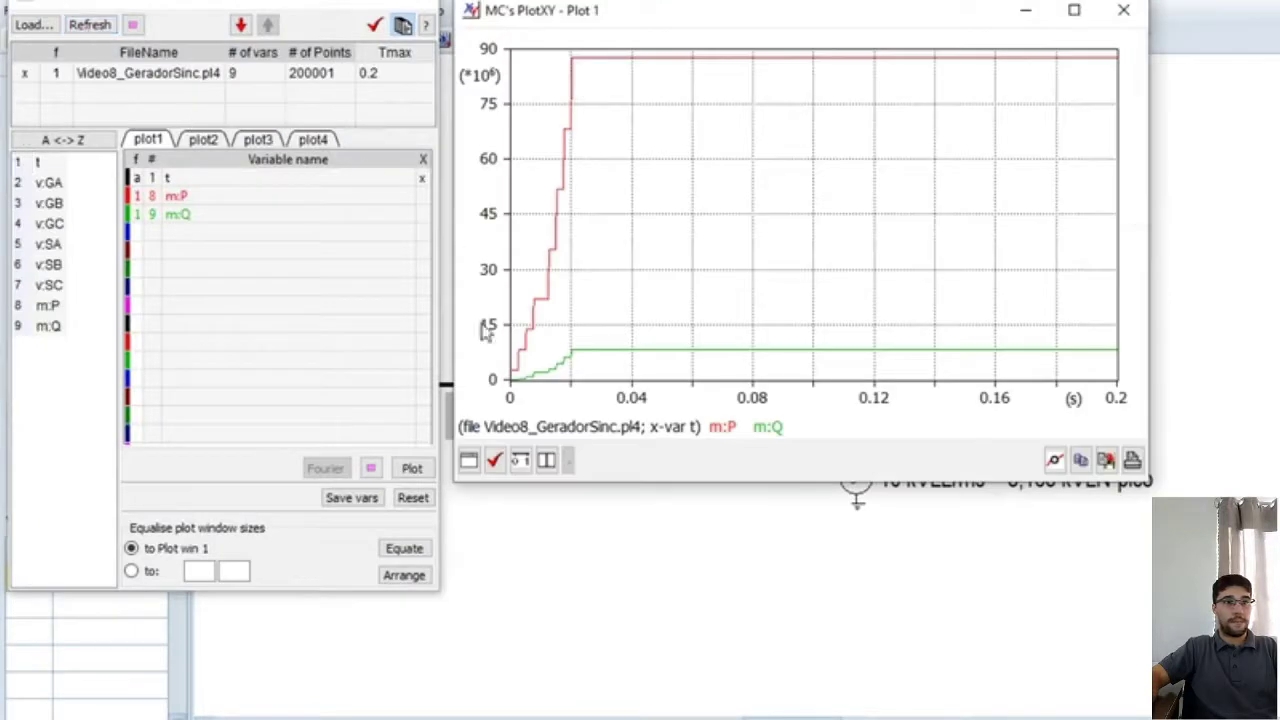
{"action": "left_click", "coordinate": [549, 462]}
{"action": "left_click_drag", "start_coordinate": [820, 217], "coordinate": [946, 201]}
{"action": "left_click_drag", "start_coordinate": [1160, 57], "coordinate": [768, 125]}
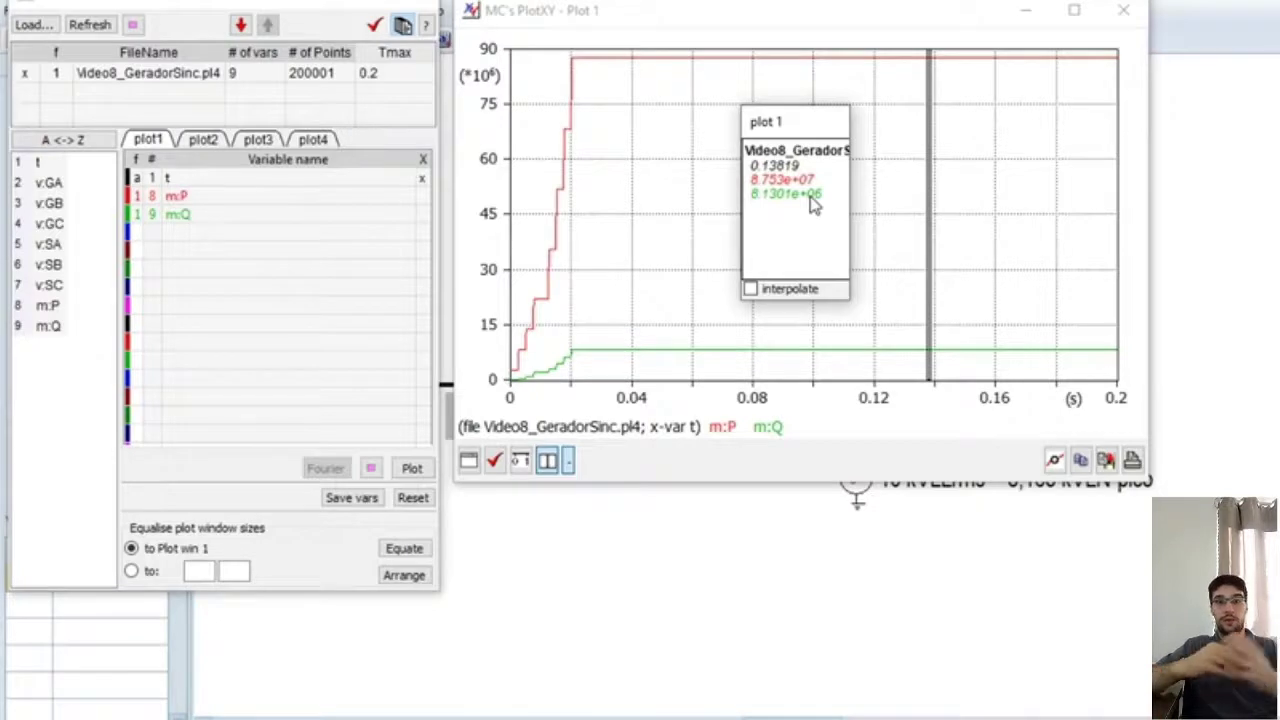
Step: Plot v:GA and v:SA in a second plot and zoom in on about 0.098 to 0.126 s to compare their phases
{"action": "left_click", "coordinate": [206, 142]}
{"action": "left_click", "coordinate": [50, 184]}
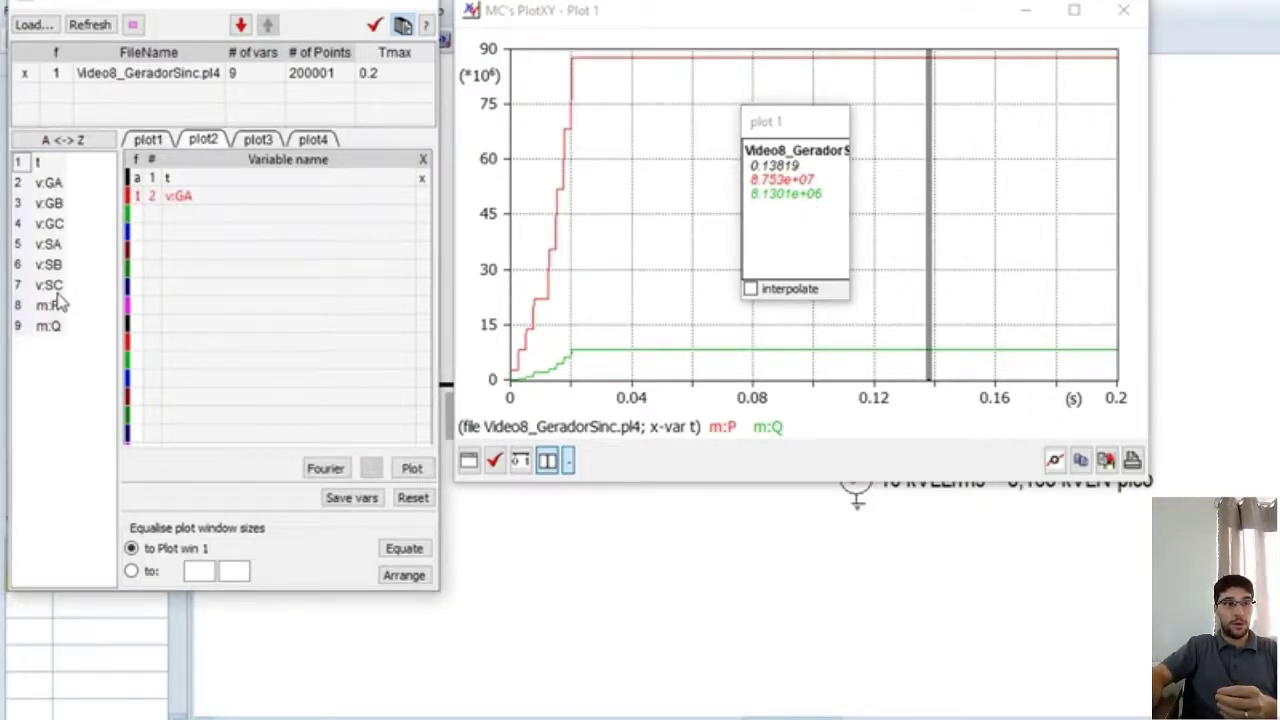
{"action": "left_click", "coordinate": [58, 246]}
{"action": "left_click", "coordinate": [412, 468]}
{"action": "mouse_move", "coordinate": [1197, 8]}
{"action": "left_mouse_down"}
{"action": "mouse_move", "coordinate": [650, 72]}
{"action": "mouse_move", "coordinate": [411, 120]}
{"action": "left_mouse_up"}
{"action": "mouse_move", "coordinate": [315, 157]}
{"action": "left_mouse_down"}
{"action": "mouse_move", "coordinate": [450, 390]}
{"action": "mouse_move", "coordinate": [337, 171]}
{"action": "mouse_move", "coordinate": [491, 372]}
{"action": "left_mouse_up"}
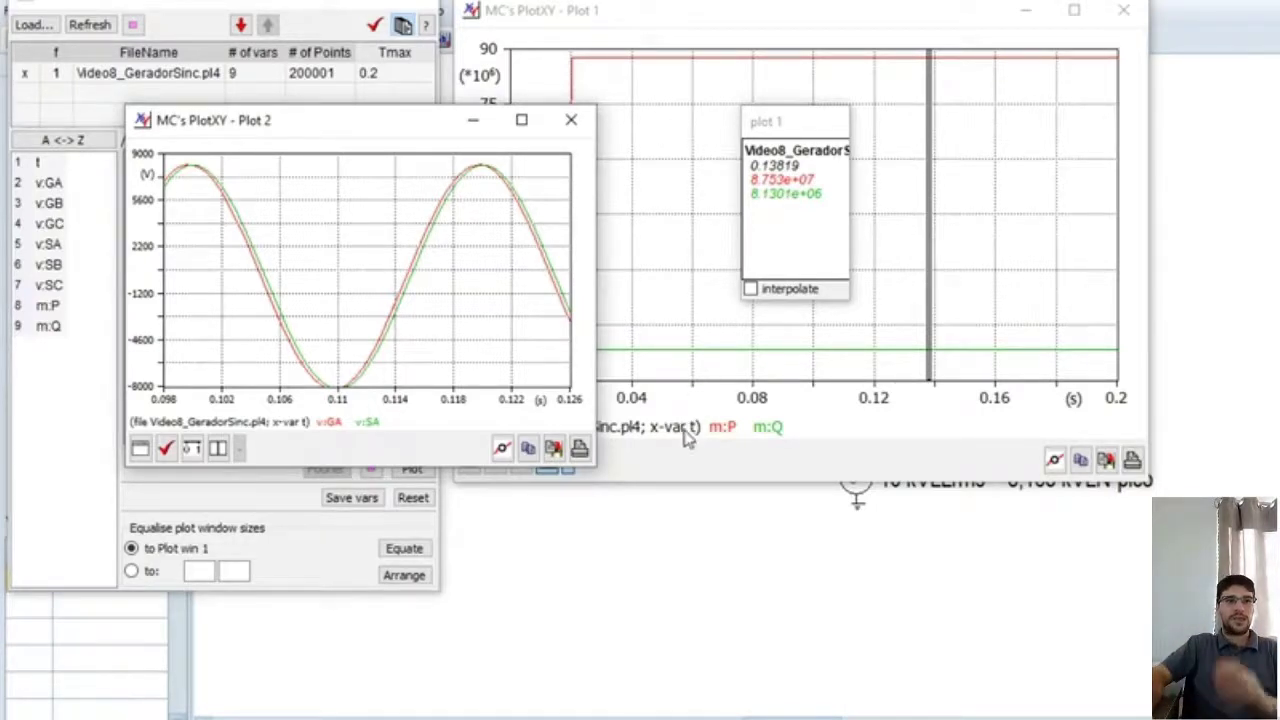
Step: Bring the ATPDraw circuit back to the front and clear the plot value window off the schematic
{"action": "left_click", "coordinate": [680, 505]}
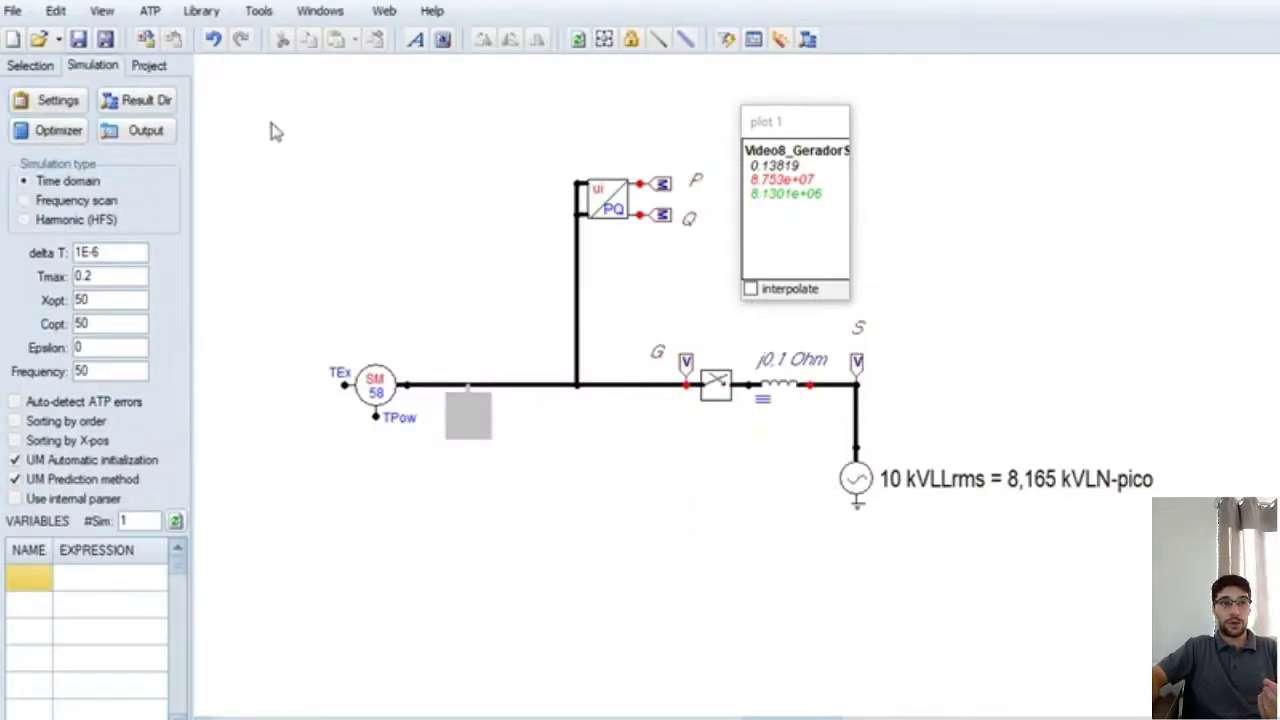
{"action": "left_click_drag", "start_coordinate": [787, 117], "coordinate": [1205, 520]}
{"action": "left_click", "coordinate": [1027, 12]}
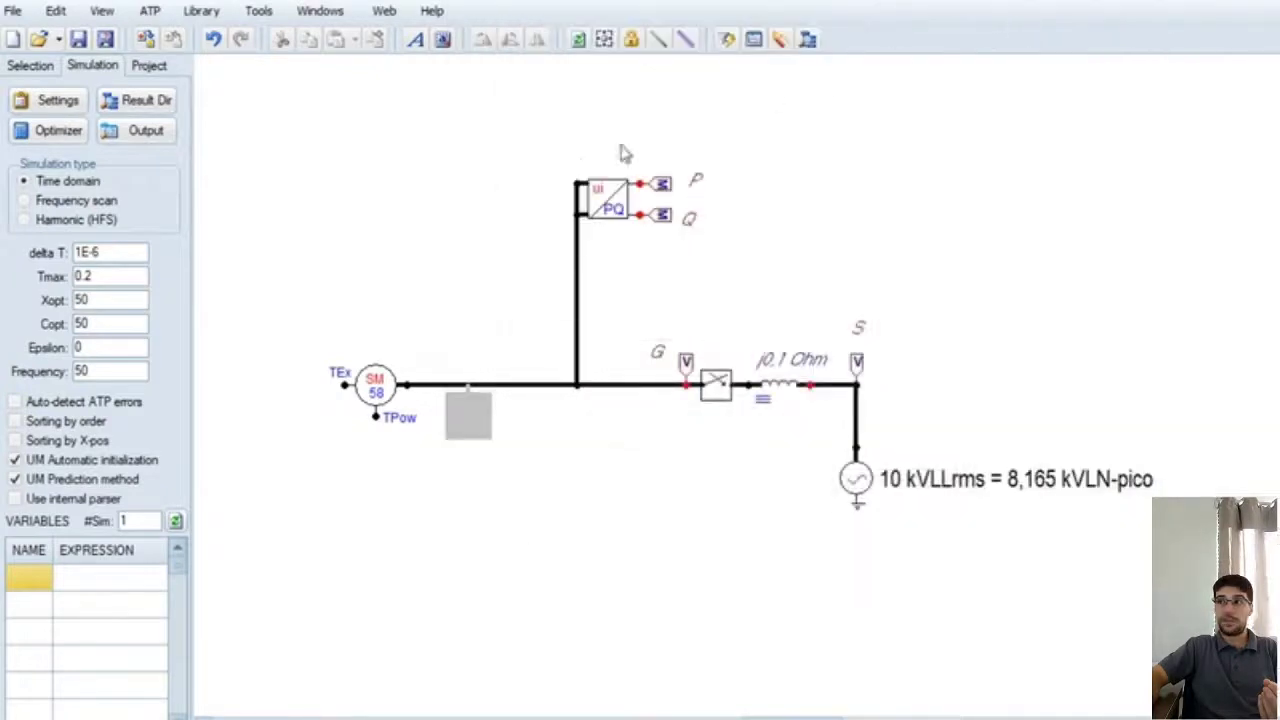
Step: Try to insert a Load flow UP component from the steady-state components beside the generator's line
{"action": "right_click", "coordinate": [230, 78]}
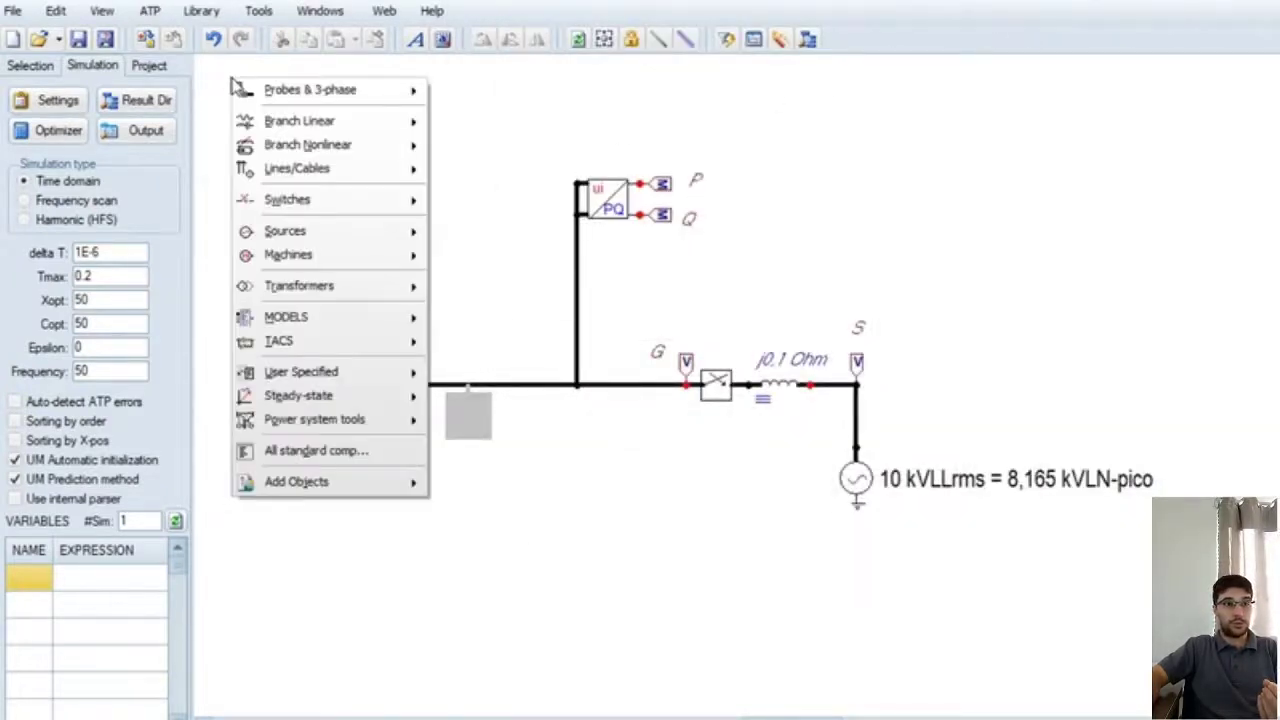
{"action": "mouse_move", "coordinate": [349, 425]}
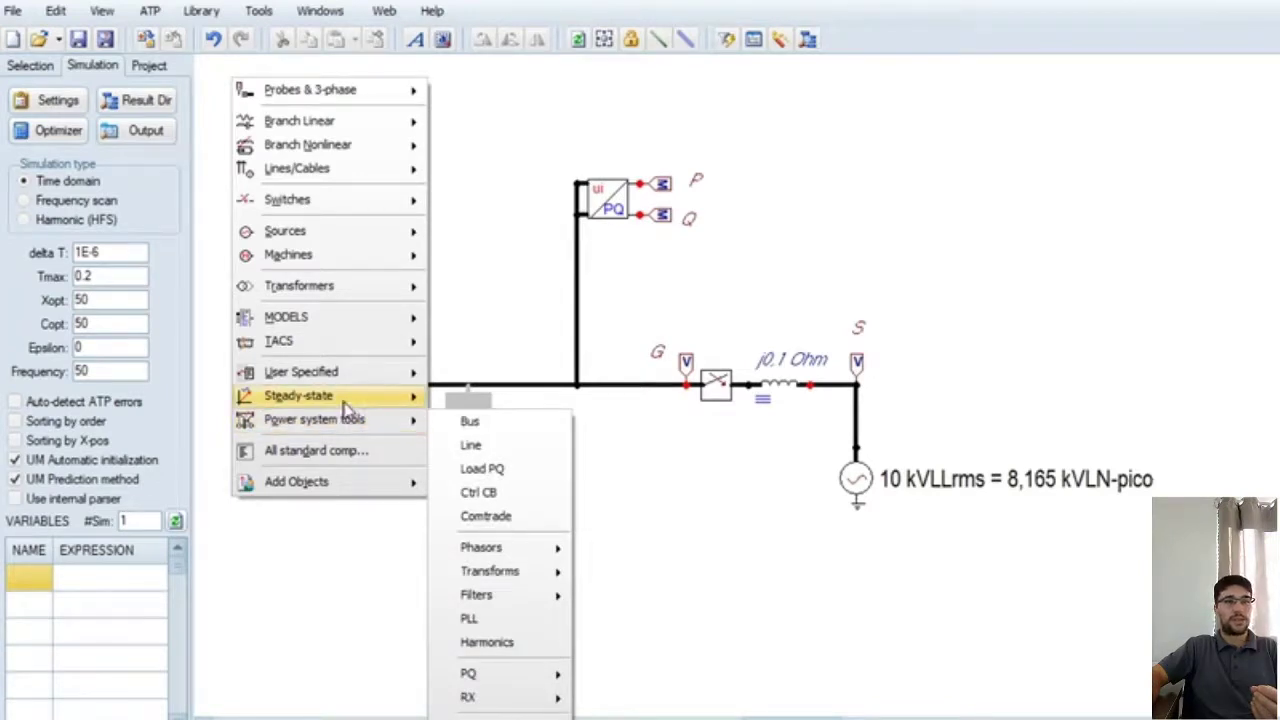
{"action": "mouse_move", "coordinate": [346, 401]}
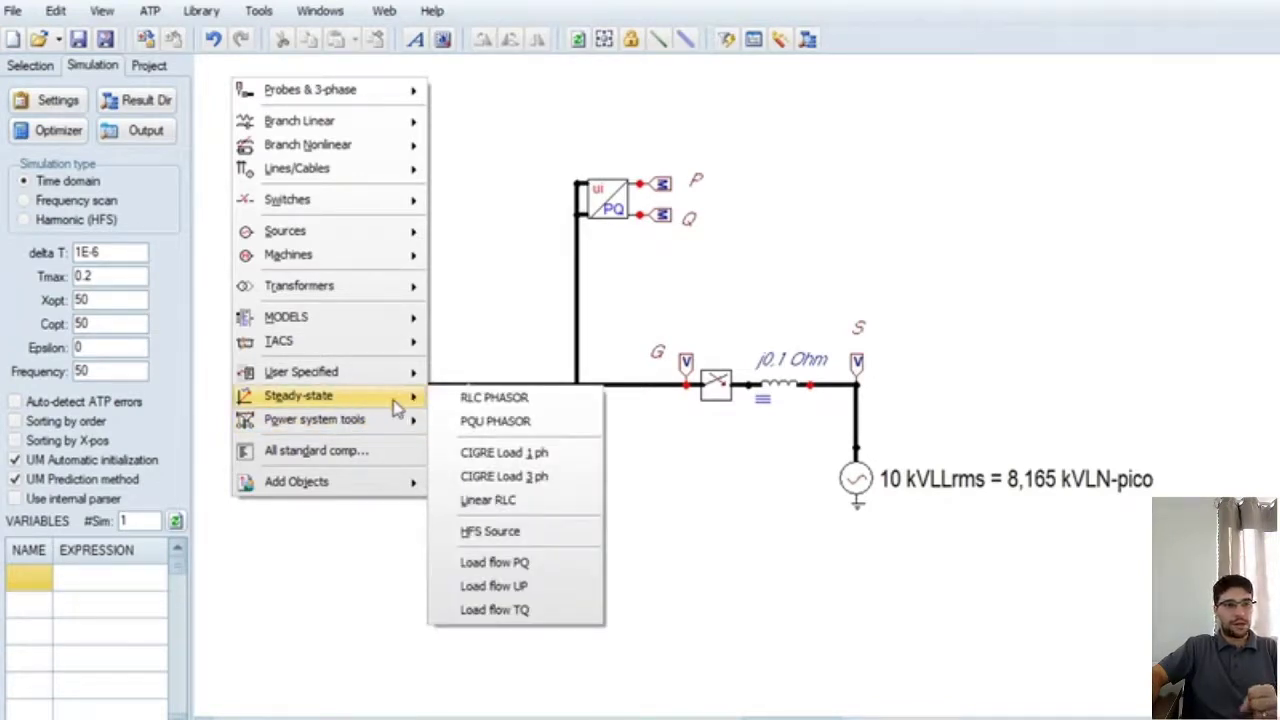
{"action": "left_click", "coordinate": [556, 592]}
{"action": "left_click", "coordinate": [466, 282]}
{"action": "left_click_drag", "start_coordinate": [455, 275], "coordinate": [458, 400]}
Step: Unhide the load flow component connected to the generator's bus
{"action": "double_click", "coordinate": [455, 405]}
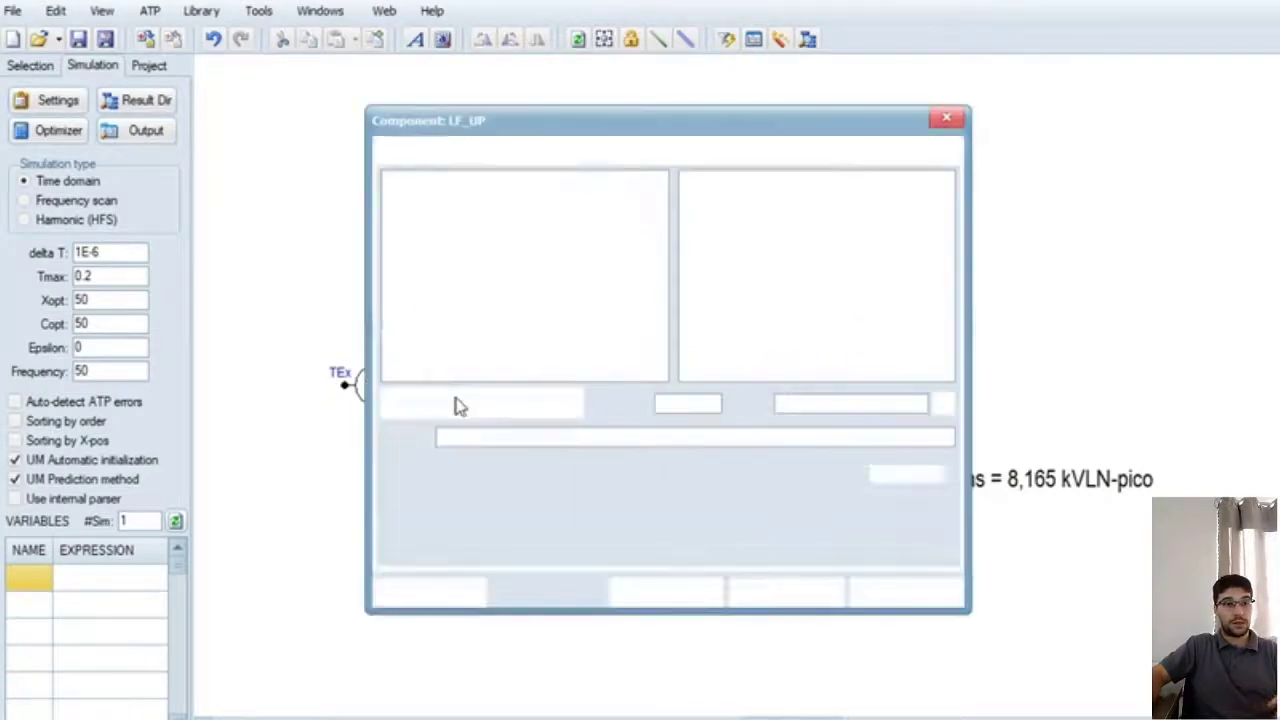
{"action": "left_click", "coordinate": [894, 474]}
{"action": "left_click", "coordinate": [672, 590]}
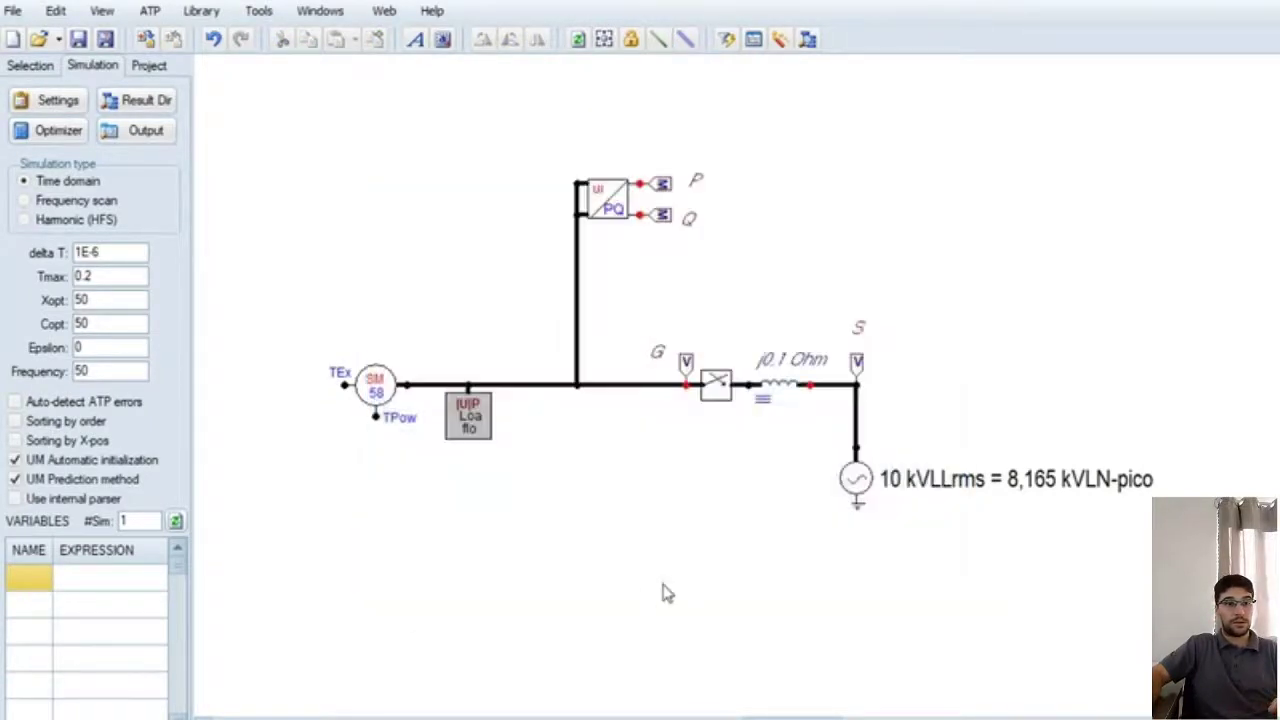
Step: Review the load flow component's voltage, power and SCR settings, and set both THmin and THmax to 0 degrees
{"action": "double_click", "coordinate": [483, 422]}
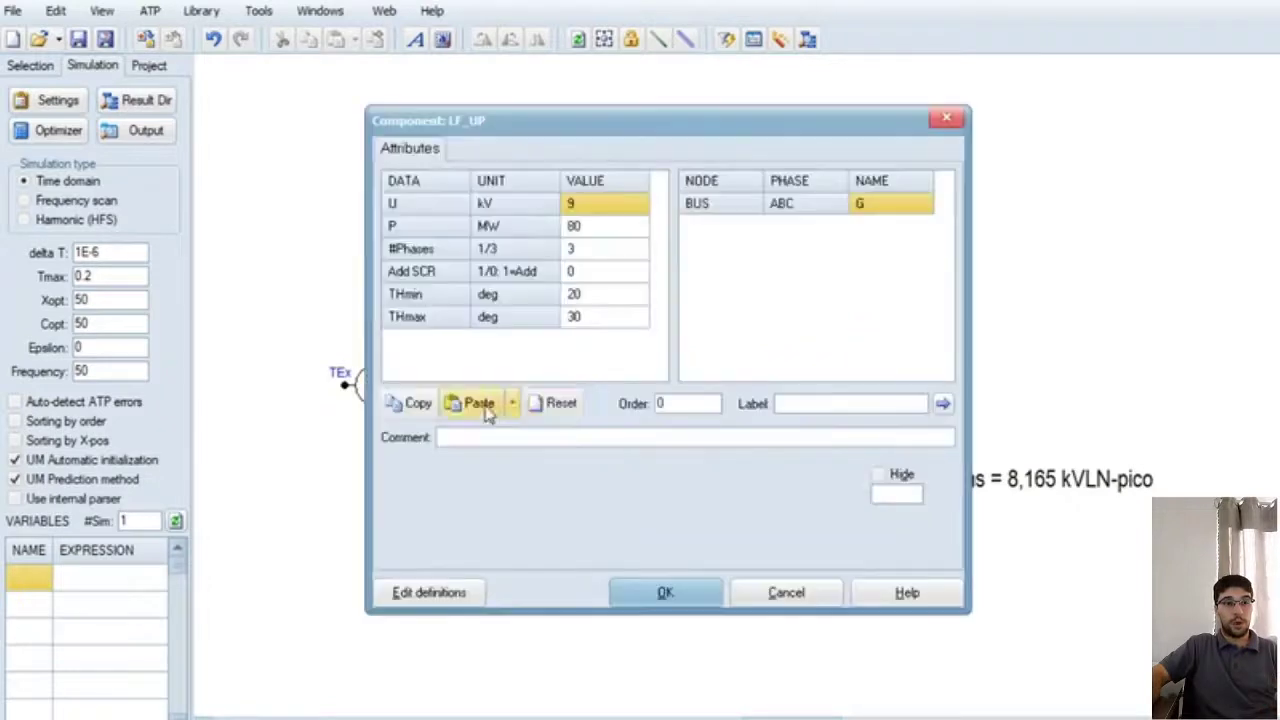
{"action": "left_click_drag", "start_coordinate": [712, 118], "coordinate": [438, 48]}
{"action": "left_click", "coordinate": [404, 130]}
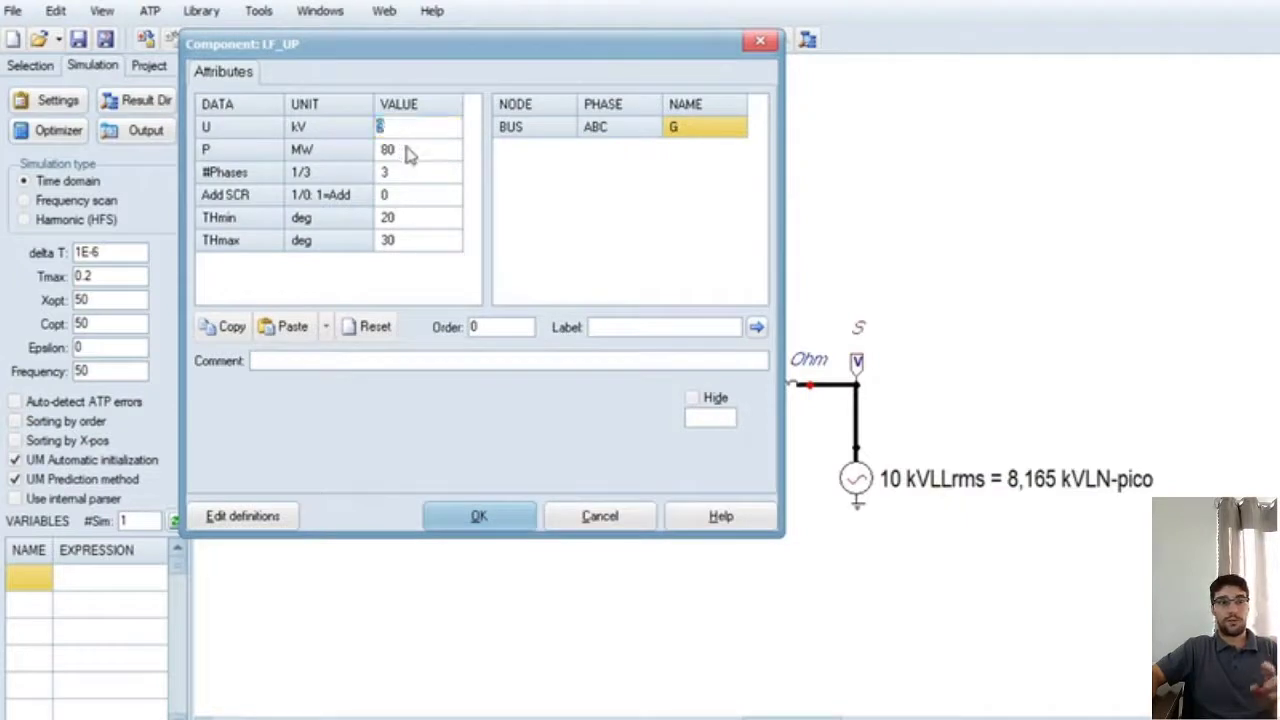
{"action": "left_click", "coordinate": [408, 153]}
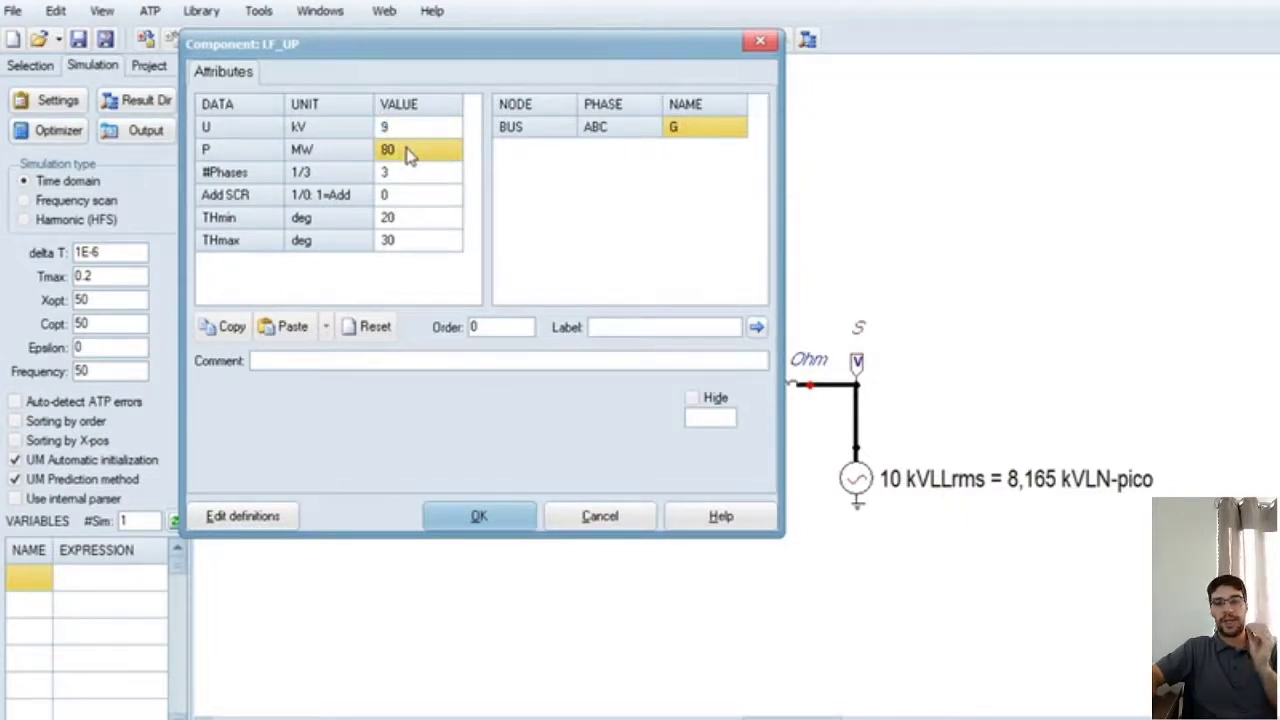
{"action": "left_click", "coordinate": [410, 195]}
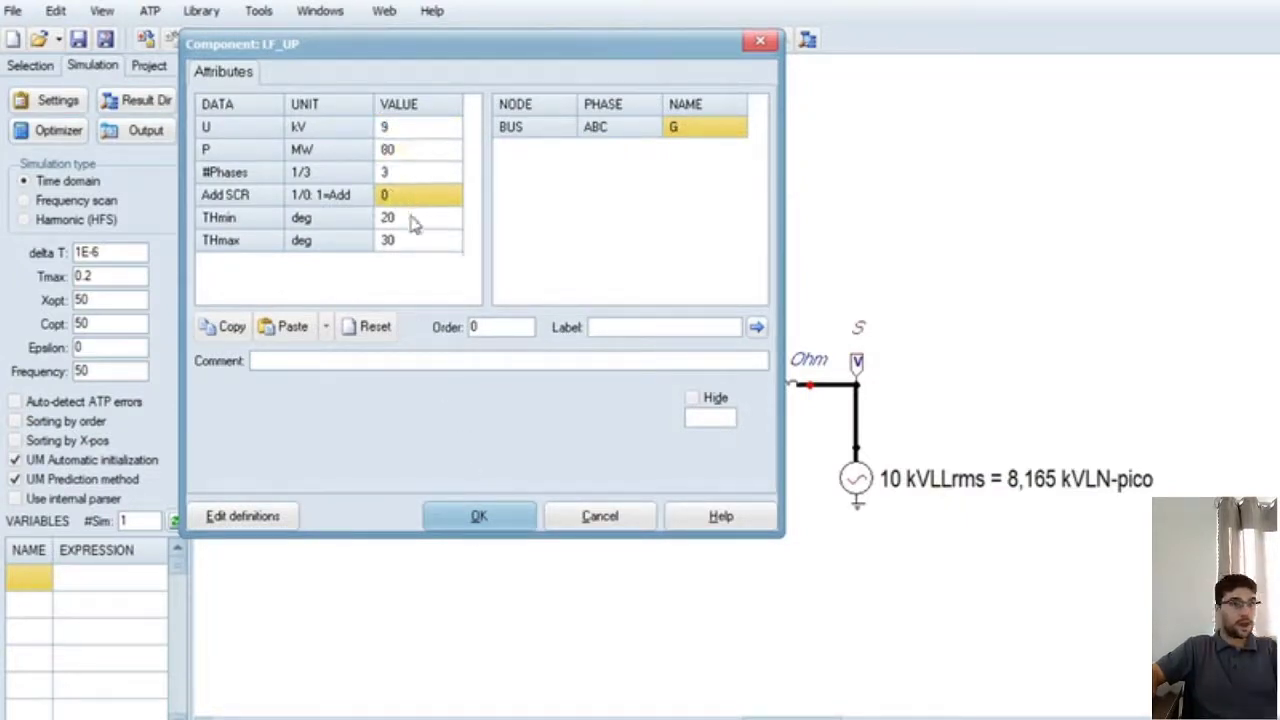
{"action": "left_click", "coordinate": [413, 220]}
{"action": "left_click", "coordinate": [412, 240]}
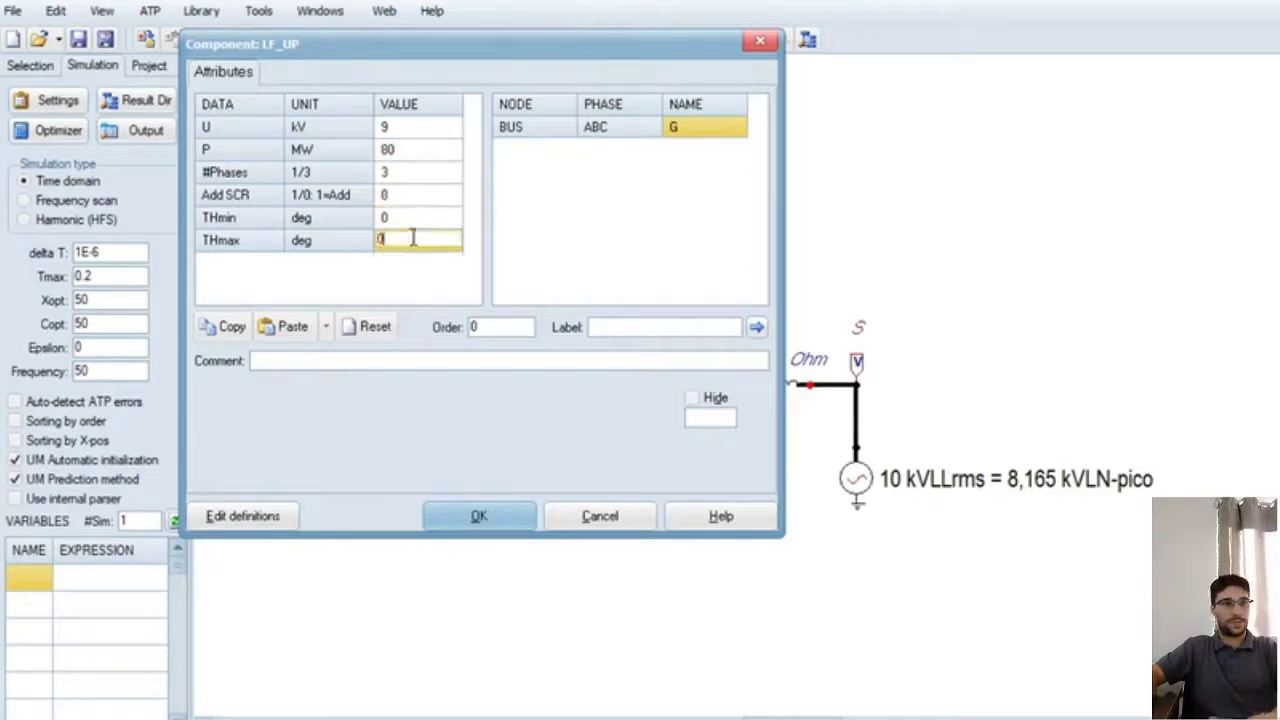
{"action": "left_click", "coordinate": [495, 520]}
{"action": "left_click", "coordinate": [716, 42]}
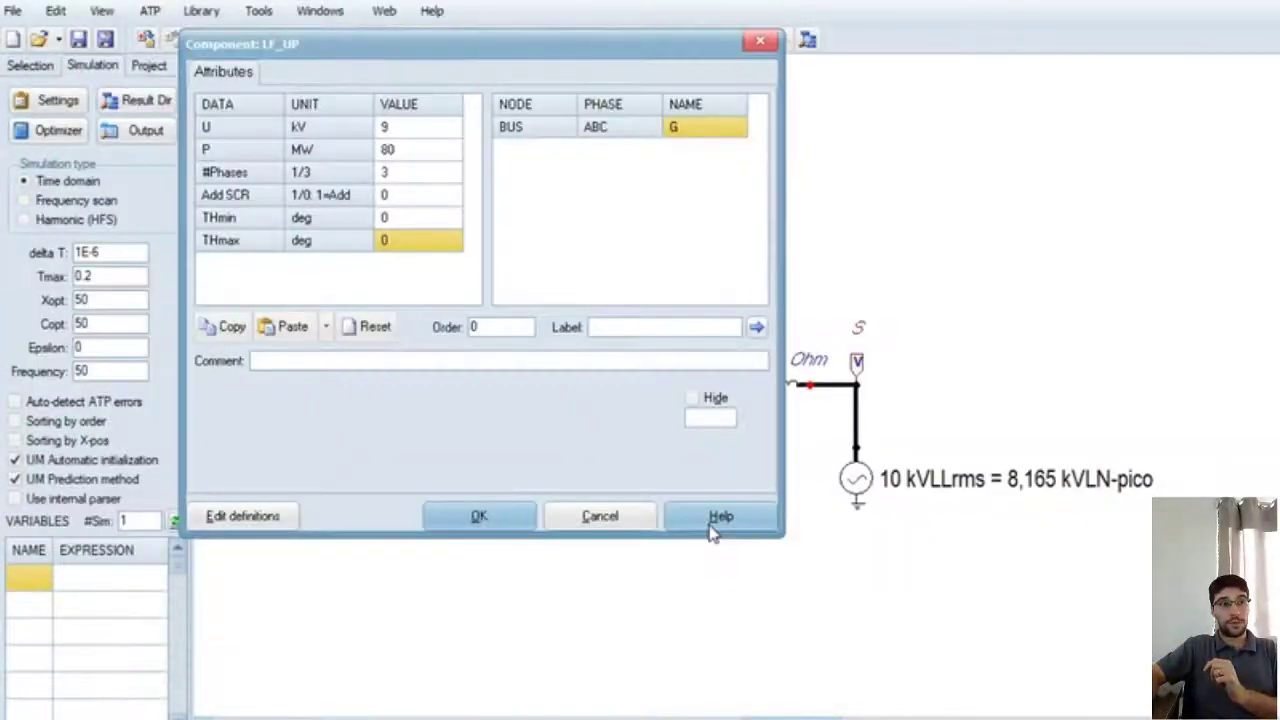
Step: Read the LF_UP component's help text, including its RuleBook section reference, and close it
{"action": "left_click", "coordinate": [716, 518]}
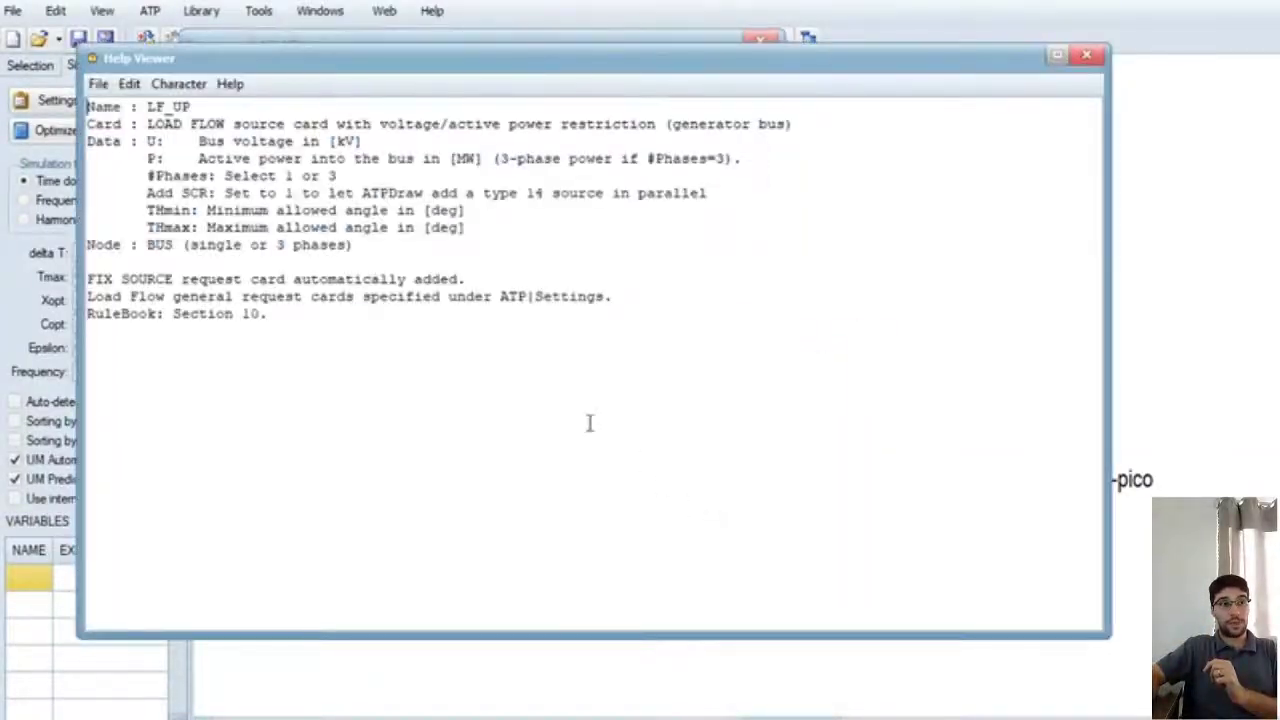
{"action": "left_click_drag", "start_coordinate": [265, 313], "coordinate": [88, 104]}
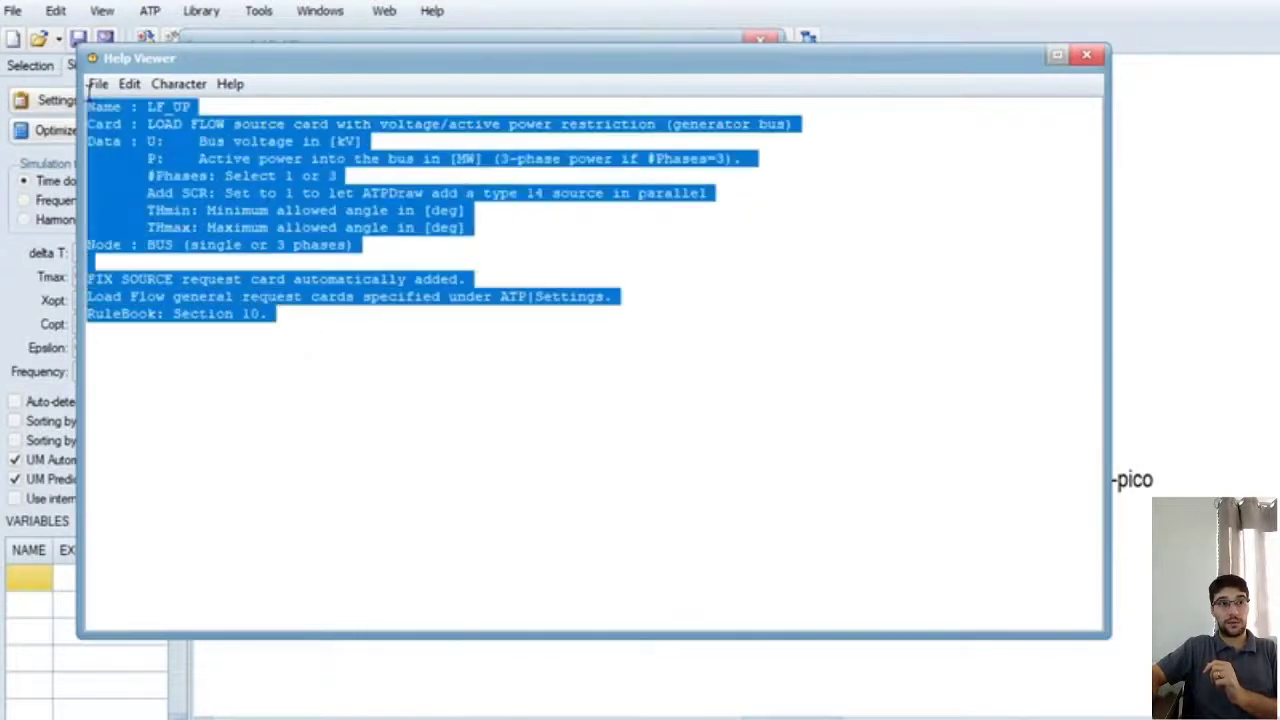
{"action": "left_click", "coordinate": [168, 281]}
{"action": "left_click_drag", "start_coordinate": [305, 327], "coordinate": [40, 314]}
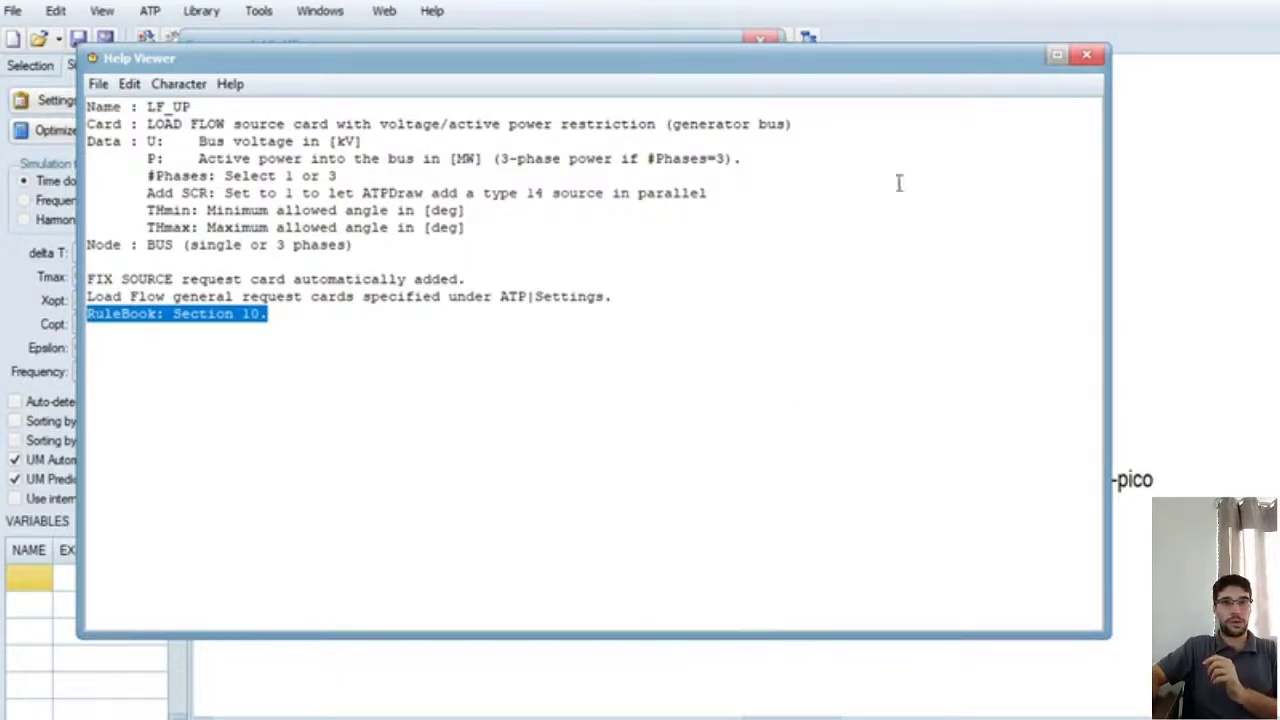
{"action": "left_click", "coordinate": [1089, 56]}
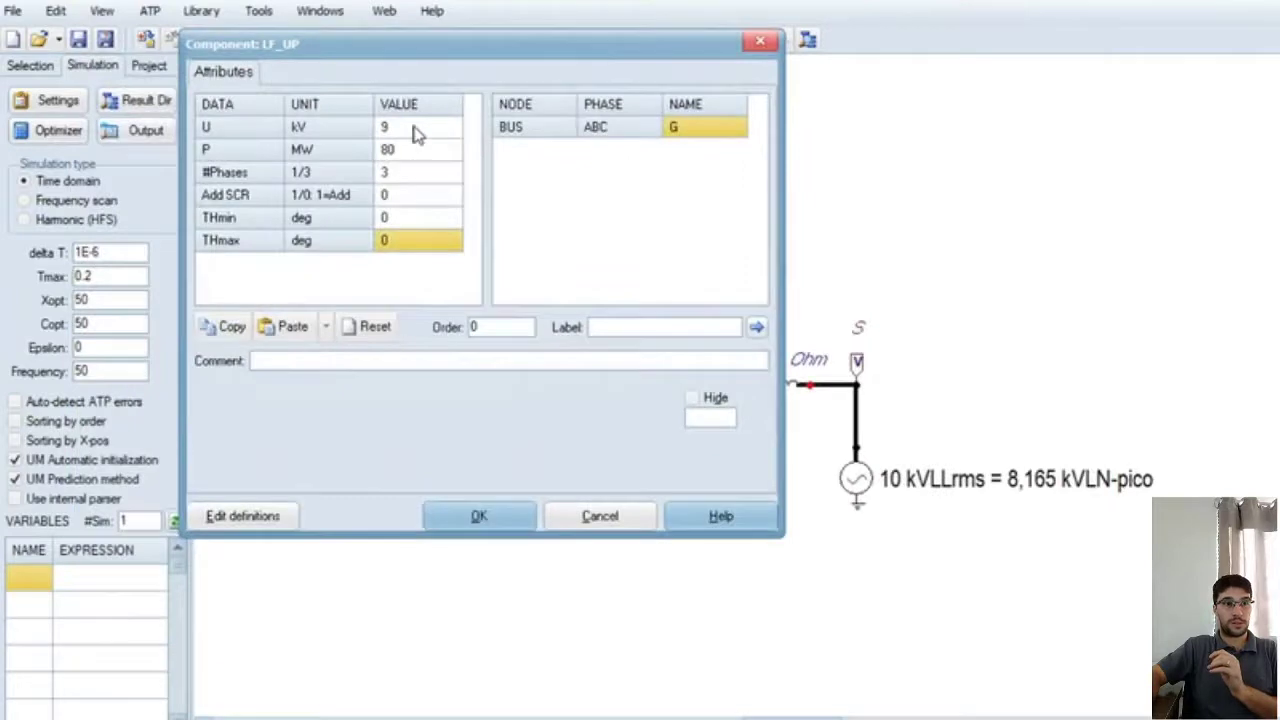
Step: Accept the load flow component's parameters, run the simulation and open its results in PlotXY
{"action": "left_click", "coordinate": [418, 160]}
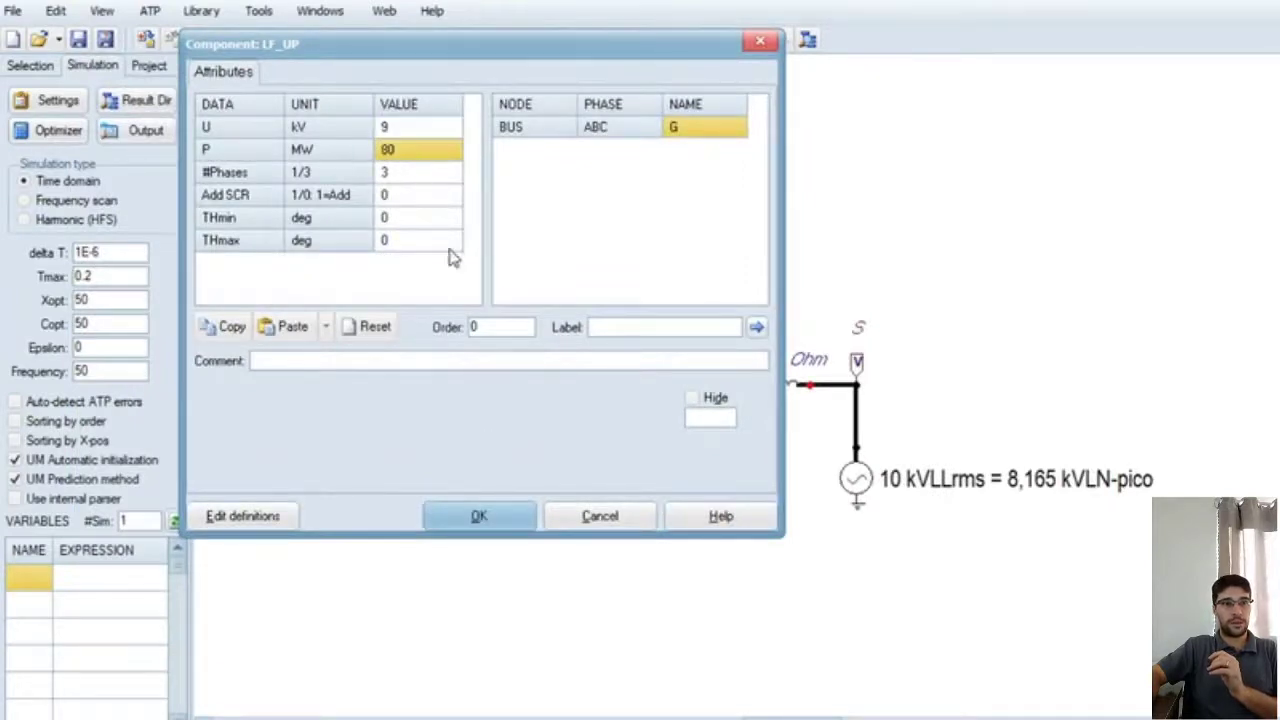
{"action": "left_click", "coordinate": [480, 516]}
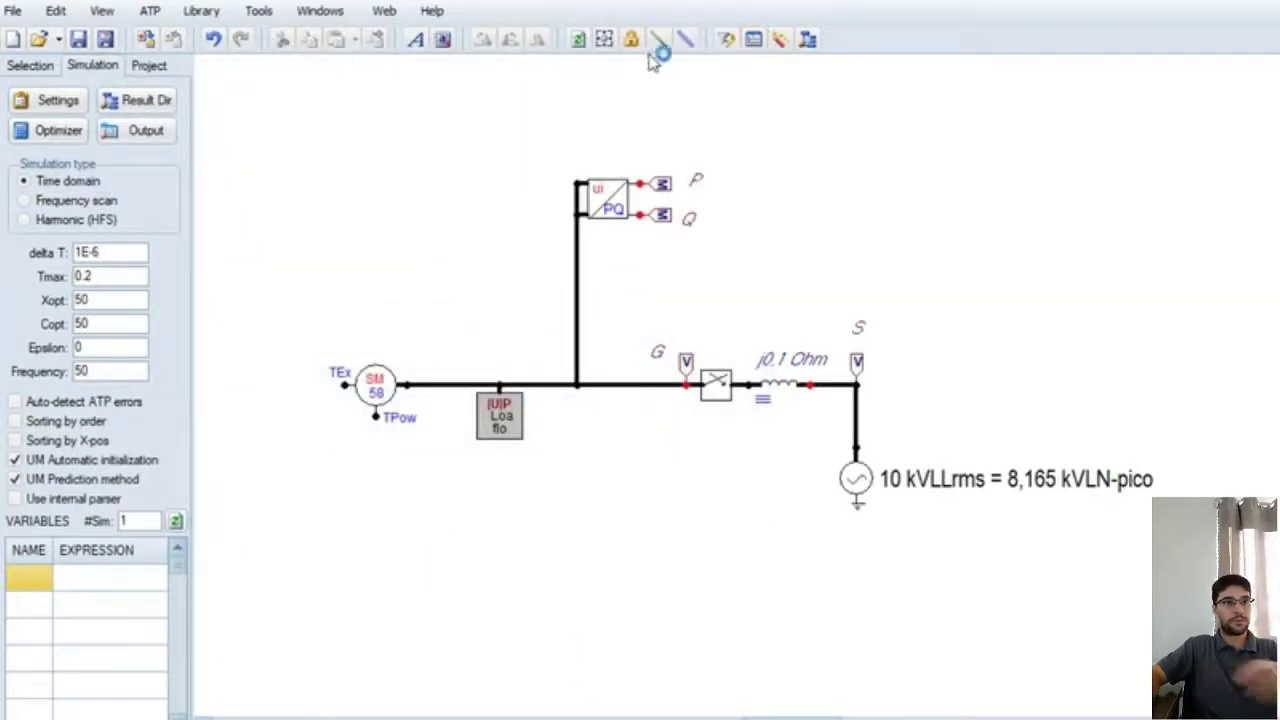
{"action": "left_click", "coordinate": [686, 42]}
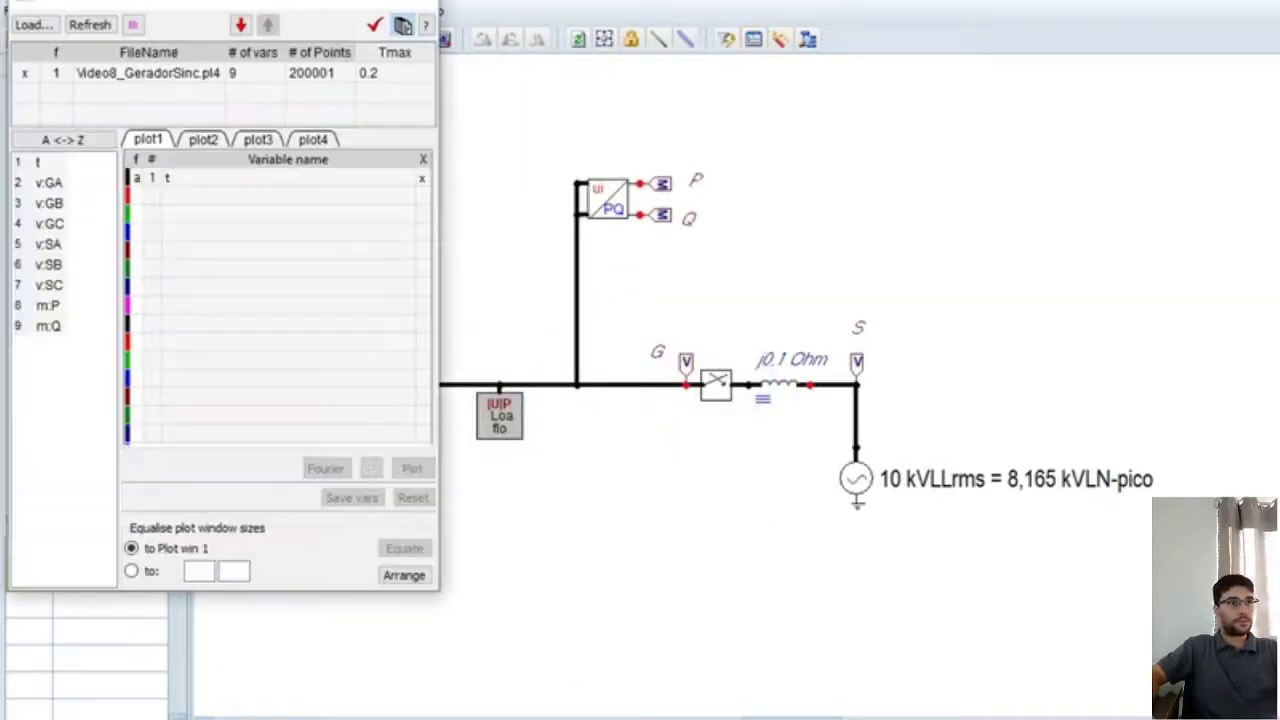
Step: Plot v:GA and zoom in on its peak near 40 ms to check the voltage amplitude
{"action": "left_click", "coordinate": [53, 186]}
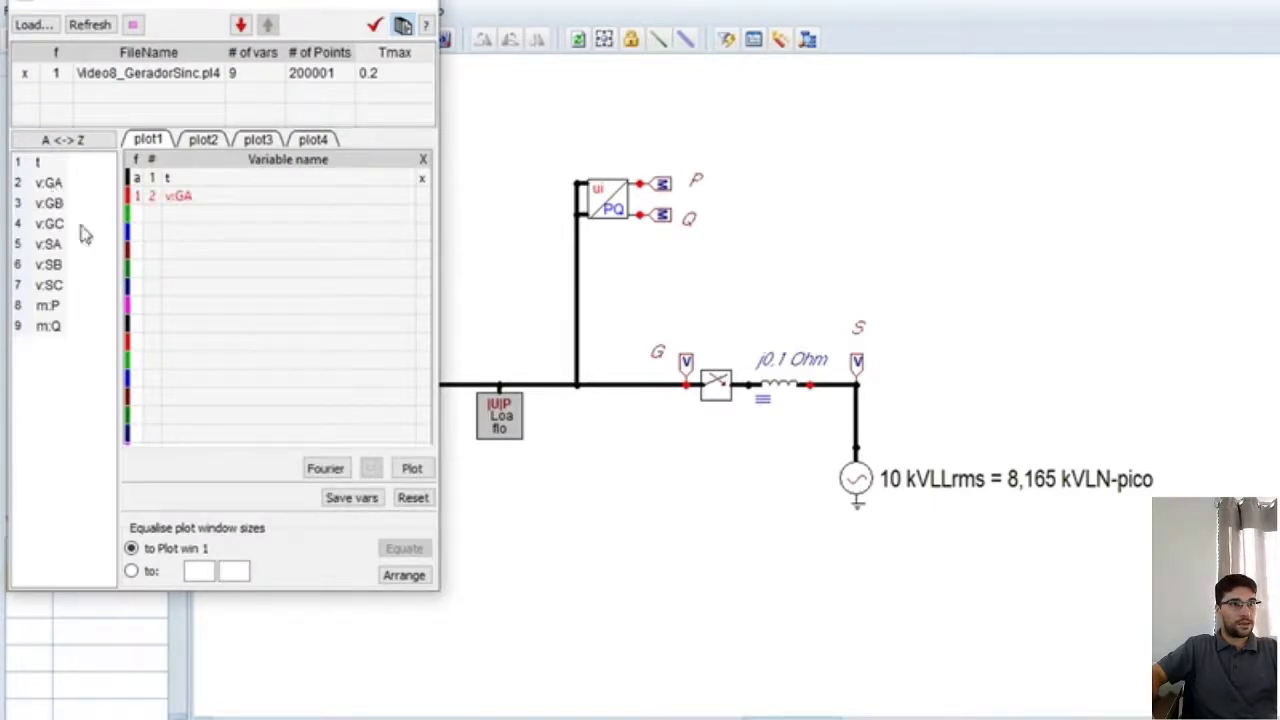
{"action": "left_click", "coordinate": [412, 469]}
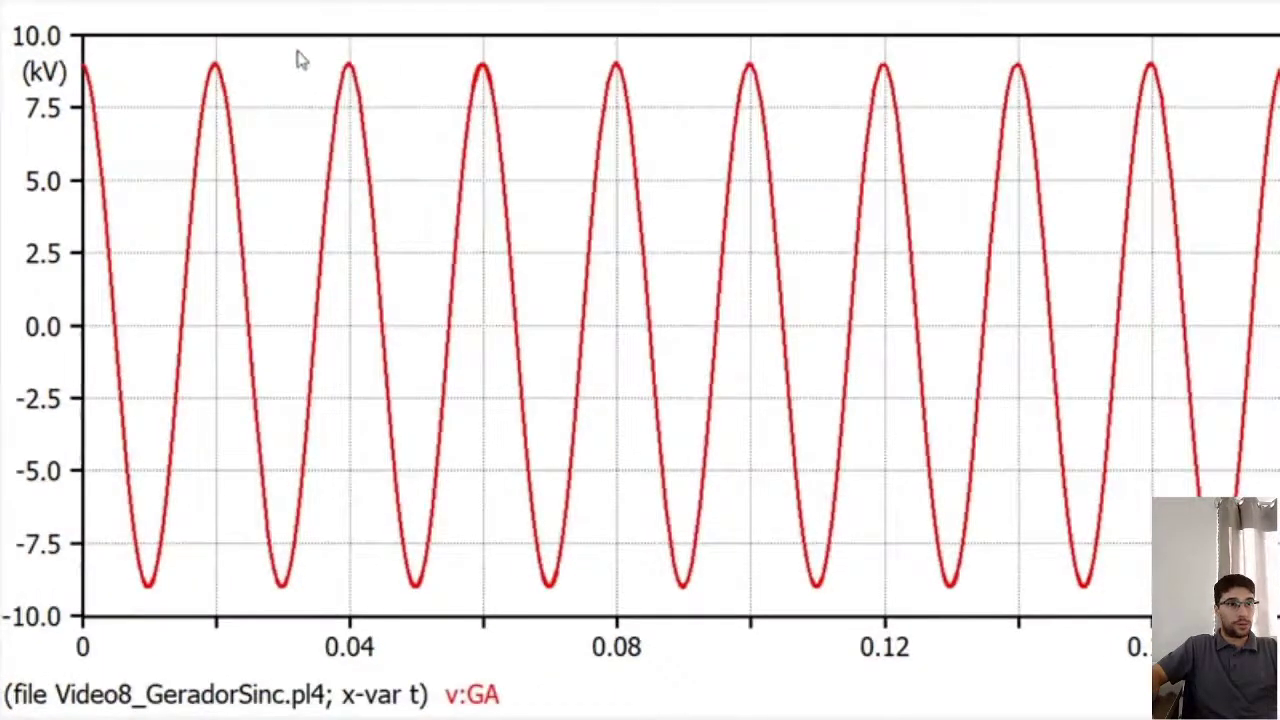
{"action": "left_click_drag", "start_coordinate": [545, 40], "coordinate": [612, 101]}
{"action": "left_click_drag", "start_coordinate": [455, 162], "coordinate": [470, 170]}
{"action": "left_click_drag", "start_coordinate": [396, 152], "coordinate": [600, 250]}
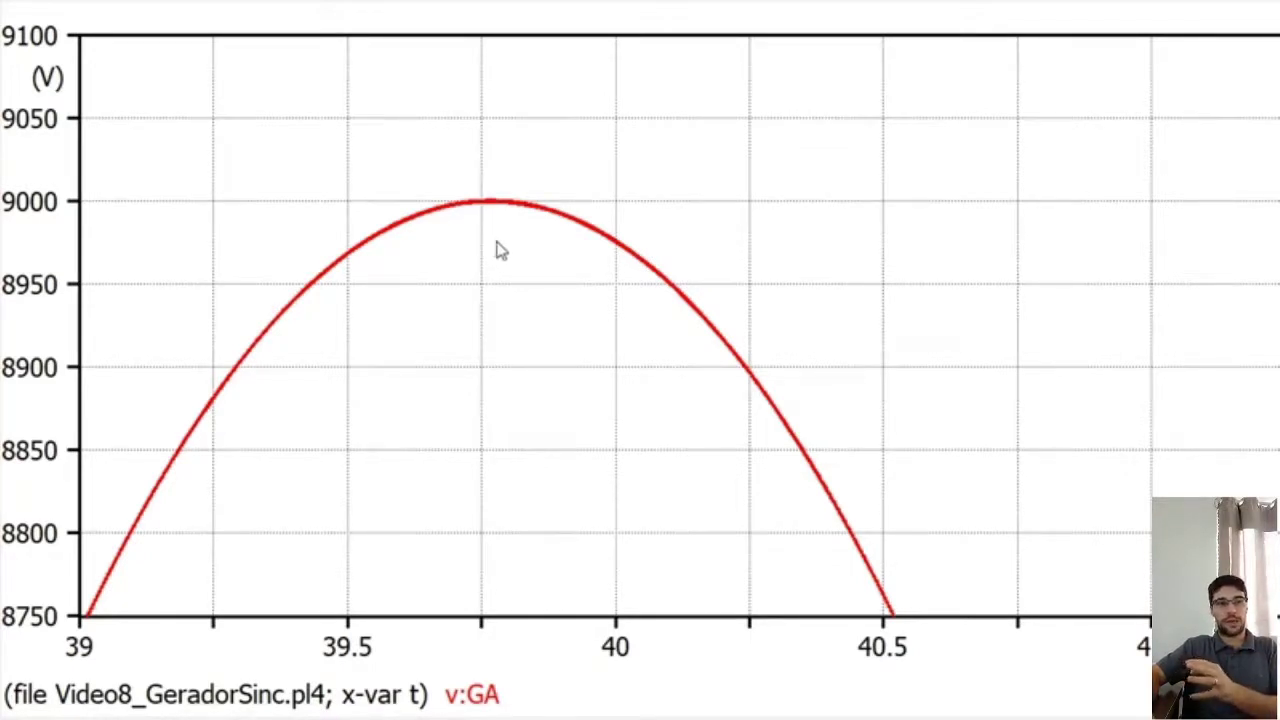
{"action": "left_click", "coordinate": [459, 214]}
{"action": "mouse_move", "coordinate": [462, 222]}
{"action": "left_mouse_down"}
{"action": "mouse_move", "coordinate": [432, 229]}
{"action": "mouse_move", "coordinate": [430, 207]}
{"action": "left_mouse_up"}
{"action": "scroll", "coordinate": [508, 212], "scroll_direction": "up", "scroll_amount": 3}
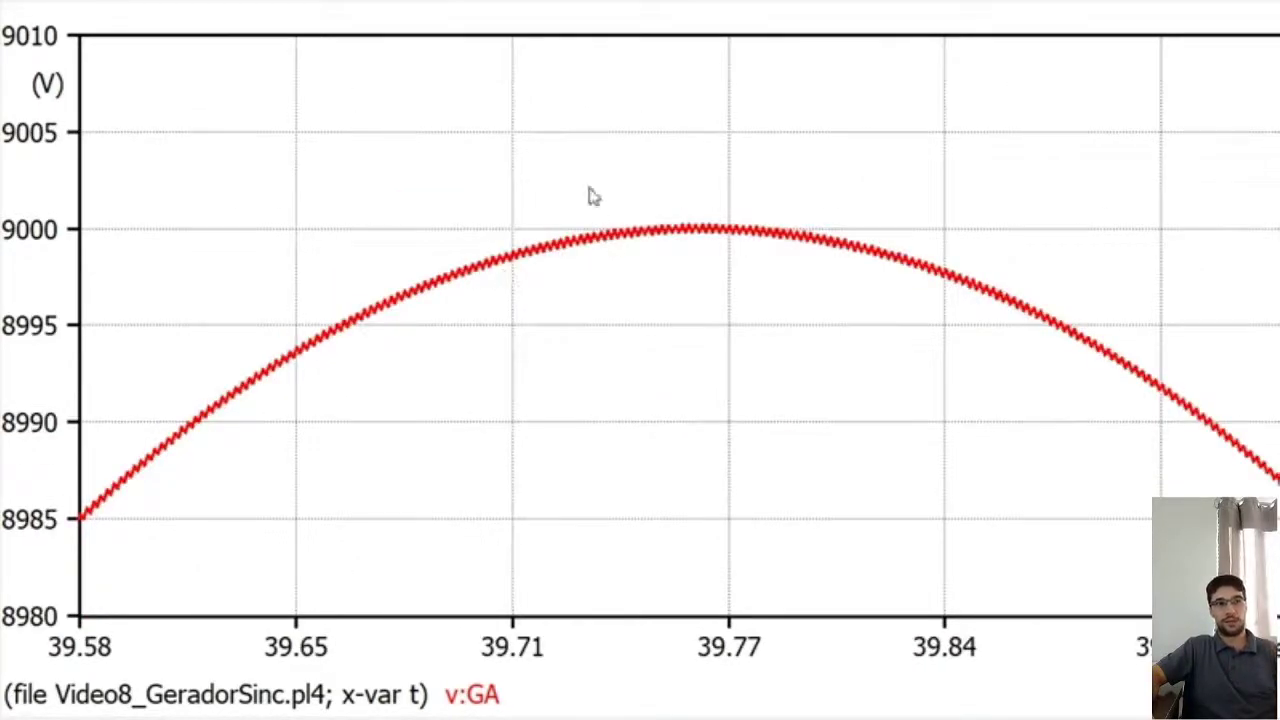
{"action": "scroll", "coordinate": [580, 198], "scroll_direction": "down", "scroll_amount": 4}
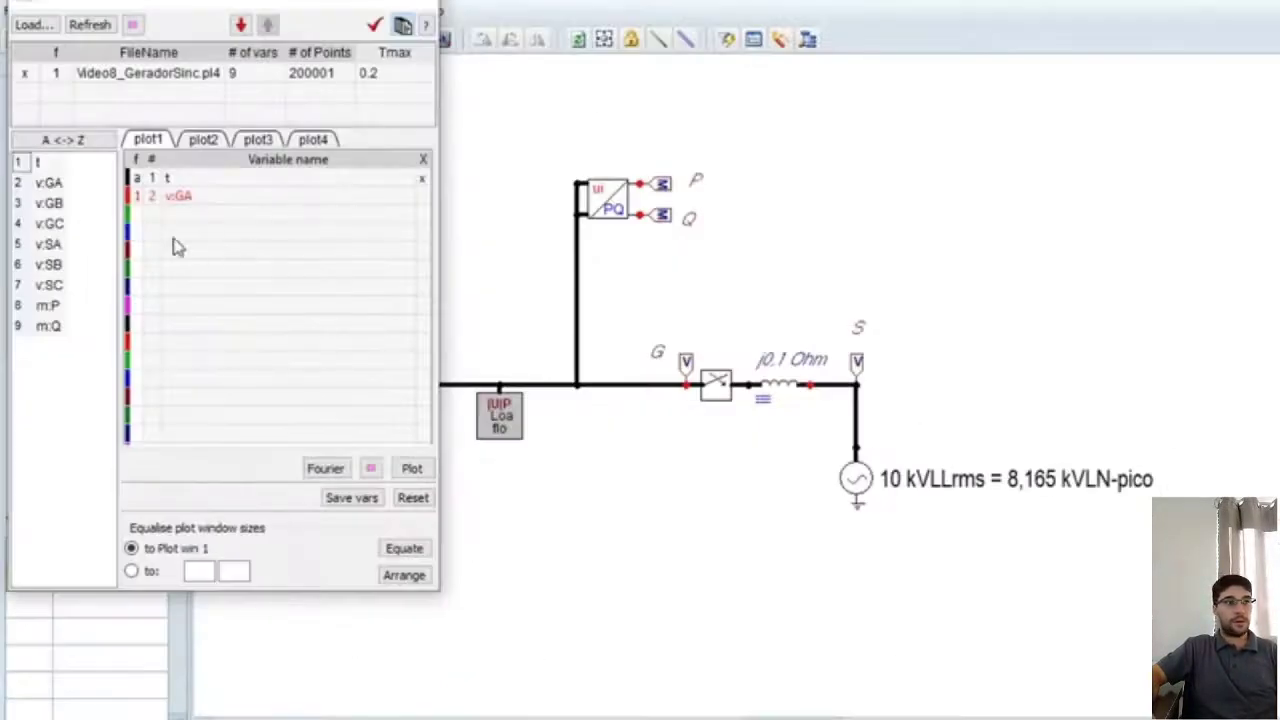
Step: Plot m:P in the second plot, zoom in on its steady level to check the active power, and close the plot
{"action": "left_click", "coordinate": [201, 140]}
{"action": "left_click", "coordinate": [52, 307]}
{"action": "left_click", "coordinate": [411, 468]}
{"action": "mouse_move", "coordinate": [986, 6]}
{"action": "left_mouse_down"}
{"action": "mouse_move", "coordinate": [280, 64]}
{"action": "mouse_move", "coordinate": [708, 152]}
{"action": "left_mouse_up"}
{"action": "left_click_drag", "start_coordinate": [294, 157], "coordinate": [623, 214]}
{"action": "left_click_drag", "start_coordinate": [292, 135], "coordinate": [645, 222]}
{"action": "left_click_drag", "start_coordinate": [283, 163], "coordinate": [609, 229]}
{"action": "left_click_drag", "start_coordinate": [280, 126], "coordinate": [469, 186]}
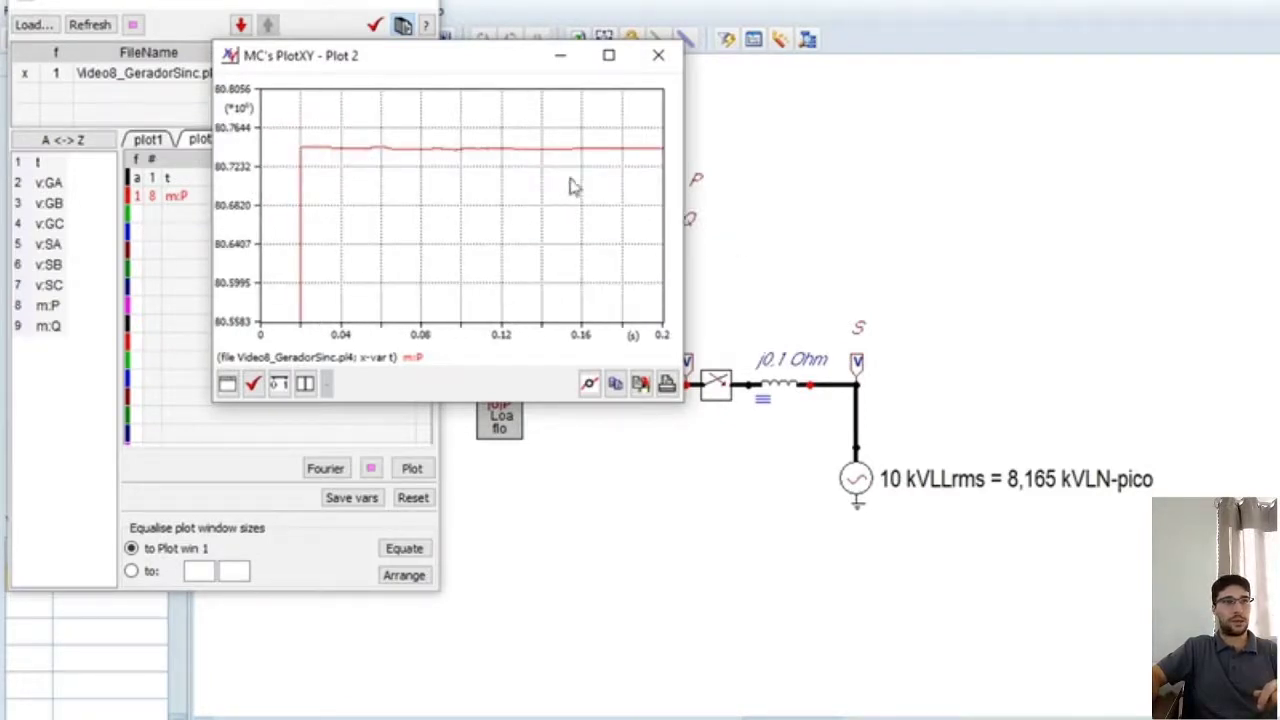
{"action": "left_click", "coordinate": [659, 55]}
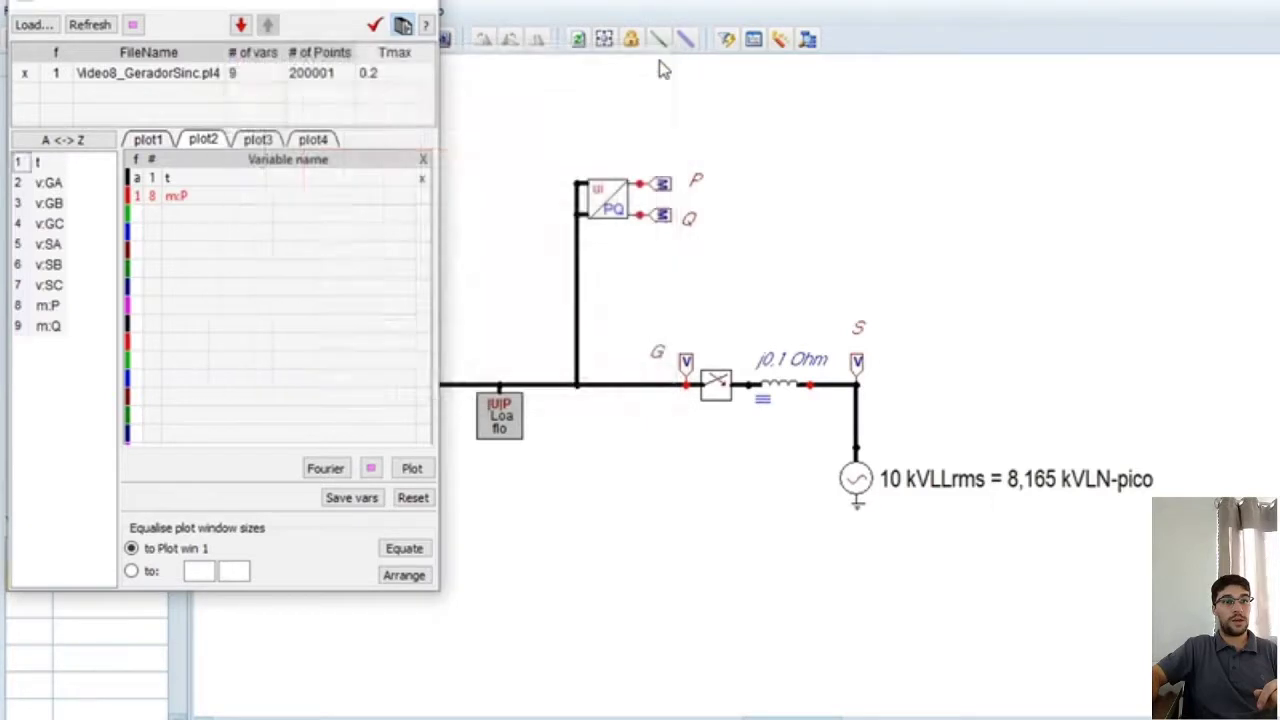
{"action": "left_click", "coordinate": [510, 187]}
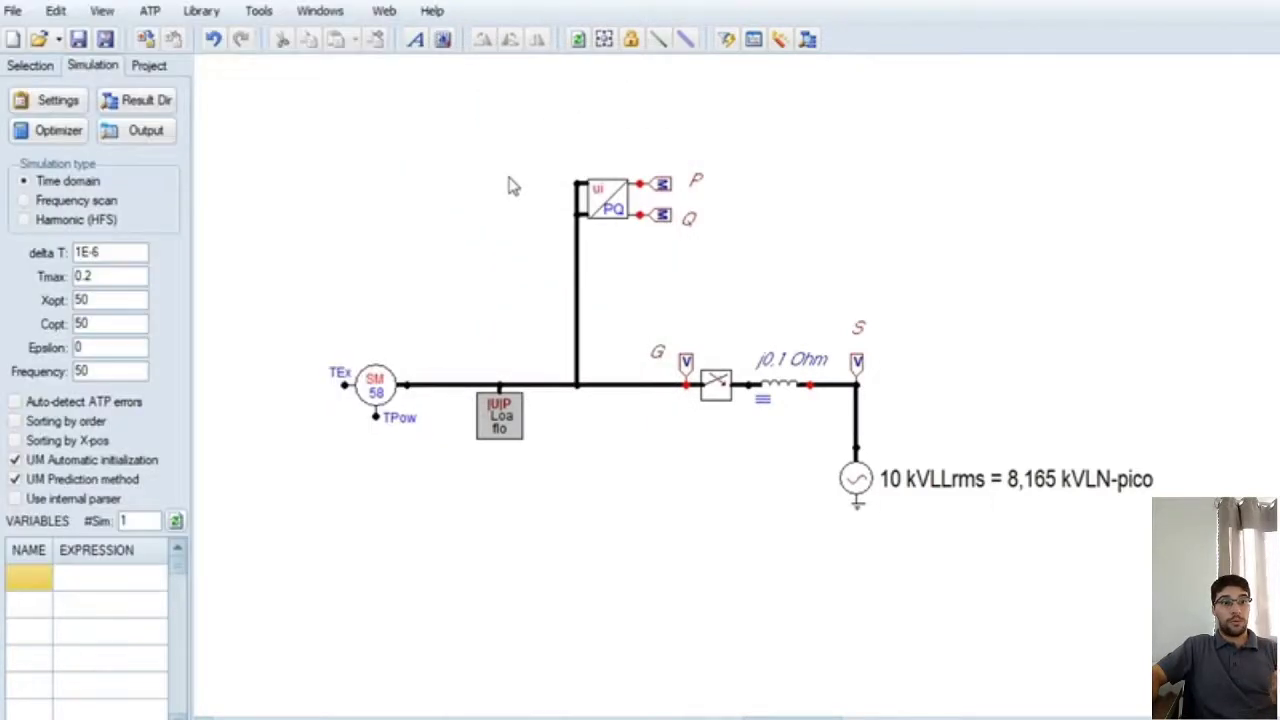
Step: View the simulation's LIS file and look through its load flow, phasor solution and time-step output for the convergence information
{"action": "left_click", "coordinate": [149, 12]}
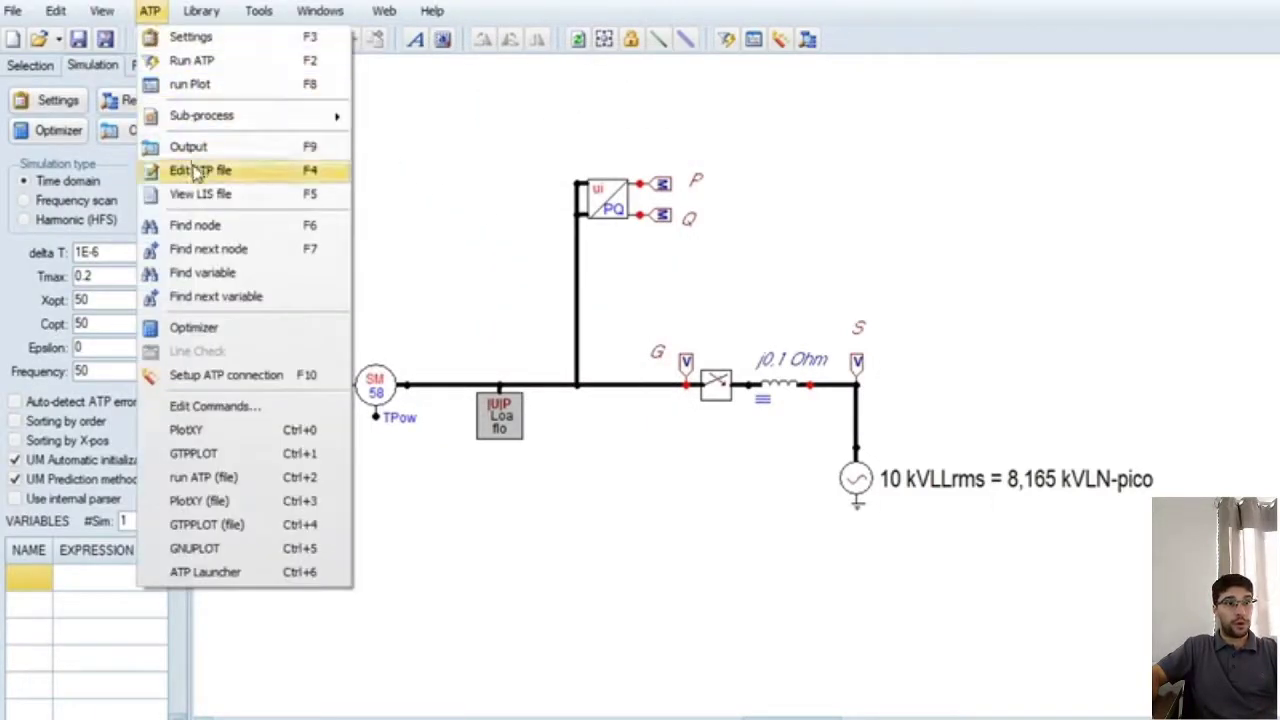
{"action": "left_click", "coordinate": [223, 197]}
{"action": "scroll", "coordinate": [160, 485], "scroll_direction": "down", "scroll_amount": 20}
{"action": "scroll", "coordinate": [160, 485], "scroll_direction": "down", "scroll_amount": 20}
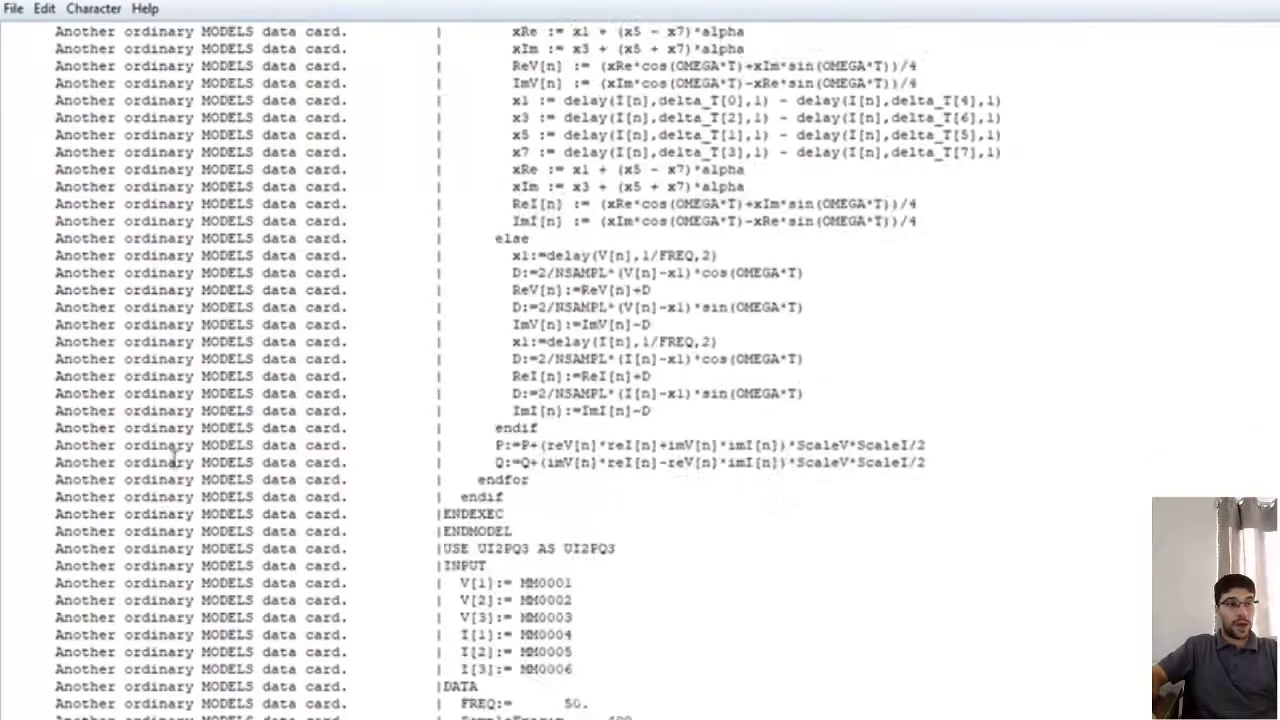
{"action": "scroll", "coordinate": [186, 446], "scroll_direction": "down", "scroll_amount": 20}
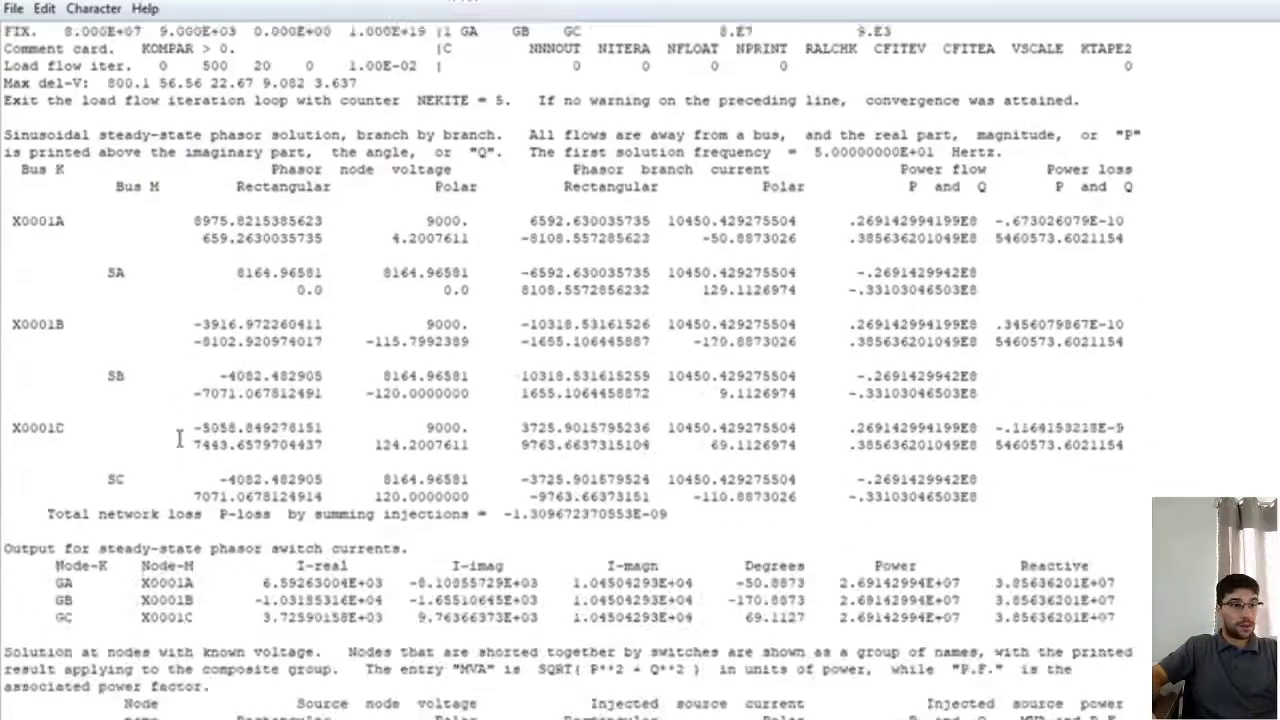
{"action": "scroll", "coordinate": [180, 431], "scroll_direction": "down", "scroll_amount": 15}
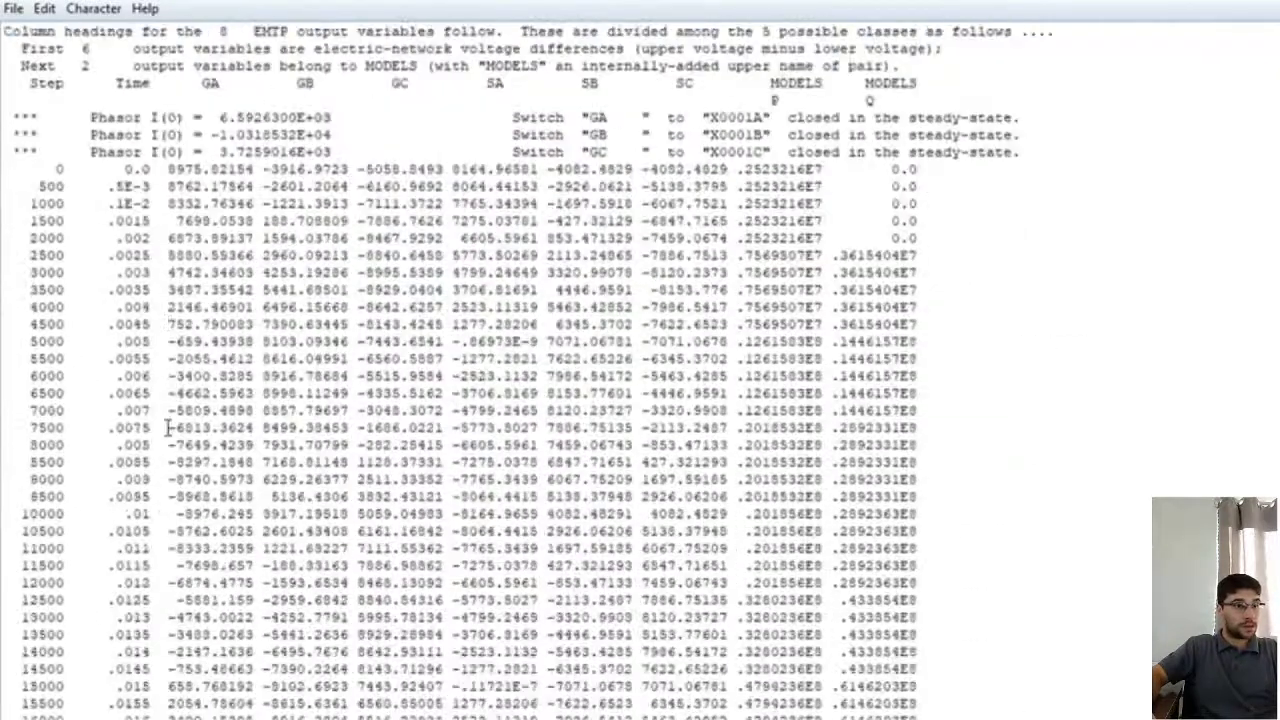
{"action": "scroll", "coordinate": [136, 448], "scroll_direction": "up", "scroll_amount": 3}
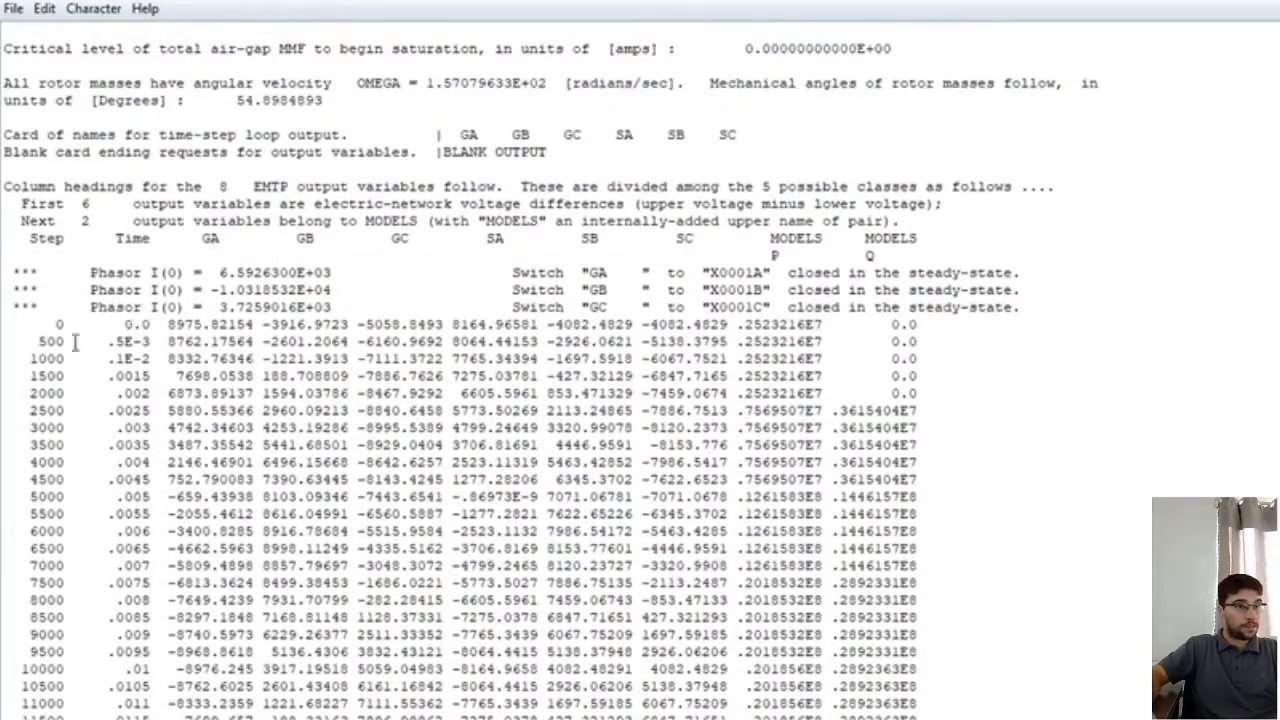
{"action": "scroll", "coordinate": [90, 333], "scroll_direction": "down", "scroll_amount": 20}
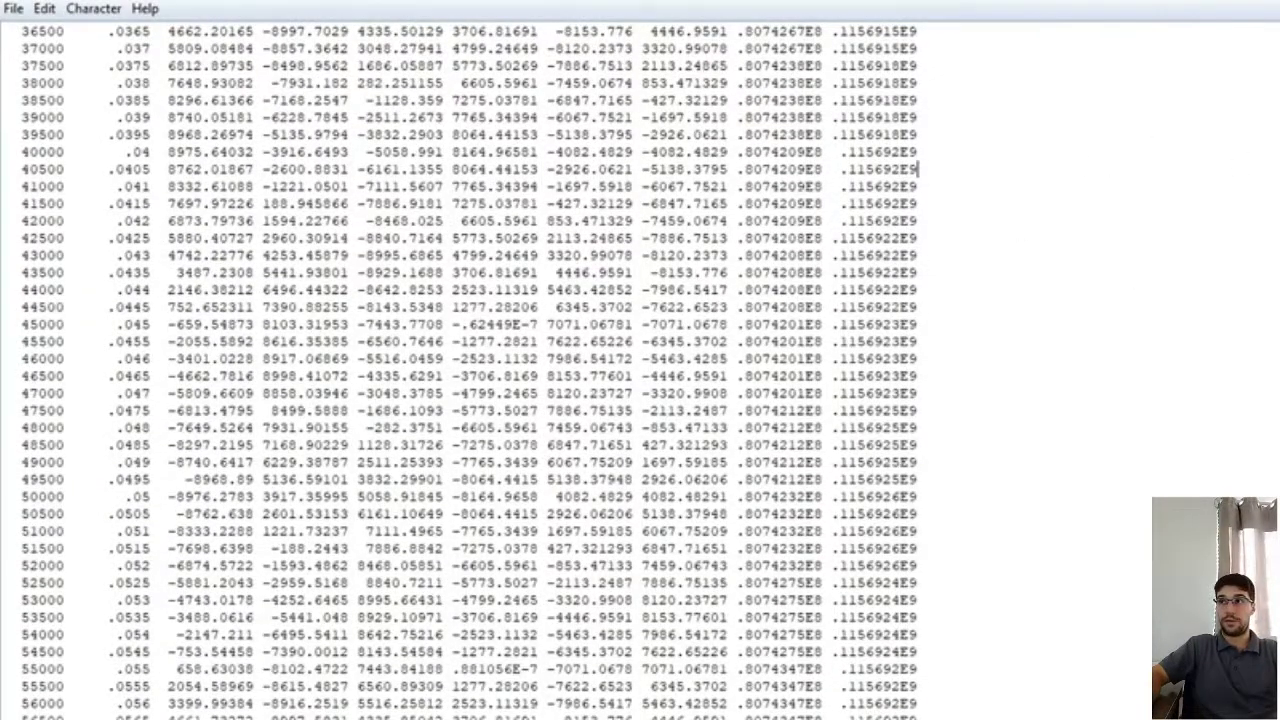
Step: Search the LIS file upward for "conver" to find the load flow convergence statement
{"action": "key", "text": "ctrl+f"}
{"action": "type", "text": "conver"}
{"action": "left_click", "coordinate": [941, 310]}
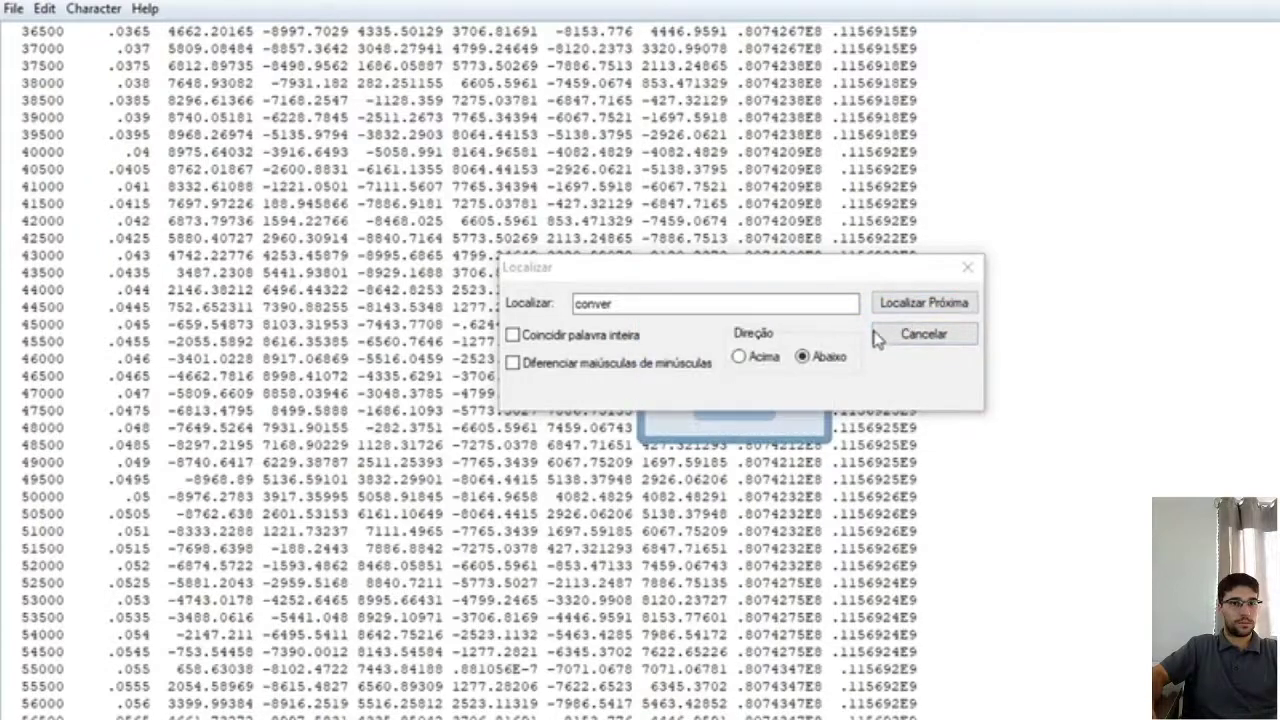
{"action": "left_click", "coordinate": [756, 428]}
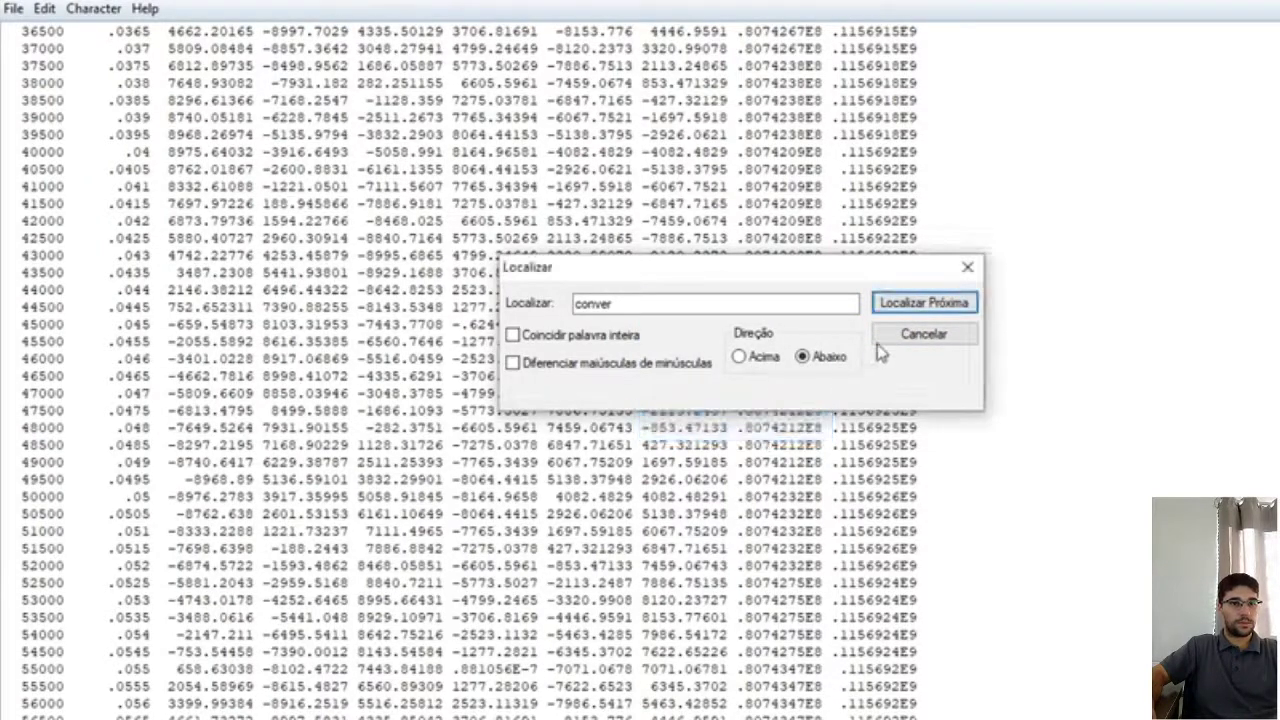
{"action": "left_click", "coordinate": [740, 357]}
{"action": "left_click", "coordinate": [885, 303]}
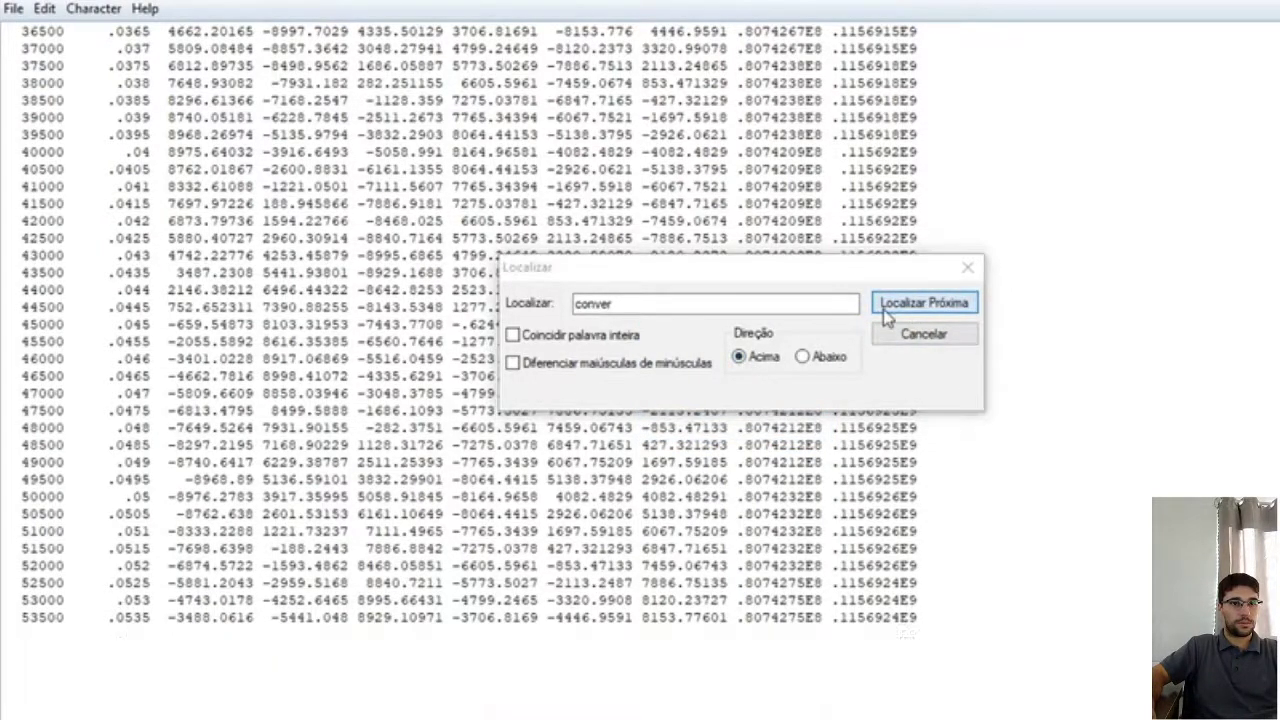
{"action": "left_click", "coordinate": [967, 268]}
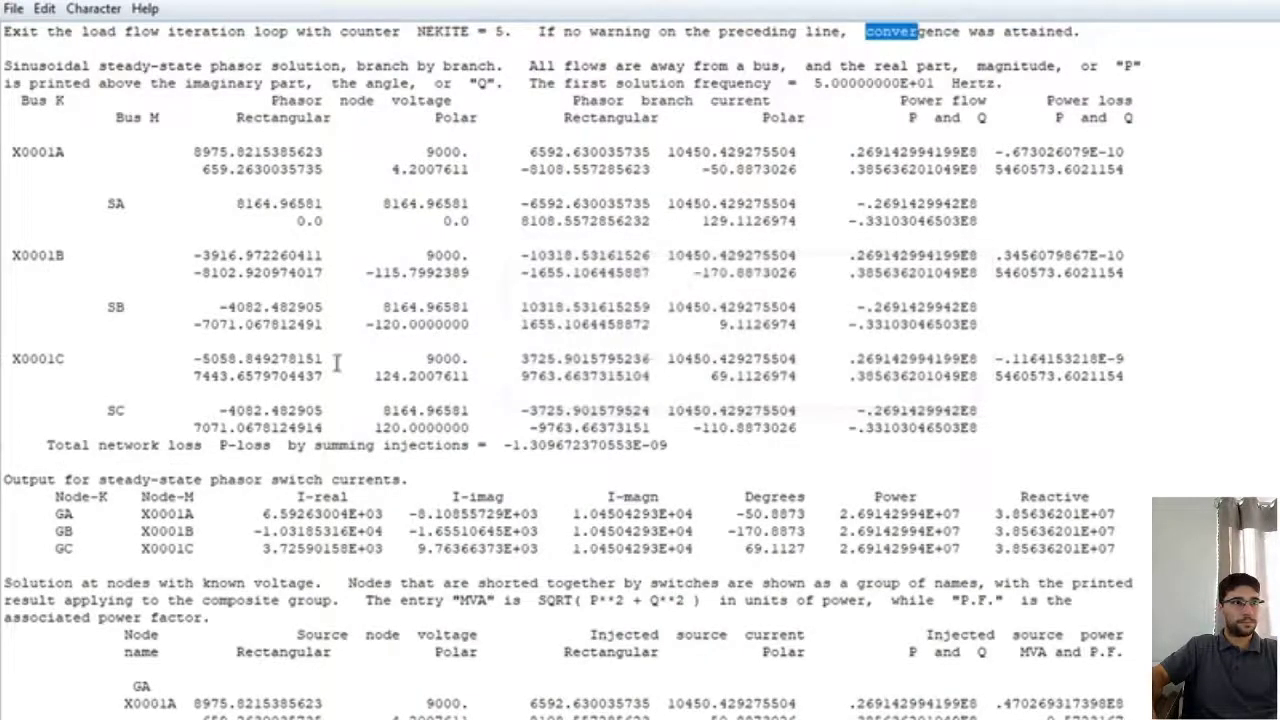
Step: Examine the load flow iteration settings, the Max del-V values and the convergence statement in the LIS file
{"action": "scroll", "coordinate": [218, 213], "scroll_direction": "up", "scroll_amount": 3}
{"action": "left_click_drag", "start_coordinate": [31, 186], "coordinate": [1078, 183]}
{"action": "scroll", "coordinate": [948, 232], "scroll_direction": "up", "scroll_amount": 2}
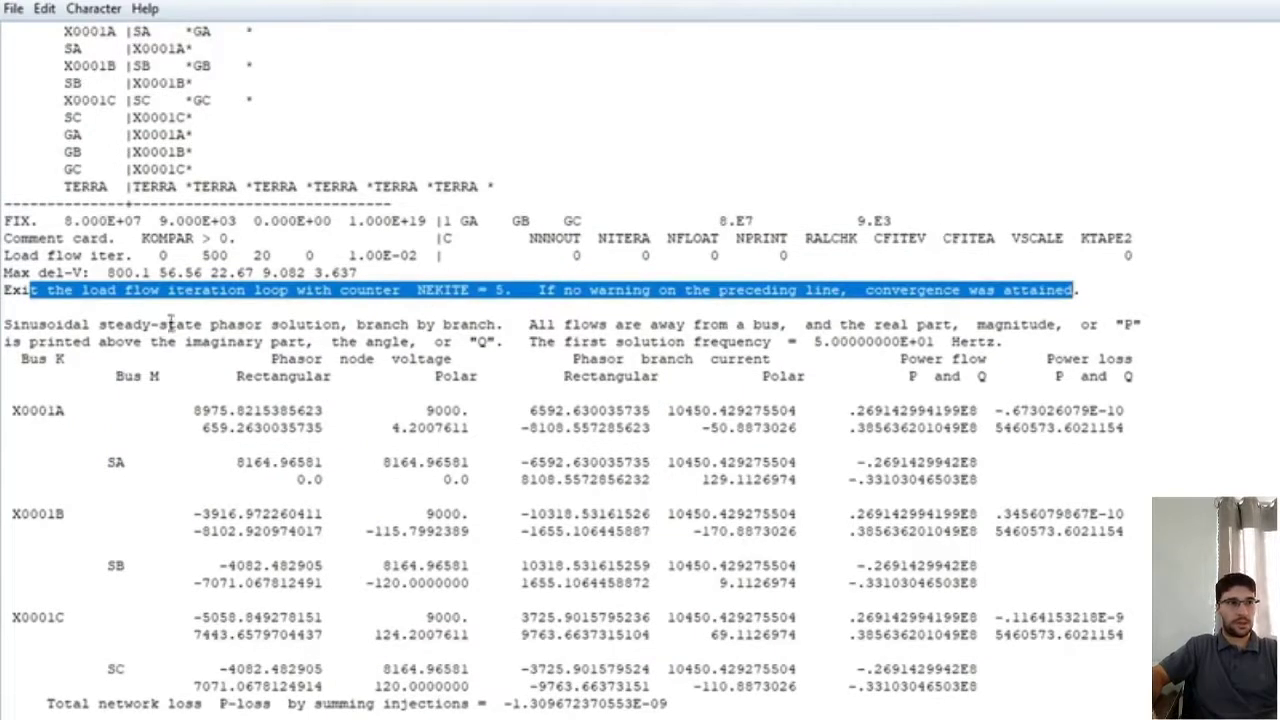
{"action": "left_click_drag", "start_coordinate": [12, 255], "coordinate": [76, 258]}
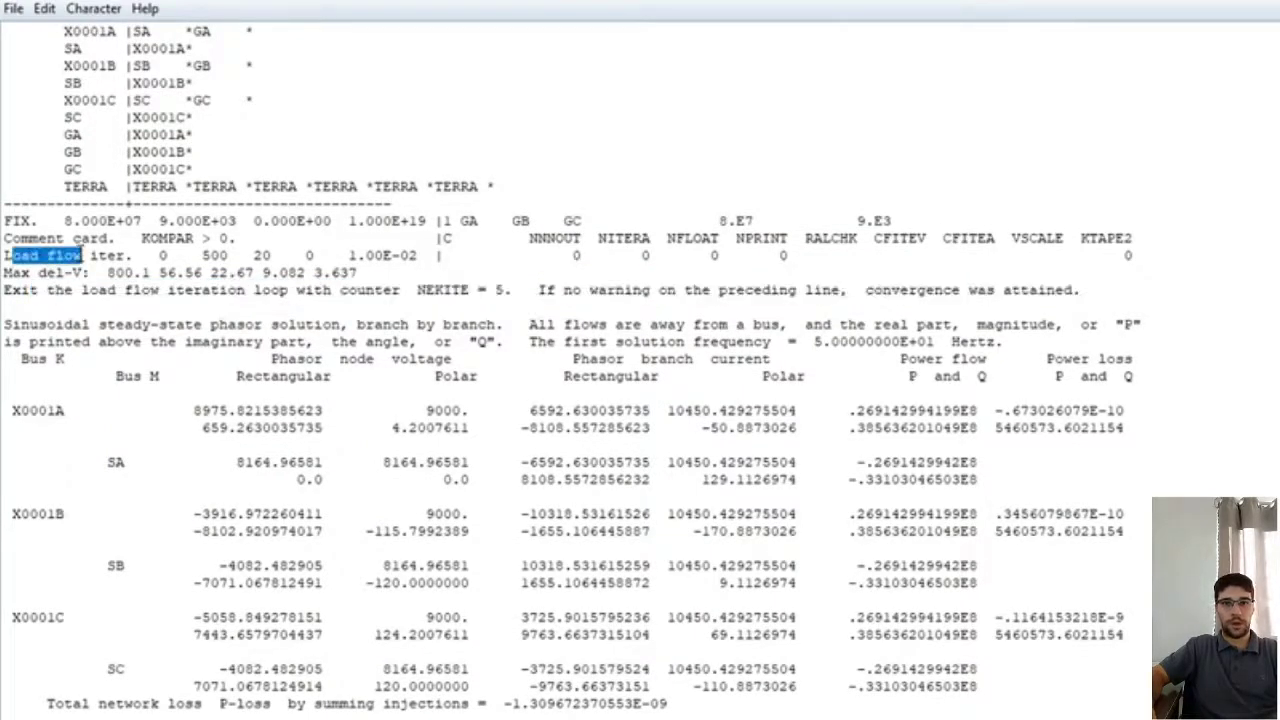
{"action": "scroll", "coordinate": [78, 258], "scroll_direction": "up", "scroll_amount": 1}
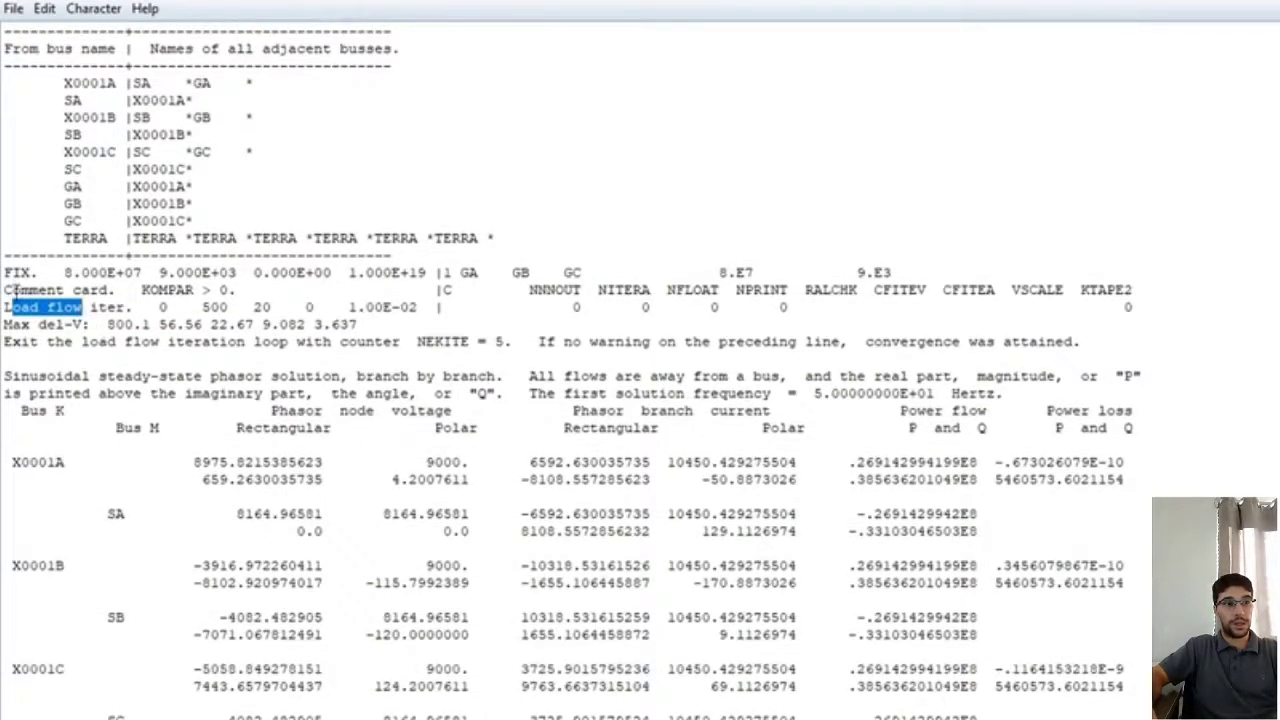
{"action": "left_click_drag", "start_coordinate": [10, 307], "coordinate": [271, 307]}
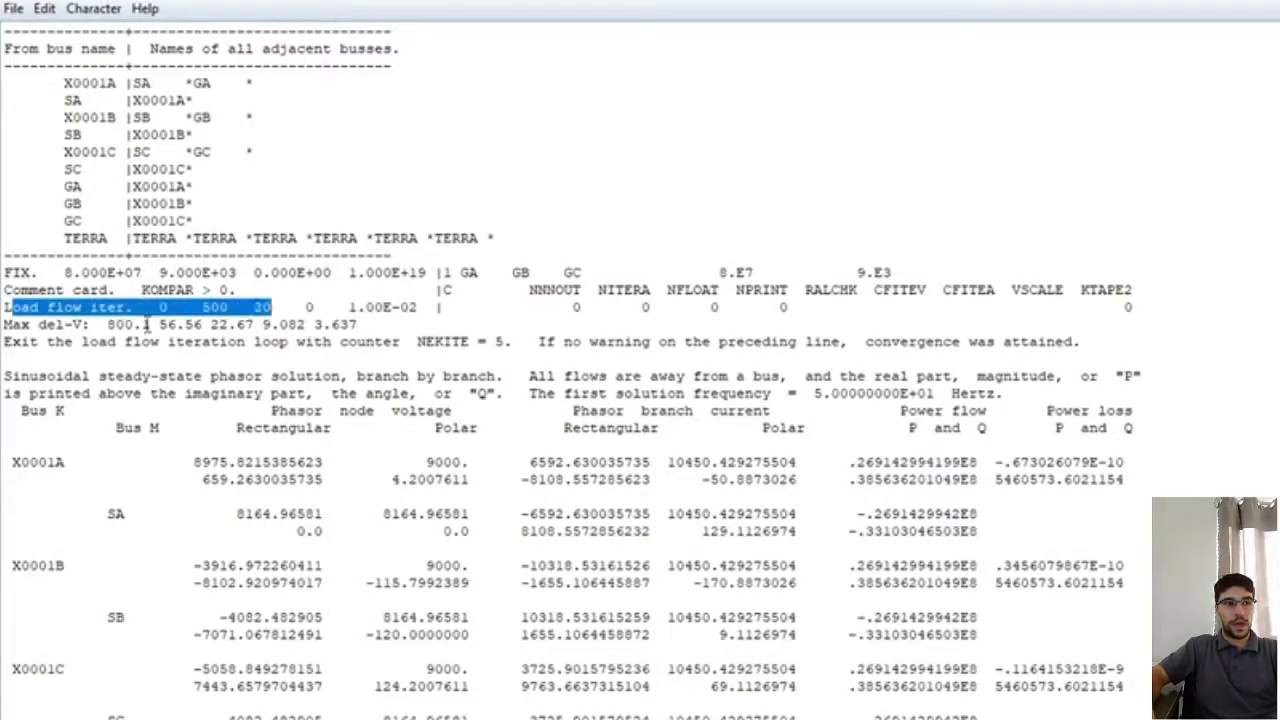
{"action": "left_click_drag", "start_coordinate": [4, 324], "coordinate": [395, 324]}
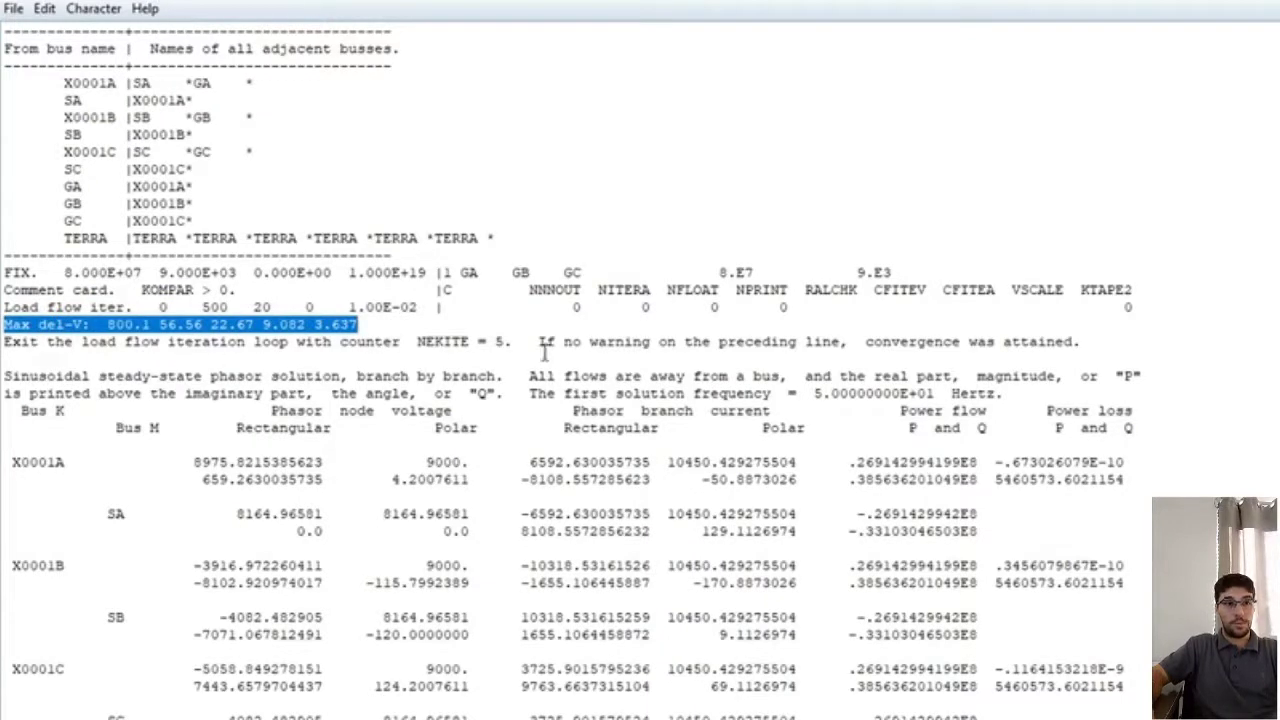
{"action": "left_click_drag", "start_coordinate": [540, 336], "coordinate": [852, 346]}
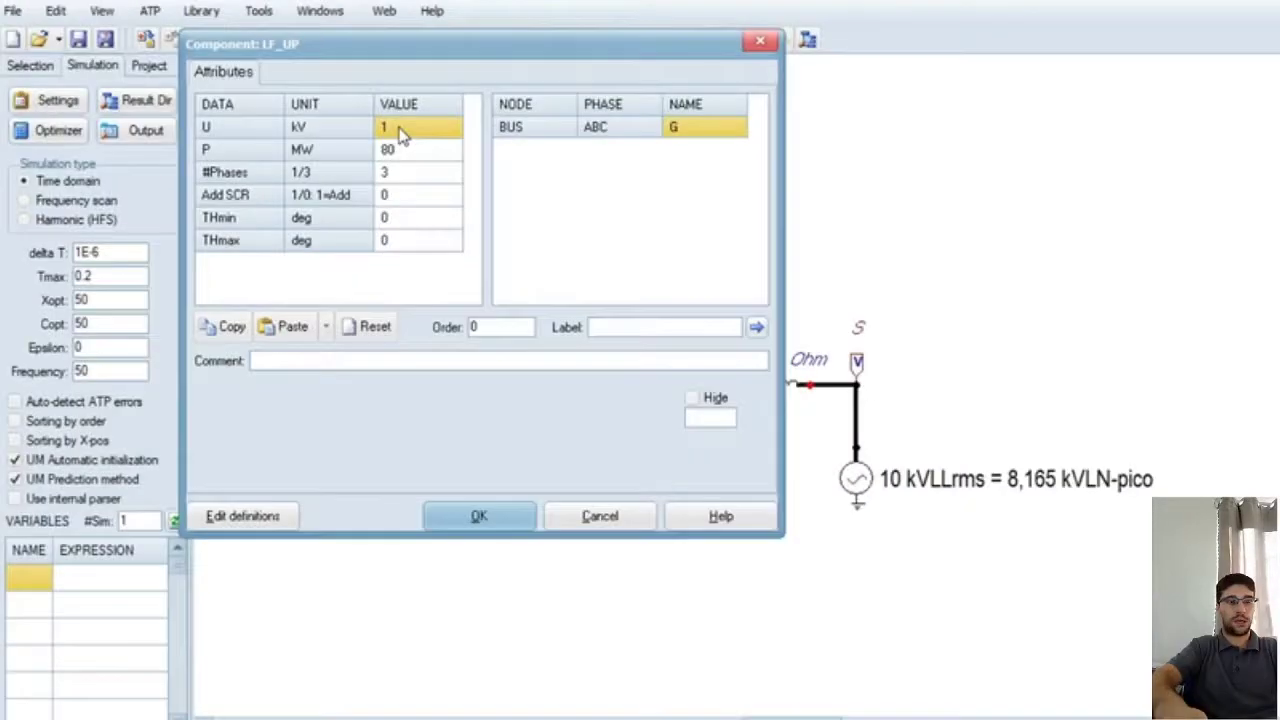
Step: Set the load flow component's voltage U to 0.5 kV and run the simulation
{"action": "left_click", "coordinate": [400, 130]}
{"action": "type", "text": "0.5"}
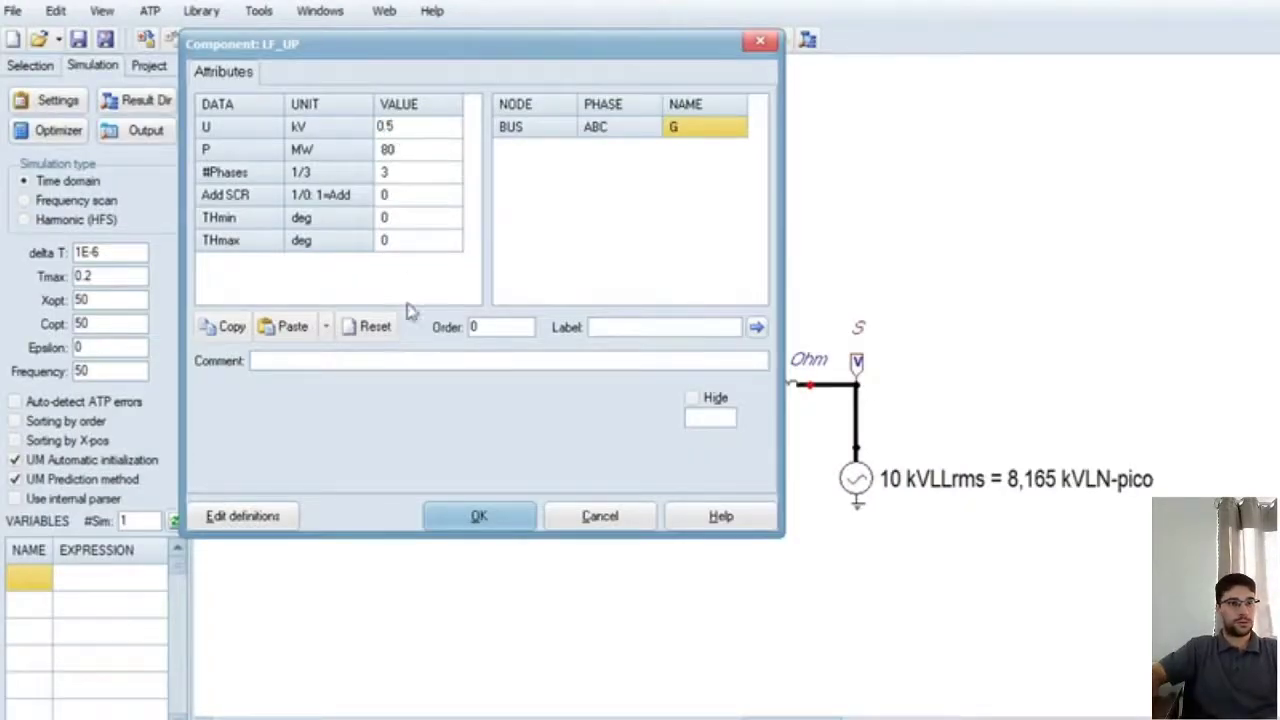
{"action": "left_click", "coordinate": [479, 516]}
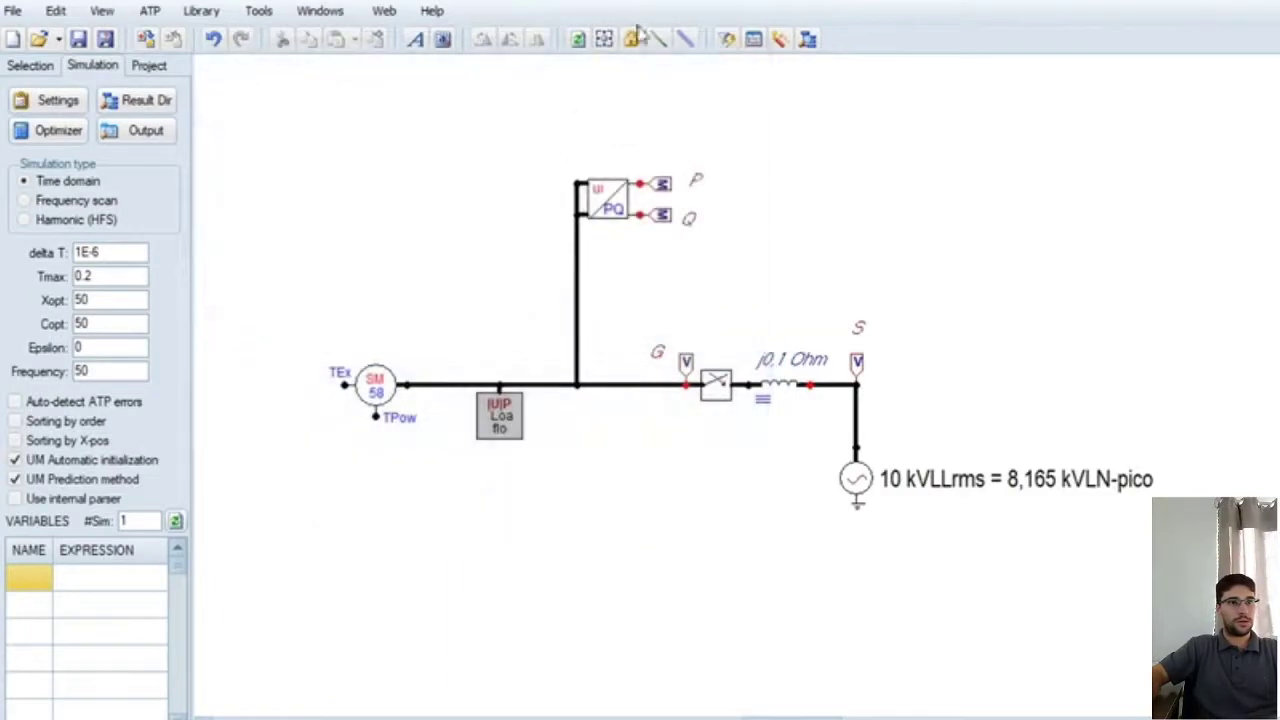
{"action": "left_click", "coordinate": [722, 40]}
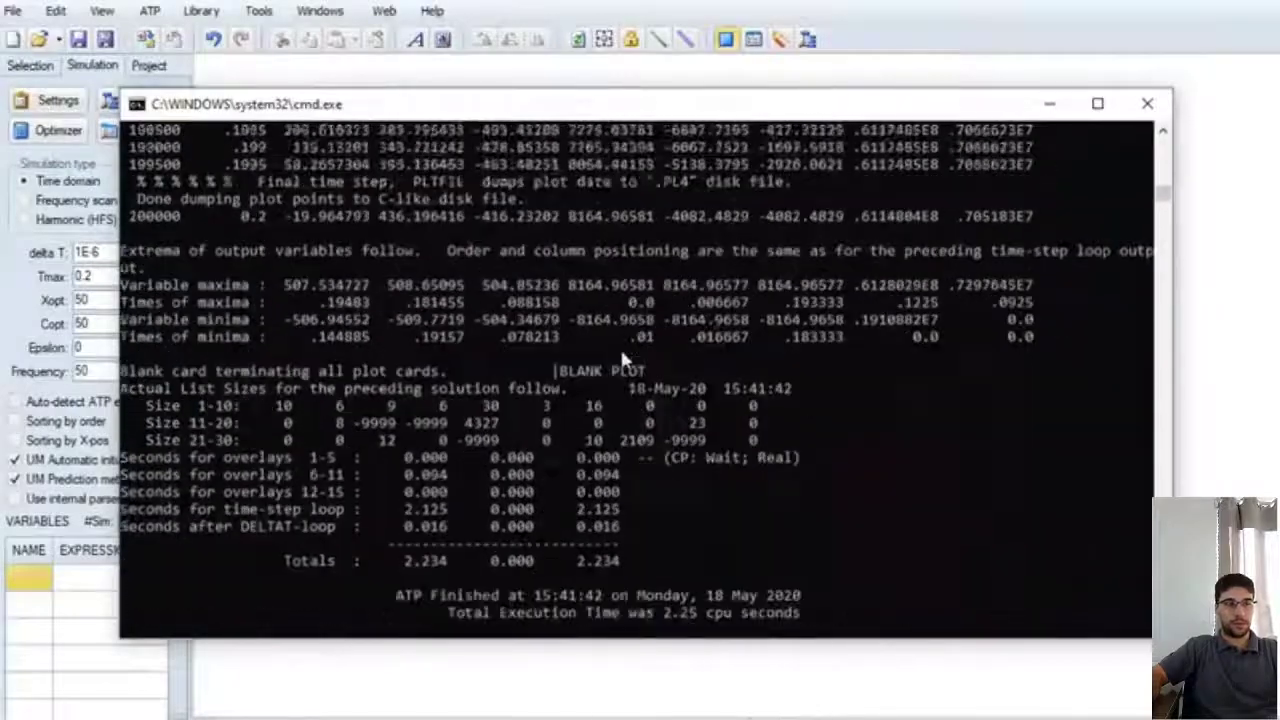
{"action": "key", "text": "Return"}
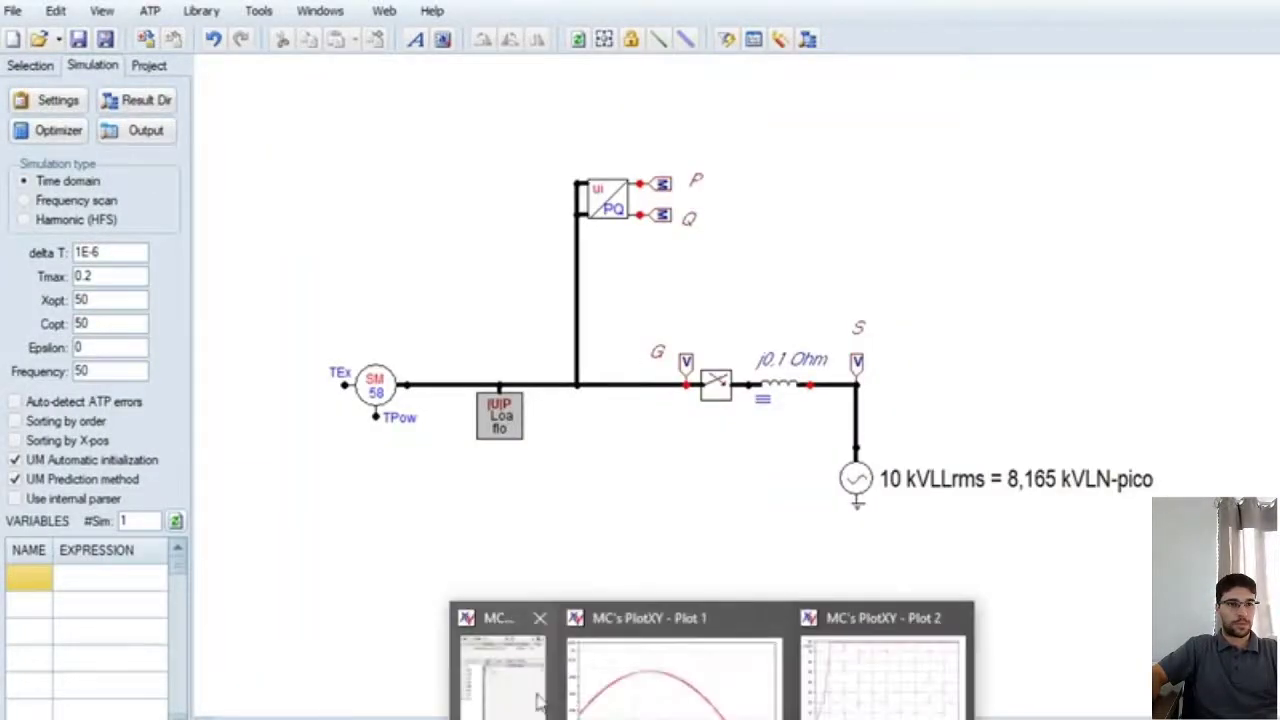
Step: Refresh the PlotXY results and zoom in on the m:P curve to check the active power
{"action": "left_click", "coordinate": [500, 657]}
{"action": "left_click", "coordinate": [90, 25]}
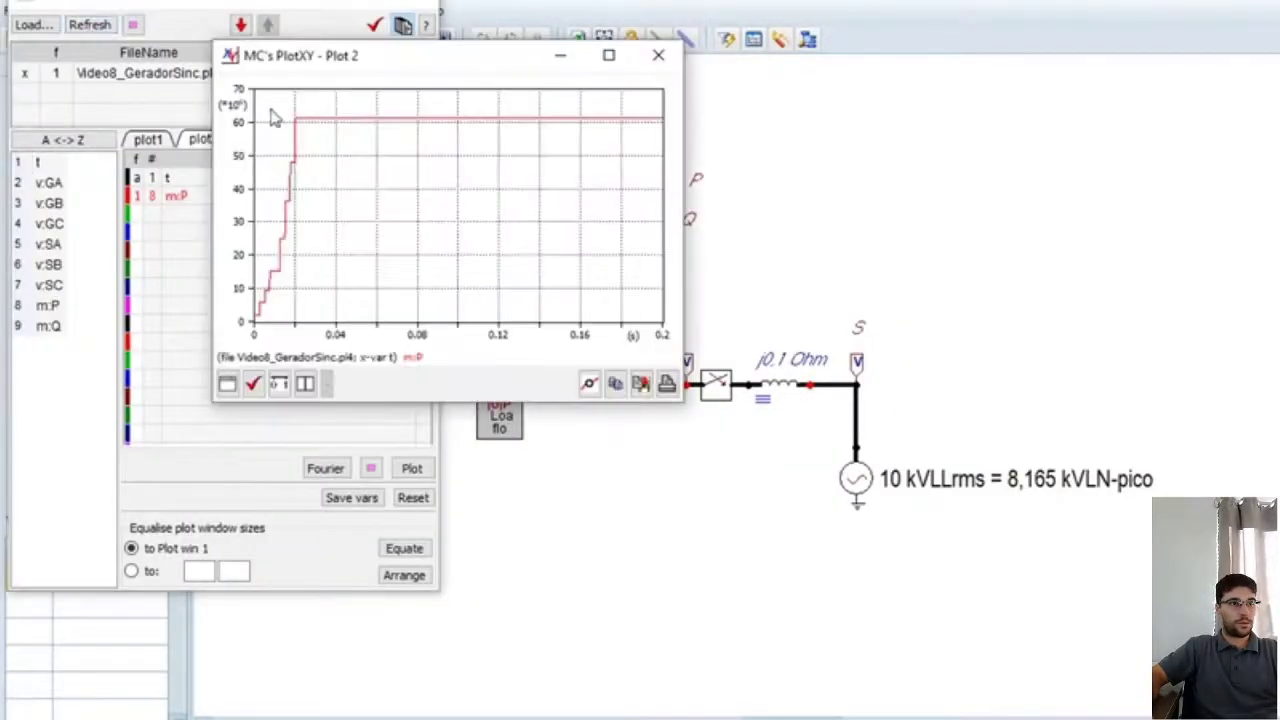
{"action": "left_click_drag", "start_coordinate": [272, 114], "coordinate": [628, 186]}
{"action": "left_click_drag", "start_coordinate": [352, 123], "coordinate": [714, 214]}
{"action": "right_click", "coordinate": [460, 230]}
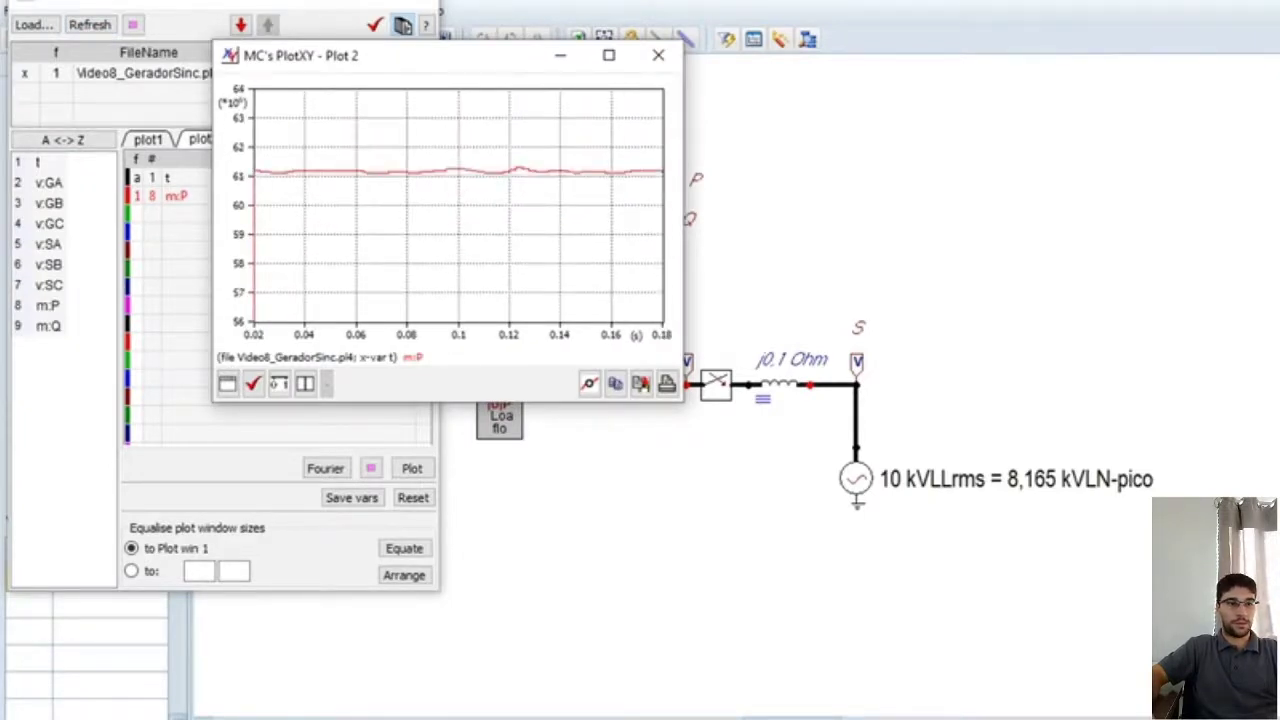
{"action": "left_click", "coordinate": [980, 229]}
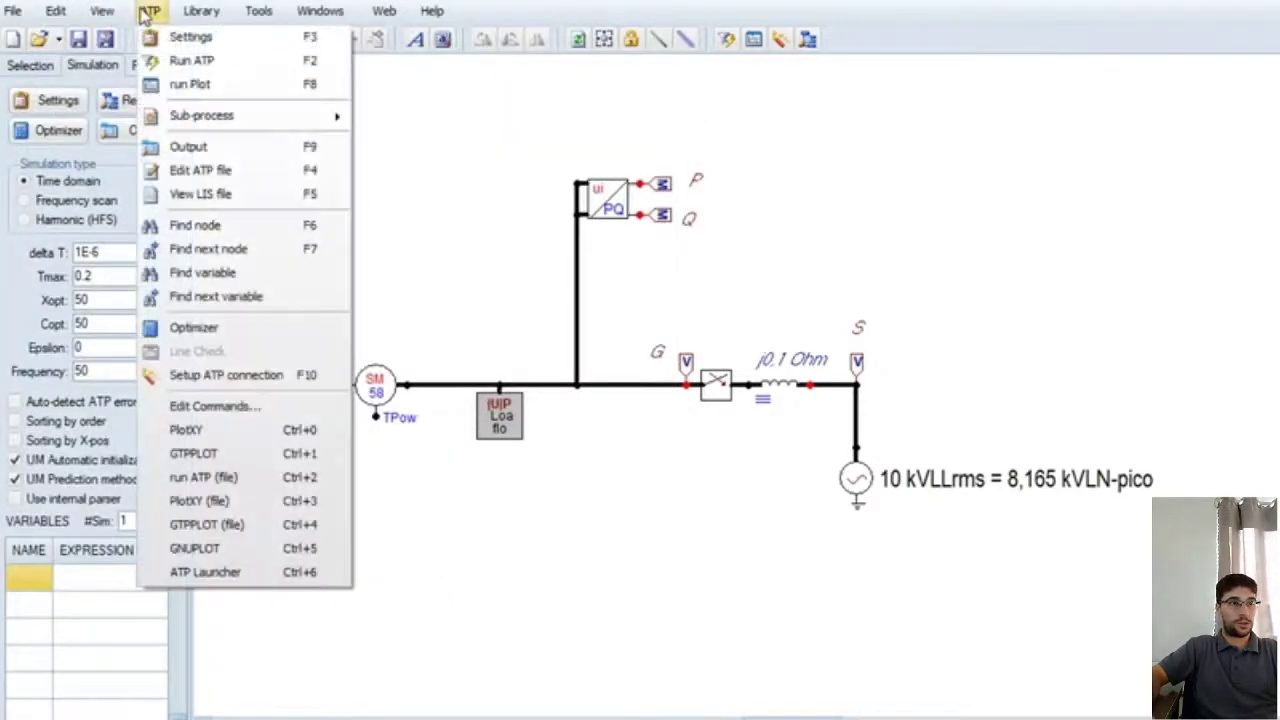
Step: View the LIS file of the new run and search it for "load fl" to find the load flow iterations
{"action": "left_click", "coordinate": [200, 194]}
{"action": "key", "text": "ctrl+f"}
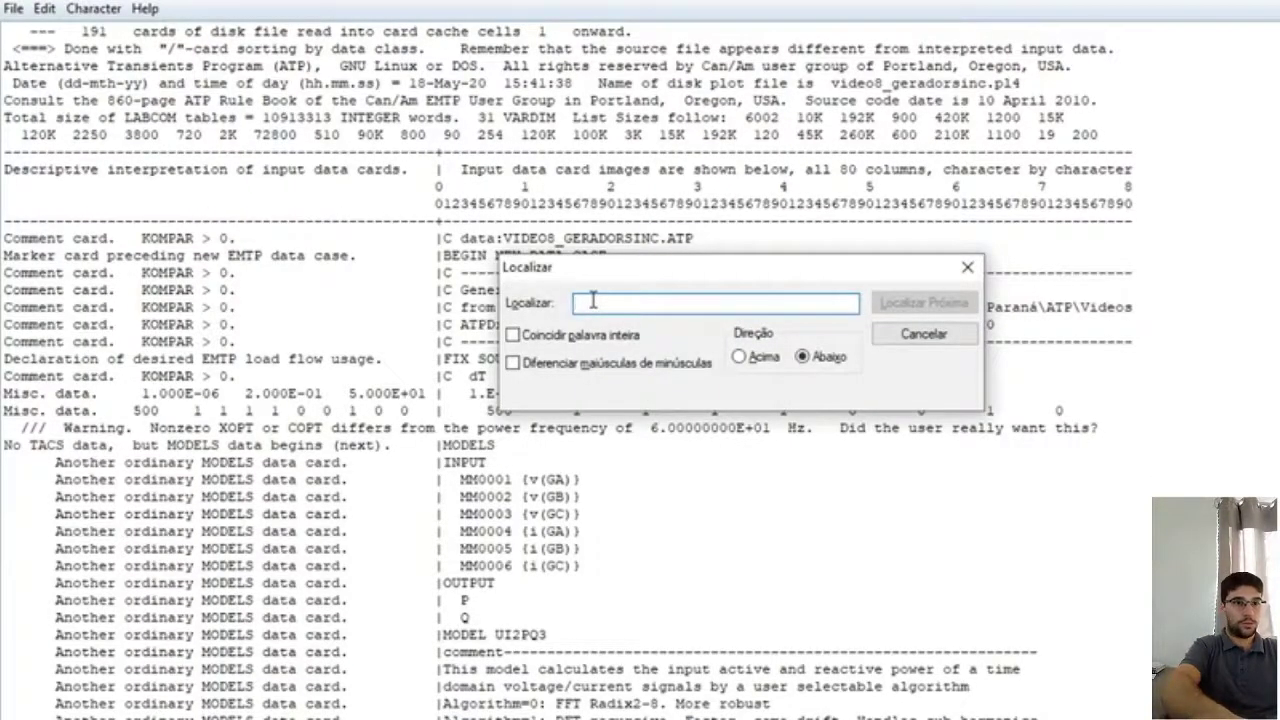
{"action": "type", "text": "load fl"}
{"action": "left_click", "coordinate": [900, 303]}
{"action": "left_click", "coordinate": [897, 305]}
{"action": "scroll", "coordinate": [104, 583], "scroll_direction": "down", "scroll_amount": 11}
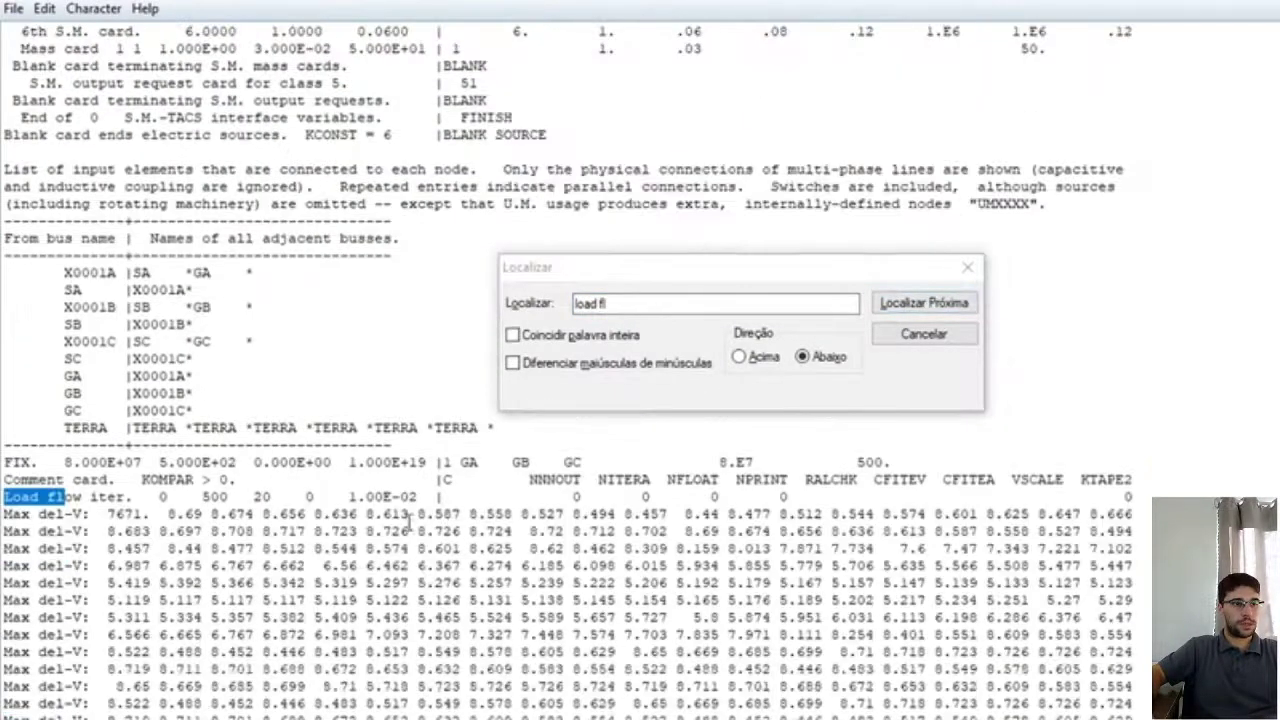
Step: Examine the message below the load flow iterations in the LIS file, including its initialization note, and close the search
{"action": "left_click_drag", "start_coordinate": [104, 583], "coordinate": [1030, 583]}
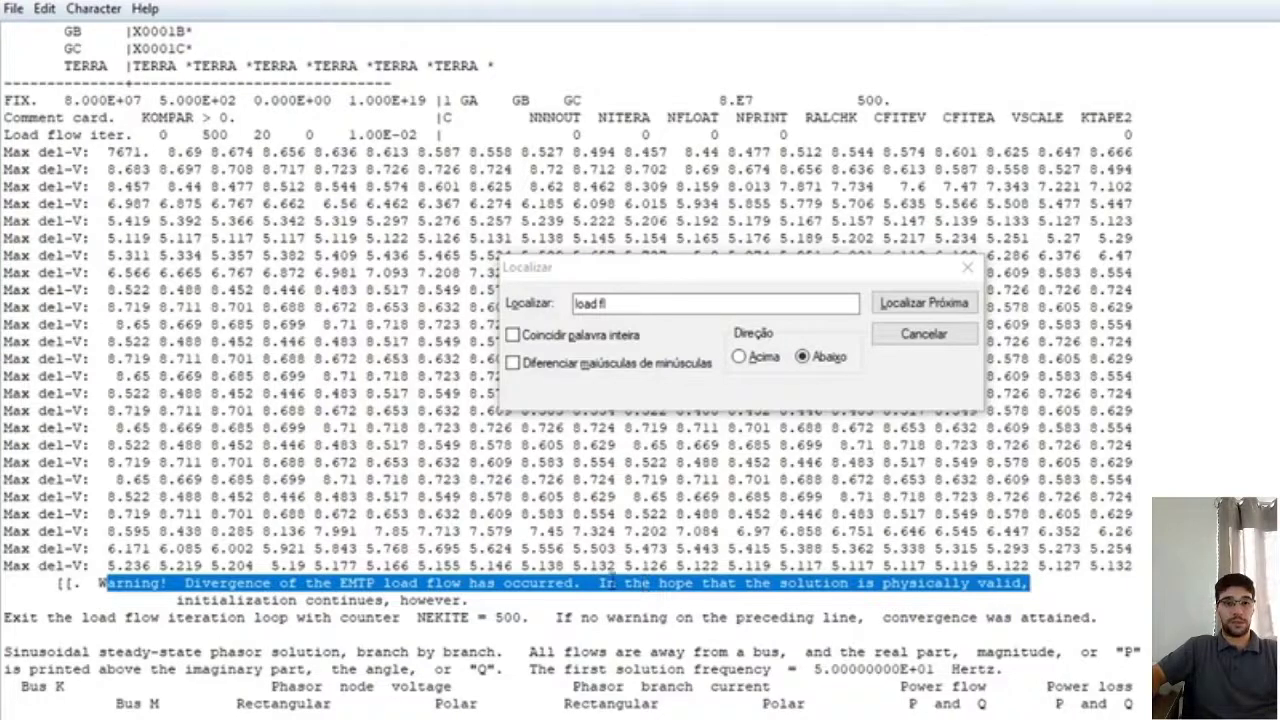
{"action": "left_click", "coordinate": [645, 575]}
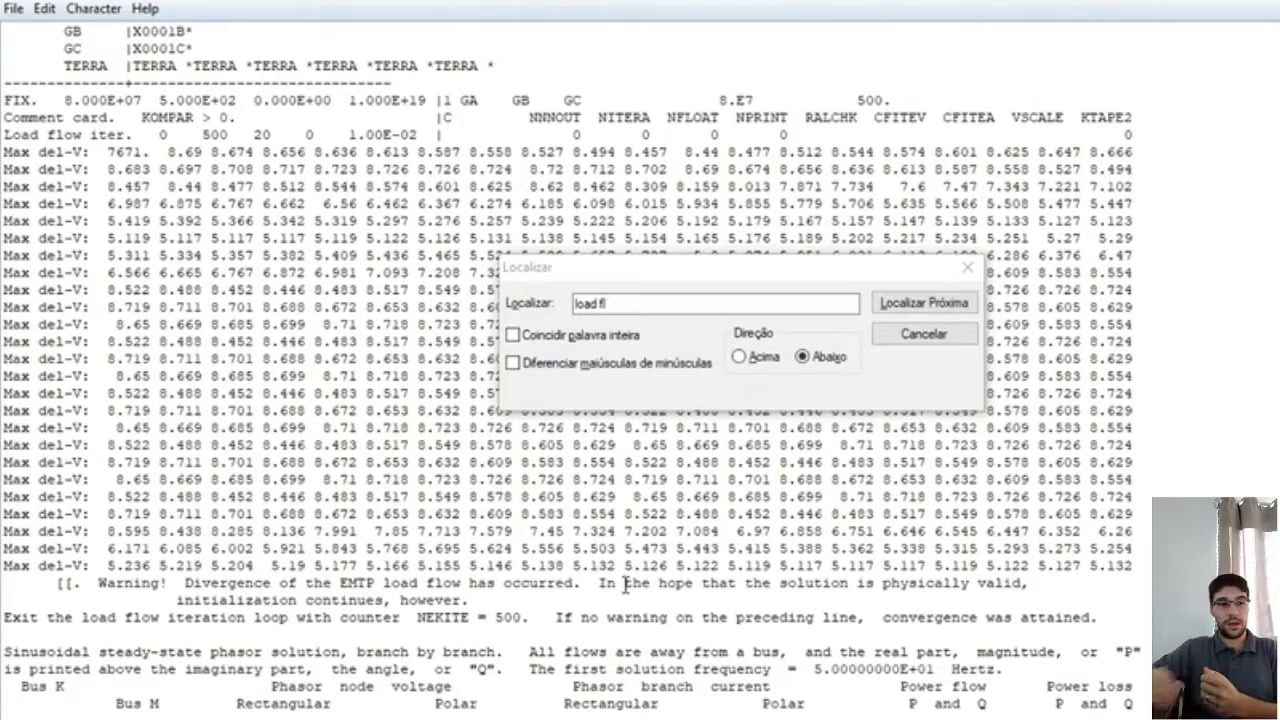
{"action": "left_click_drag", "start_coordinate": [556, 617], "coordinate": [770, 617]}
{"action": "left_click_drag", "start_coordinate": [200, 583], "coordinate": [1022, 584]}
{"action": "left_click_drag", "start_coordinate": [177, 600], "coordinate": [474, 602]}
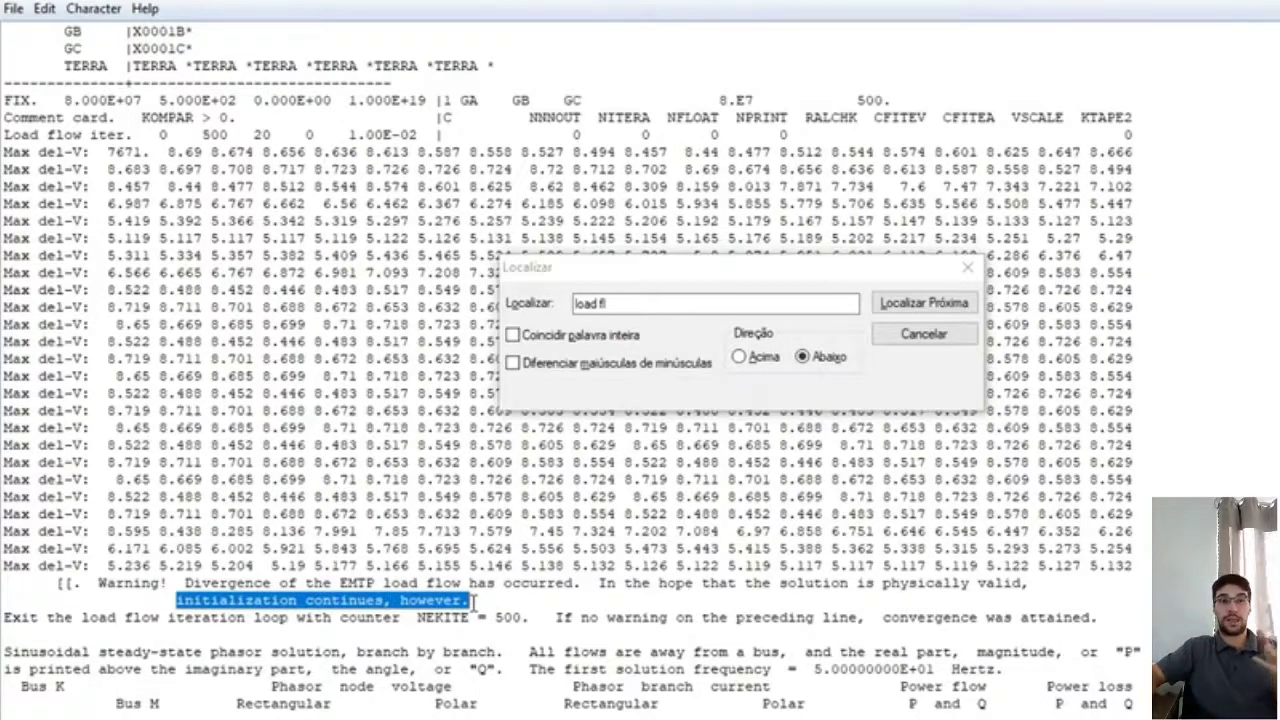
{"action": "left_click", "coordinate": [967, 268]}
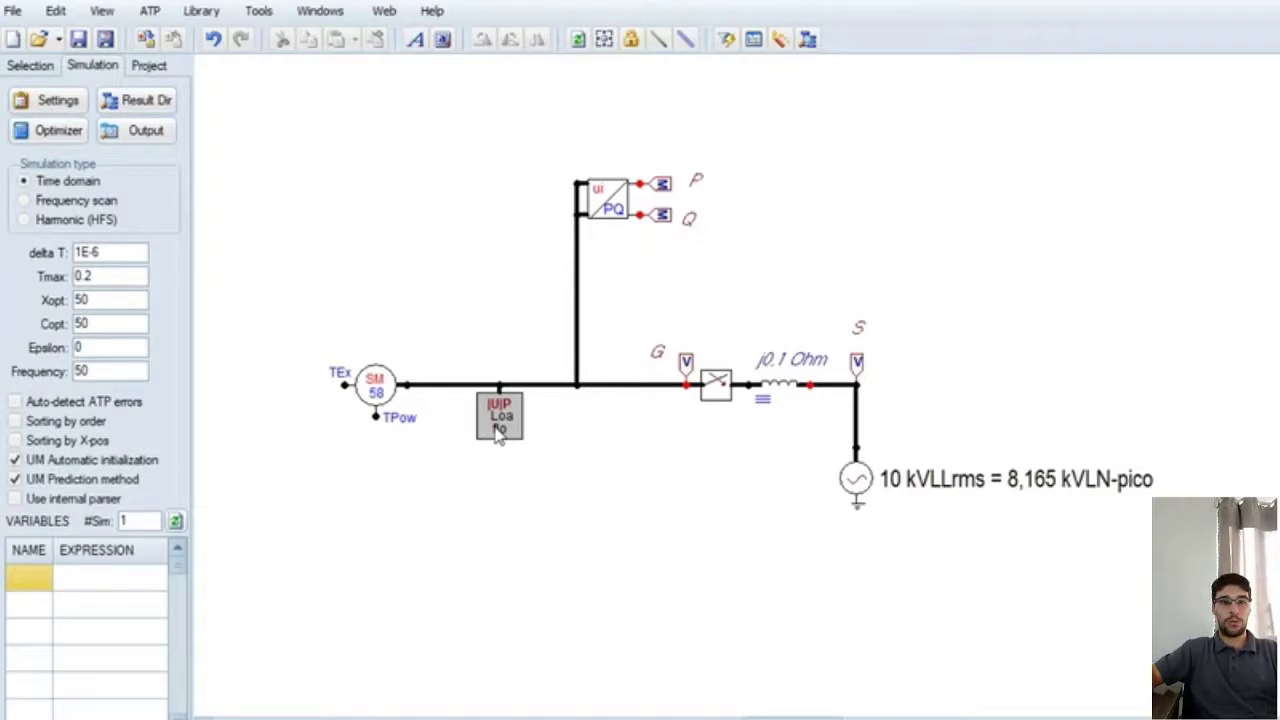
Step: Set the load flow component's voltage U to 8.5 kV, run the simulation and close its output window
{"action": "double_click", "coordinate": [499, 430]}
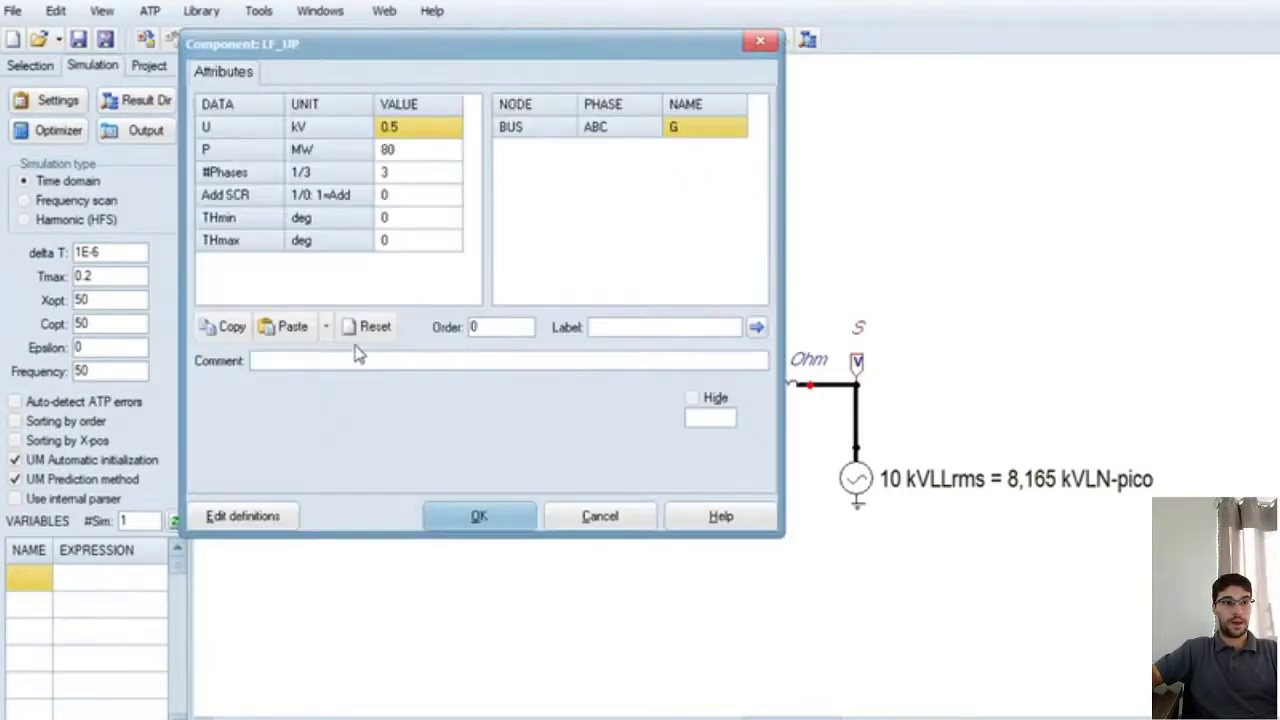
{"action": "left_click", "coordinate": [427, 129]}
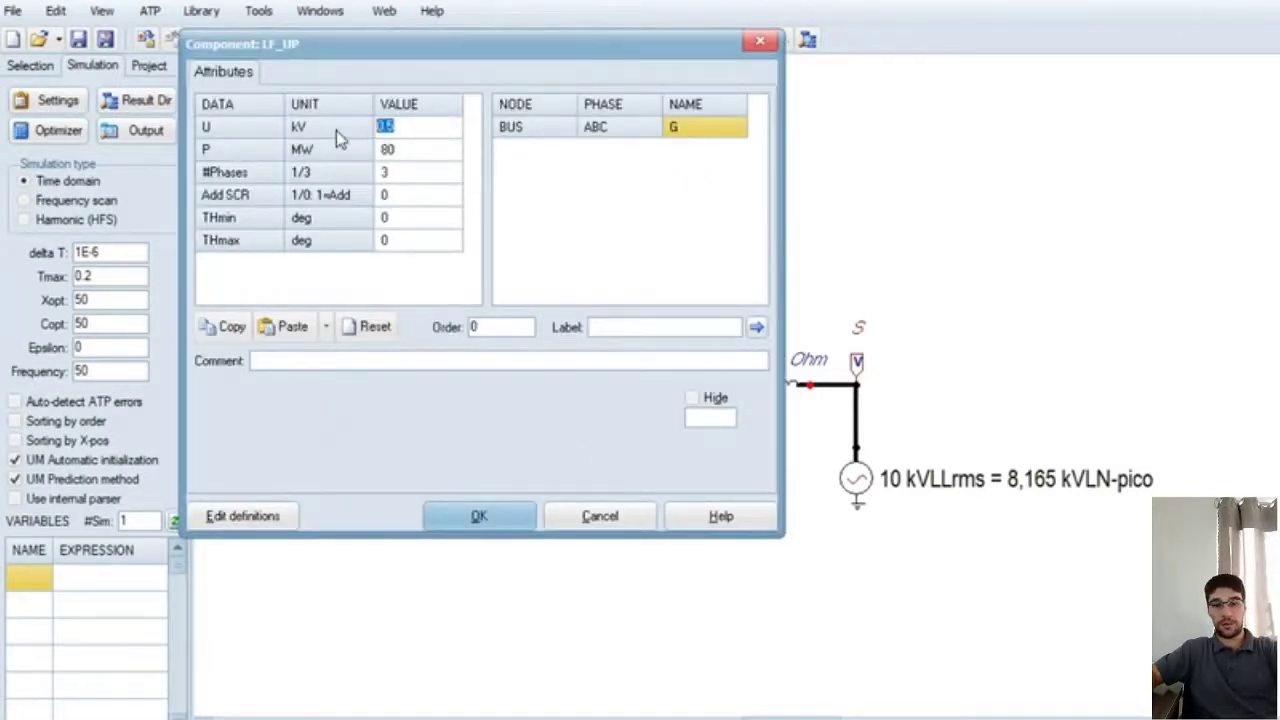
{"action": "type", "text": "8"}
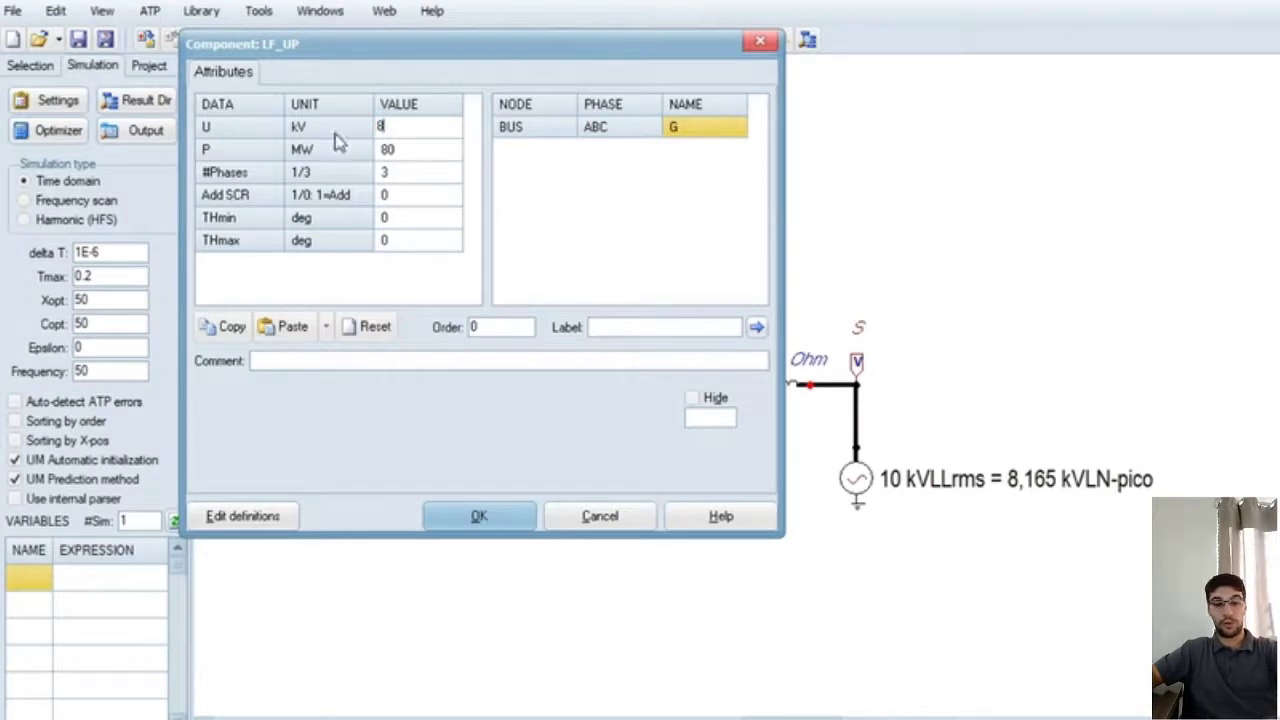
{"action": "type", "text": ".1"}
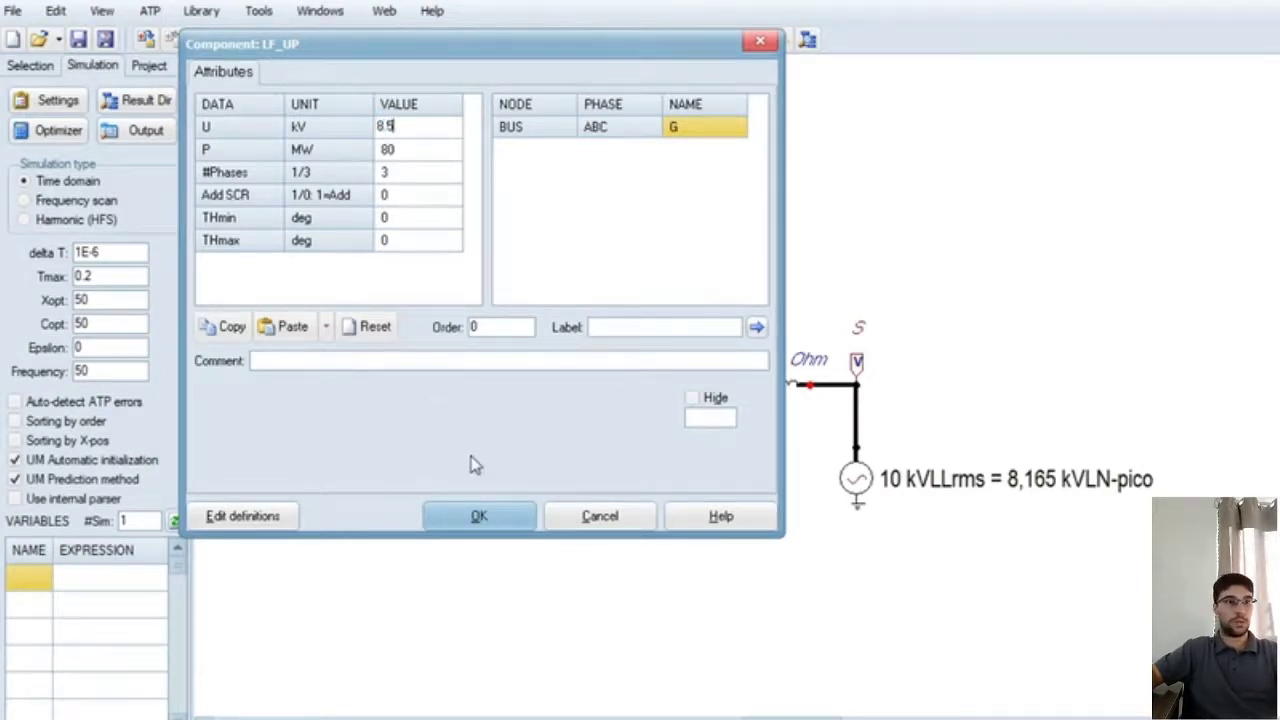
{"action": "left_click", "coordinate": [497, 516]}
{"action": "left_click", "coordinate": [726, 40]}
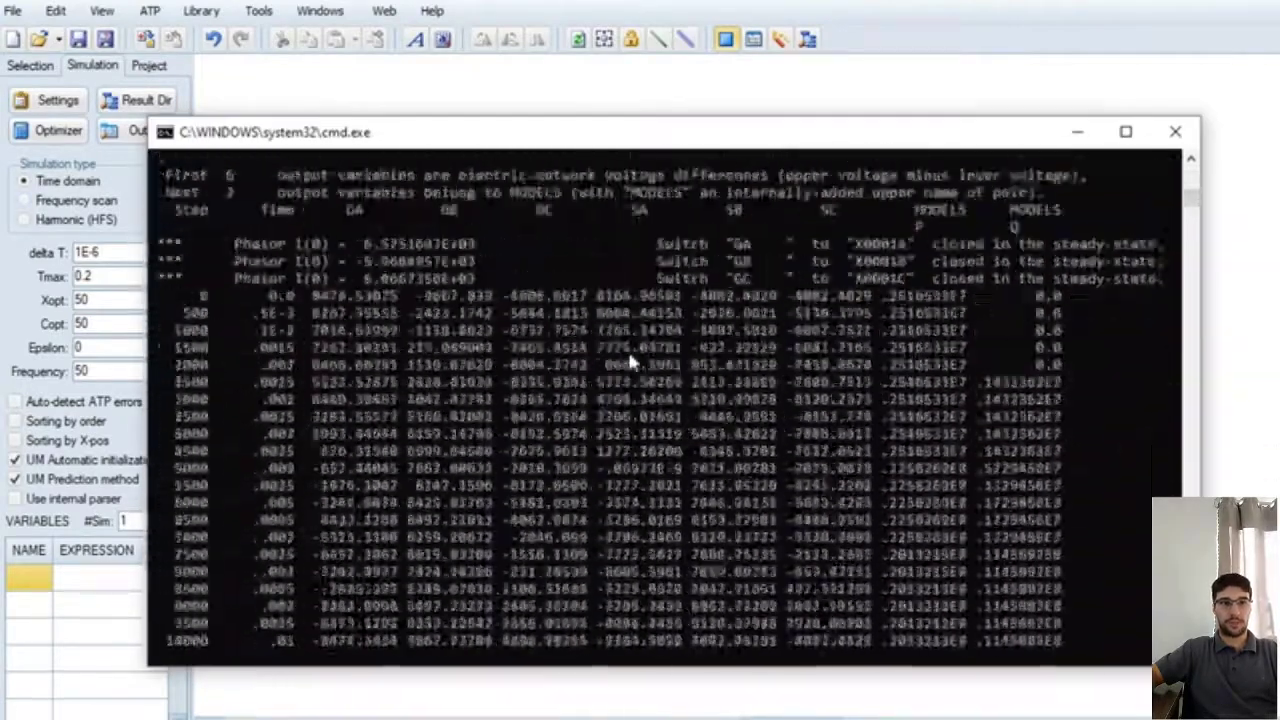
{"action": "left_click", "coordinate": [1176, 133]}
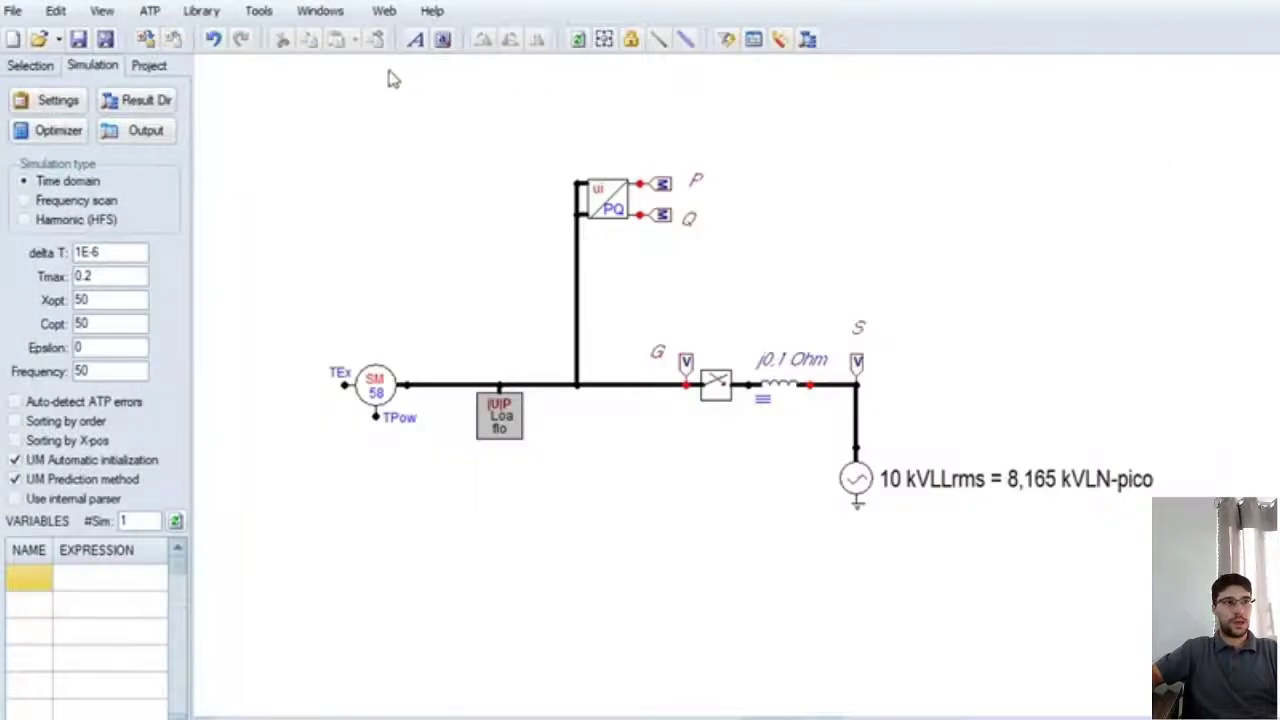
Step: Open the generated ATP file and examine the /LOAD FLOW card's node names, active power and voltage values
{"action": "left_click", "coordinate": [149, 11]}
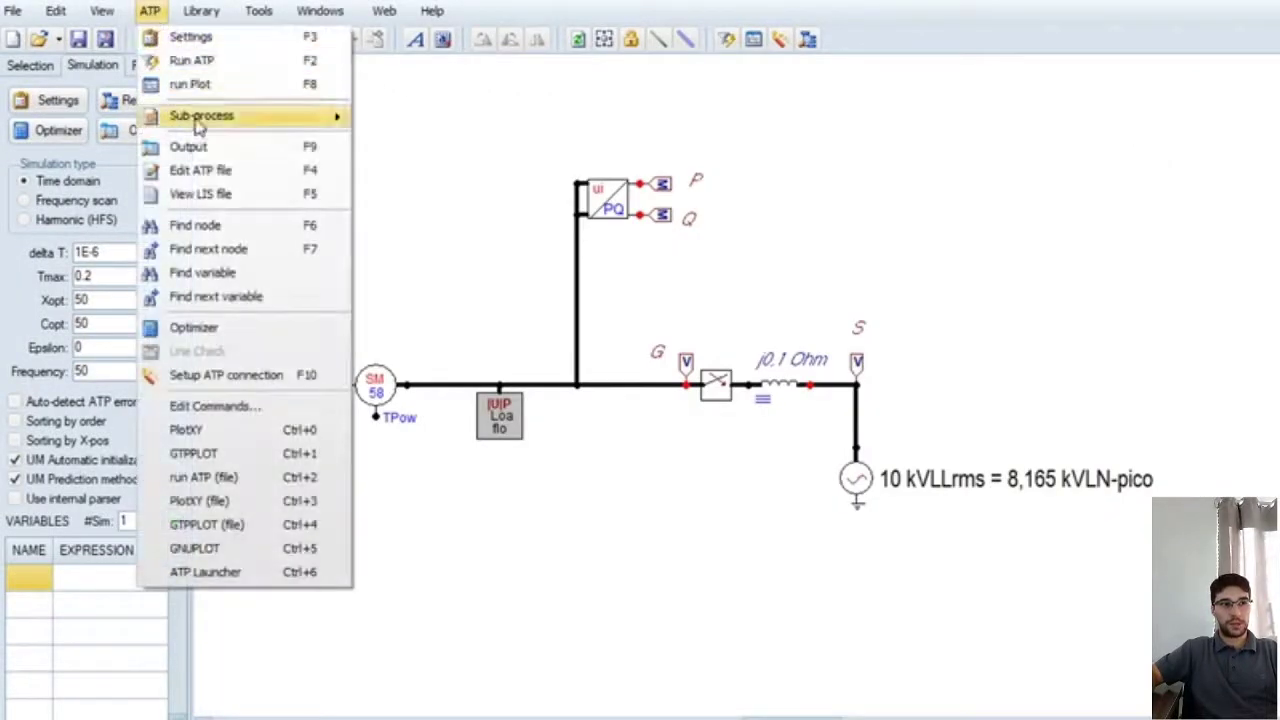
{"action": "left_click", "coordinate": [215, 176]}
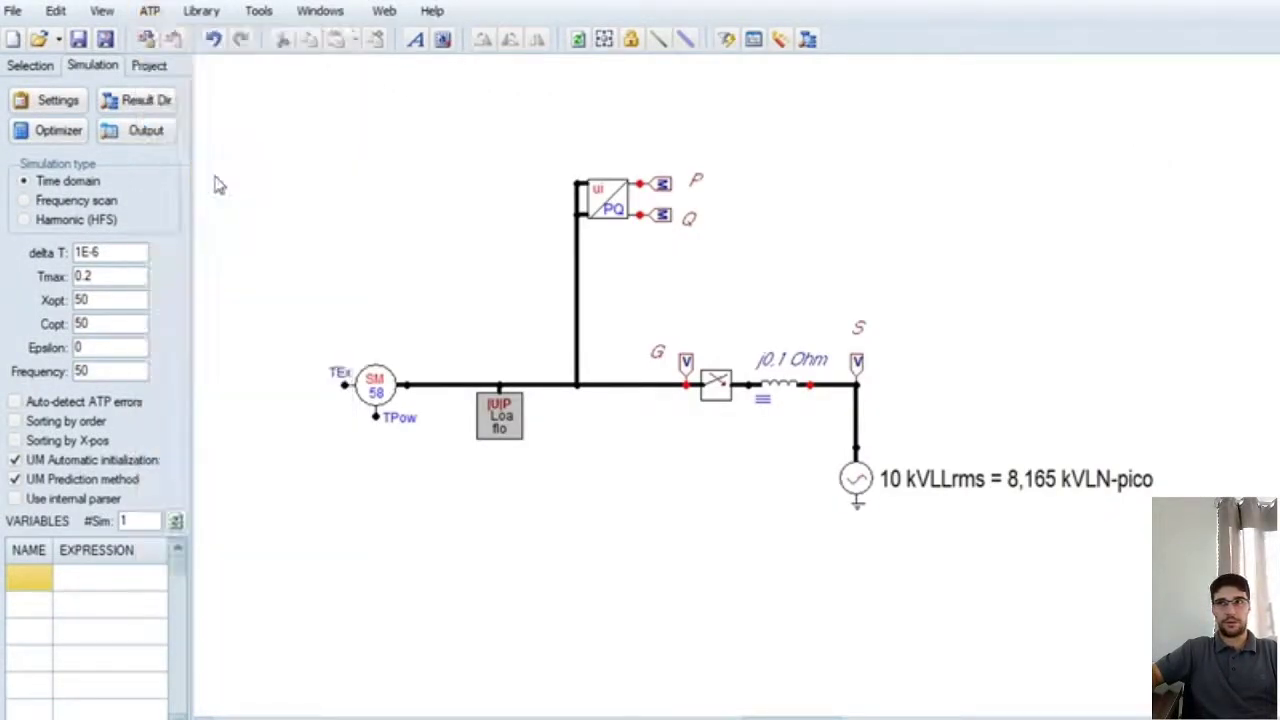
{"action": "scroll", "coordinate": [163, 375], "scroll_direction": "down", "scroll_amount": 1}
{"action": "scroll", "coordinate": [163, 375], "scroll_direction": "down", "scroll_amount": 20}
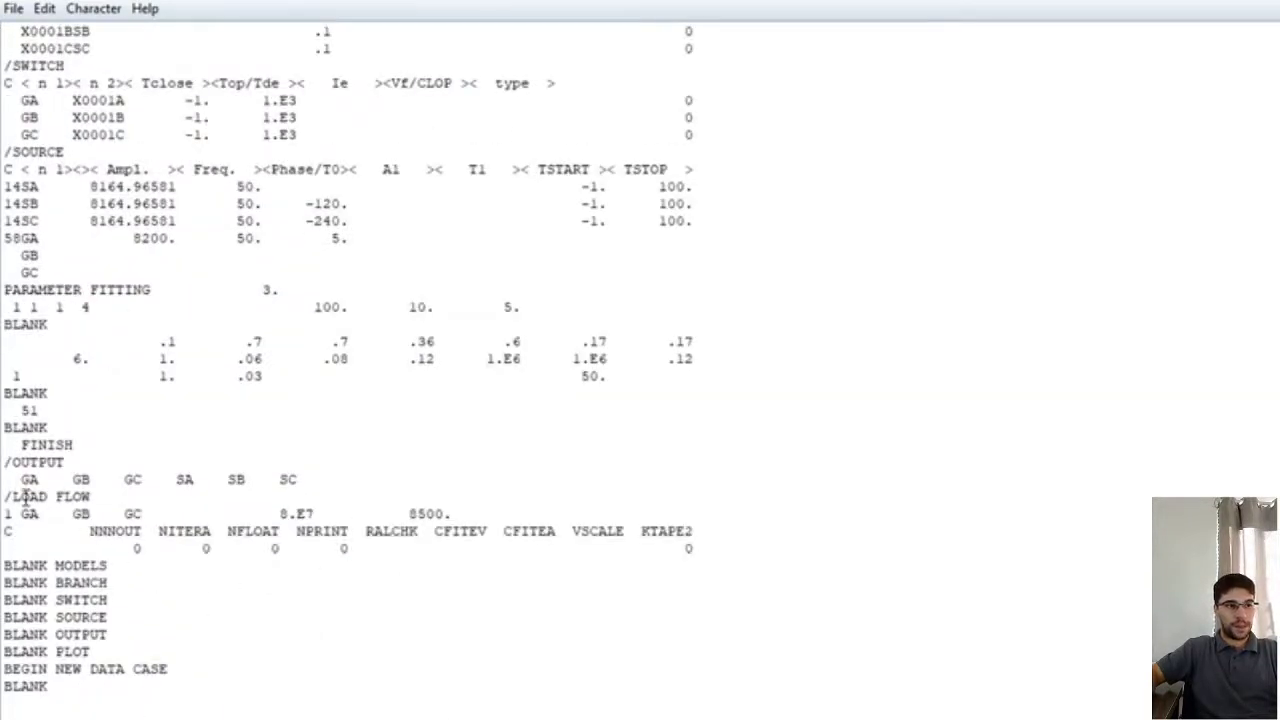
{"action": "mouse_move", "coordinate": [14, 500]}
{"action": "left_mouse_down"}
{"action": "mouse_move", "coordinate": [91, 497]}
{"action": "mouse_move", "coordinate": [4, 497]}
{"action": "left_mouse_up"}
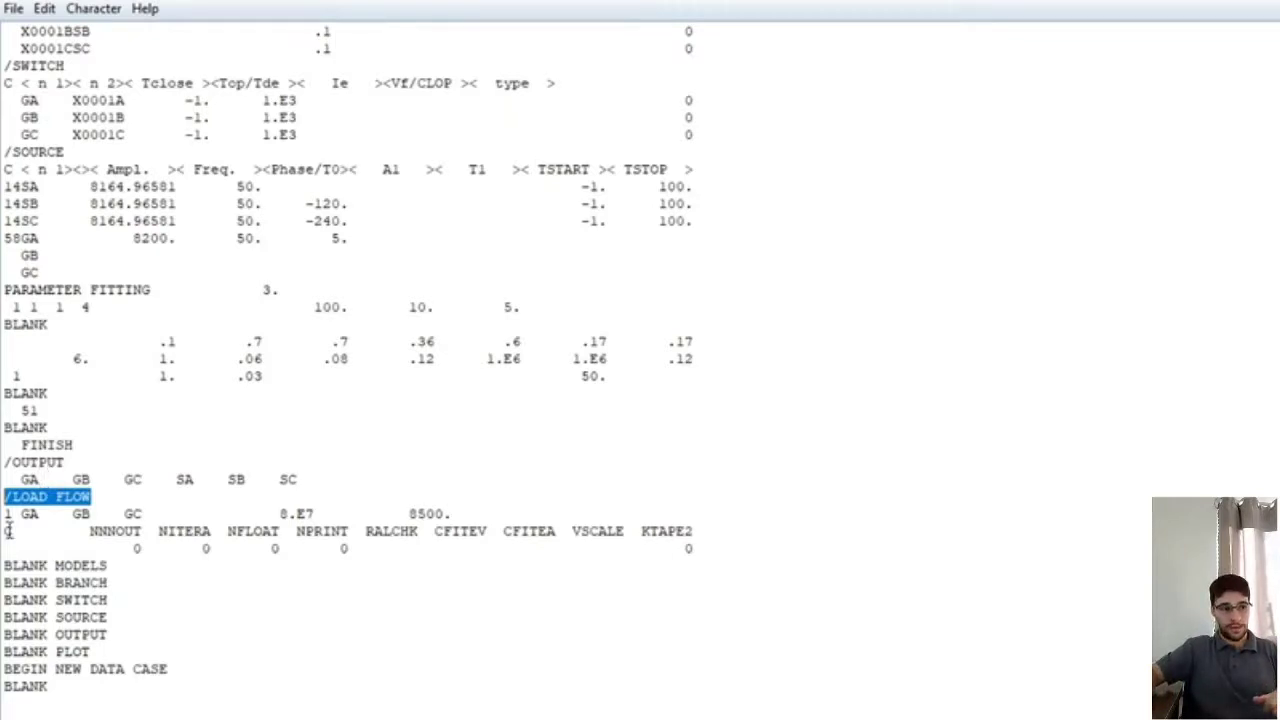
{"action": "left_click_drag", "start_coordinate": [12, 514], "coordinate": [144, 514]}
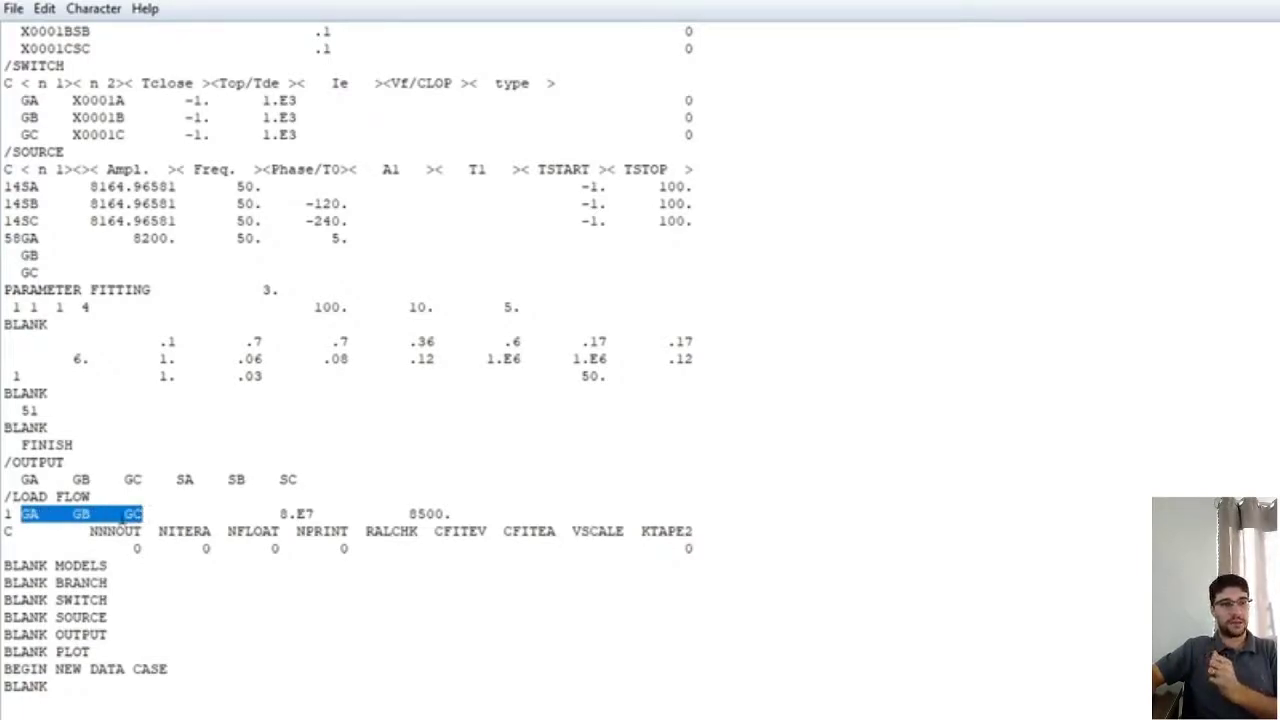
{"action": "left_click_drag", "start_coordinate": [272, 514], "coordinate": [316, 514]}
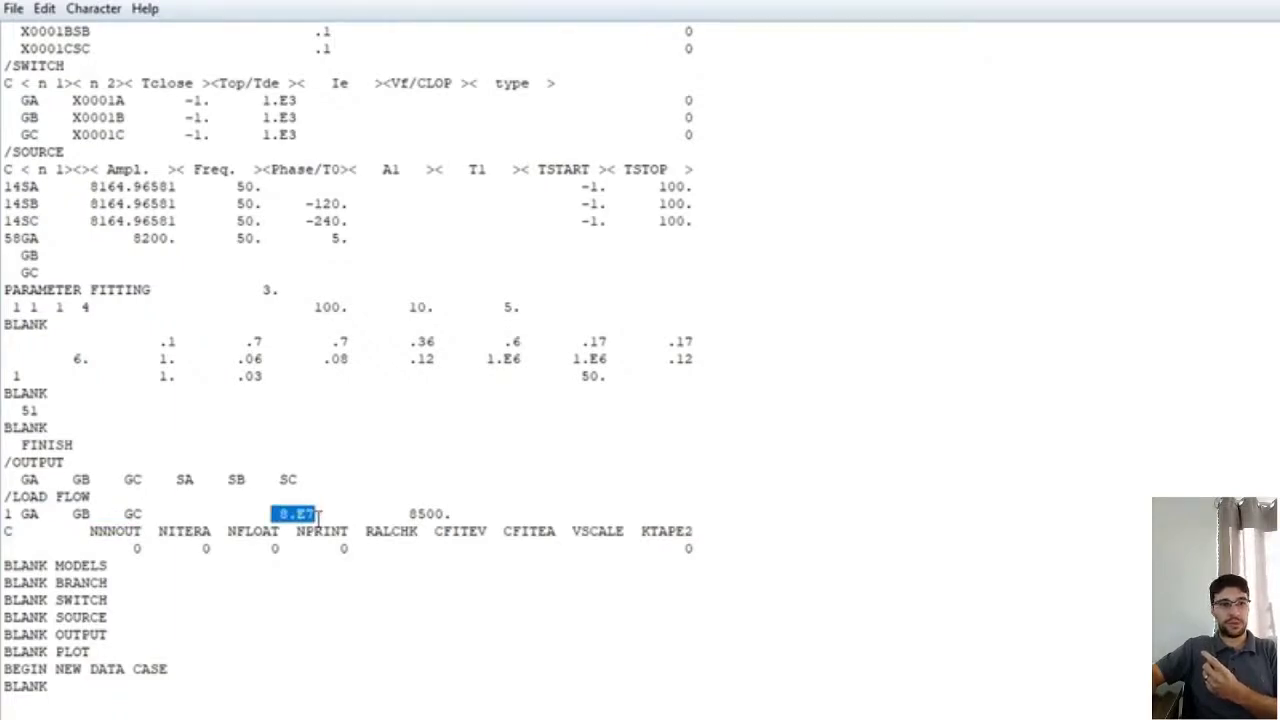
{"action": "left_click_drag", "start_coordinate": [446, 514], "coordinate": [408, 514]}
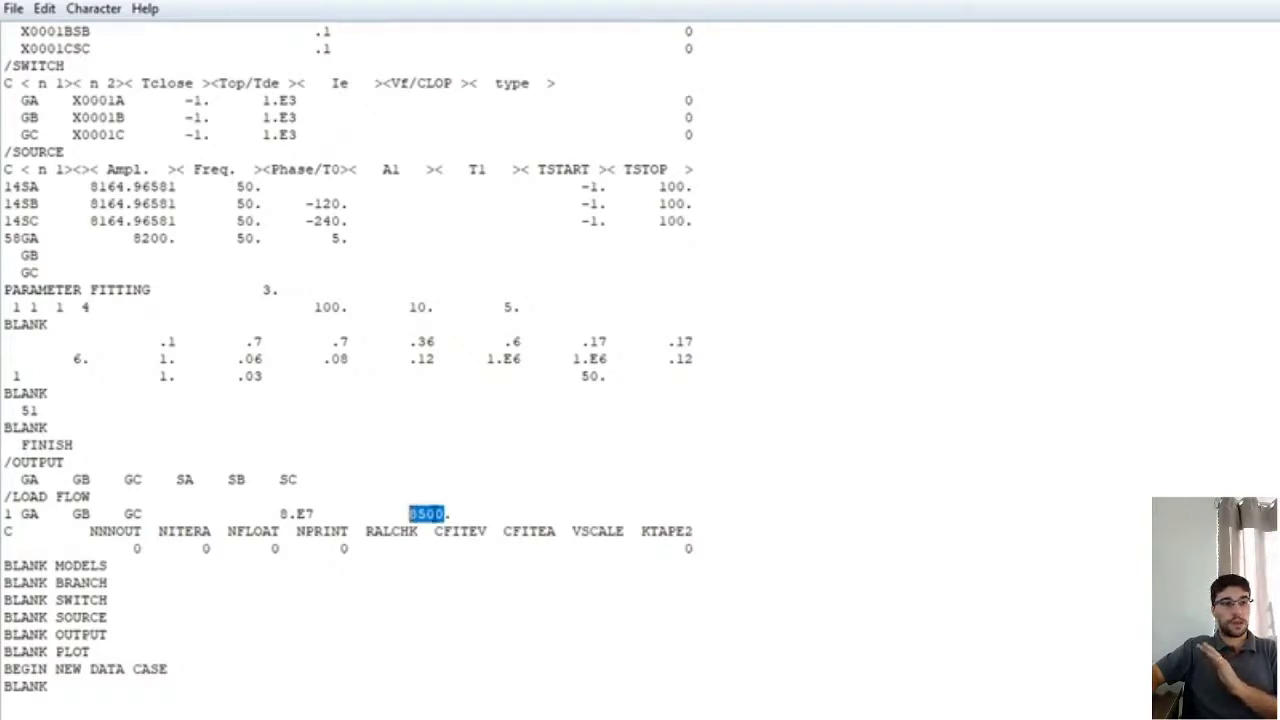
{"action": "left_click_drag", "start_coordinate": [460, 514], "coordinate": [112, 505]}
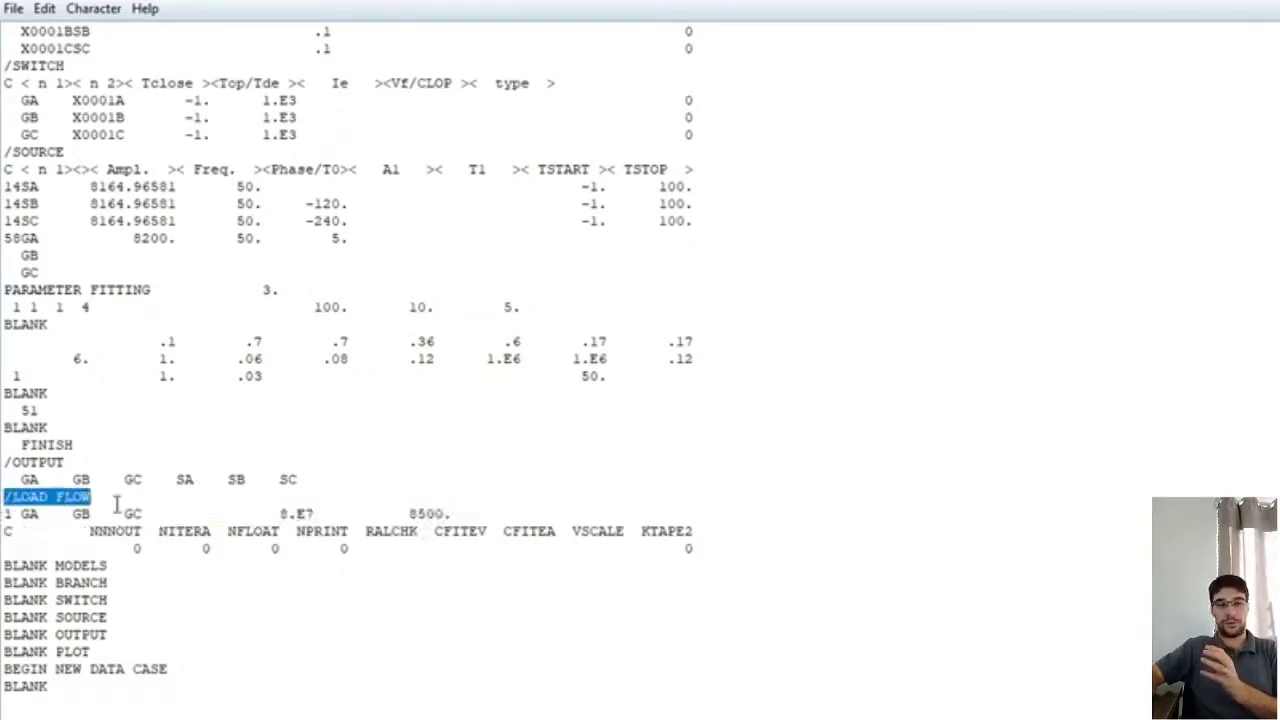
{"action": "left_click_drag", "start_coordinate": [463, 515], "coordinate": [6, 517]}
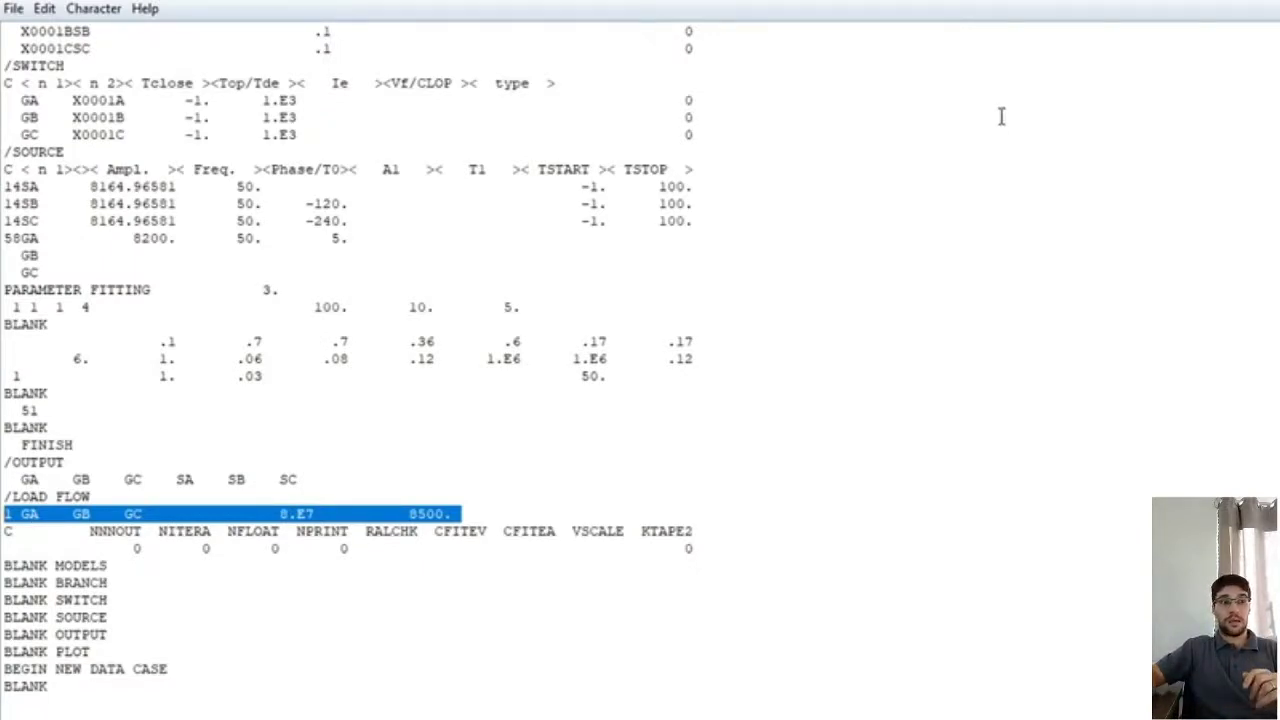
Step: Highlight the type code on the ATP file's load flow card and look up the card format in rb-100.pdf
{"action": "left_click", "coordinate": [14, 516]}
{"action": "left_click_drag", "start_coordinate": [14, 516], "coordinate": [5, 516]}
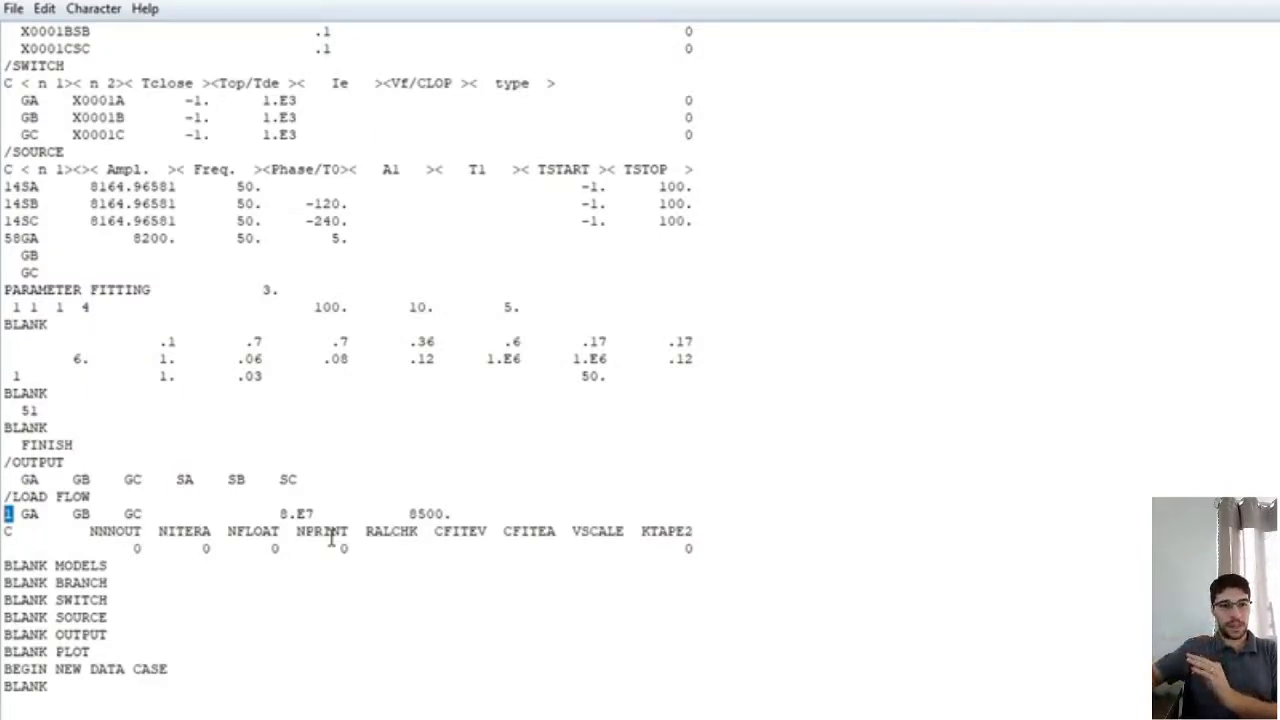
{"action": "key", "text": "alt+Tab"}
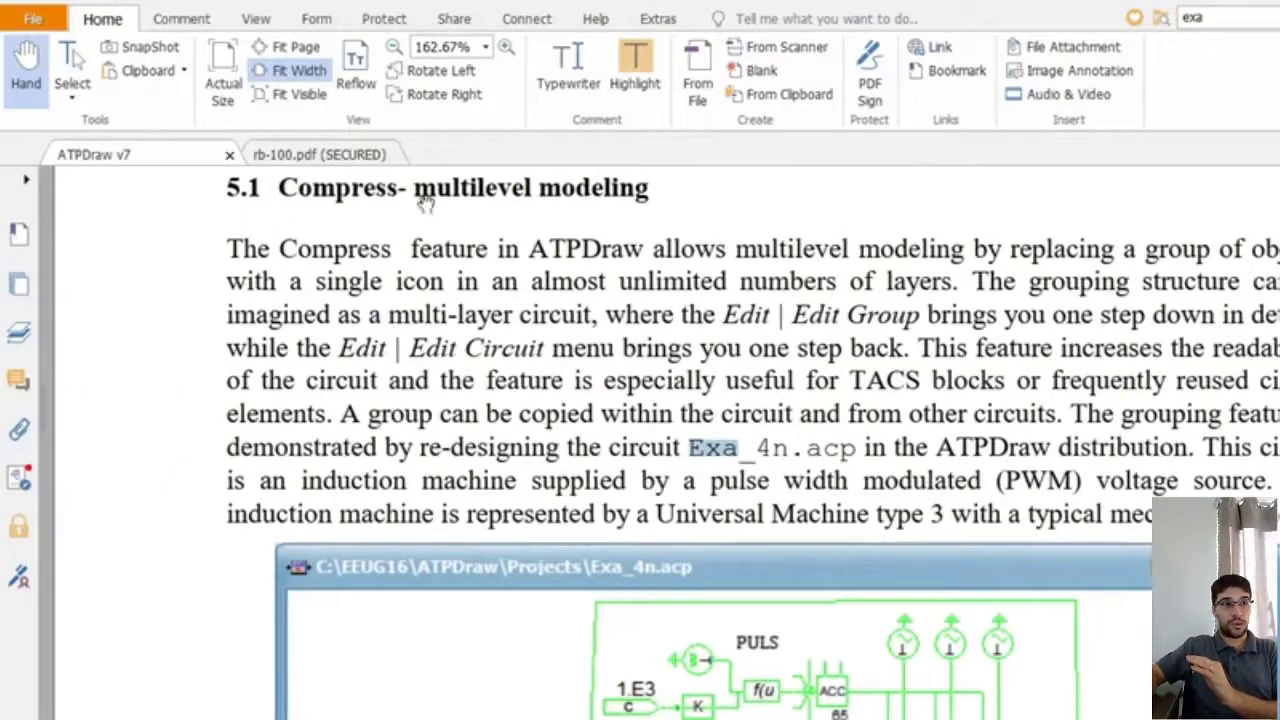
{"action": "left_click", "coordinate": [318, 158]}
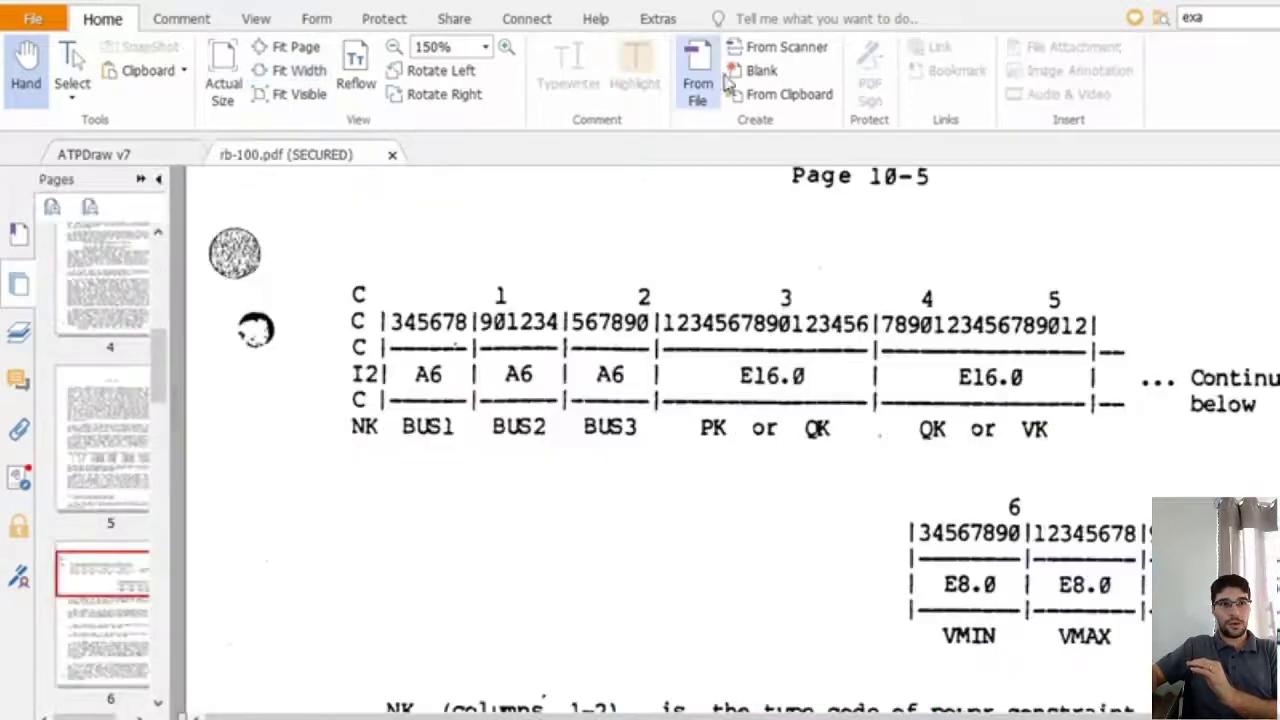
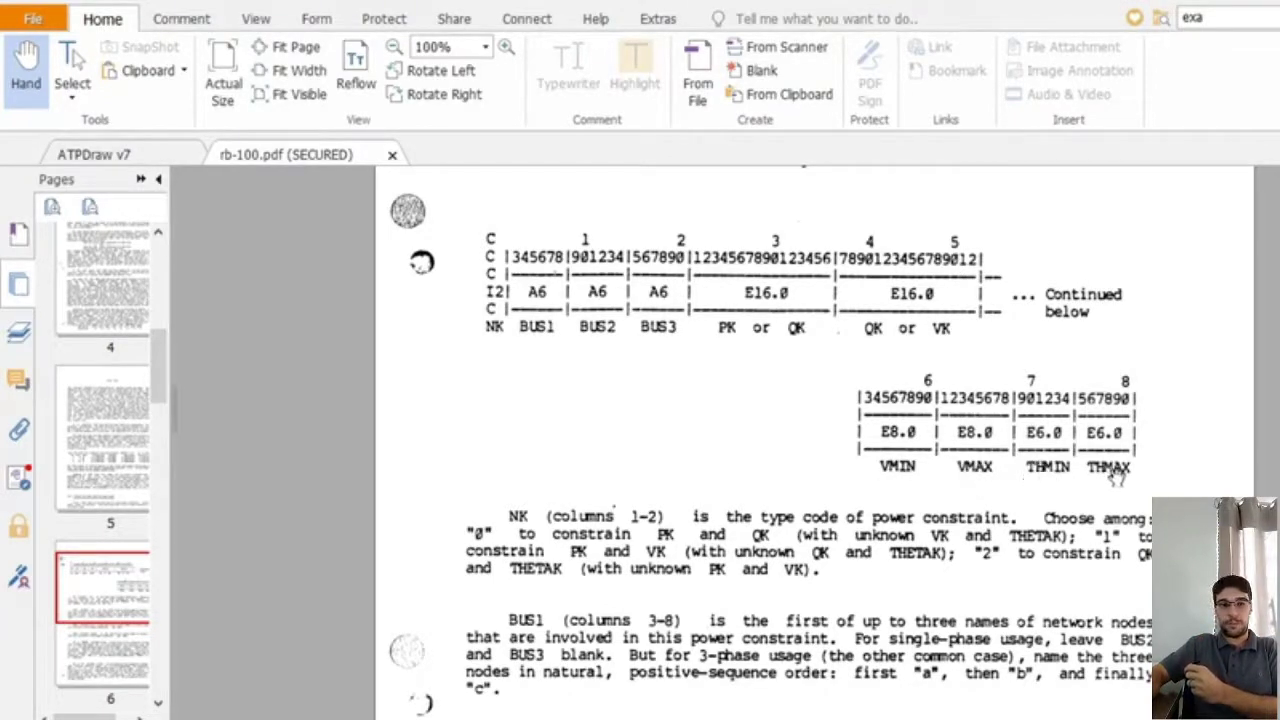
Step: Return to the ATP file and compare the load flow card's power field and blank trailing columns with the rule book format
{"action": "left_click", "coordinate": [429, 719]}
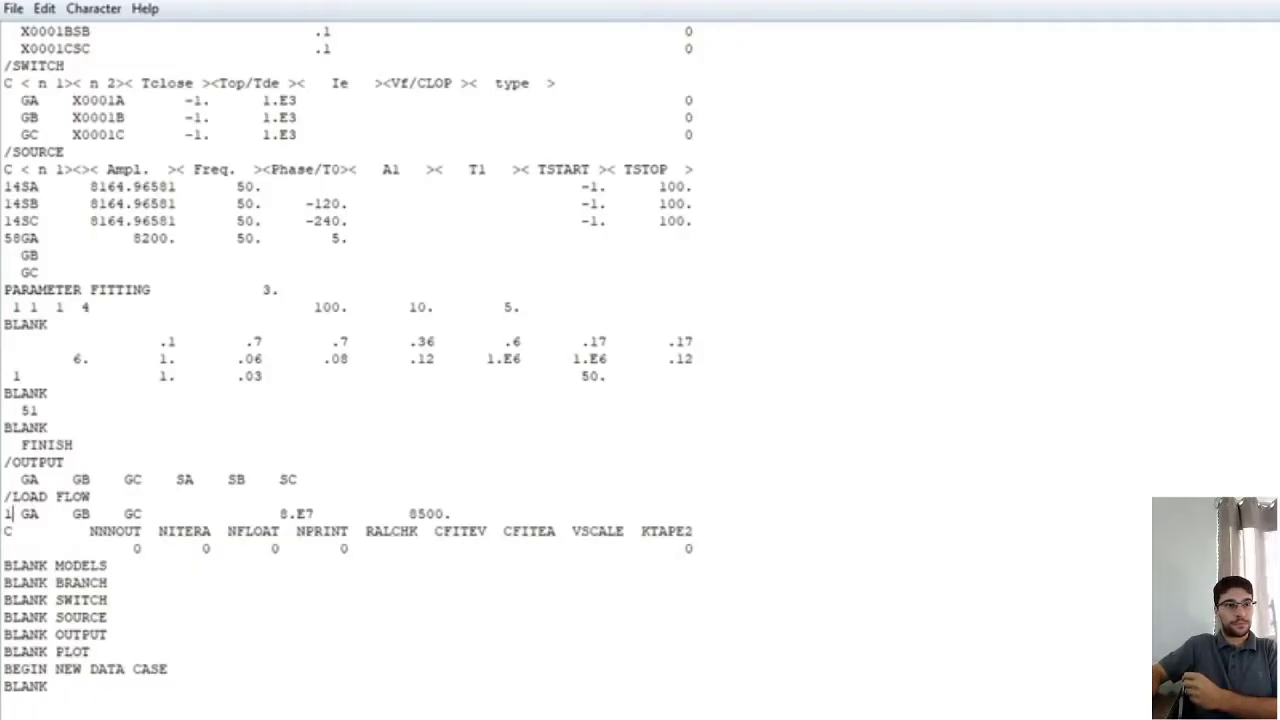
{"action": "left_click", "coordinate": [34, 514]}
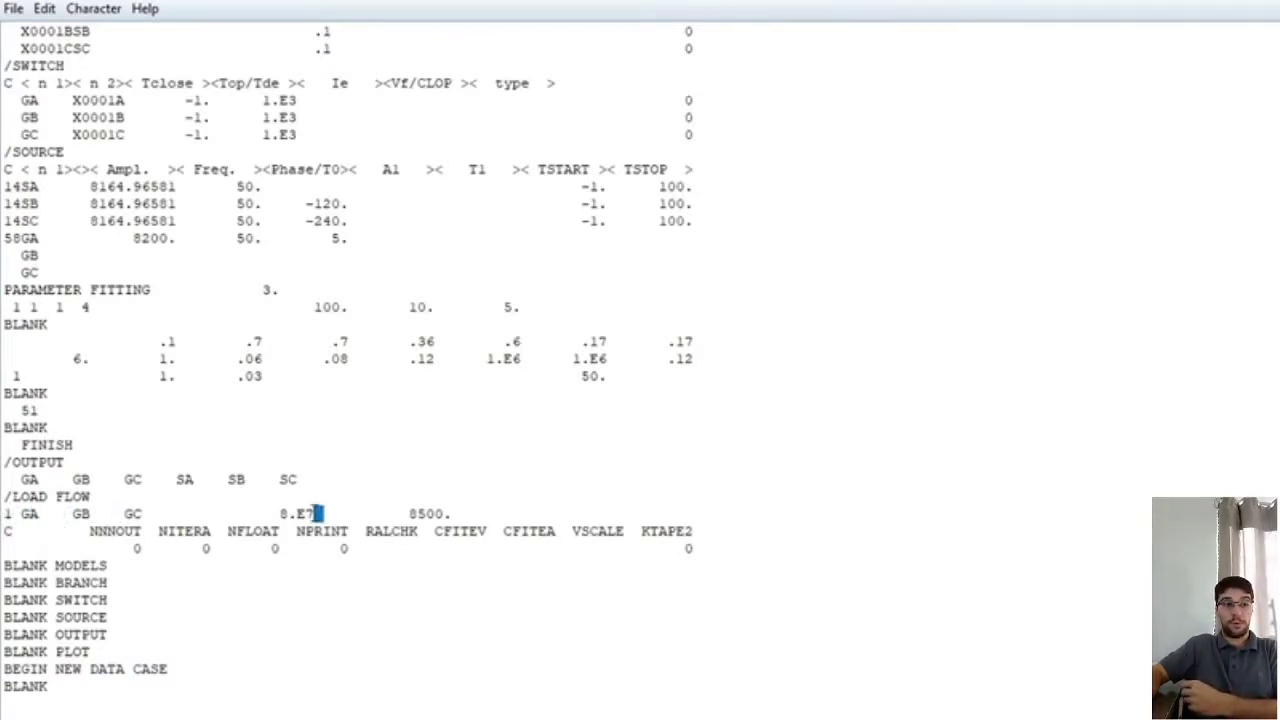
{"action": "left_click_drag", "start_coordinate": [318, 513], "coordinate": [281, 511]}
{"action": "left_click_drag", "start_coordinate": [455, 516], "coordinate": [689, 515]}
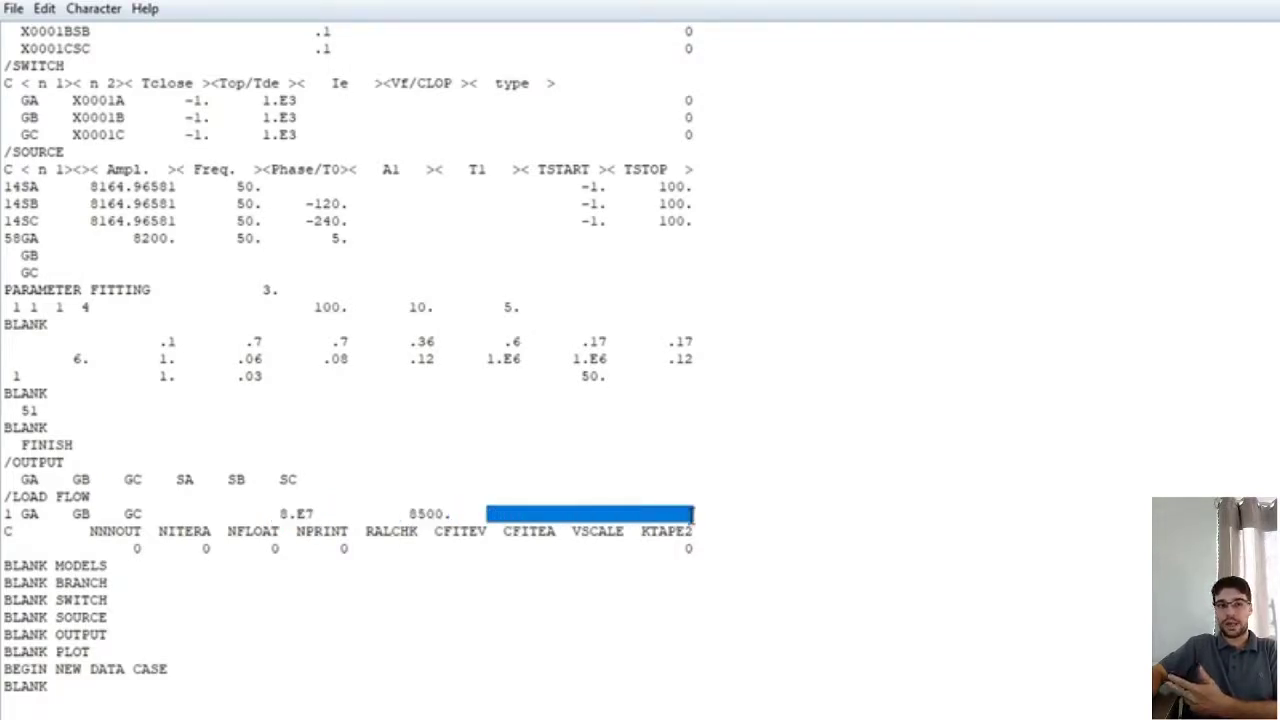
Step: Set the load flow component's THmin to 20 and THmax to 30 degrees, then run the simulation and close its output window
{"action": "key", "text": "alt+Tab"}
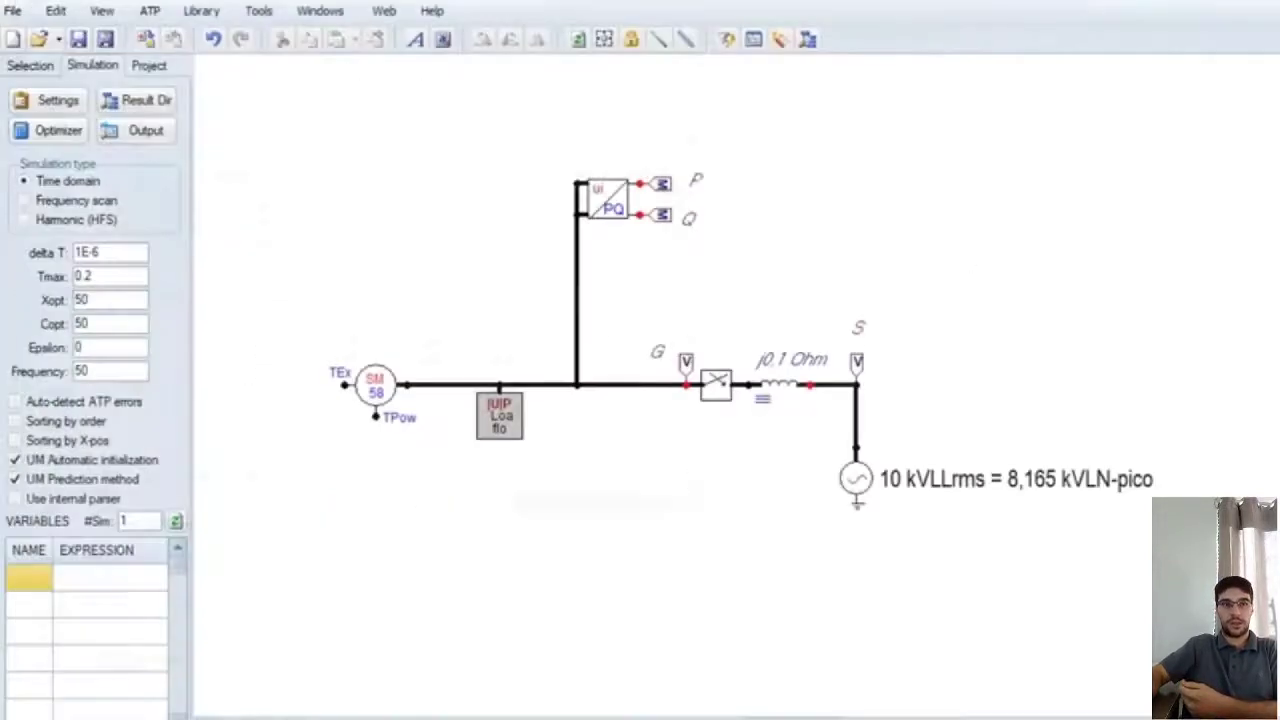
{"action": "double_click", "coordinate": [498, 420]}
{"action": "left_click", "coordinate": [430, 220]}
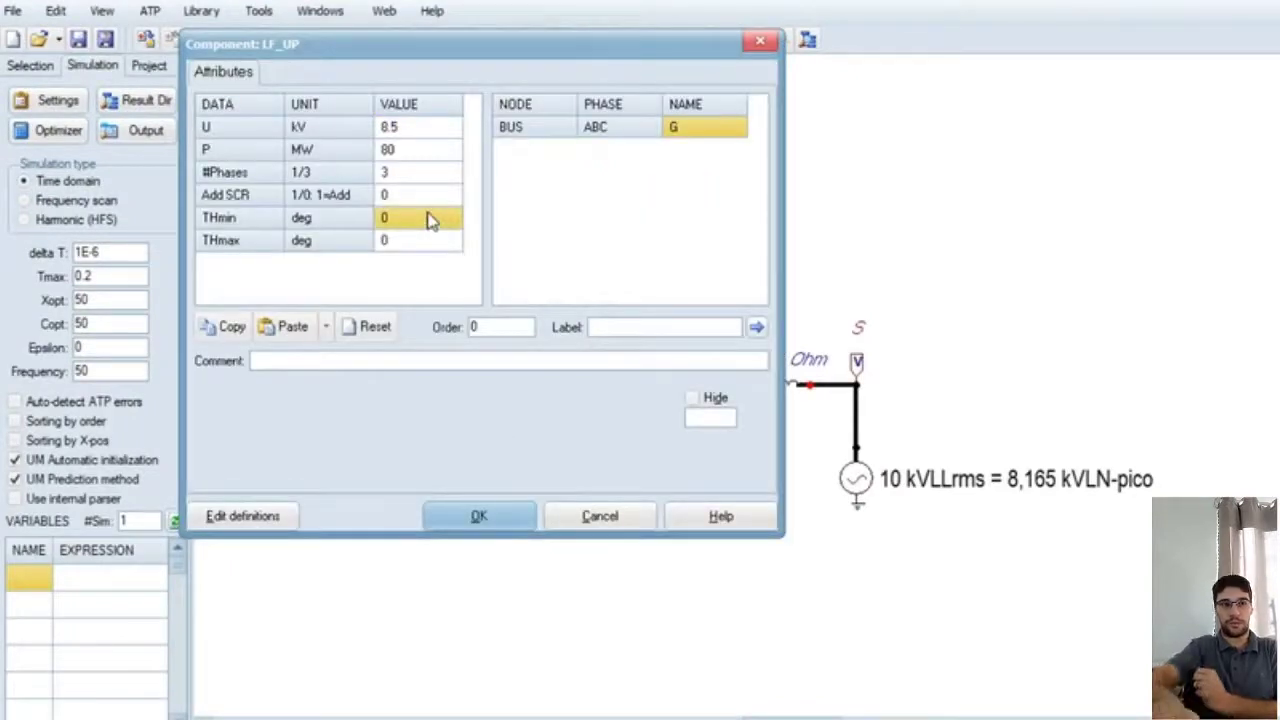
{"action": "type", "text": "20"}
{"action": "left_click", "coordinate": [423, 240]}
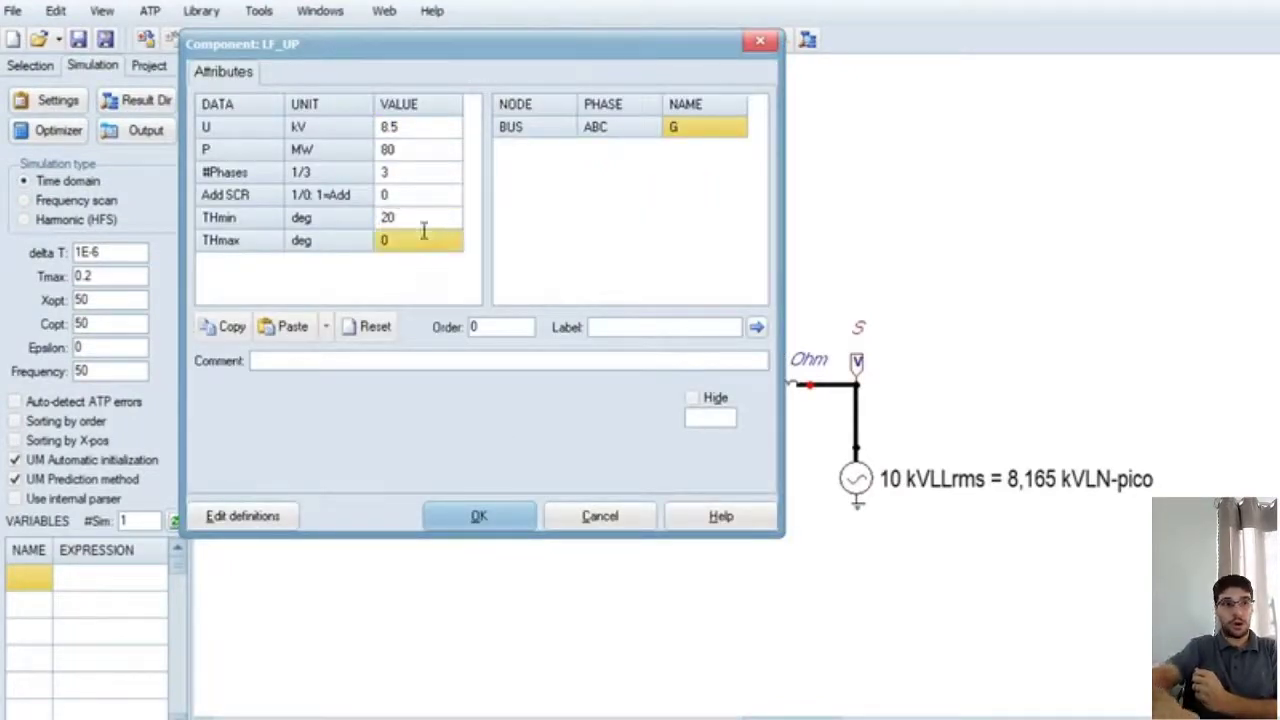
{"action": "type", "text": "80"}
{"action": "left_click", "coordinate": [468, 522]}
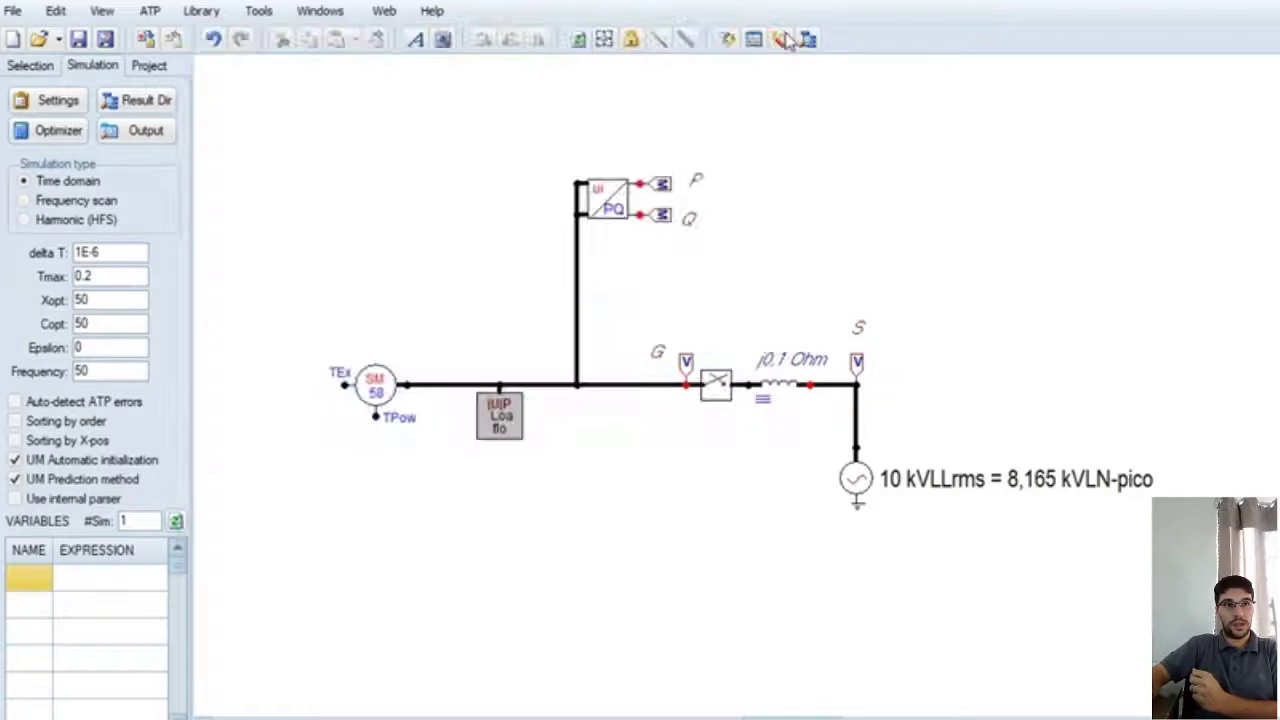
{"action": "left_click", "coordinate": [728, 42]}
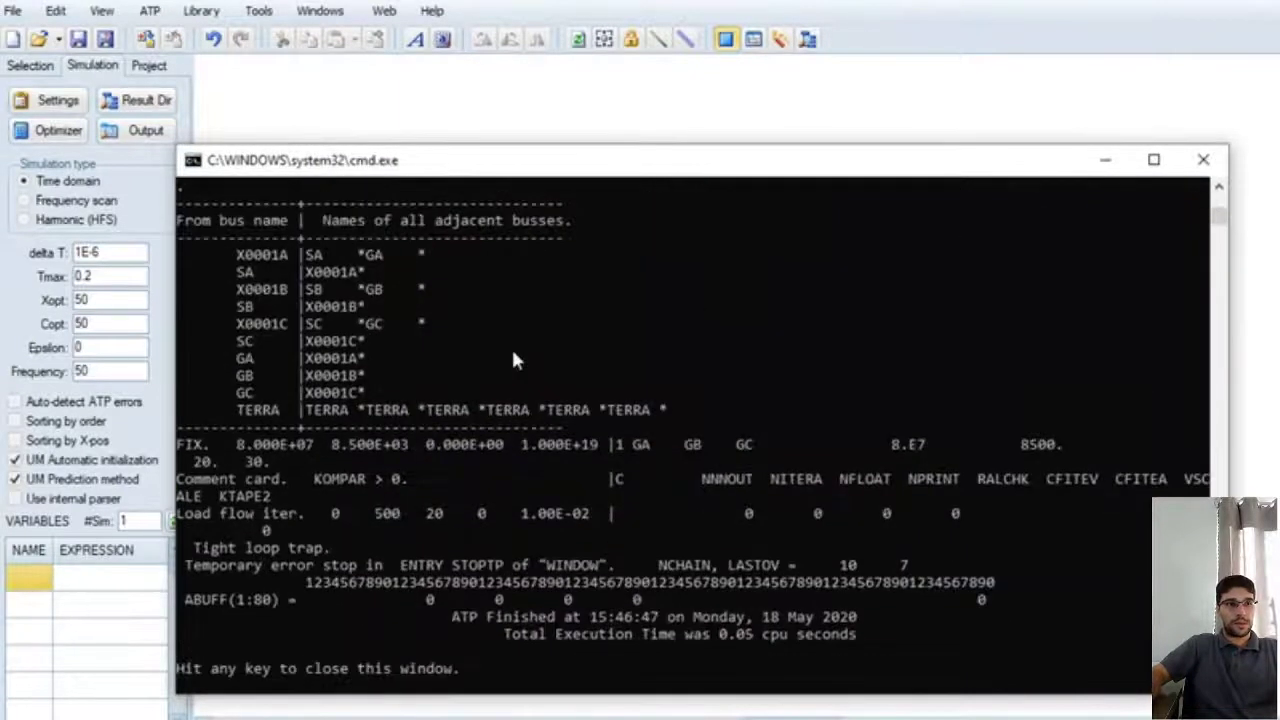
{"action": "key", "text": "Return"}
Step: Open the regenerated ATP file and examine the load flow card's nodes, power, voltage and the new THmin and THmax values
{"action": "left_click", "coordinate": [150, 11]}
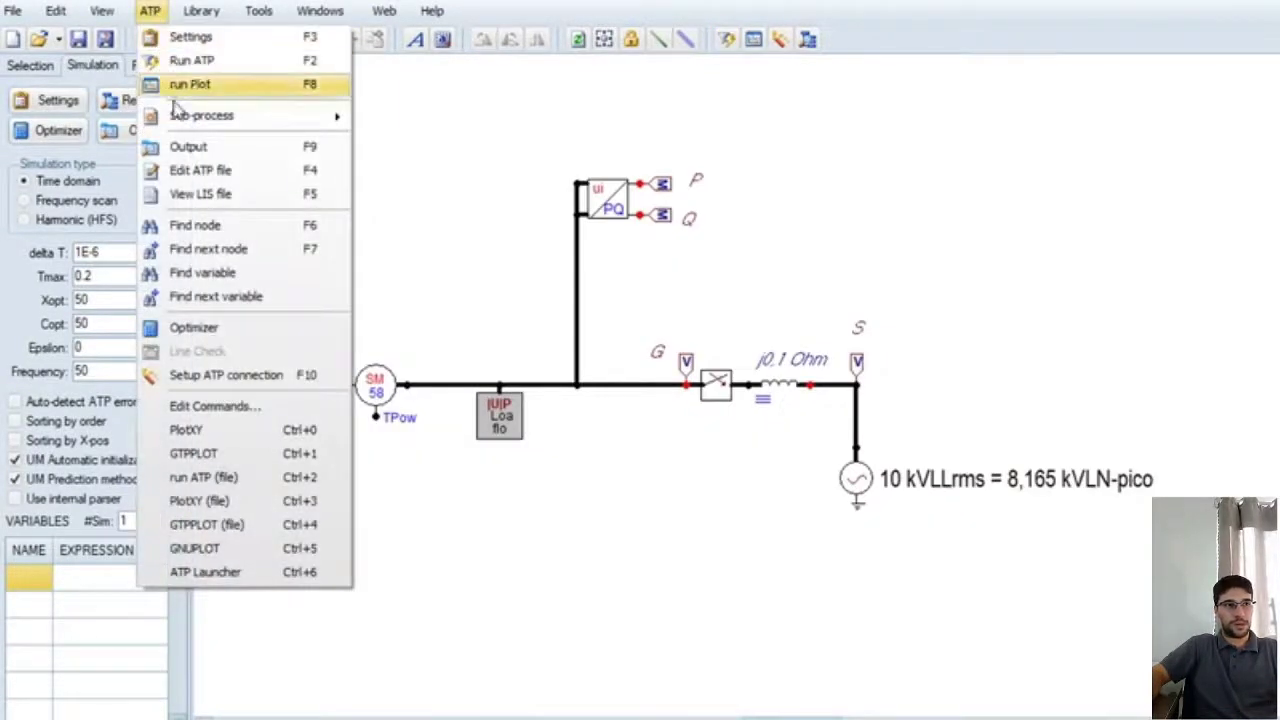
{"action": "left_click", "coordinate": [200, 170]}
{"action": "scroll", "coordinate": [320, 294], "scroll_direction": "down", "scroll_amount": 20}
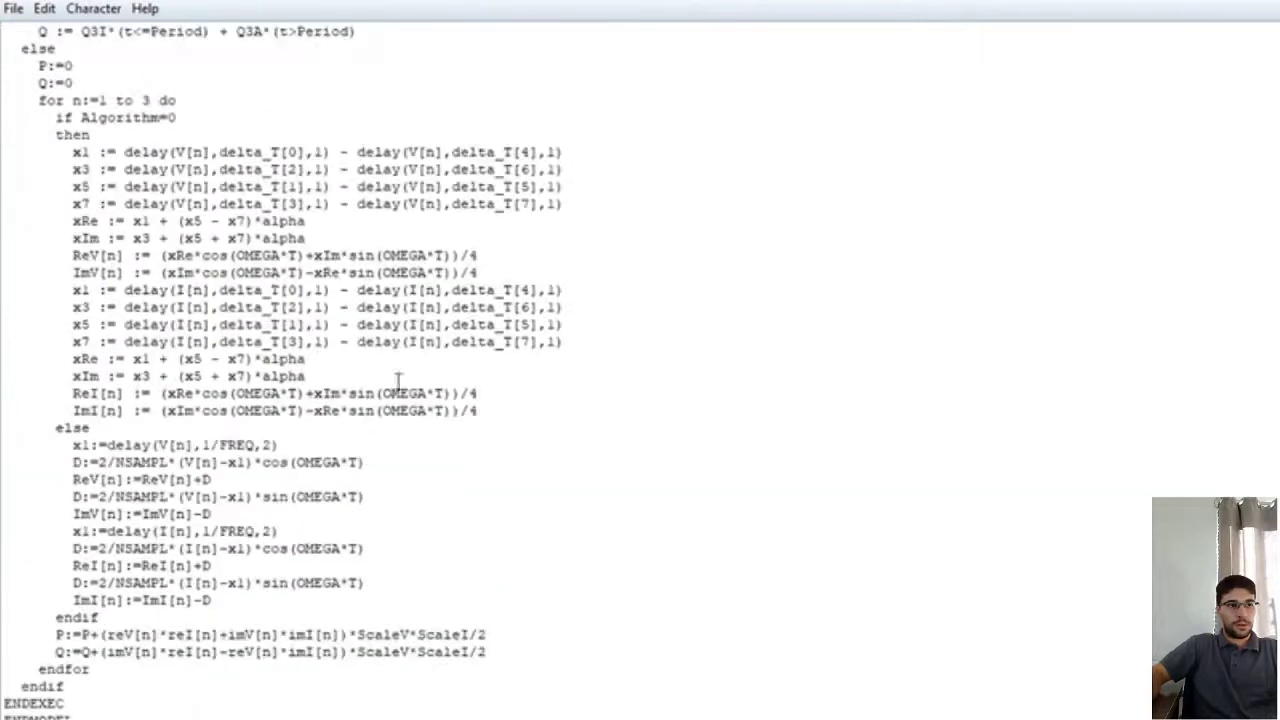
{"action": "scroll", "coordinate": [398, 380], "scroll_direction": "down", "scroll_amount": 15}
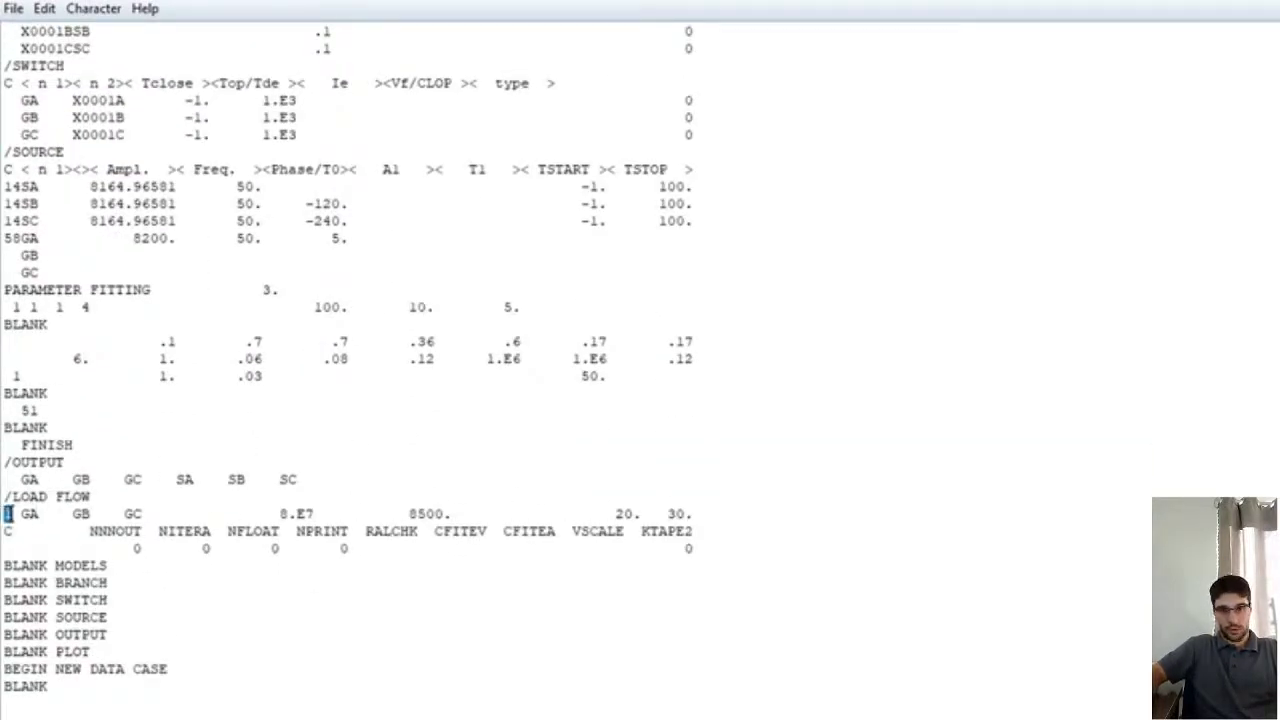
{"action": "left_click_drag", "start_coordinate": [17, 516], "coordinate": [152, 511]}
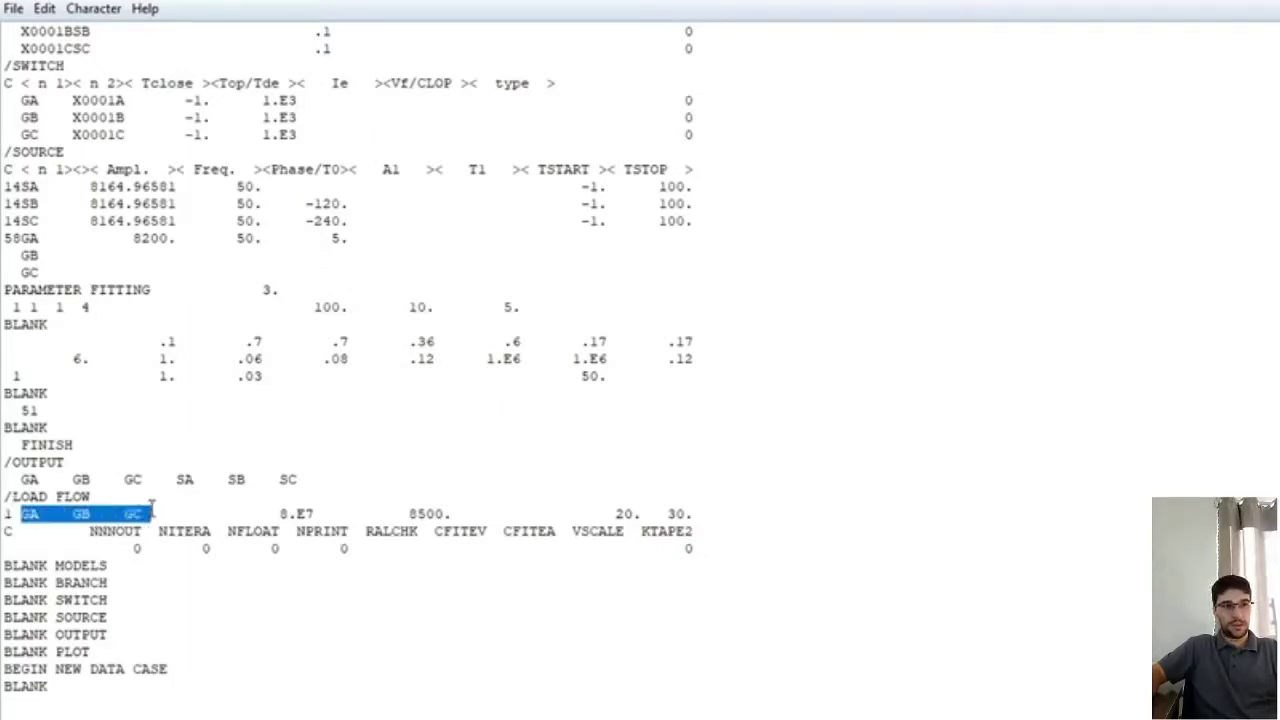
{"action": "left_click_drag", "start_coordinate": [316, 514], "coordinate": [279, 514]}
{"action": "left_click_drag", "start_coordinate": [452, 513], "coordinate": [400, 513]}
{"action": "left_click_drag", "start_coordinate": [703, 515], "coordinate": [615, 514]}
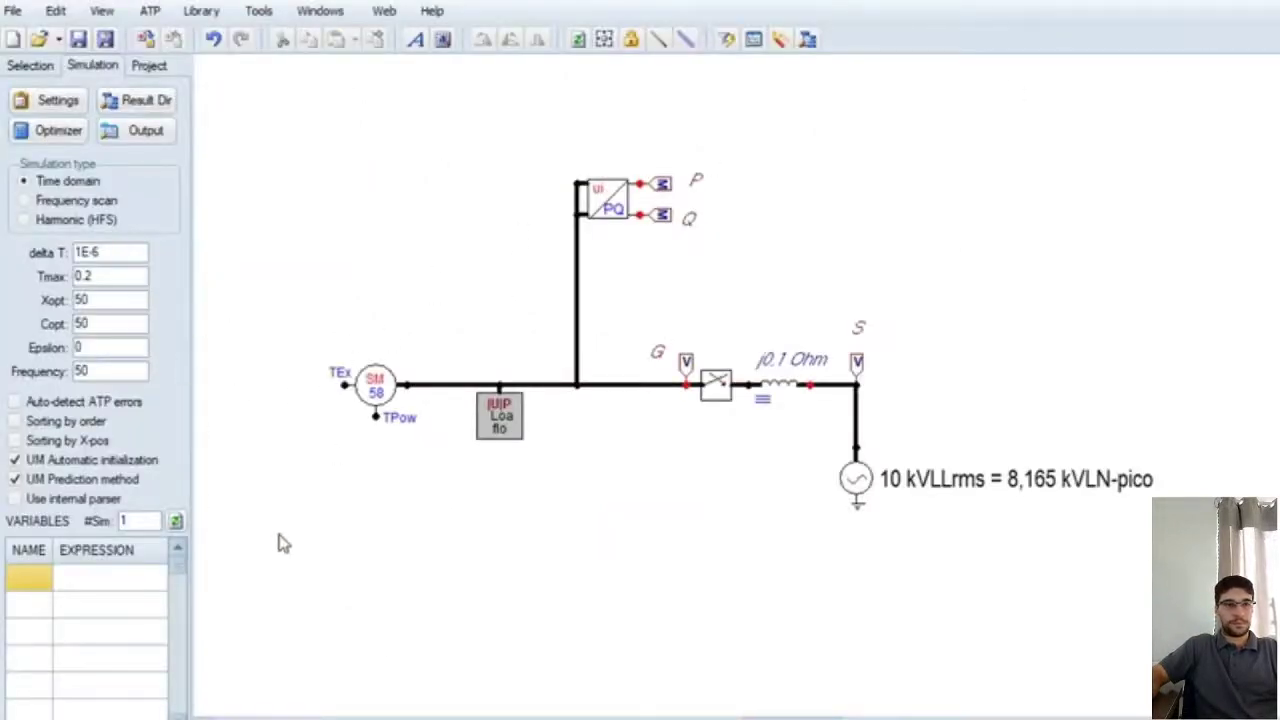
Step: Put away the generator circuit and bring up the Power Swing example to view its diagram and description
{"action": "key", "text": "ctrl+F4"}
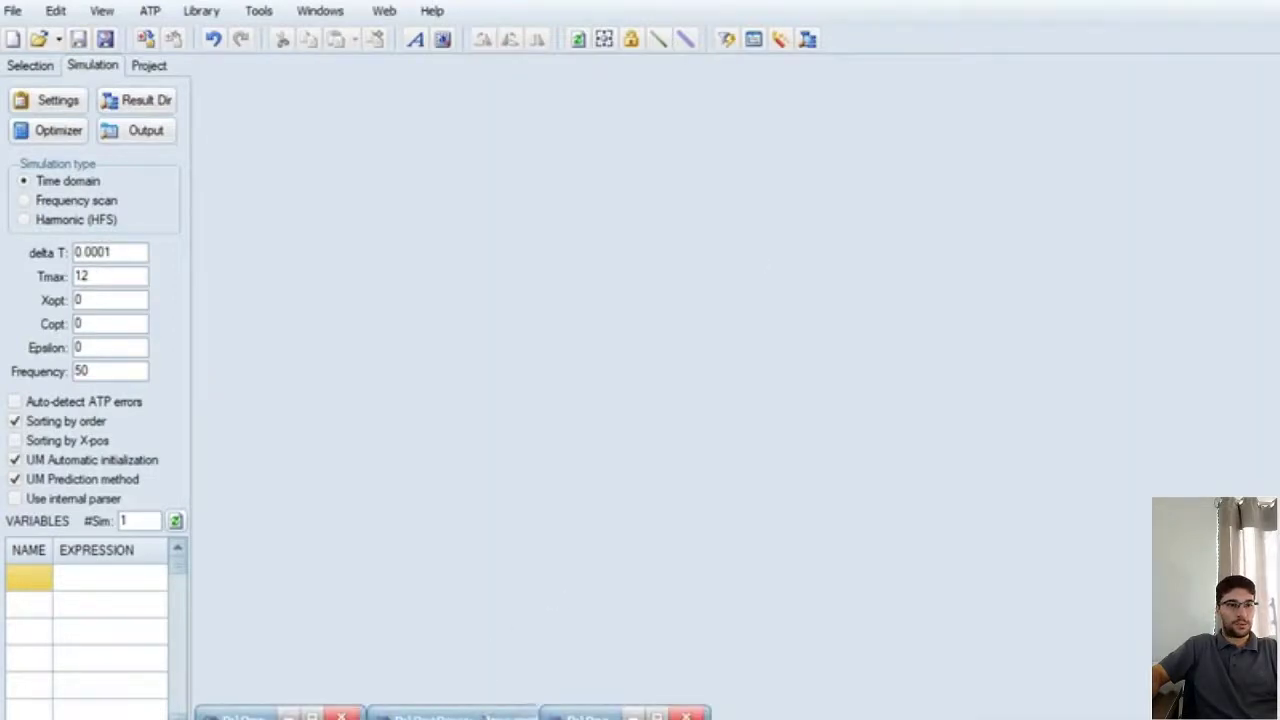
{"action": "double_click", "coordinate": [488, 713]}
{"action": "scroll", "coordinate": [485, 350], "scroll_direction": "down", "scroll_amount": 3}
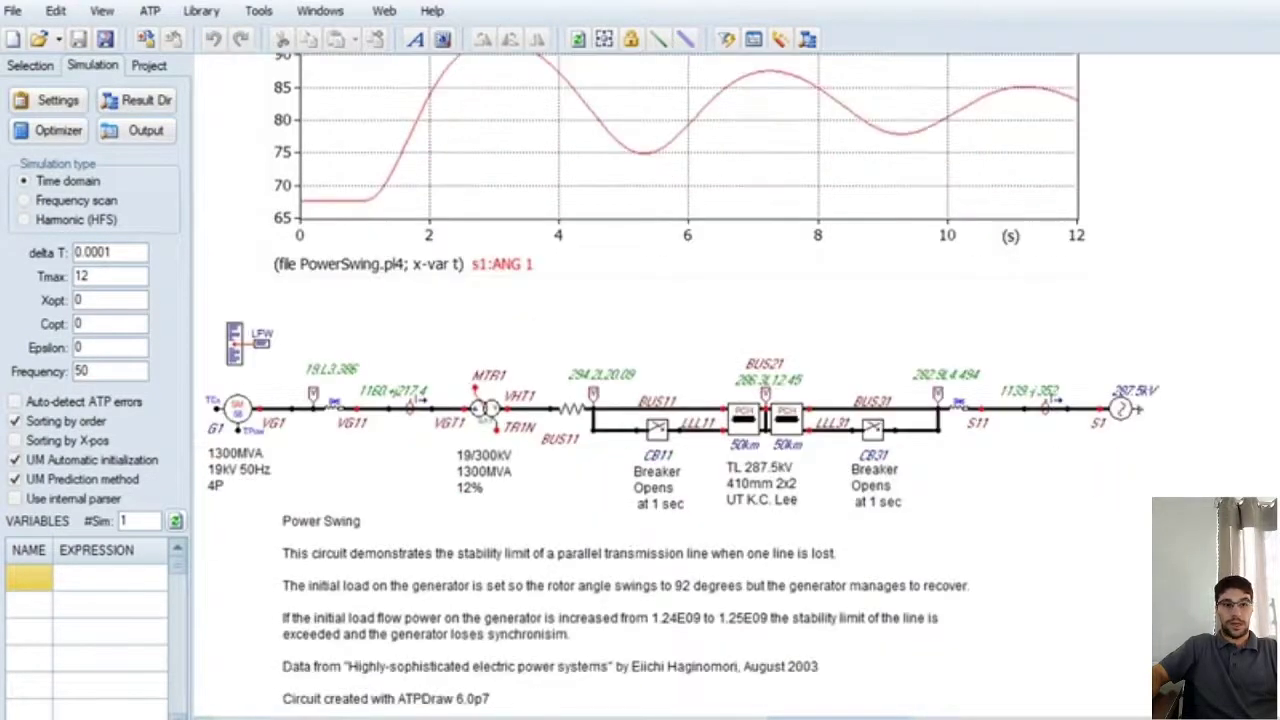
{"action": "scroll", "coordinate": [652, 618], "scroll_direction": "left", "scroll_amount": 5}
{"action": "scroll", "coordinate": [652, 618], "scroll_direction": "down", "scroll_amount": 2}
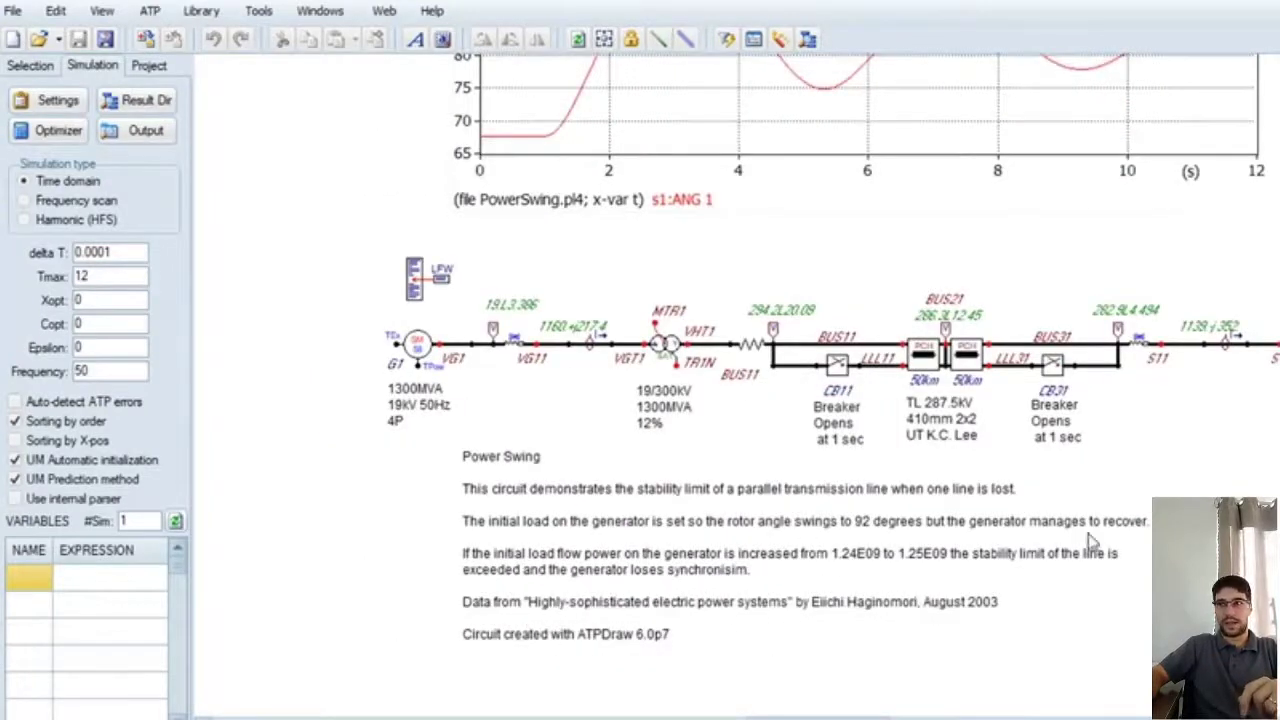
{"action": "scroll", "coordinate": [455, 410], "scroll_direction": "down", "scroll_amount": 1}
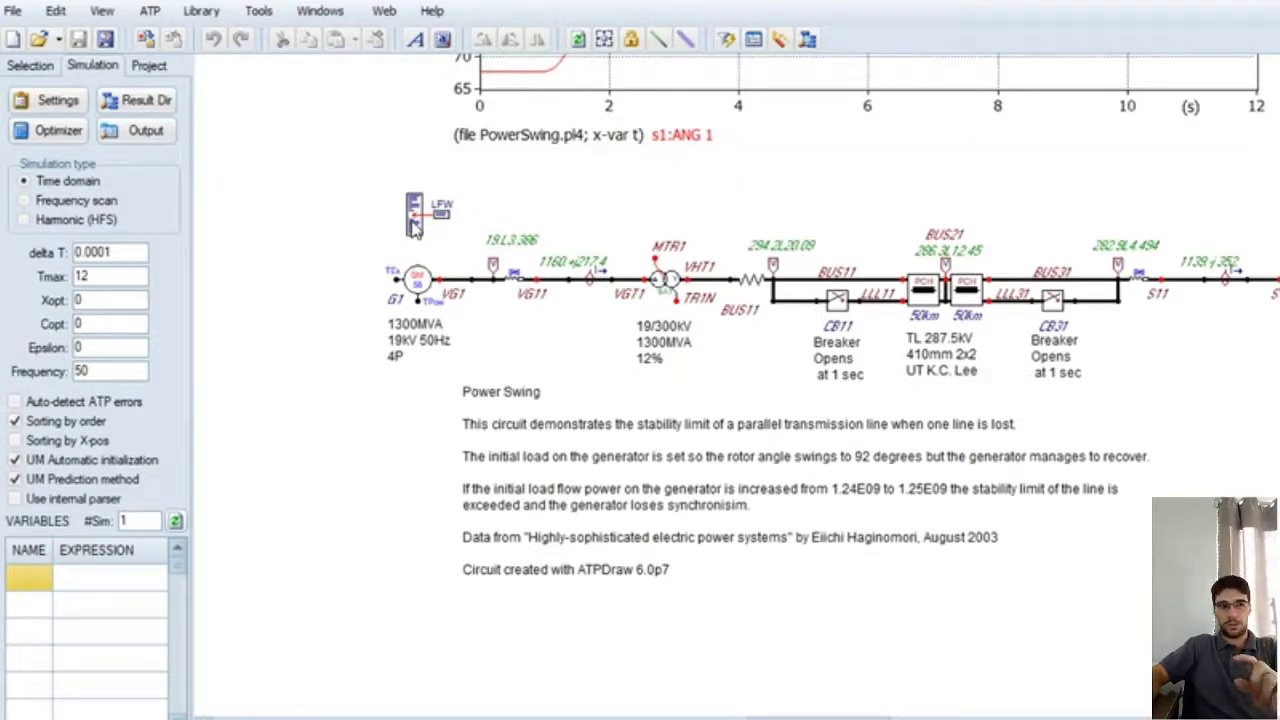
{"action": "right_click", "coordinate": [240, 100]}
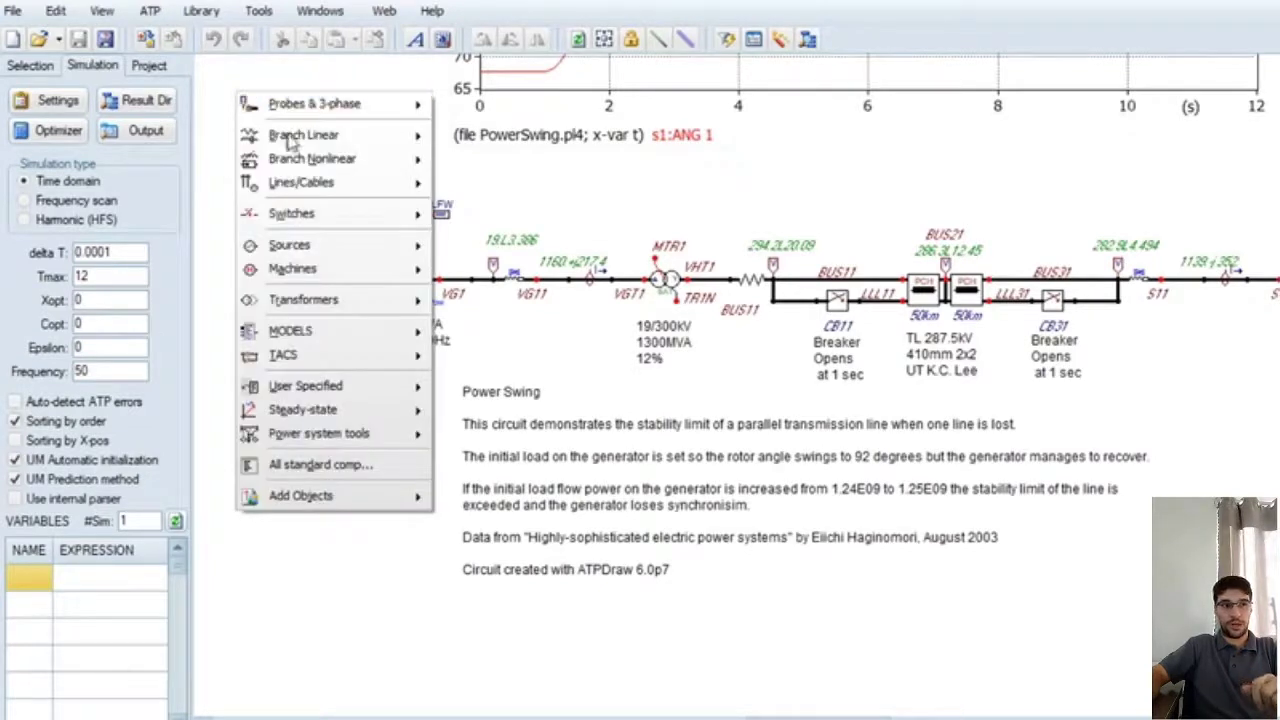
{"action": "mouse_move", "coordinate": [325, 441]}
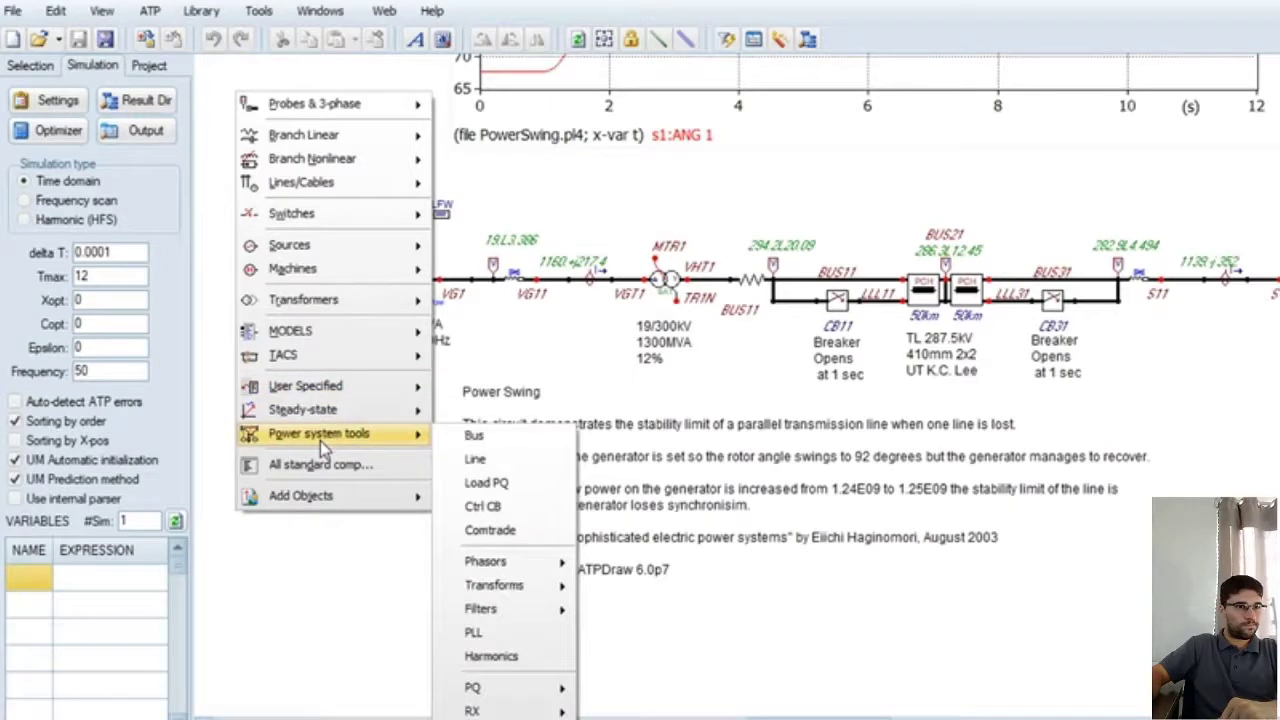
{"action": "mouse_move", "coordinate": [322, 416]}
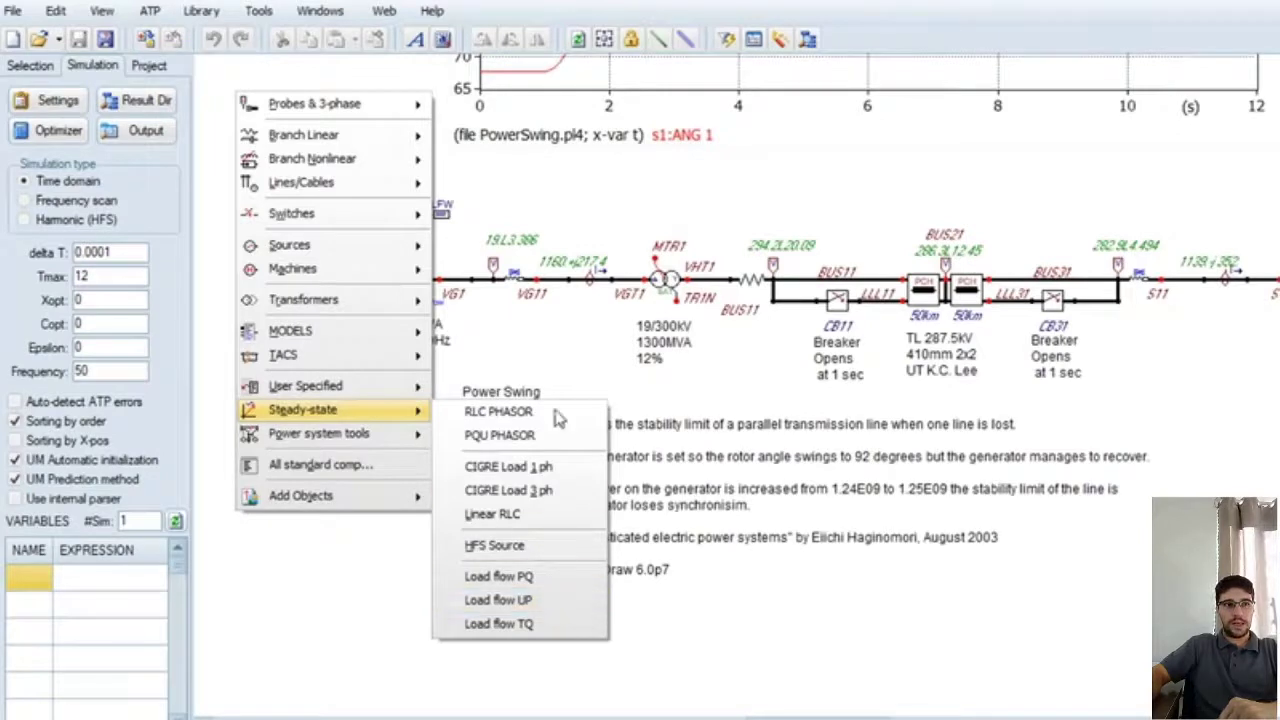
{"action": "left_click", "coordinate": [568, 222]}
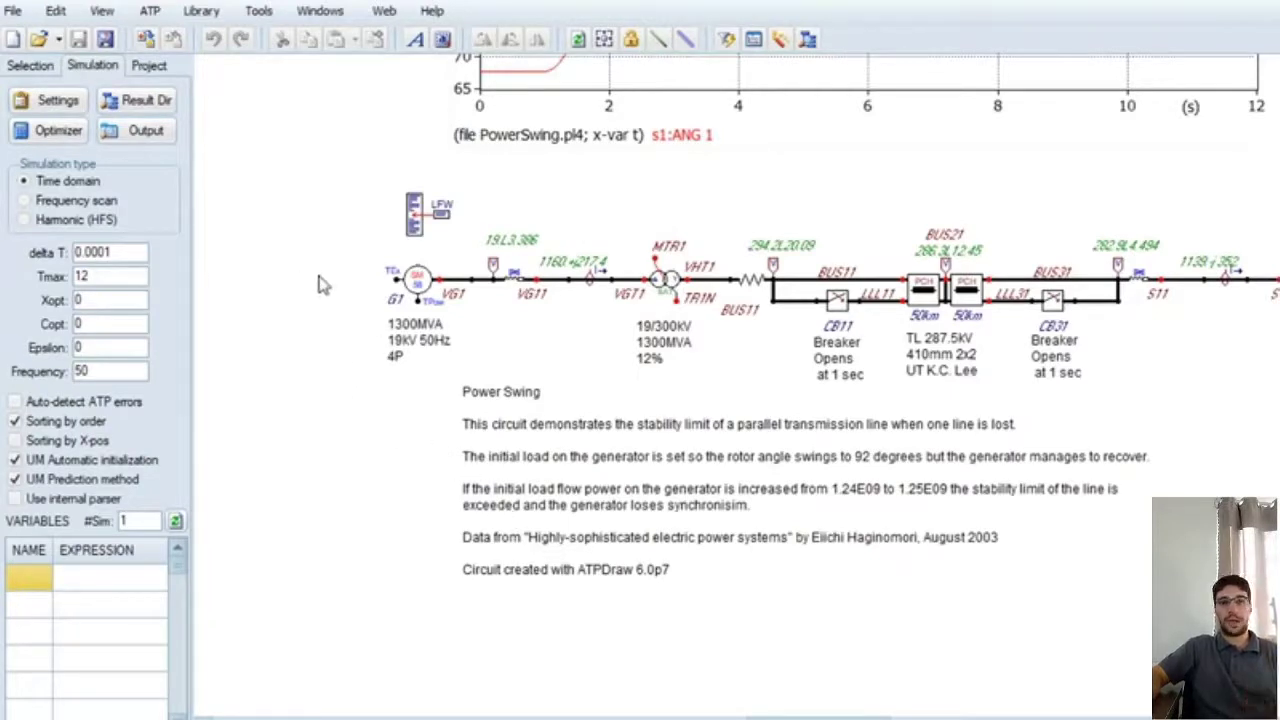
Step: Place a user-specified Additional component beside the generator in the Power Swing circuit
{"action": "right_click", "coordinate": [281, 243]}
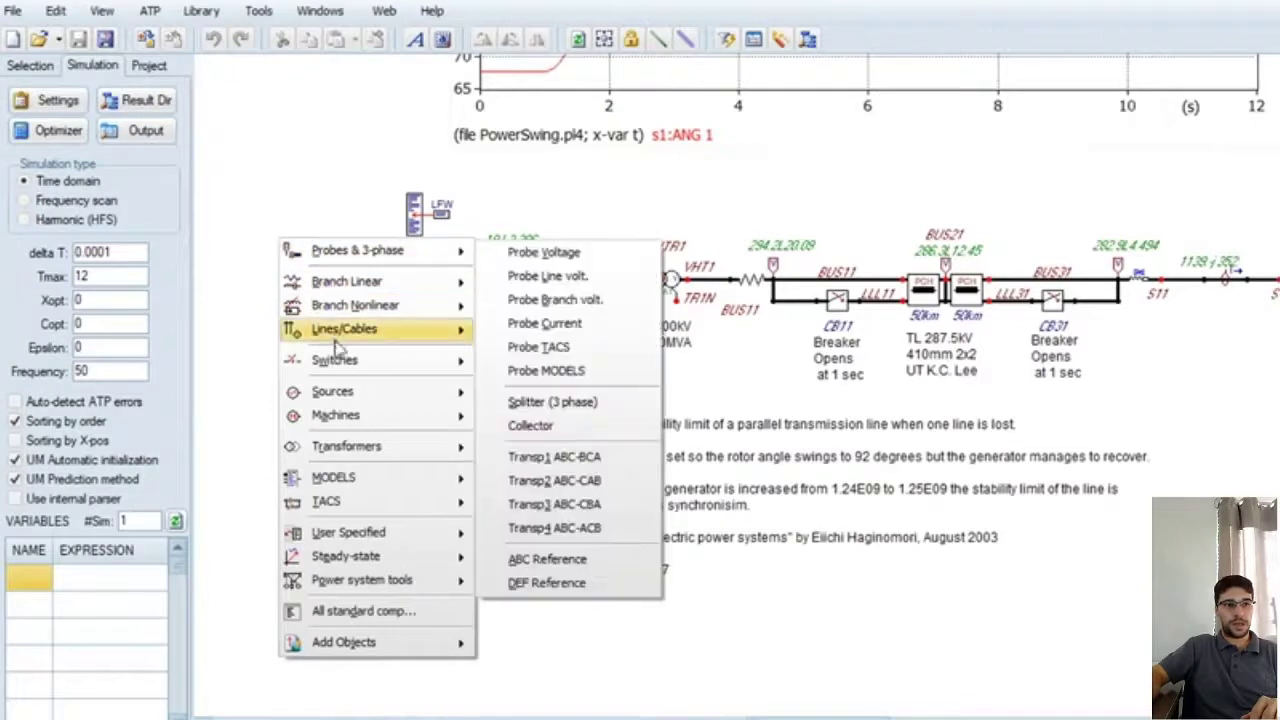
{"action": "mouse_move", "coordinate": [348, 537]}
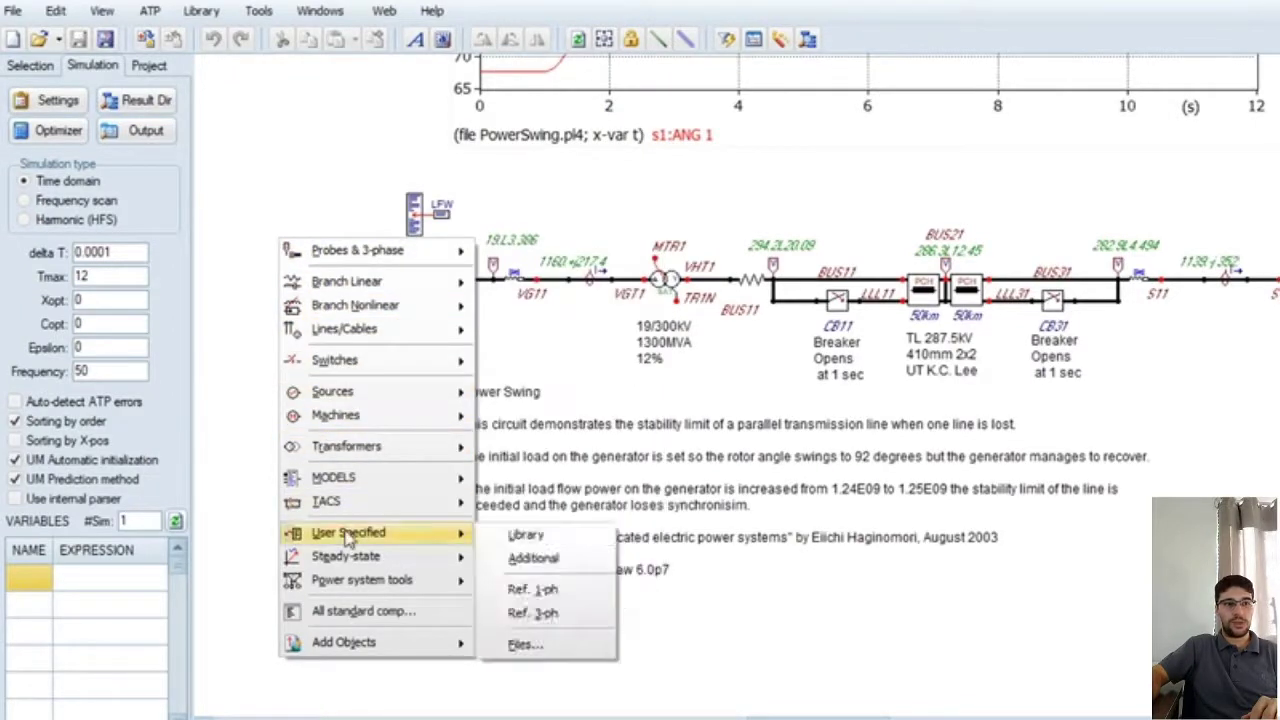
{"action": "left_click", "coordinate": [573, 558]}
{"action": "left_click", "coordinate": [288, 295]}
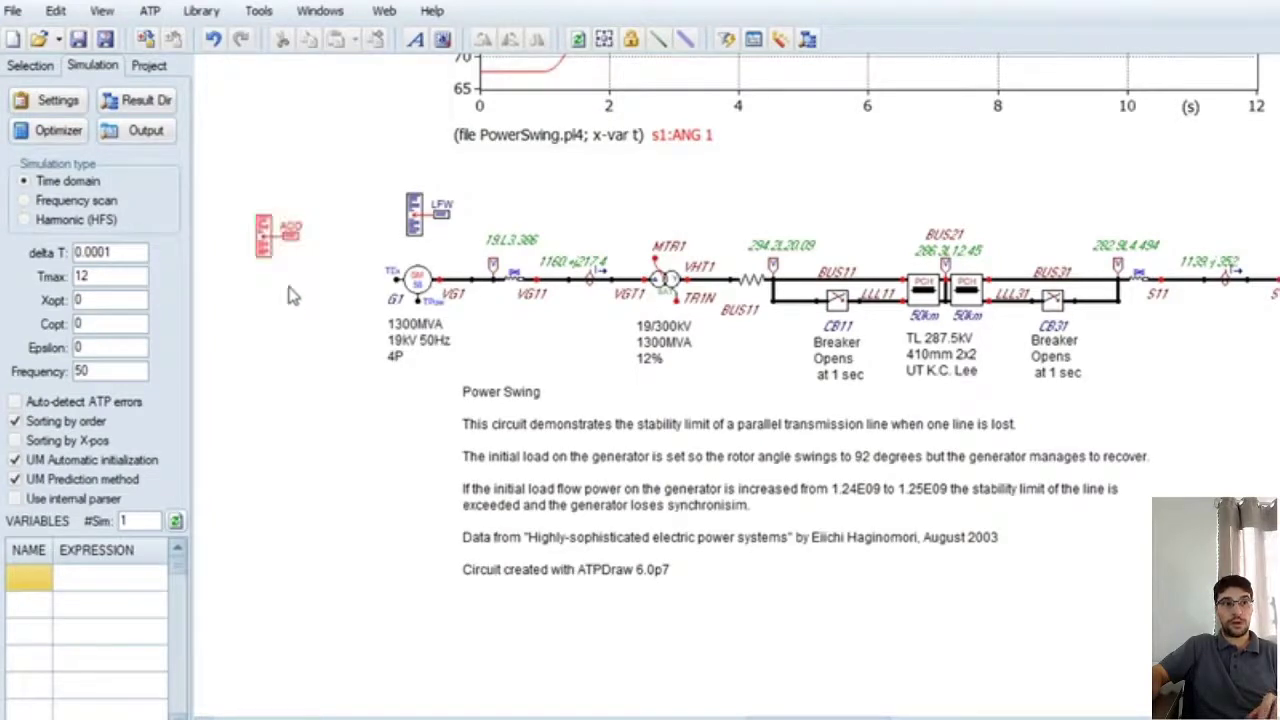
Step: Assign the new Additional component to the LOAD FLOW card section, accept the setting, and delete the component from the circuit
{"action": "double_click", "coordinate": [268, 236]}
{"action": "left_click_drag", "start_coordinate": [822, 296], "coordinate": [336, 117]}
{"action": "left_click", "coordinate": [461, 500]}
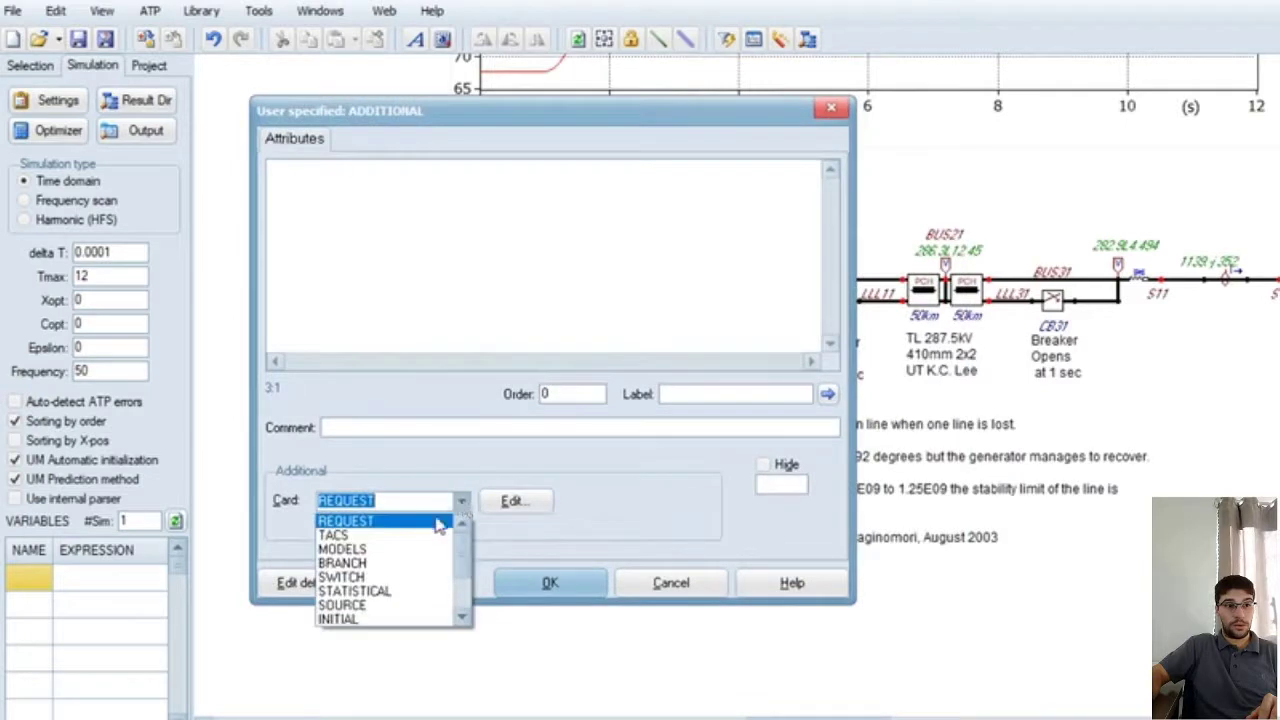
{"action": "scroll", "coordinate": [373, 555], "scroll_direction": "down", "scroll_amount": 1}
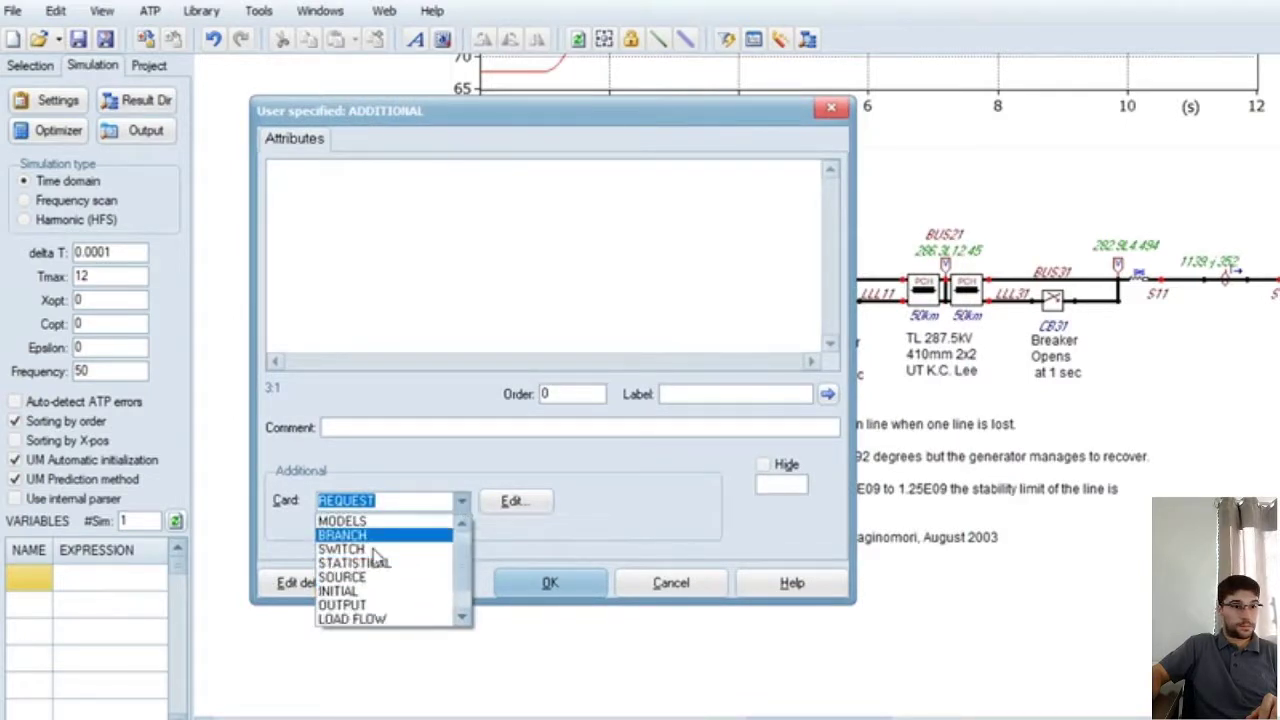
{"action": "left_click", "coordinate": [386, 619]}
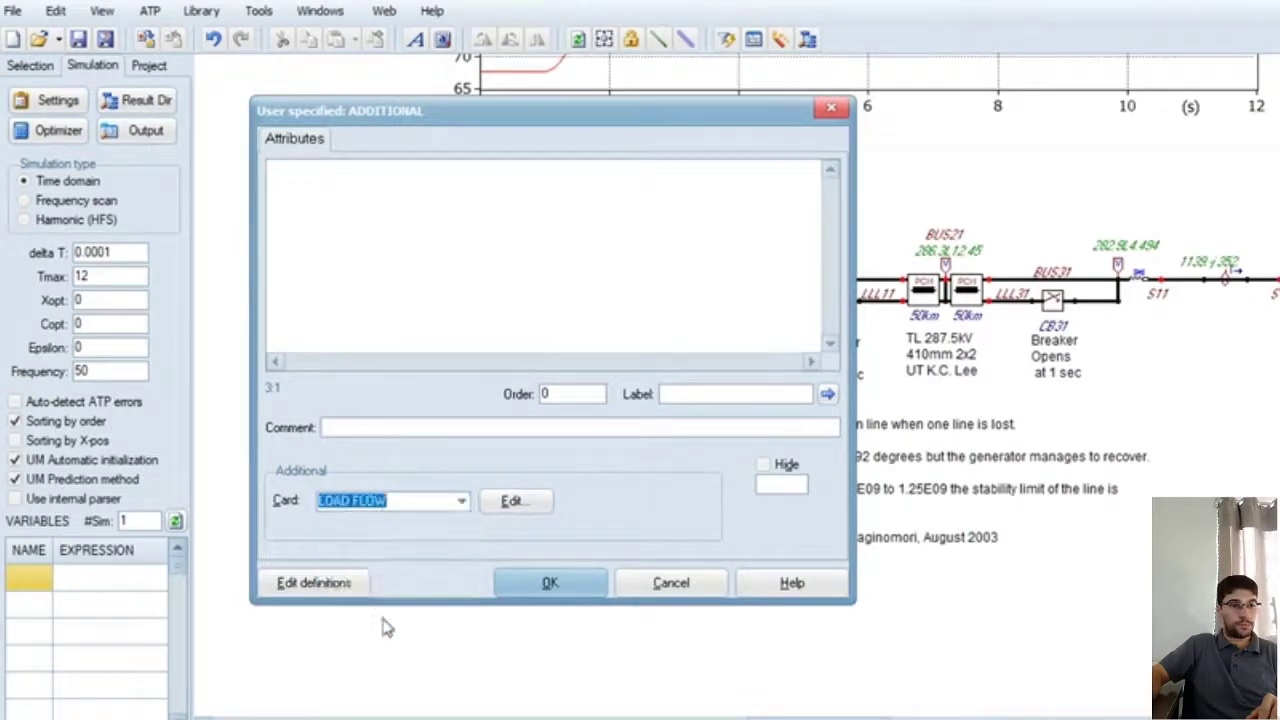
{"action": "left_click", "coordinate": [548, 586]}
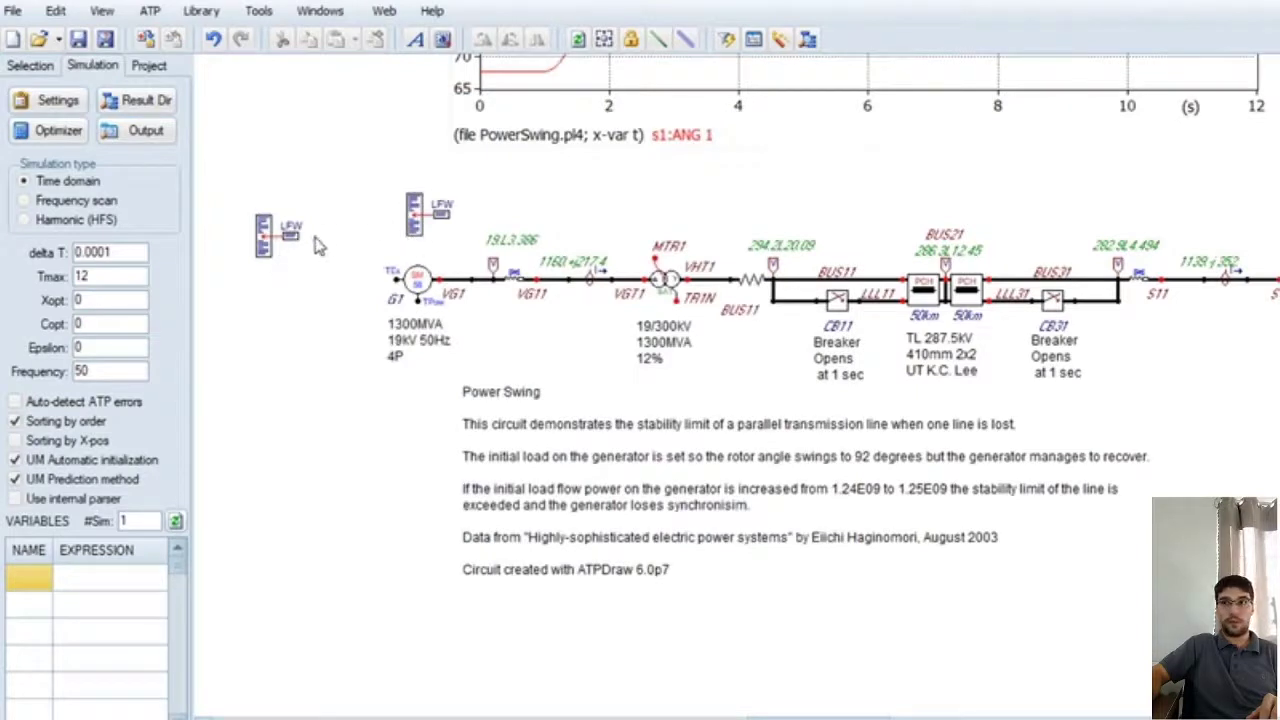
{"action": "left_click", "coordinate": [263, 235]}
{"action": "key", "text": "Delete"}
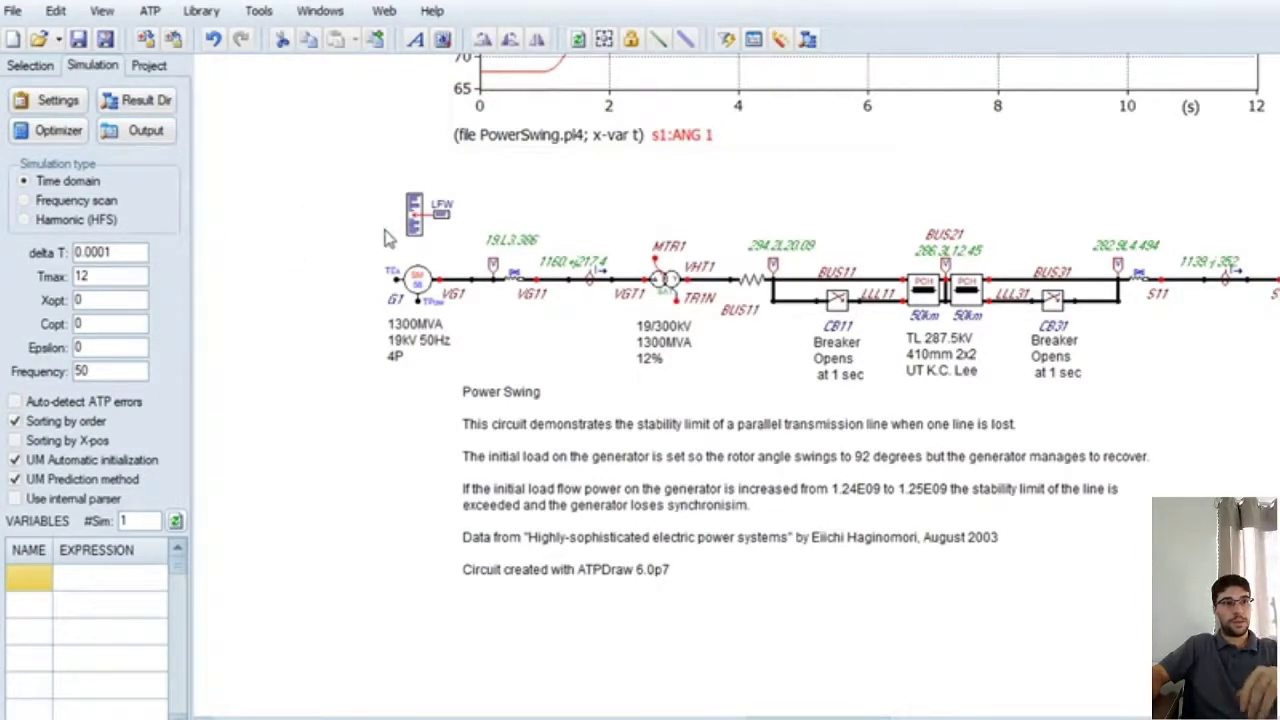
Step: Open the example's existing LFW component above the generator and examine its text line and assigned card section
{"action": "double_click", "coordinate": [411, 210]}
{"action": "double_click", "coordinate": [640, 186]}
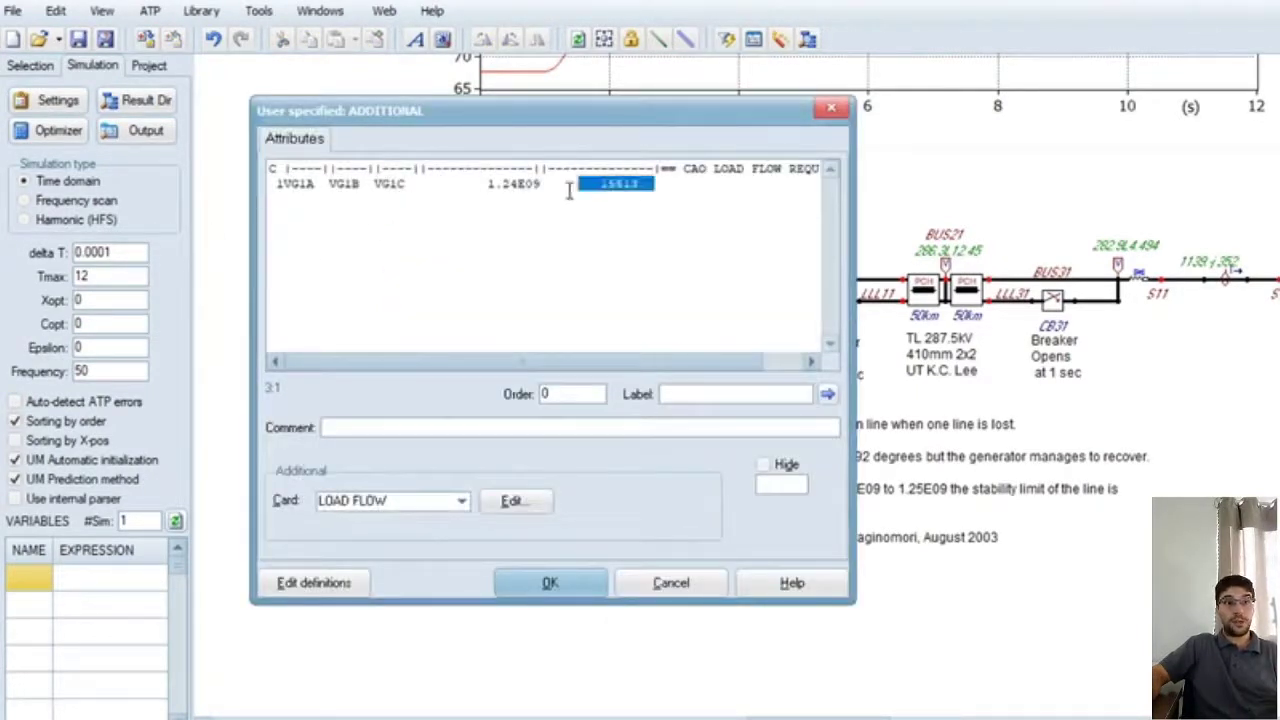
{"action": "left_click", "coordinate": [336, 202]}
{"action": "left_click_drag", "start_coordinate": [297, 192], "coordinate": [255, 168]}
{"action": "left_click", "coordinate": [359, 218]}
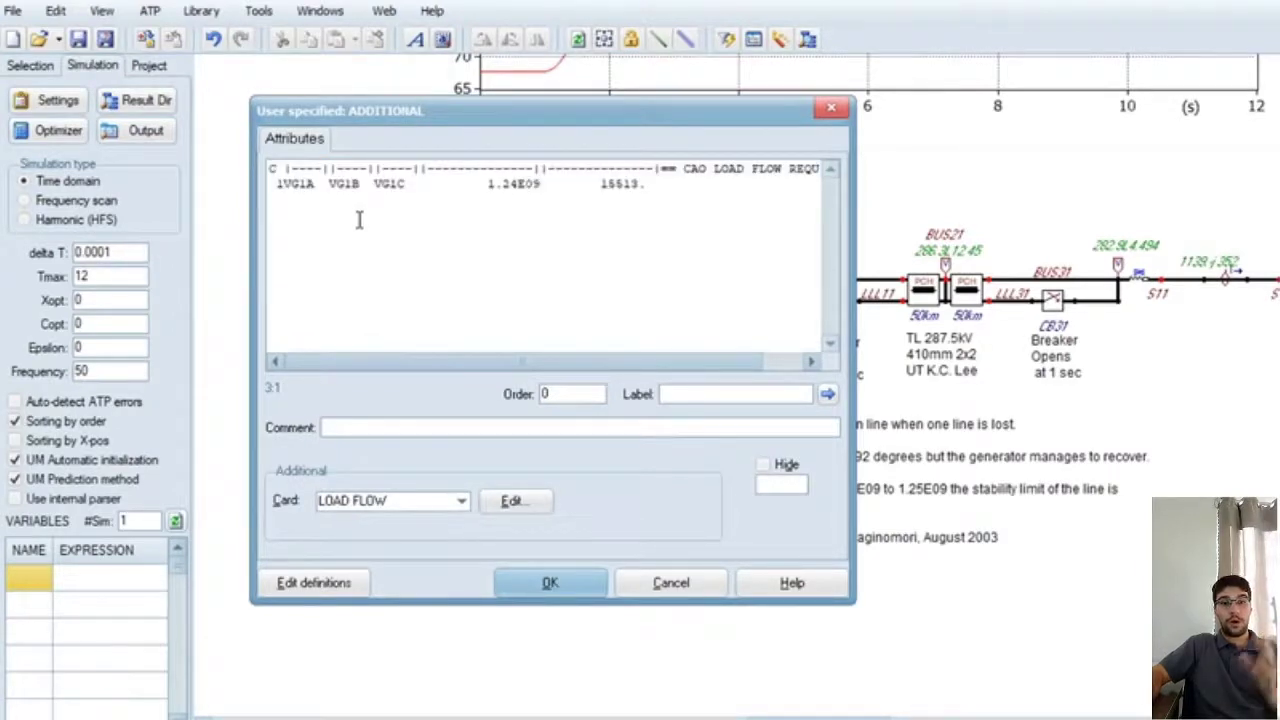
{"action": "left_click", "coordinate": [402, 500]}
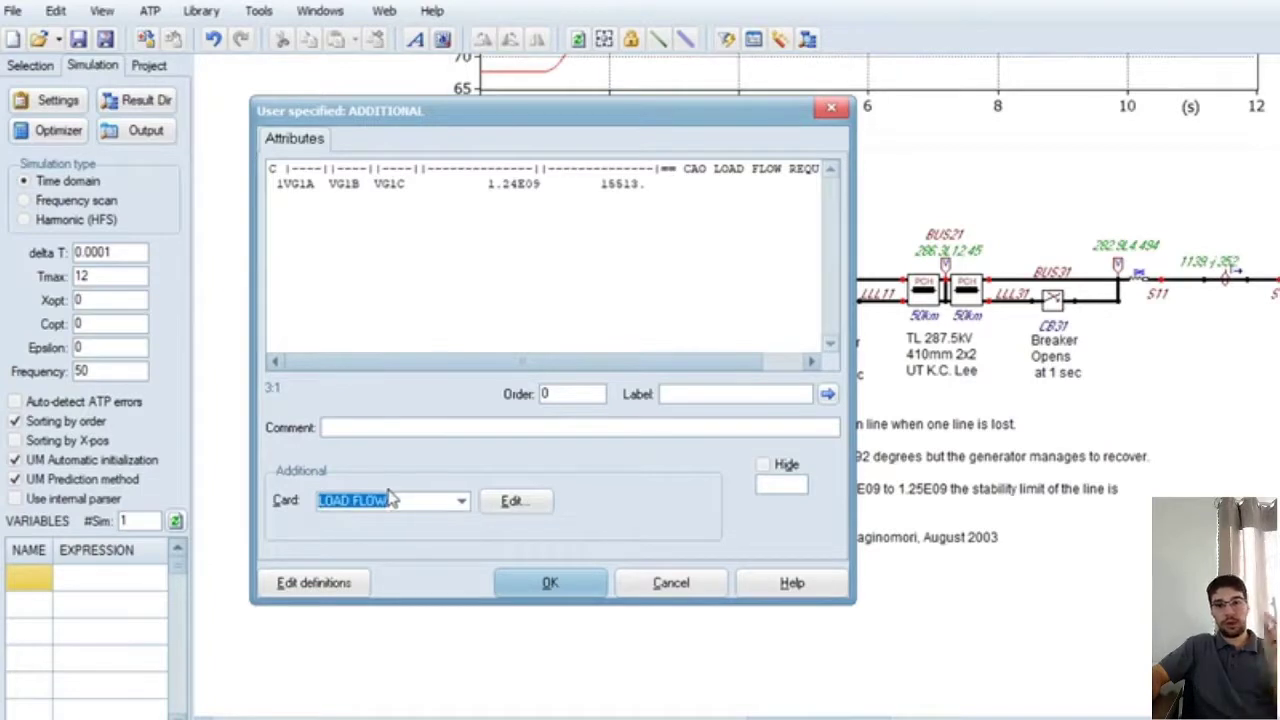
{"action": "left_click_drag", "start_coordinate": [660, 186], "coordinate": [268, 186]}
{"action": "left_click", "coordinate": [282, 192]}
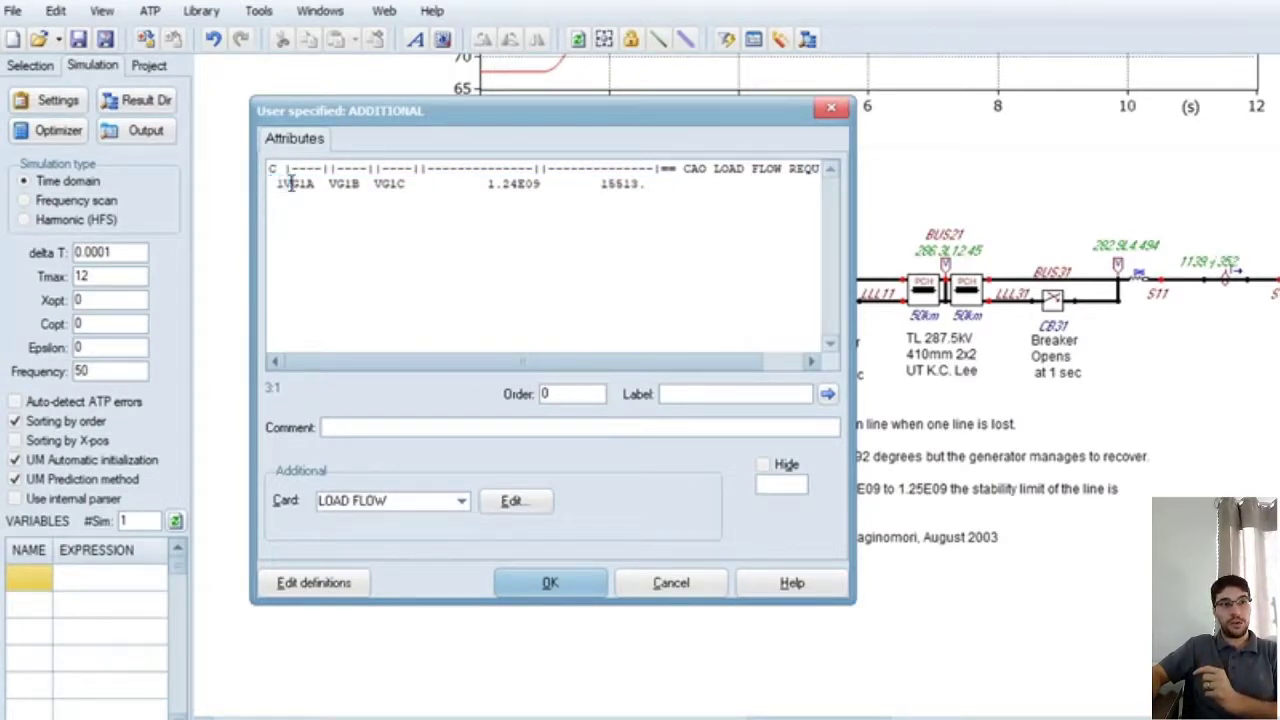
Step: Examine the LFW text line's constraint type code, node names, active power and voltage fields, and close the component's dialog
{"action": "left_click_drag", "start_coordinate": [395, 115], "coordinate": [337, 88]}
{"action": "left_click", "coordinate": [249, 161]}
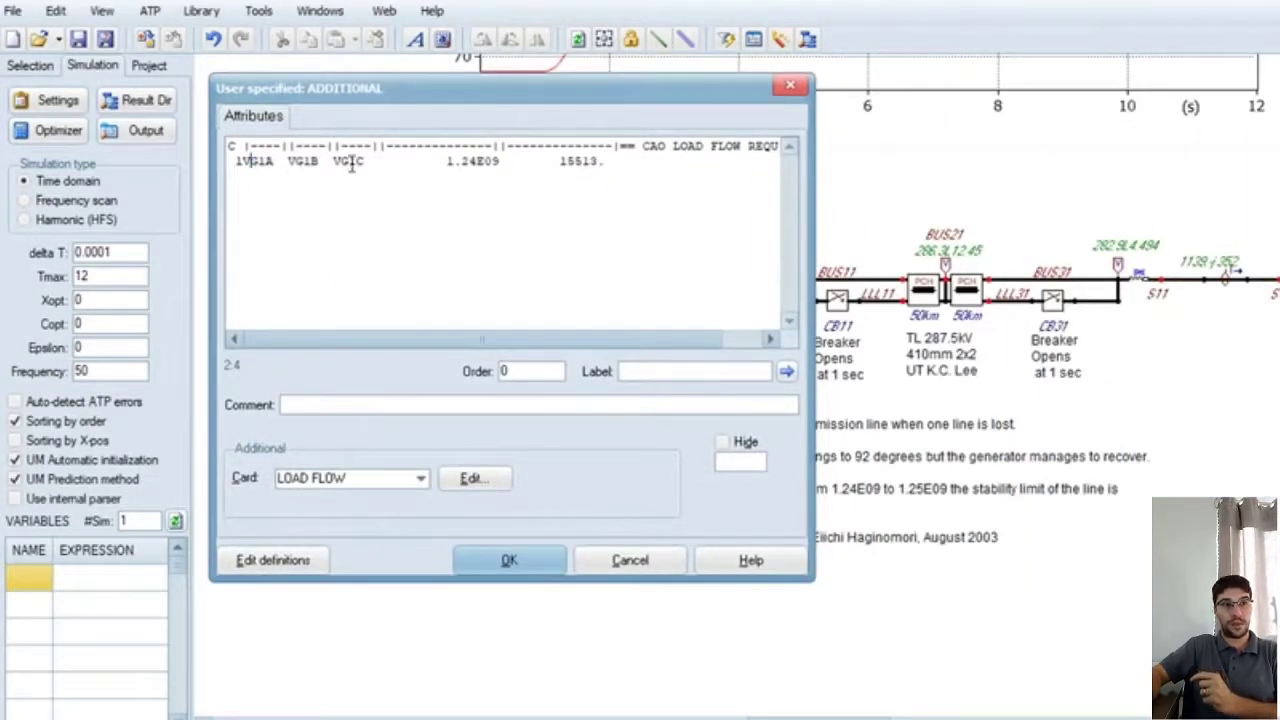
{"action": "left_click_drag", "start_coordinate": [498, 165], "coordinate": [446, 167]}
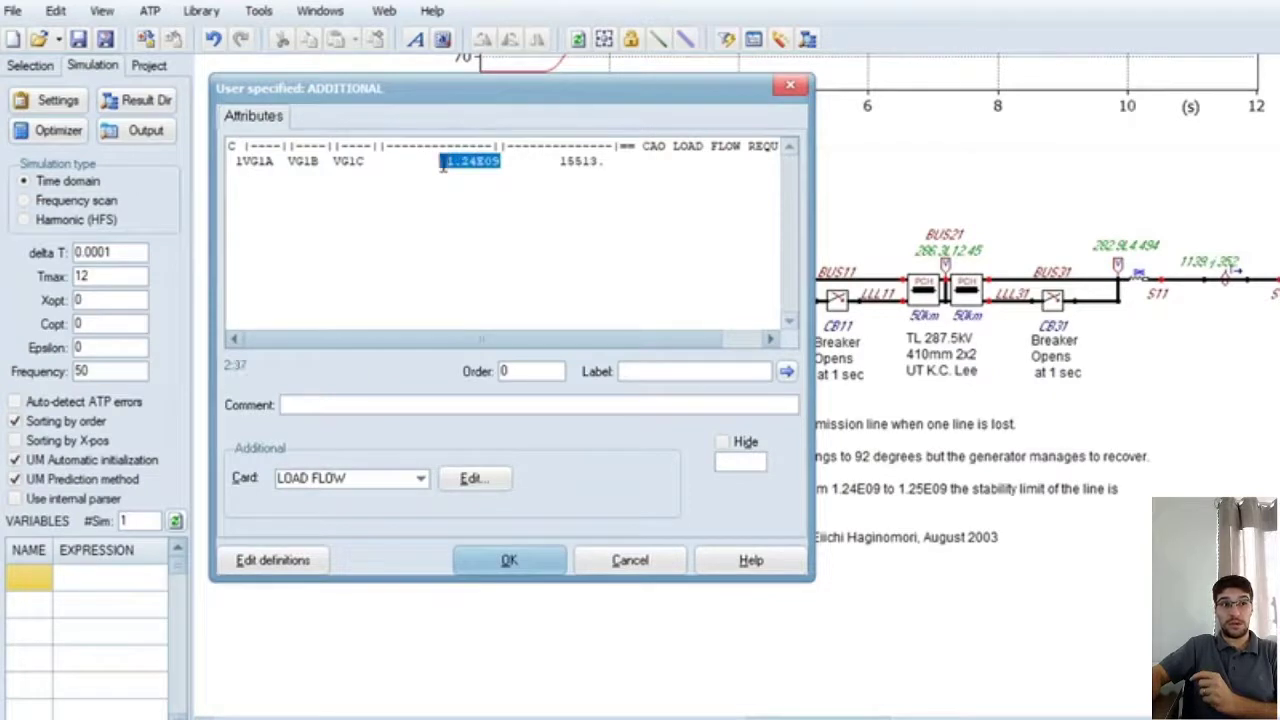
{"action": "left_click_drag", "start_coordinate": [605, 165], "coordinate": [563, 168]}
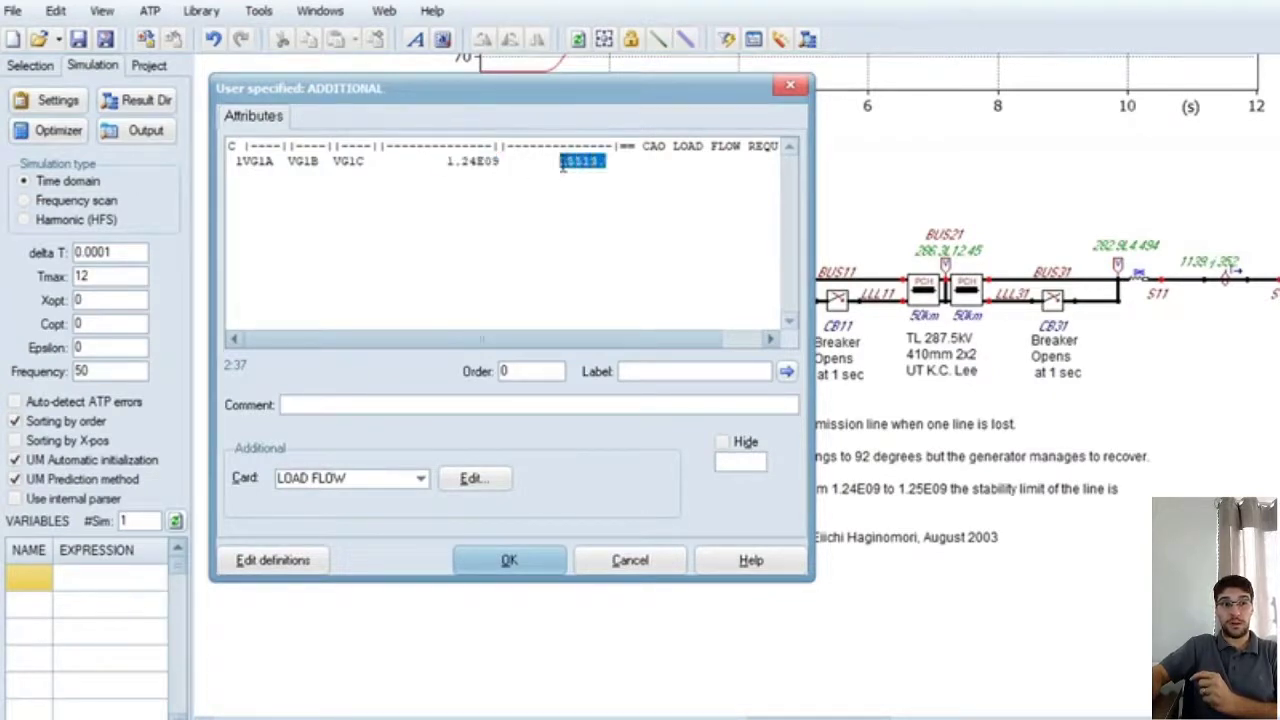
{"action": "left_click", "coordinate": [463, 168]}
{"action": "double_click", "coordinate": [596, 161]}
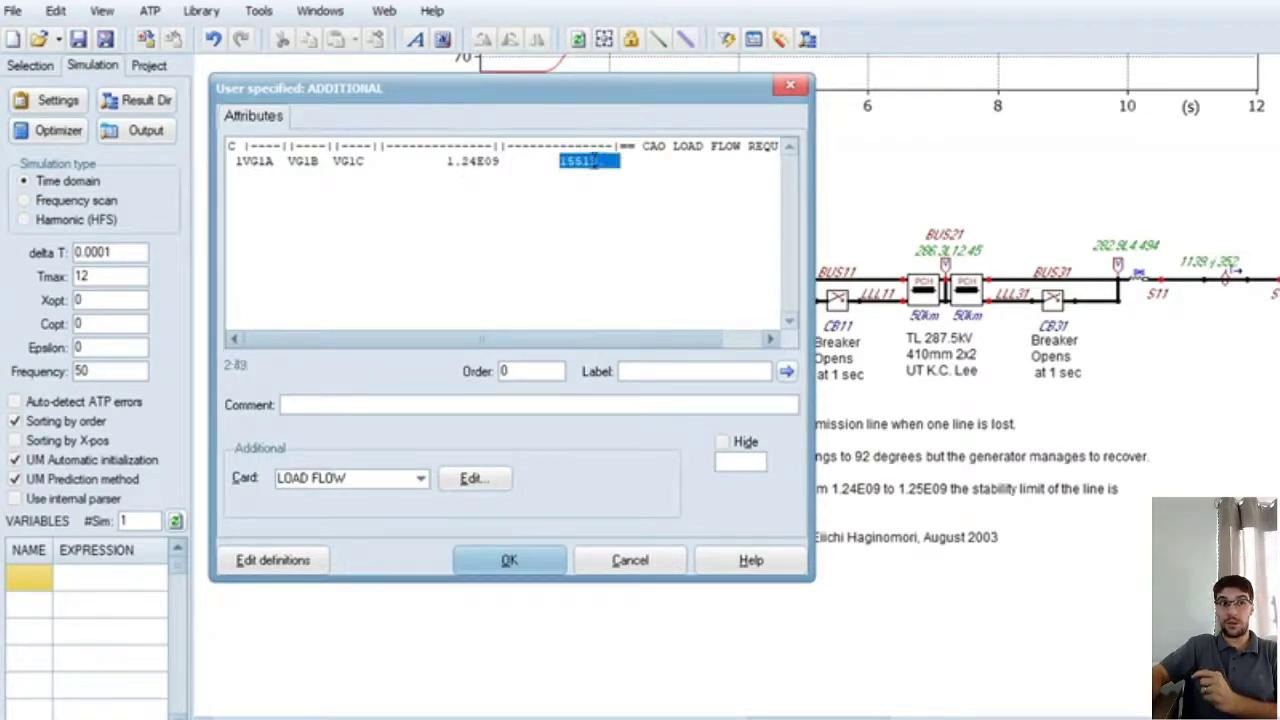
{"action": "double_click", "coordinate": [453, 161]}
{"action": "double_click", "coordinate": [581, 165]}
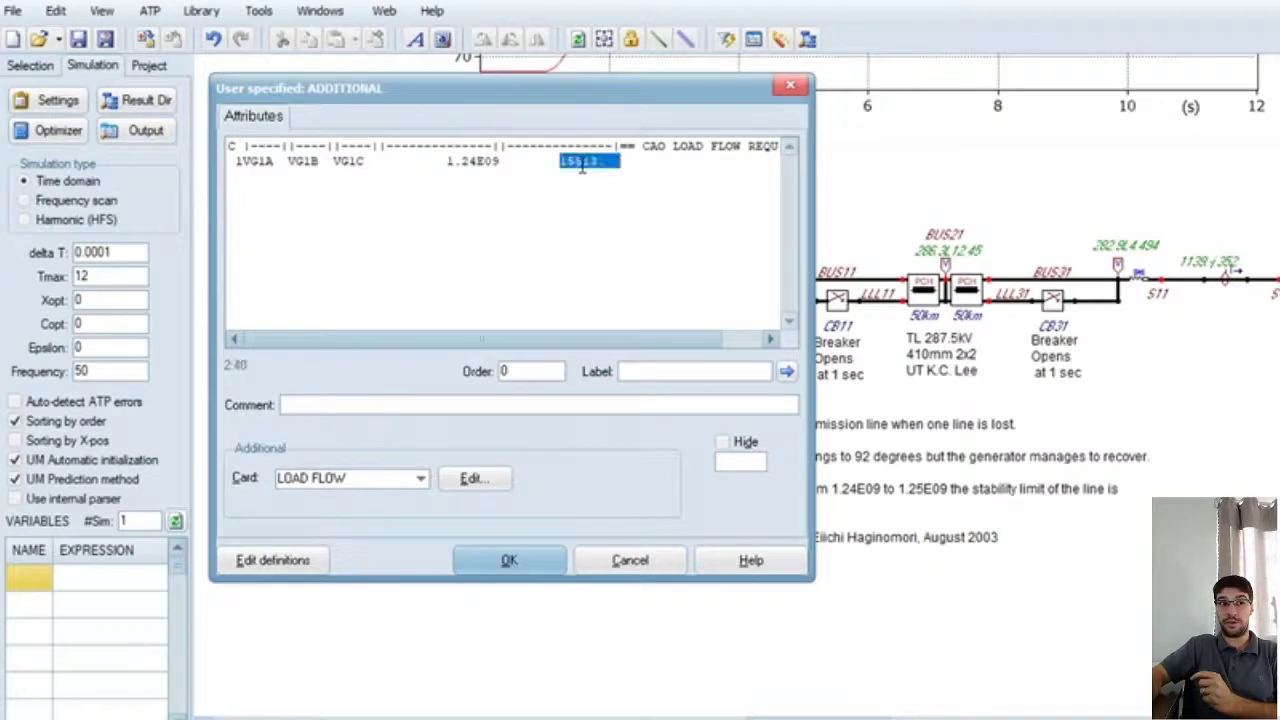
{"action": "left_click", "coordinate": [243, 164]}
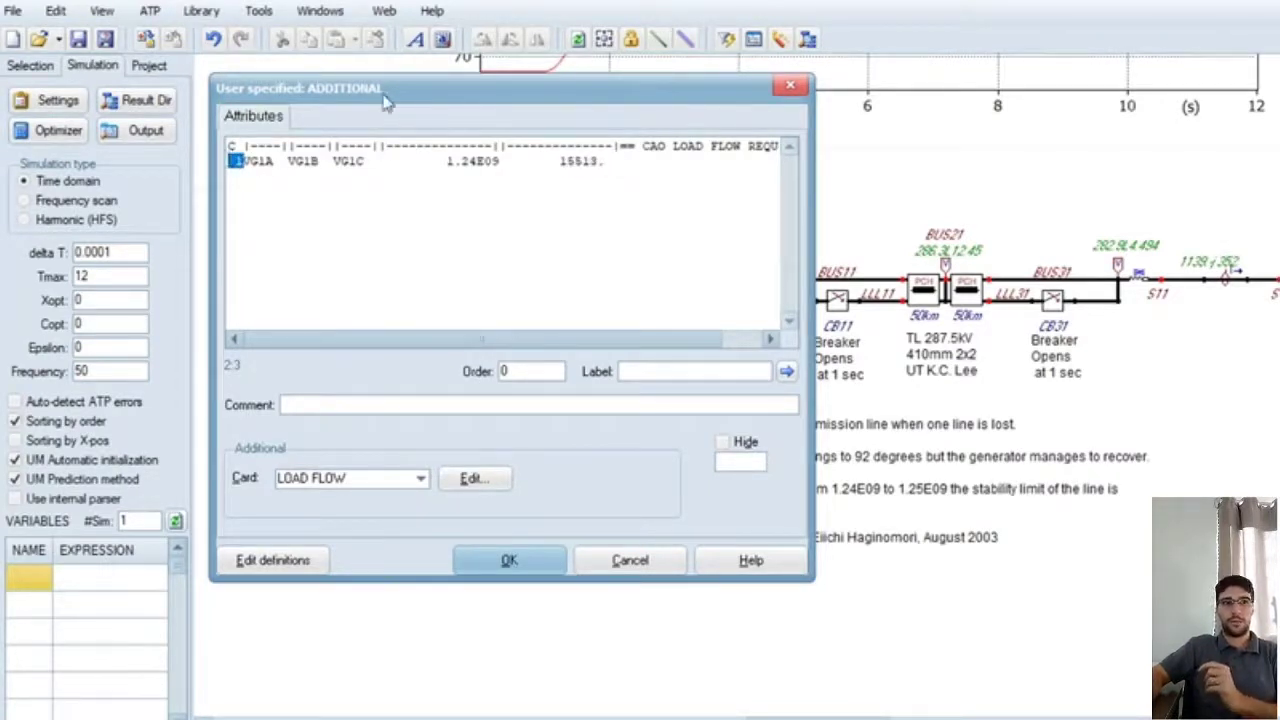
{"action": "left_click", "coordinate": [480, 568]}
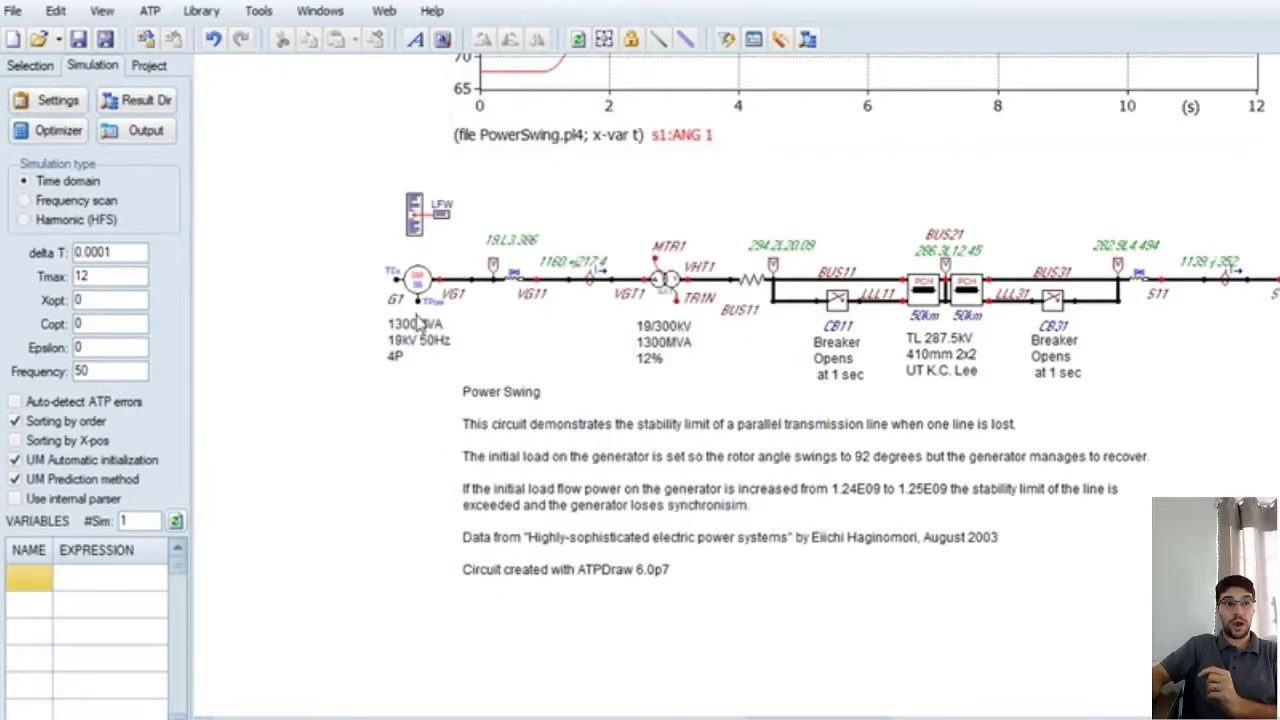
Step: Switch to the PDF reader and read the ATPDraw manual's description of the Additional component and its selectable ATP file sections
{"action": "key", "text": "alt+Tab"}
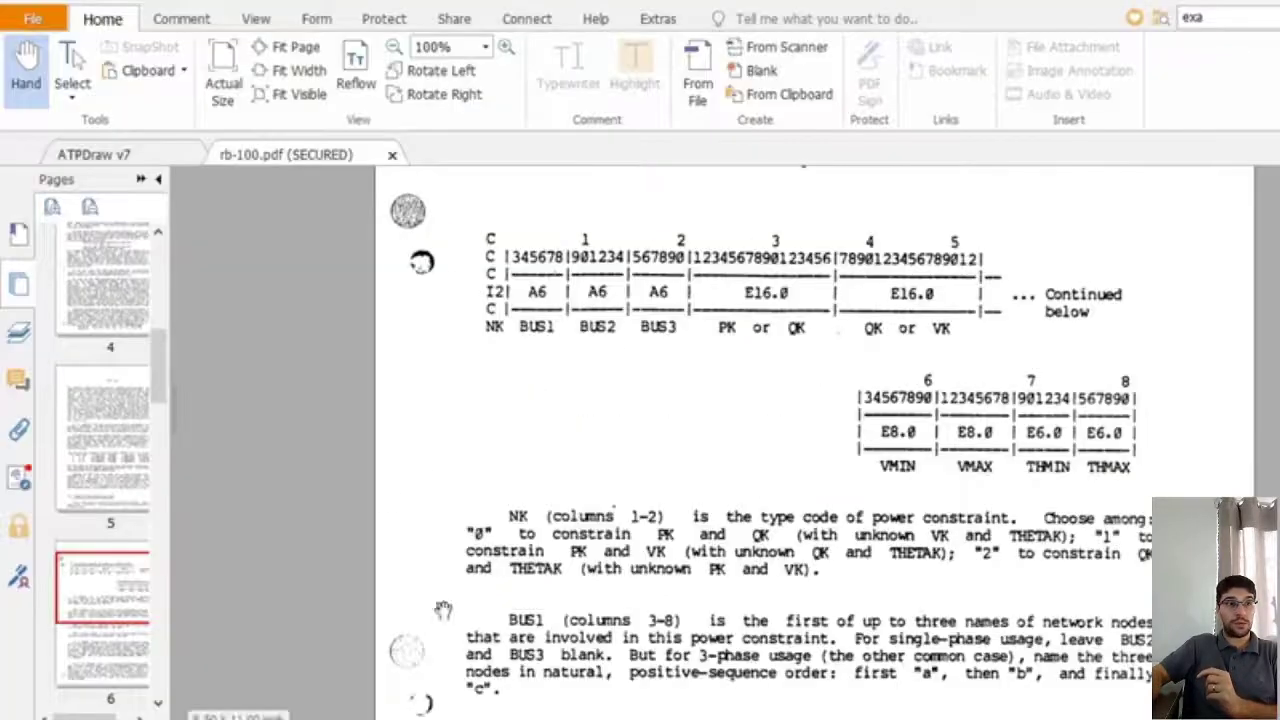
{"action": "left_click", "coordinate": [155, 155]}
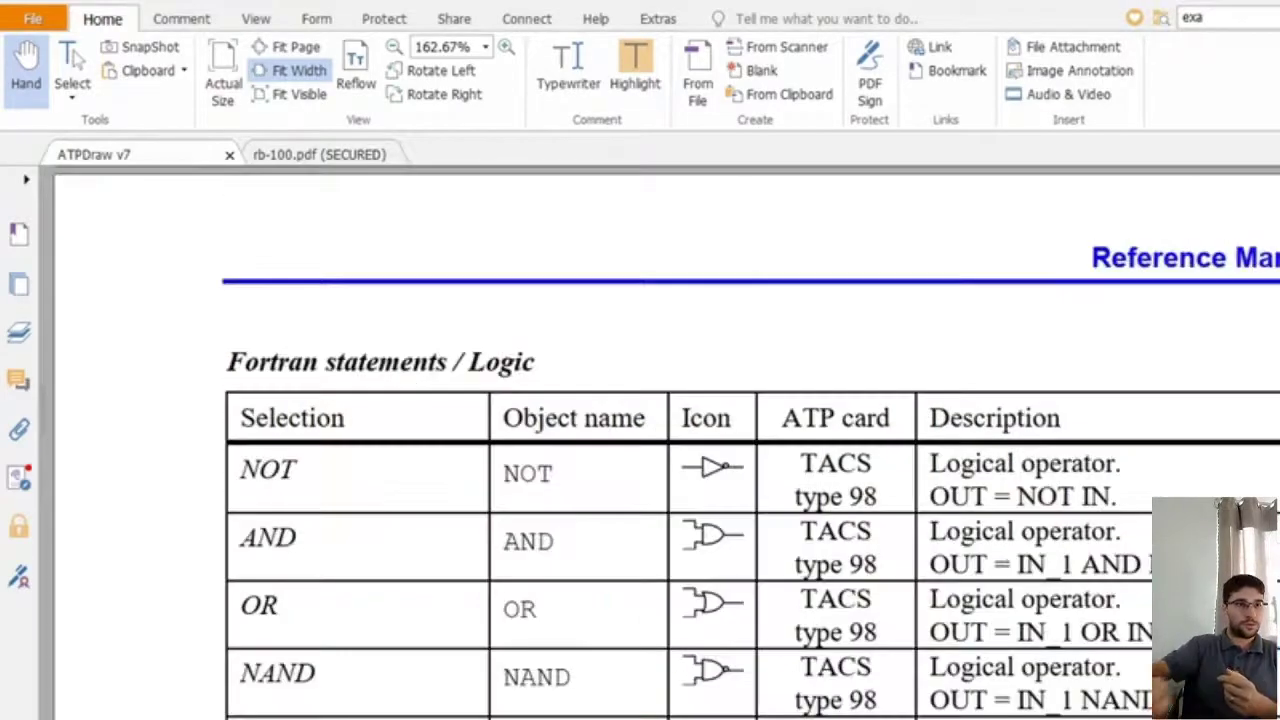
{"action": "scroll", "coordinate": [370, 400], "scroll_direction": "up", "scroll_amount": 1}
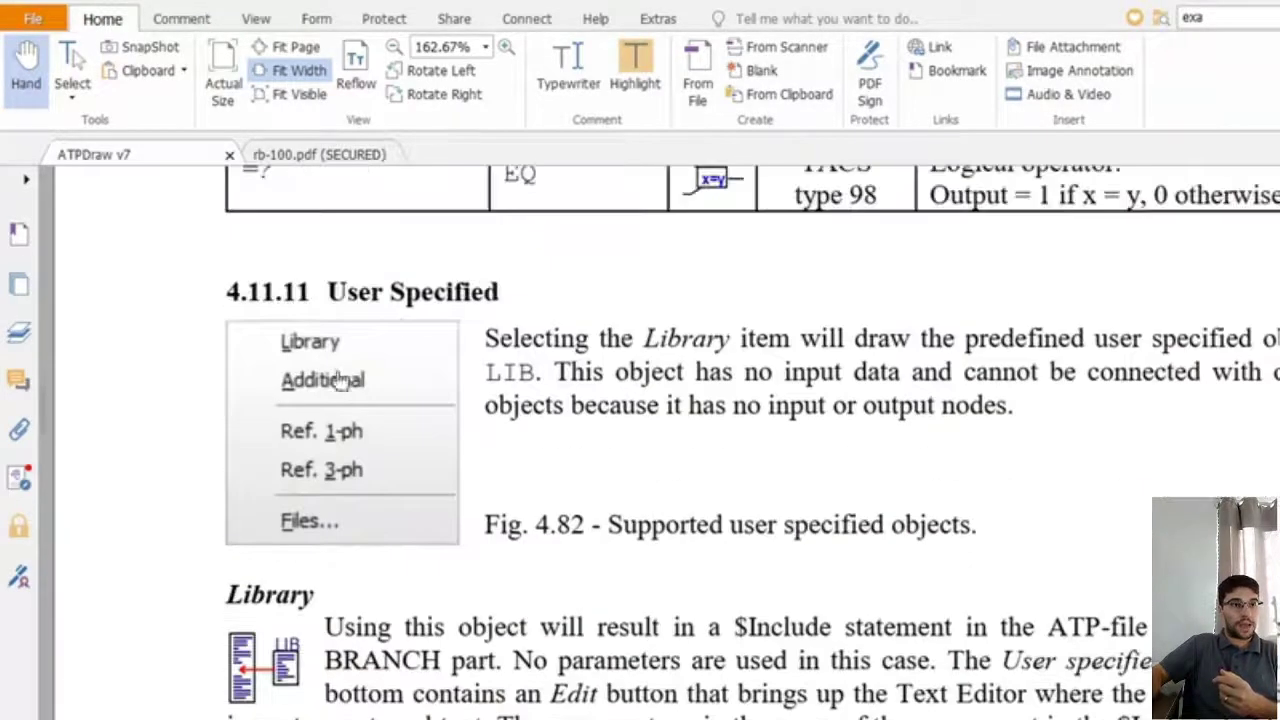
{"action": "scroll", "coordinate": [300, 395], "scroll_direction": "down", "scroll_amount": 2}
{"action": "scroll", "coordinate": [290, 430], "scroll_direction": "down", "scroll_amount": 2}
{"action": "scroll", "coordinate": [300, 445], "scroll_direction": "down", "scroll_amount": 2}
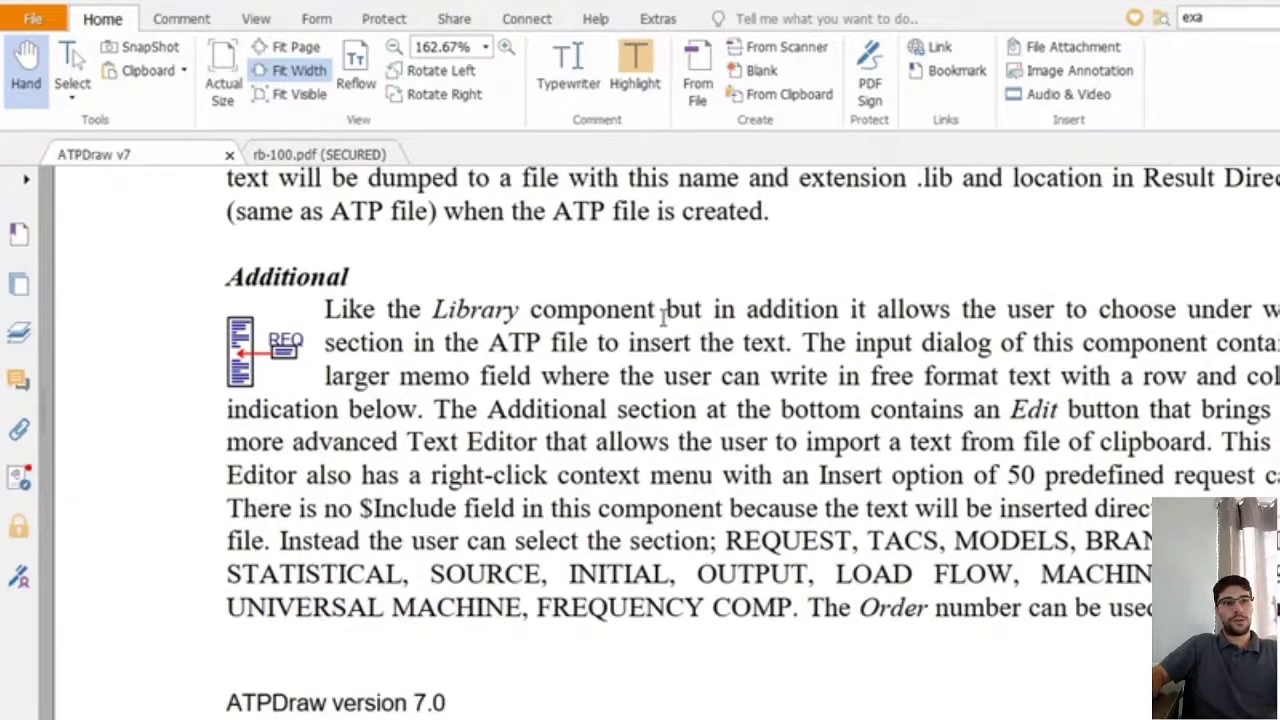
{"action": "scroll", "coordinate": [660, 315], "scroll_direction": "down", "scroll_amount": 1}
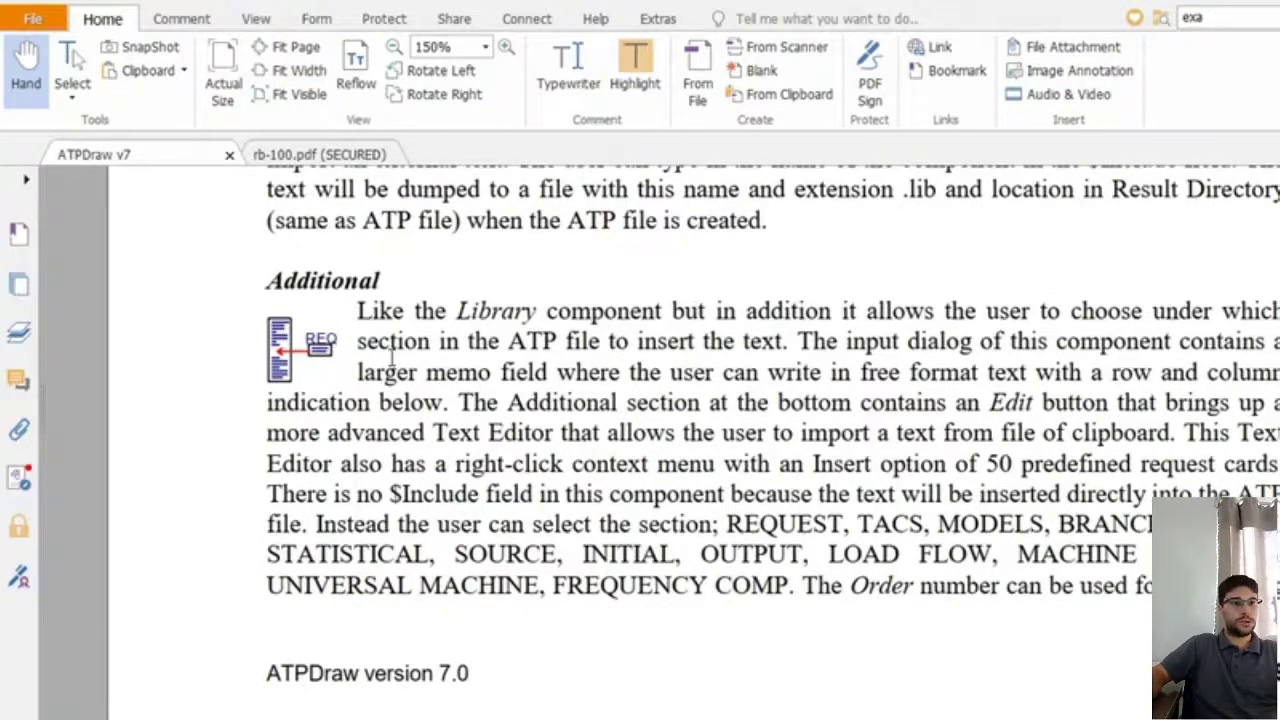
{"action": "left_click_drag", "start_coordinate": [390, 341], "coordinate": [755, 340]}
{"action": "left_click", "coordinate": [610, 341]}
{"action": "left_click_drag", "start_coordinate": [609, 341], "coordinate": [792, 343]}
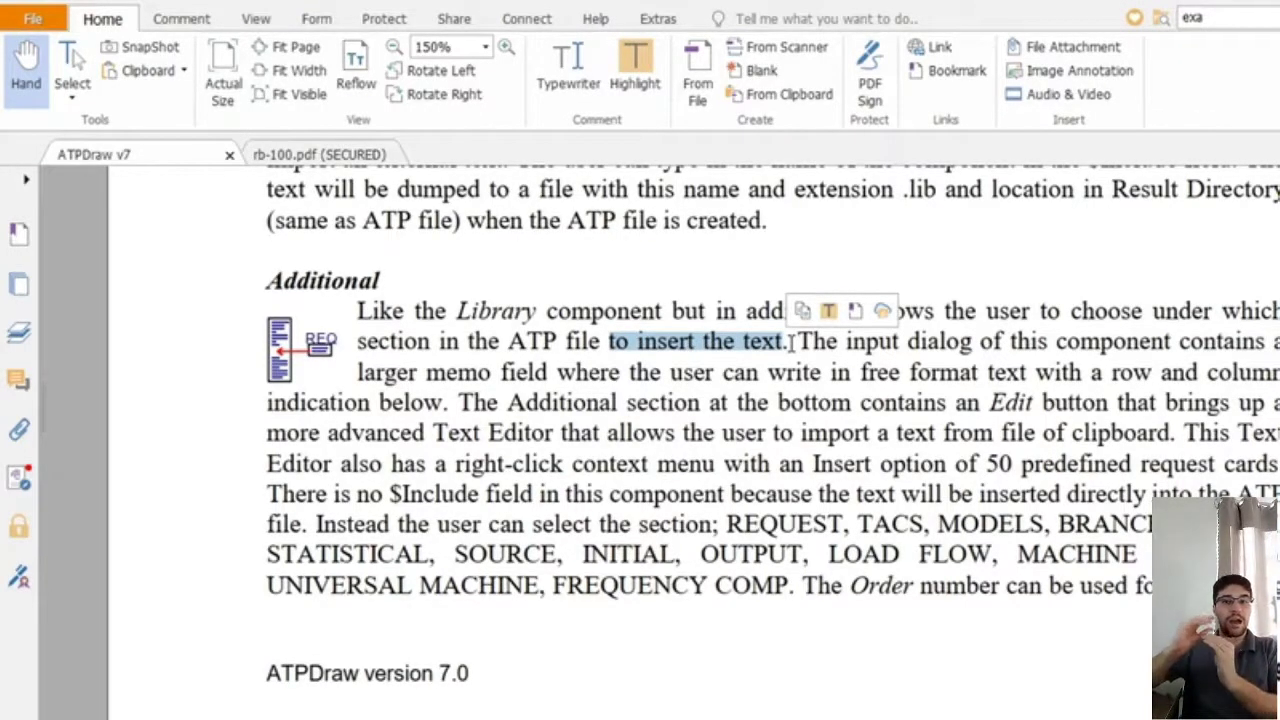
Step: Return to ATPDraw, reopen the LFW component to review its constraint line and card section, and close its dialog
{"action": "key", "text": "alt+Tab"}
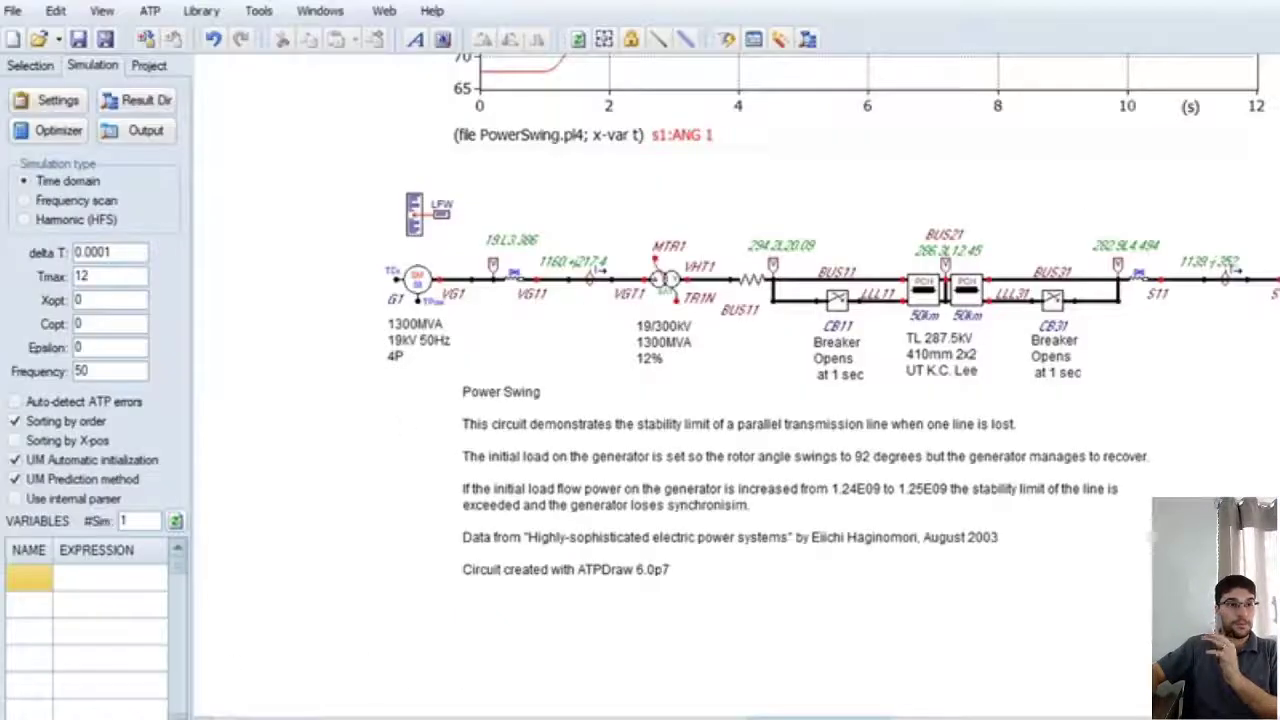
{"action": "double_click", "coordinate": [418, 222]}
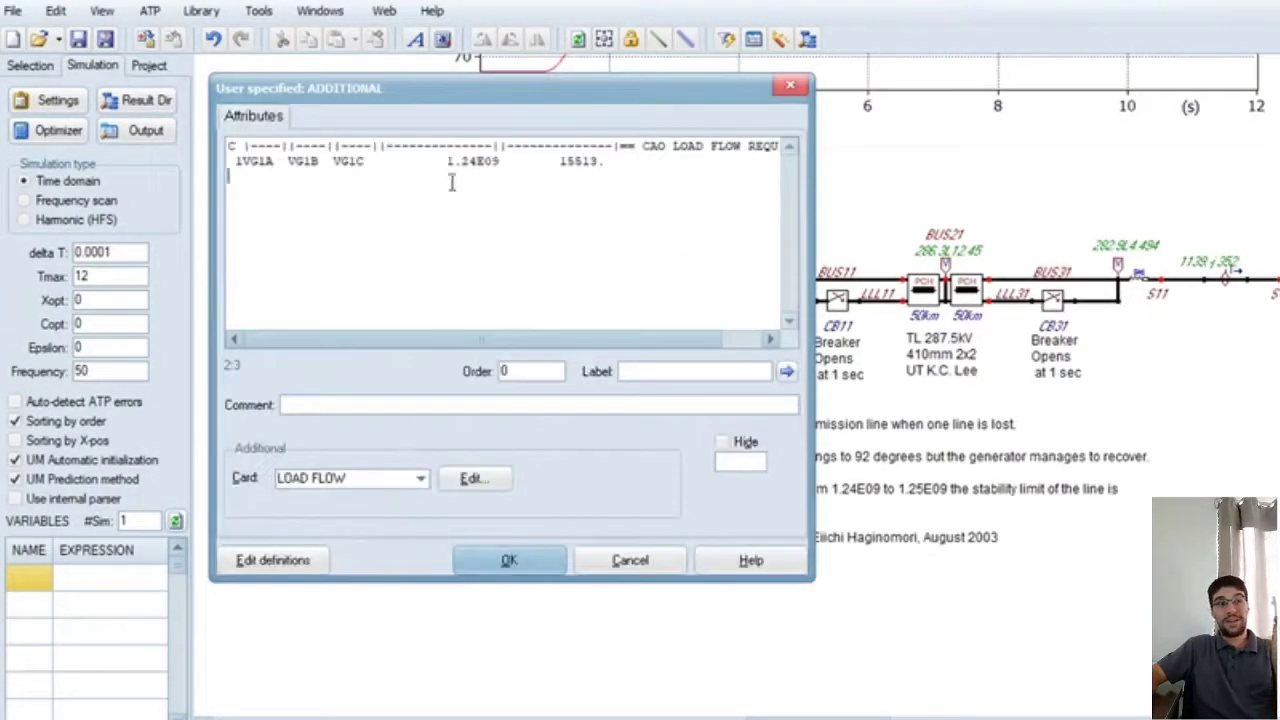
{"action": "triple_click", "coordinate": [224, 163]}
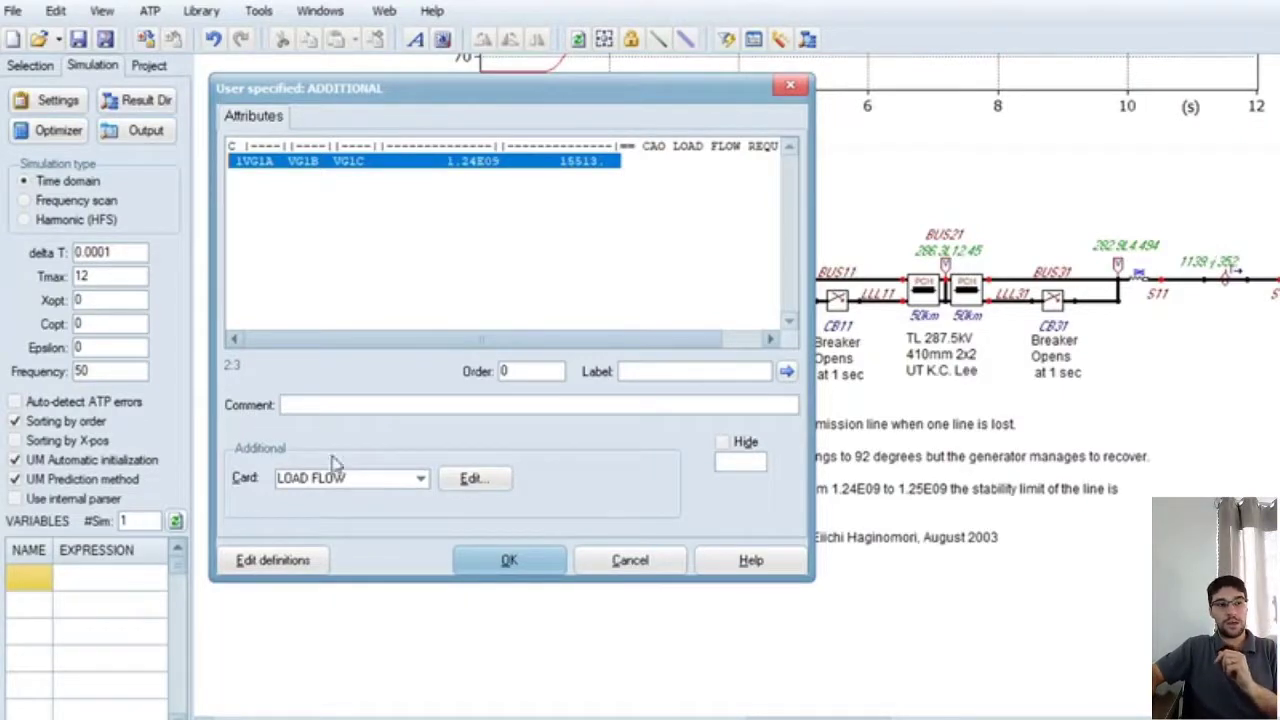
{"action": "left_click", "coordinate": [364, 478]}
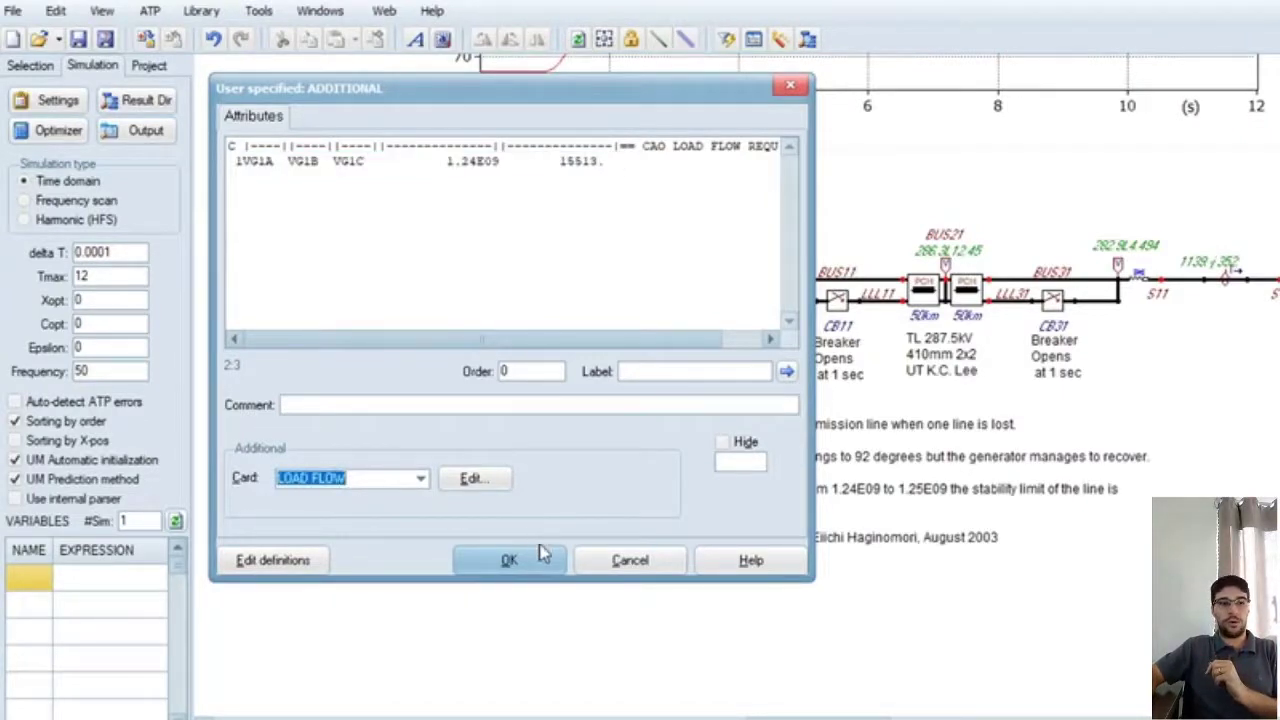
{"action": "left_click", "coordinate": [542, 556]}
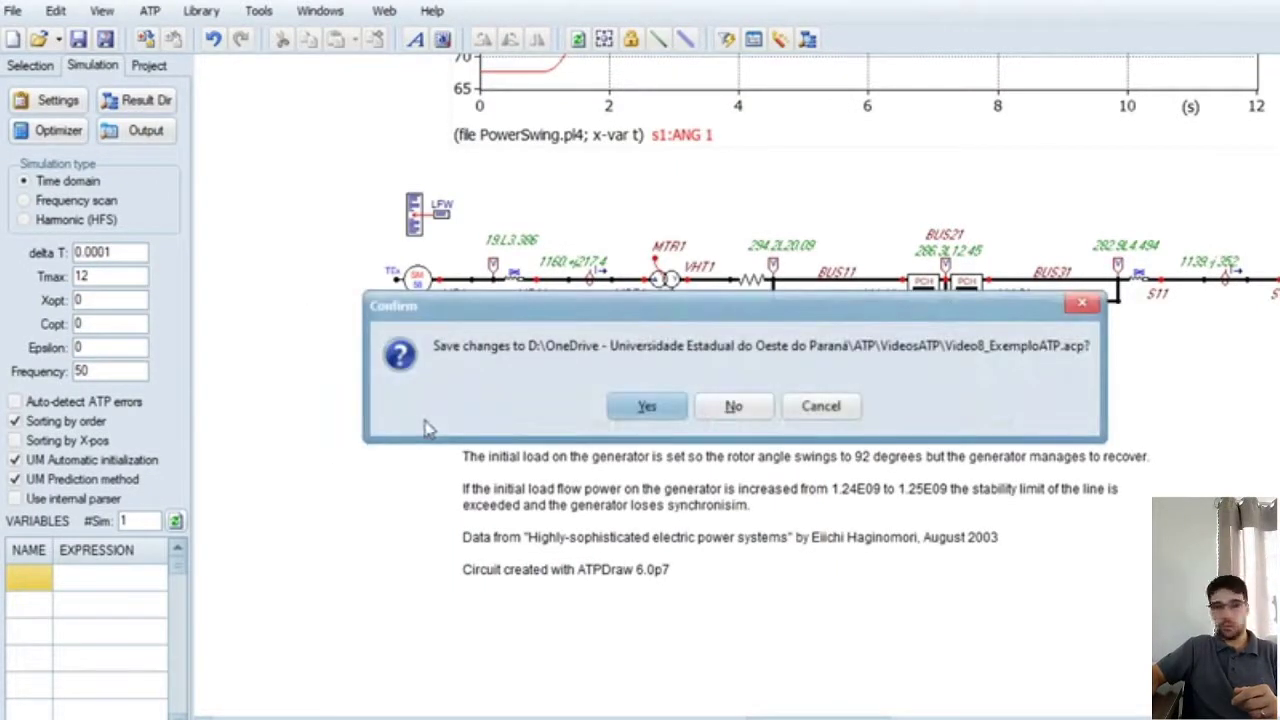
Step: Discard the changes to Video8_ExemploATP.acp and bring up the distributed generation circuit containing the GD1 synchronous machine
{"action": "left_click", "coordinate": [734, 406]}
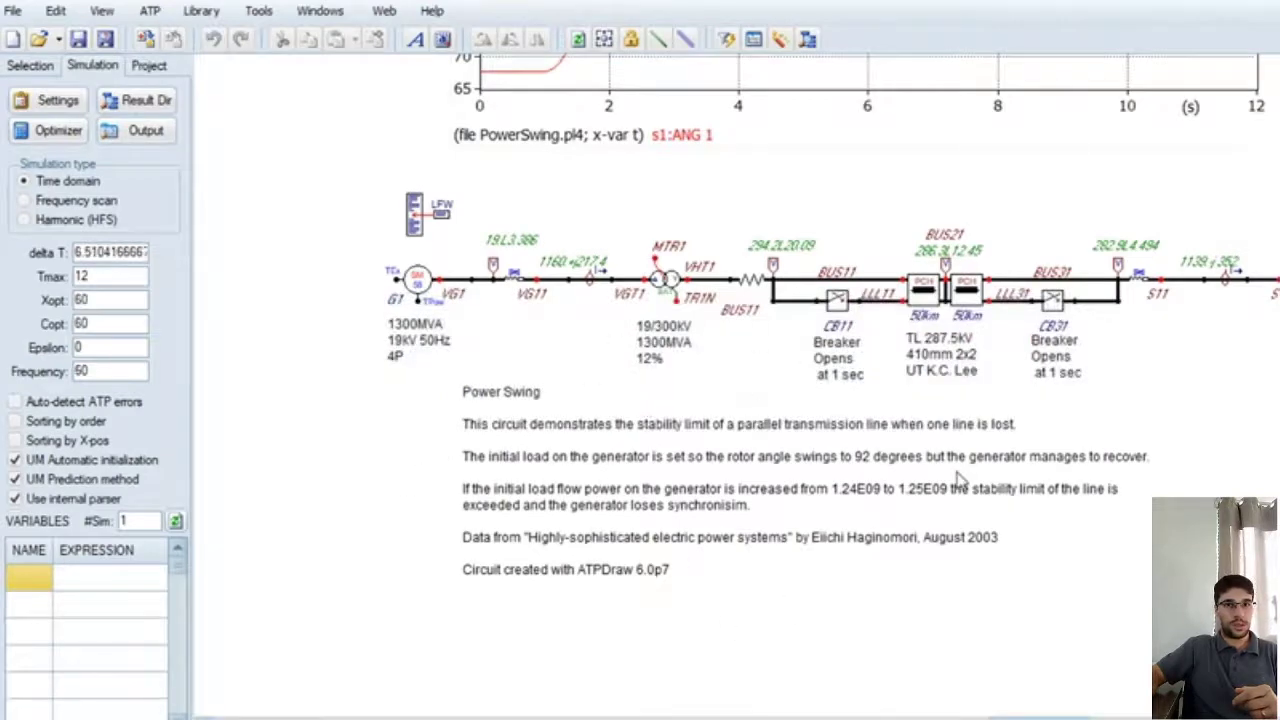
{"action": "scroll", "coordinate": [824, 188], "scroll_direction": "down", "scroll_amount": 2}
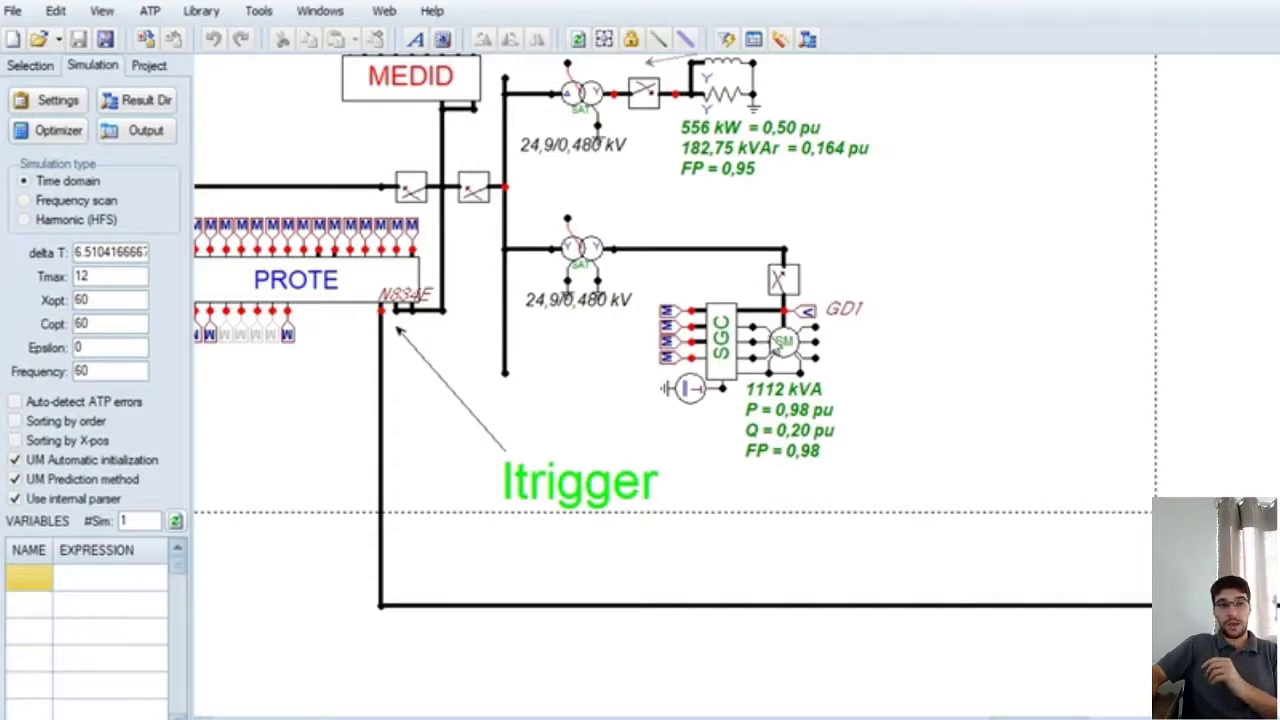
Step: Move the GD1 synchronous machine away from the SGC controller into the empty area of the circuit to its right
{"action": "left_click", "coordinate": [778, 345]}
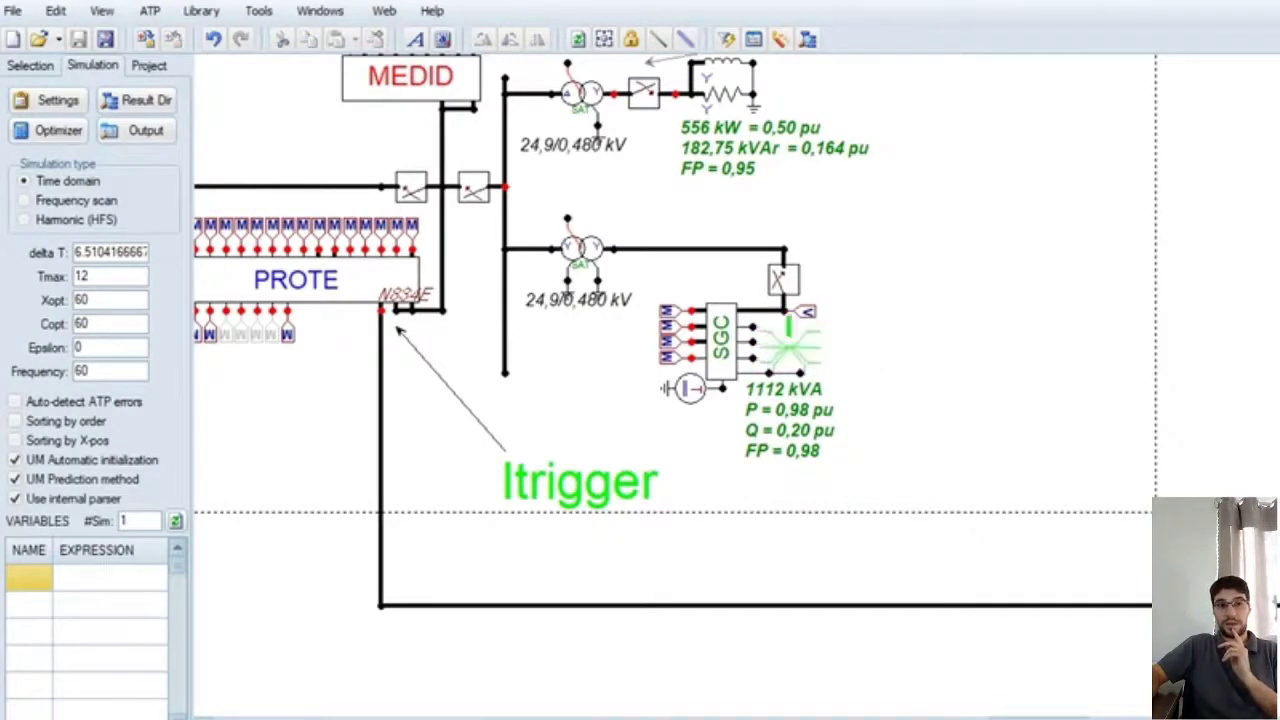
{"action": "left_click_drag", "start_coordinate": [786, 343], "coordinate": [970, 282]}
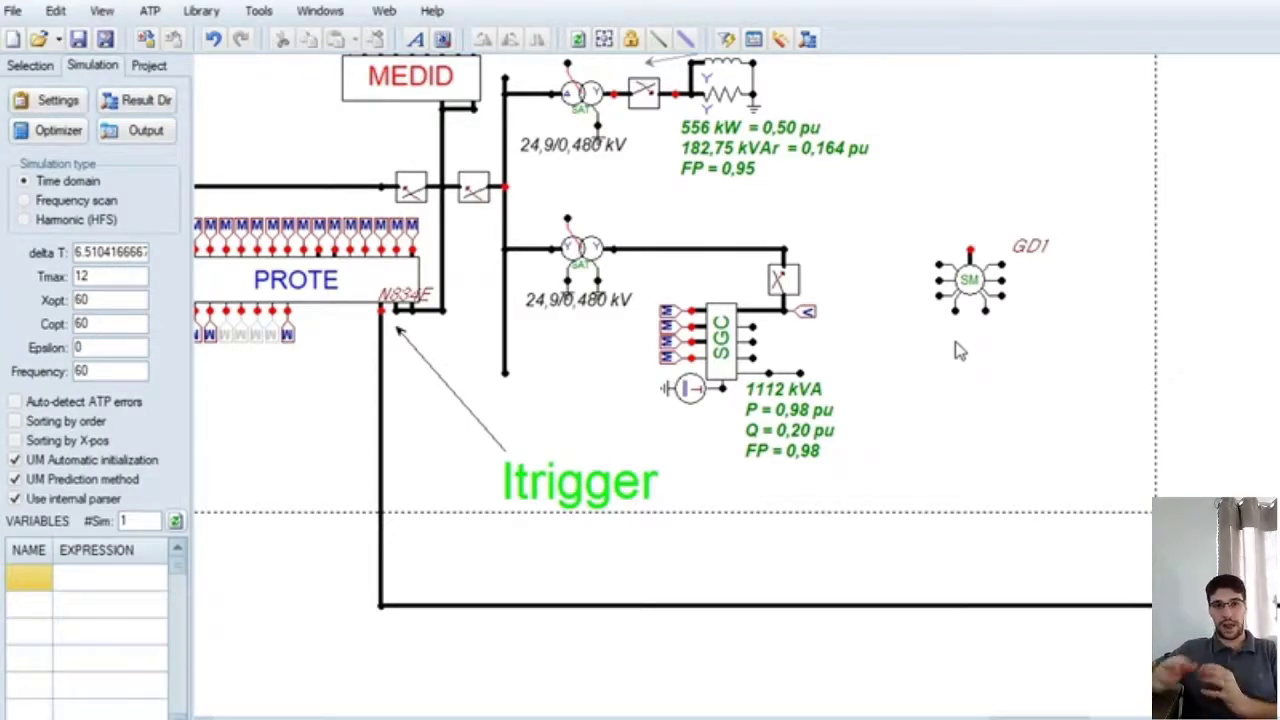
{"action": "left_click_drag", "start_coordinate": [900, 206], "coordinate": [1031, 394]}
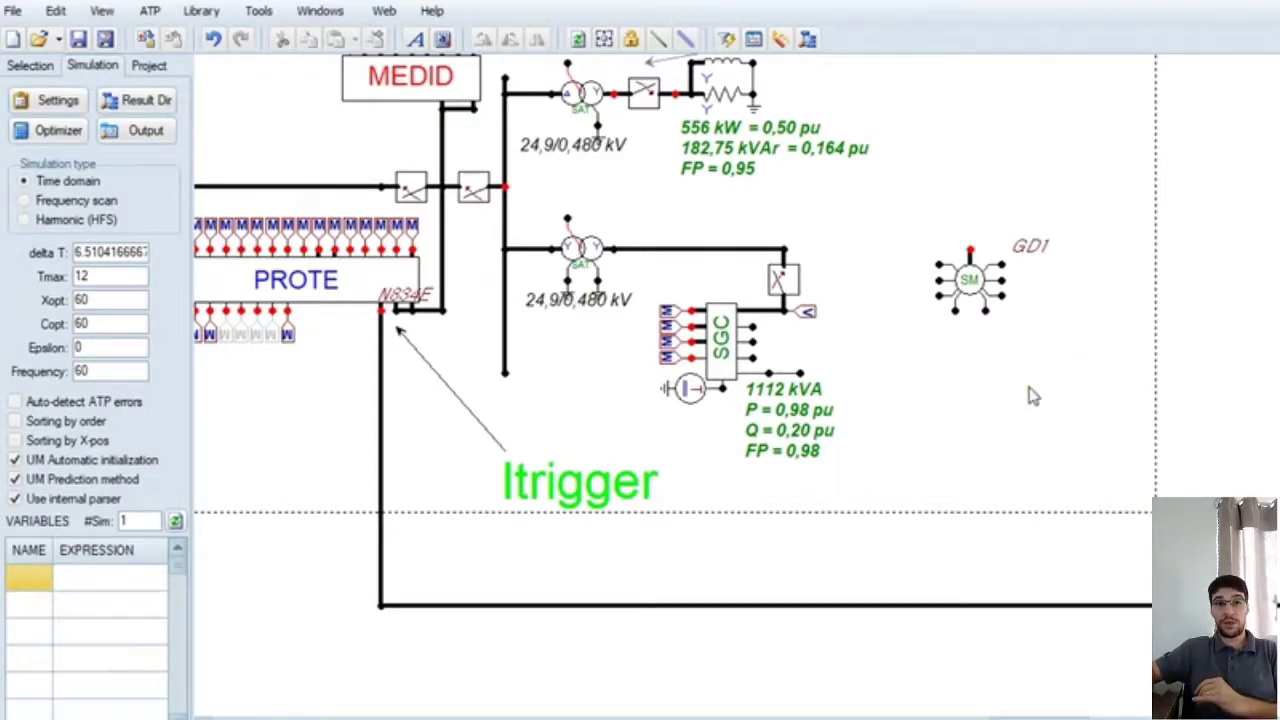
Step: Open the GD1 synchronous machine's attributes and examine its data list from the voltage and ratings through the reactances to the inertia entries
{"action": "double_click", "coordinate": [988, 292]}
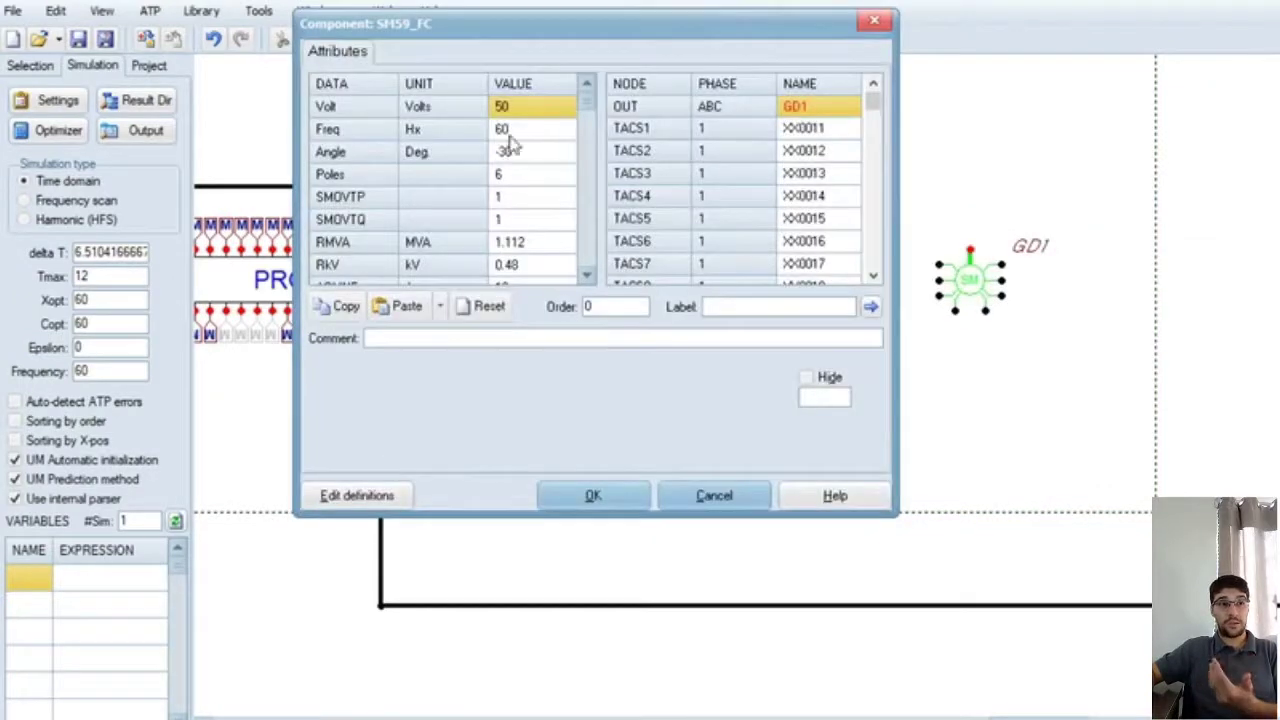
{"action": "key", "text": "Down"}
{"action": "key", "text": "Down"}
{"action": "key", "text": "Down"}
{"action": "key", "text": "Down"}
{"action": "key", "text": "Down"}
{"action": "key", "text": "Down"}
{"action": "key", "text": "Down"}
{"action": "key", "text": "Down"}
{"action": "key", "text": "Down"}
{"action": "key", "text": "Down"}
{"action": "key", "text": "Down"}
{"action": "key", "text": "Down"}
{"action": "key", "text": "Down"}
{"action": "key", "text": "Down"}
{"action": "key", "text": "Down"}
{"action": "key", "text": "Down"}
{"action": "key", "text": "Down"}
{"action": "key", "text": "Down"}
{"action": "key", "text": "Down"}
{"action": "key", "text": "Down"}
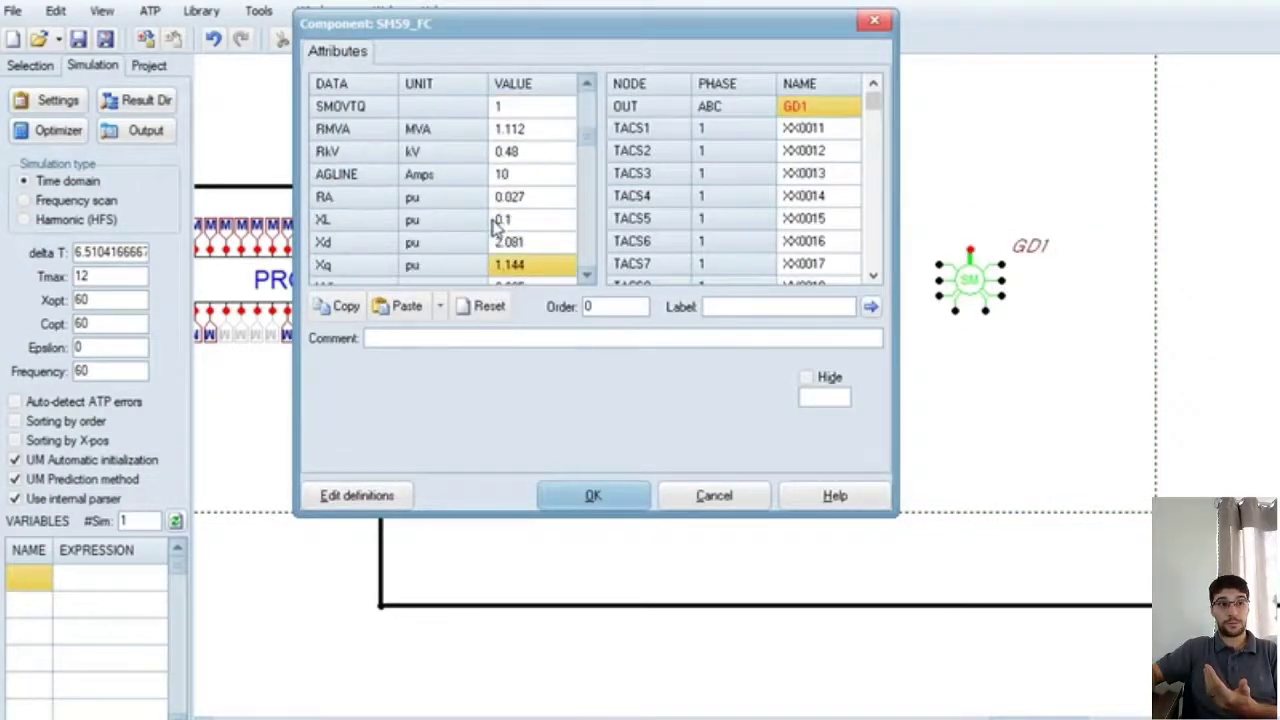
{"action": "key", "text": "Down"}
{"action": "key", "text": "Down"}
{"action": "key", "text": "Down"}
{"action": "key", "text": "Down"}
{"action": "key", "text": "Down"}
{"action": "key", "text": "Down"}
{"action": "key", "text": "Down"}
{"action": "key", "text": "Down"}
{"action": "key", "text": "Down"}
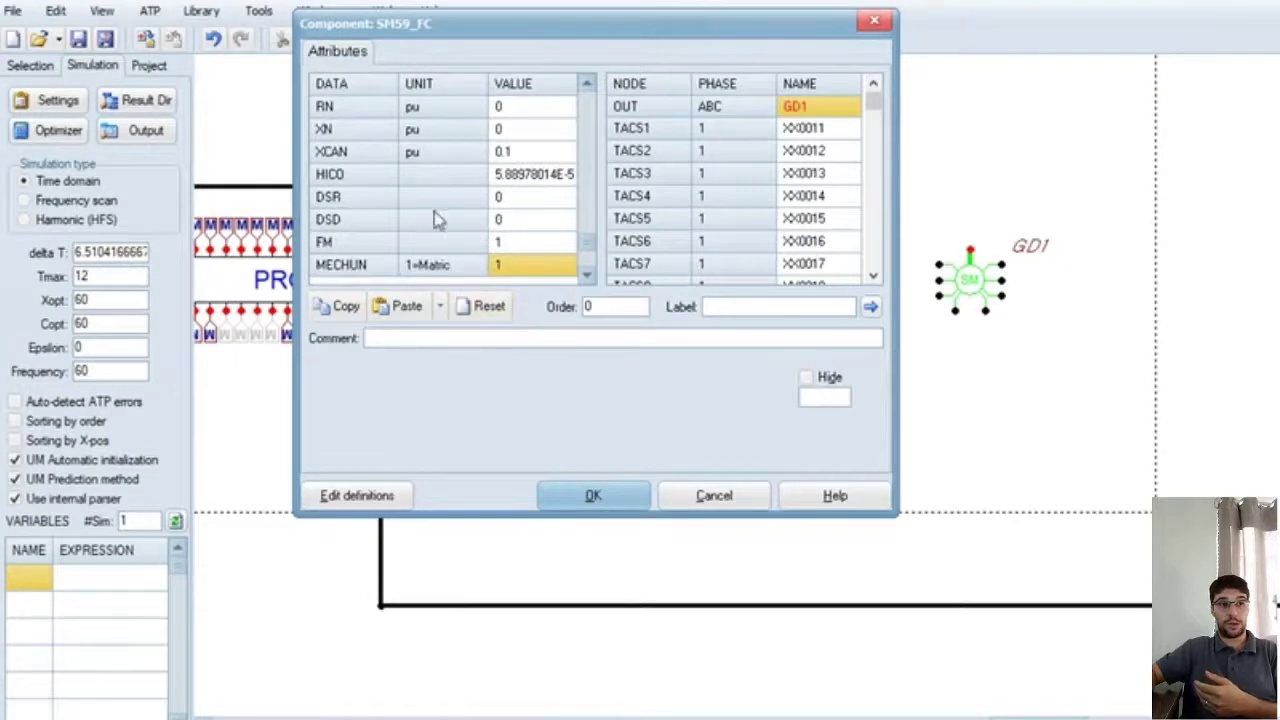
{"action": "left_click", "coordinate": [506, 176]}
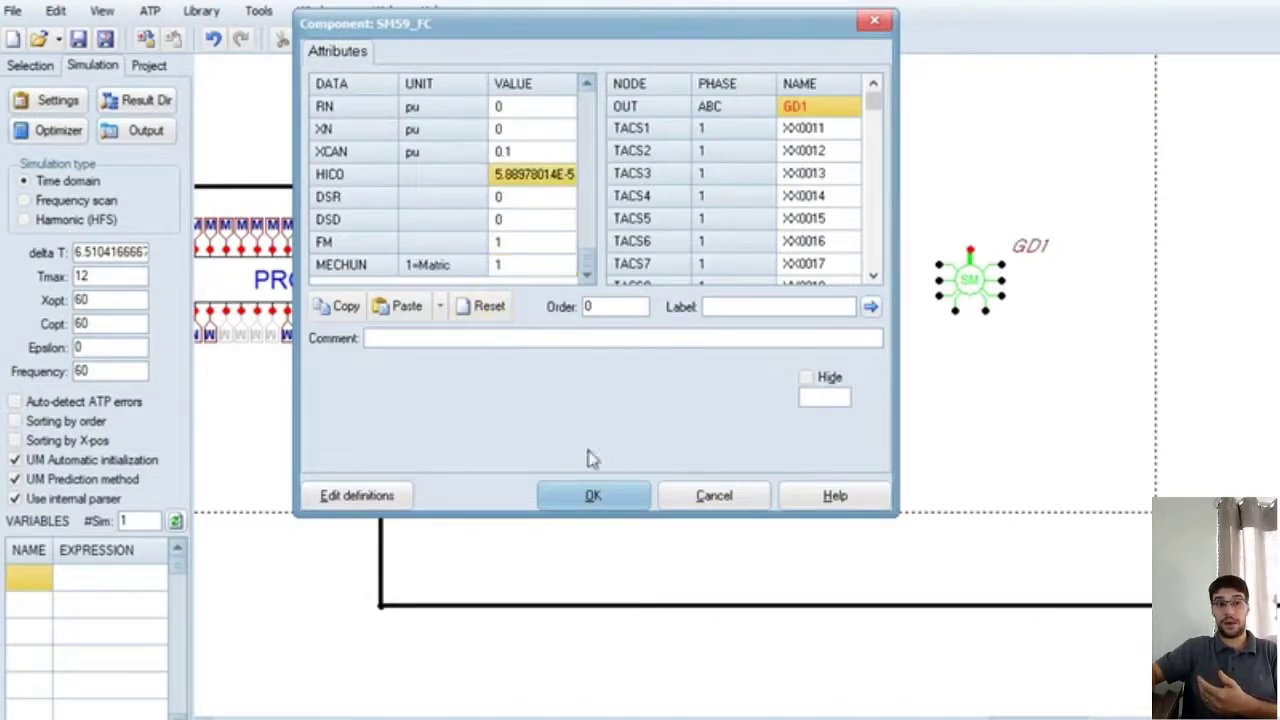
{"action": "left_click", "coordinate": [540, 204]}
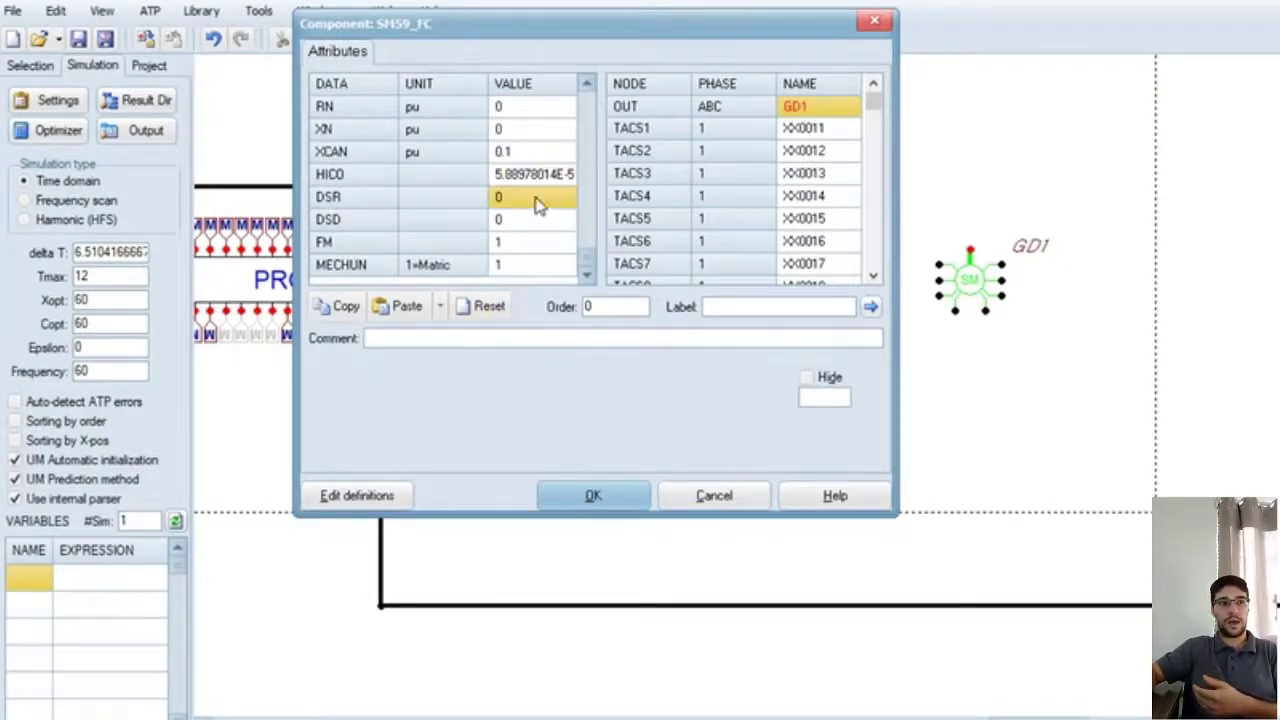
Step: Read the SM59_FC help text on machine data and TACS control types, and close the help and the component's dialog
{"action": "left_click", "coordinate": [835, 495]}
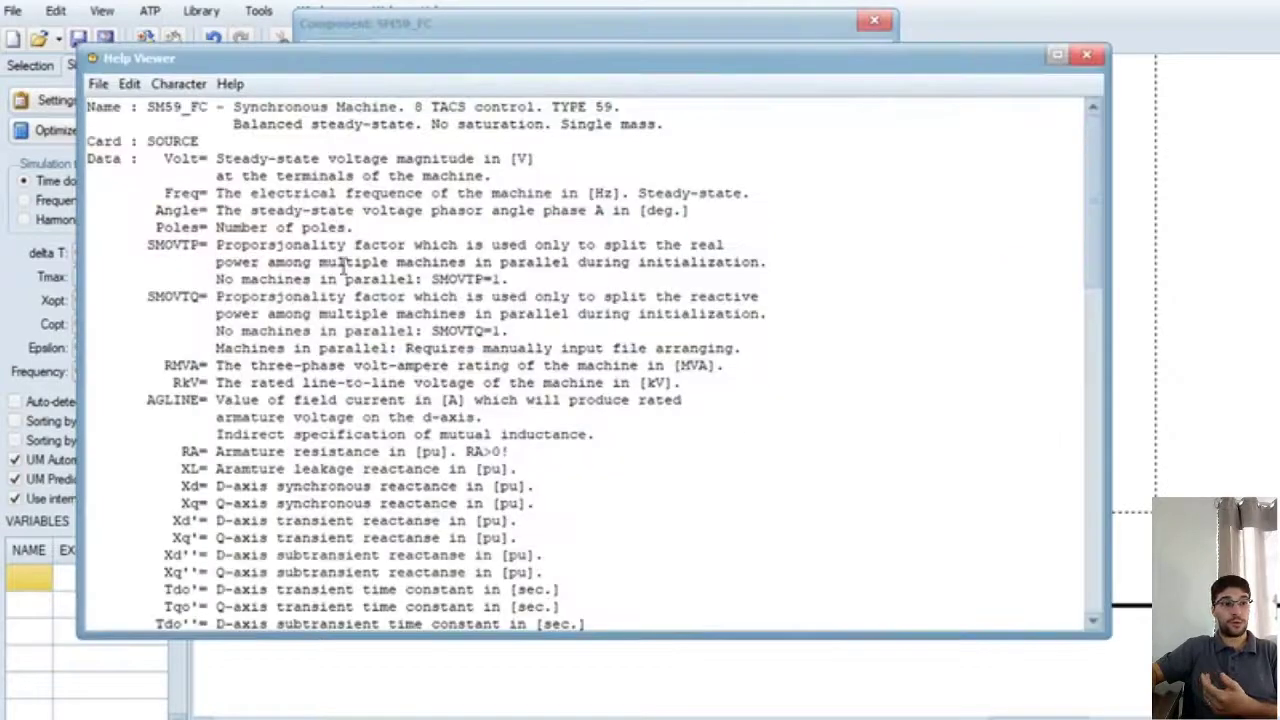
{"action": "scroll", "coordinate": [325, 333], "scroll_direction": "down", "scroll_amount": 3}
{"action": "scroll", "coordinate": [325, 340], "scroll_direction": "down", "scroll_amount": 15}
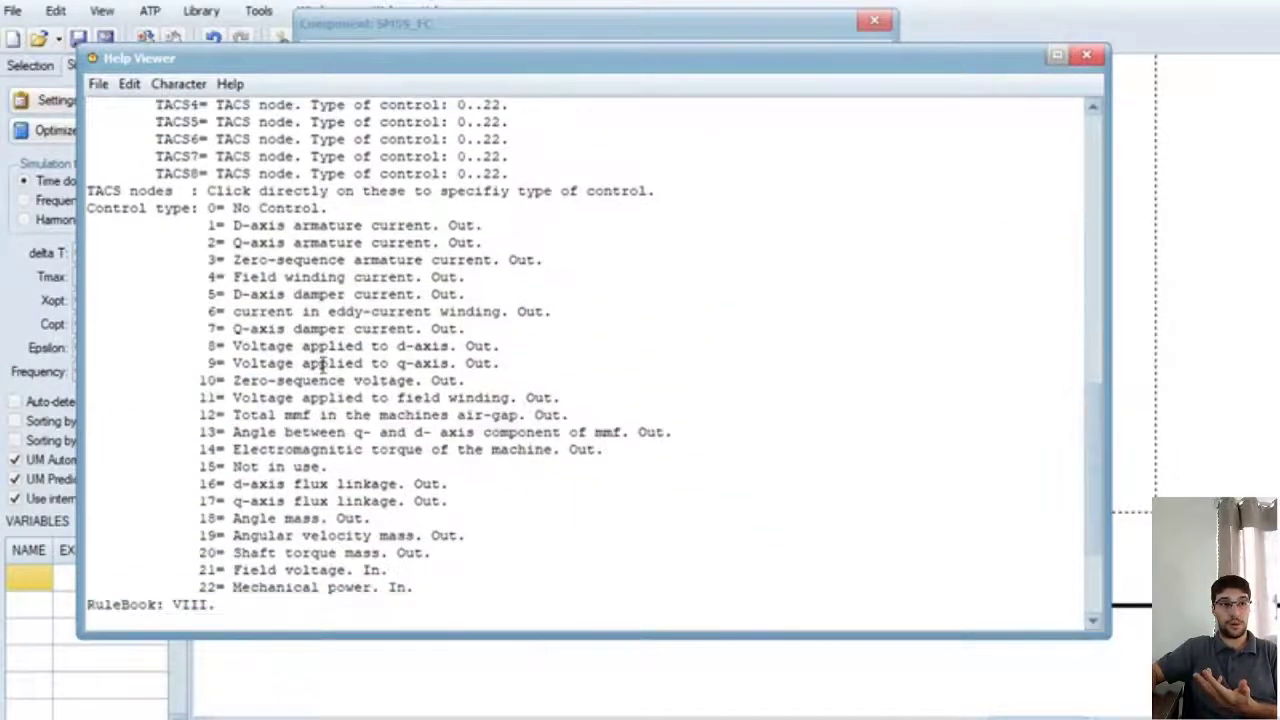
{"action": "left_click", "coordinate": [1086, 55]}
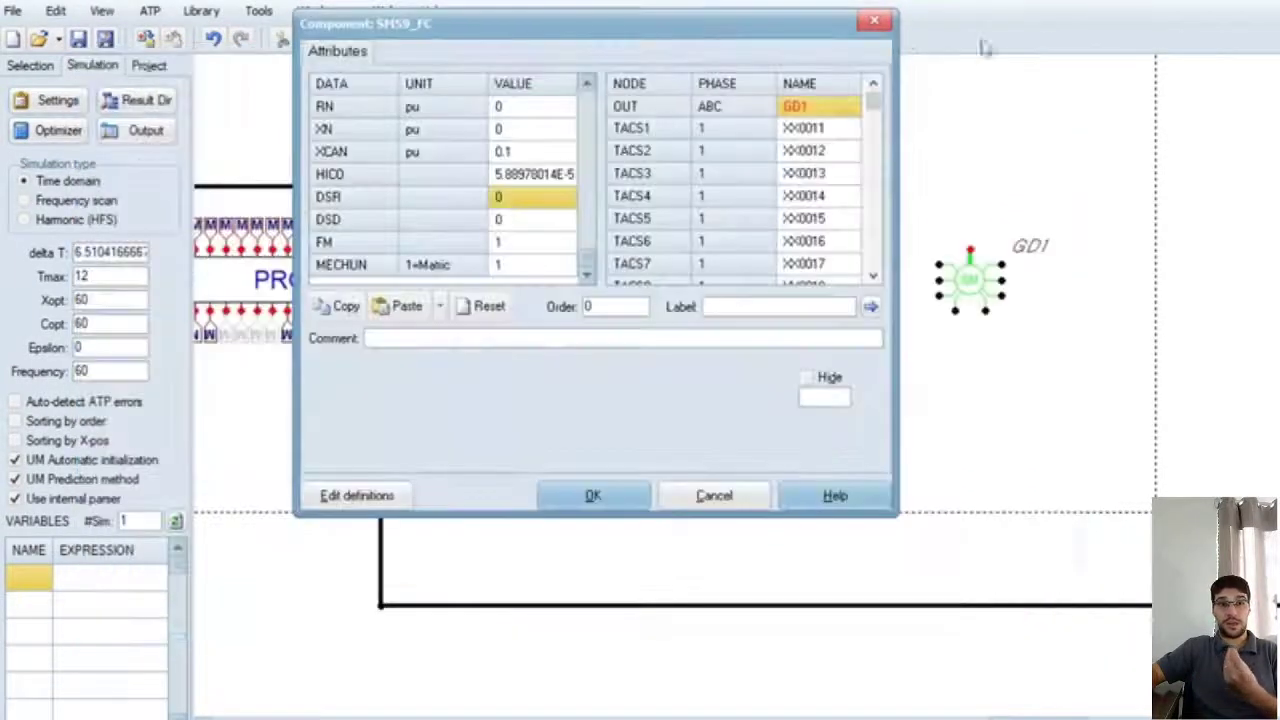
{"action": "left_click", "coordinate": [884, 30]}
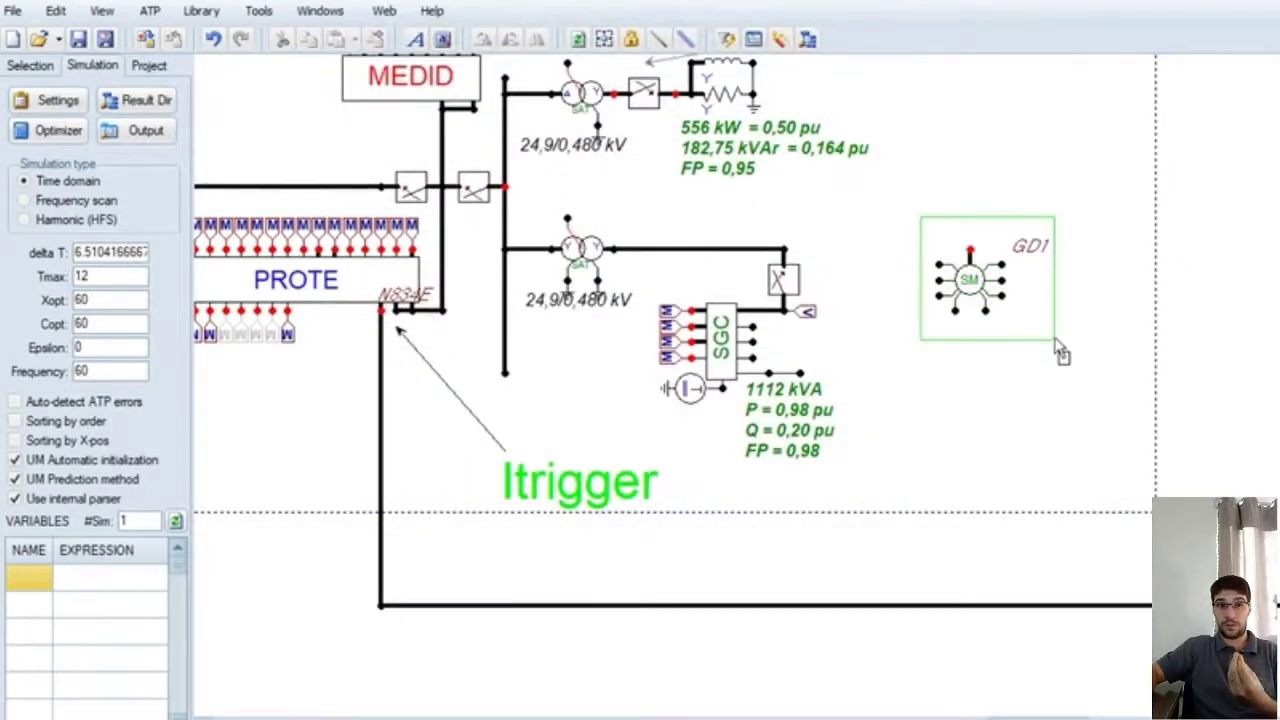
Step: Move the GD1 synchronous machine back onto its connections beside the SGC controller and deselect it
{"action": "left_click_drag", "start_coordinate": [1062, 325], "coordinate": [1101, 347]}
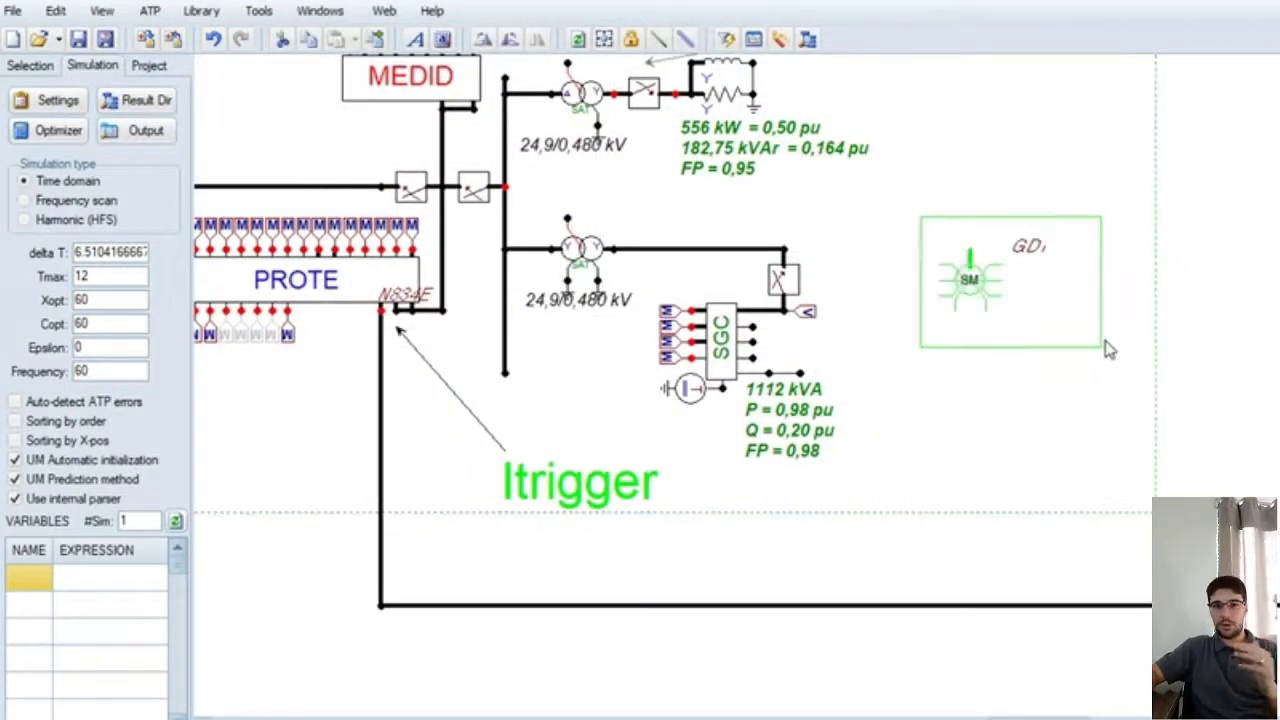
{"action": "left_click", "coordinate": [1093, 403]}
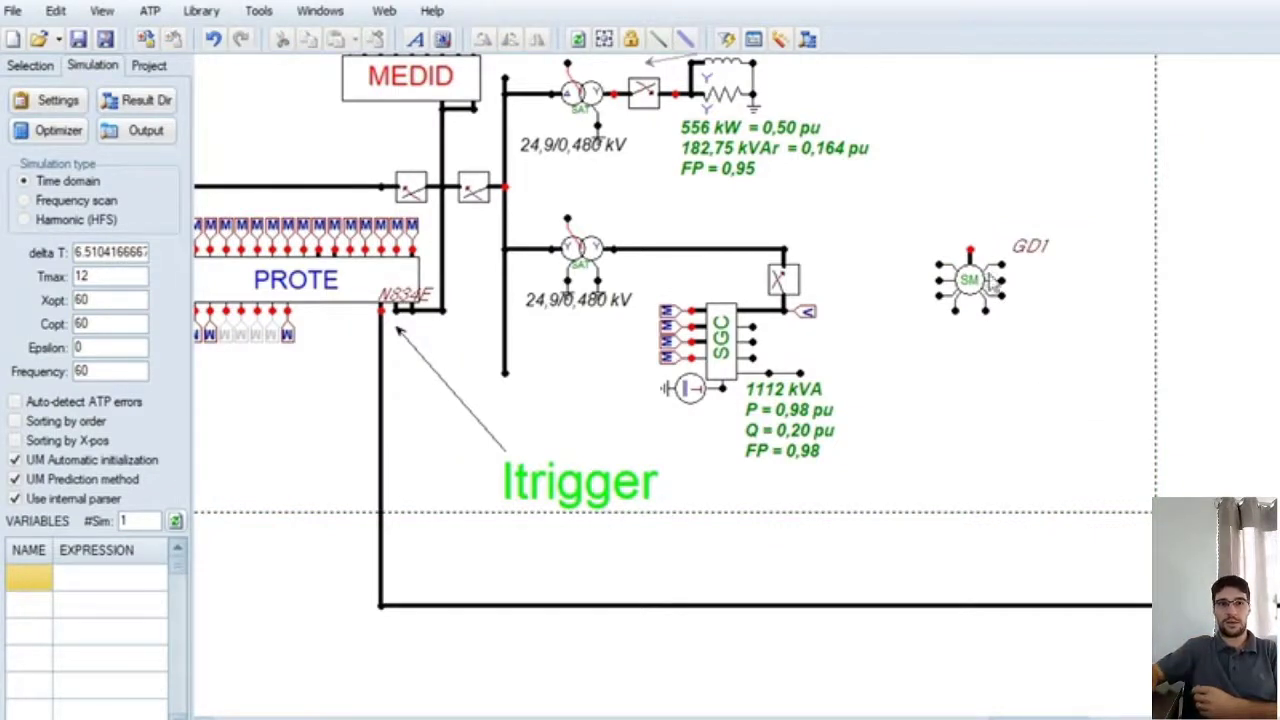
{"action": "left_click_drag", "start_coordinate": [985, 282], "coordinate": [793, 342]}
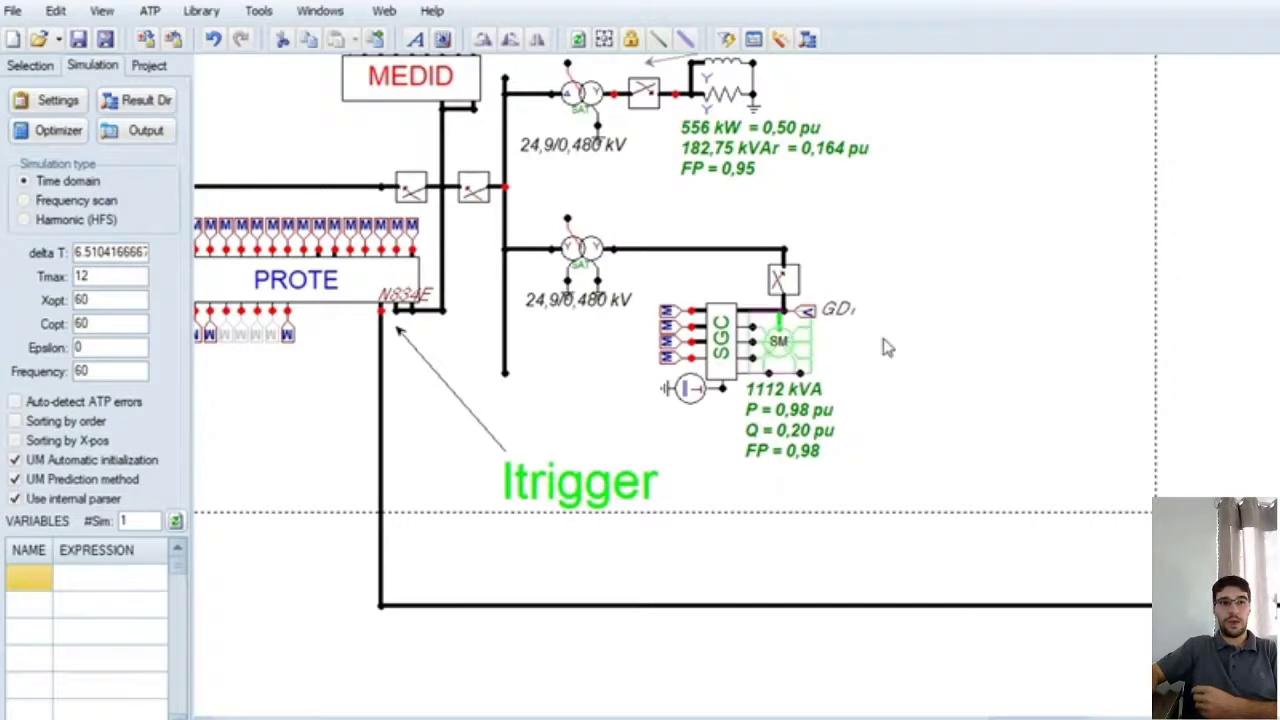
{"action": "left_click", "coordinate": [720, 360]}
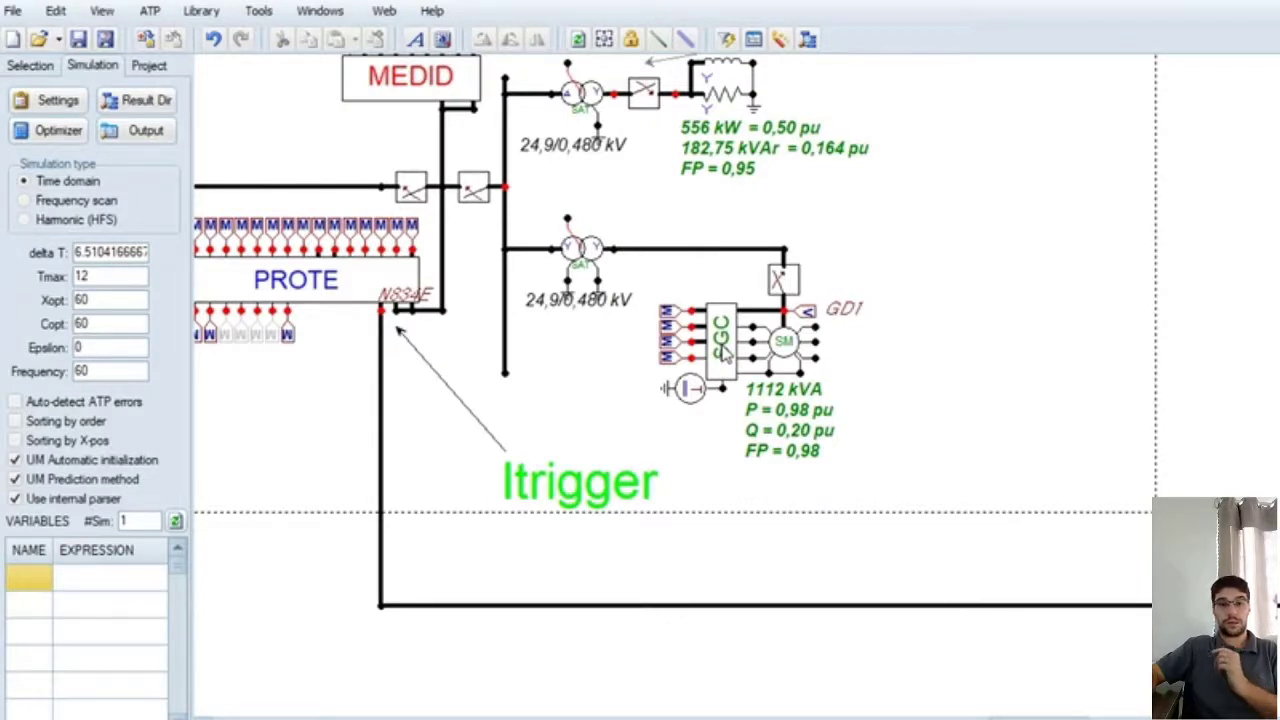
Step: Open the SGC block's controle8 model code and examine its DATA section, including the initialization times, base values and power and voltage references
{"action": "double_click", "coordinate": [723, 350]}
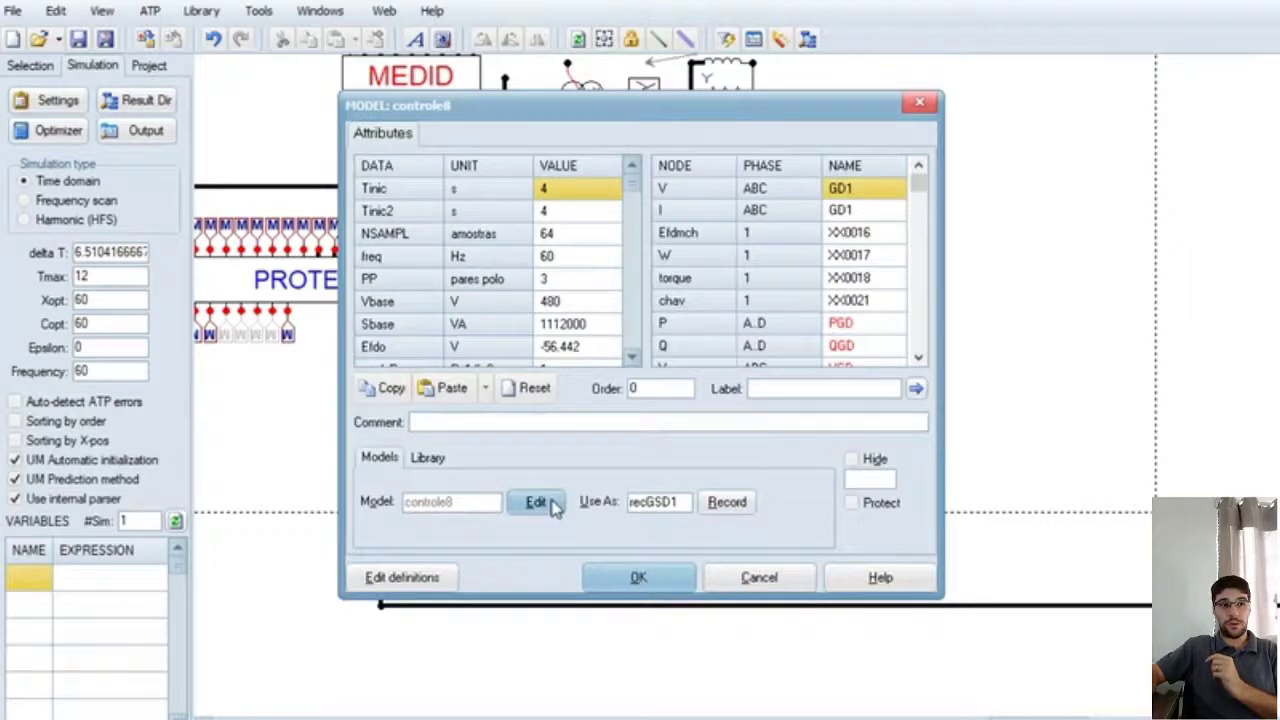
{"action": "left_click", "coordinate": [537, 502]}
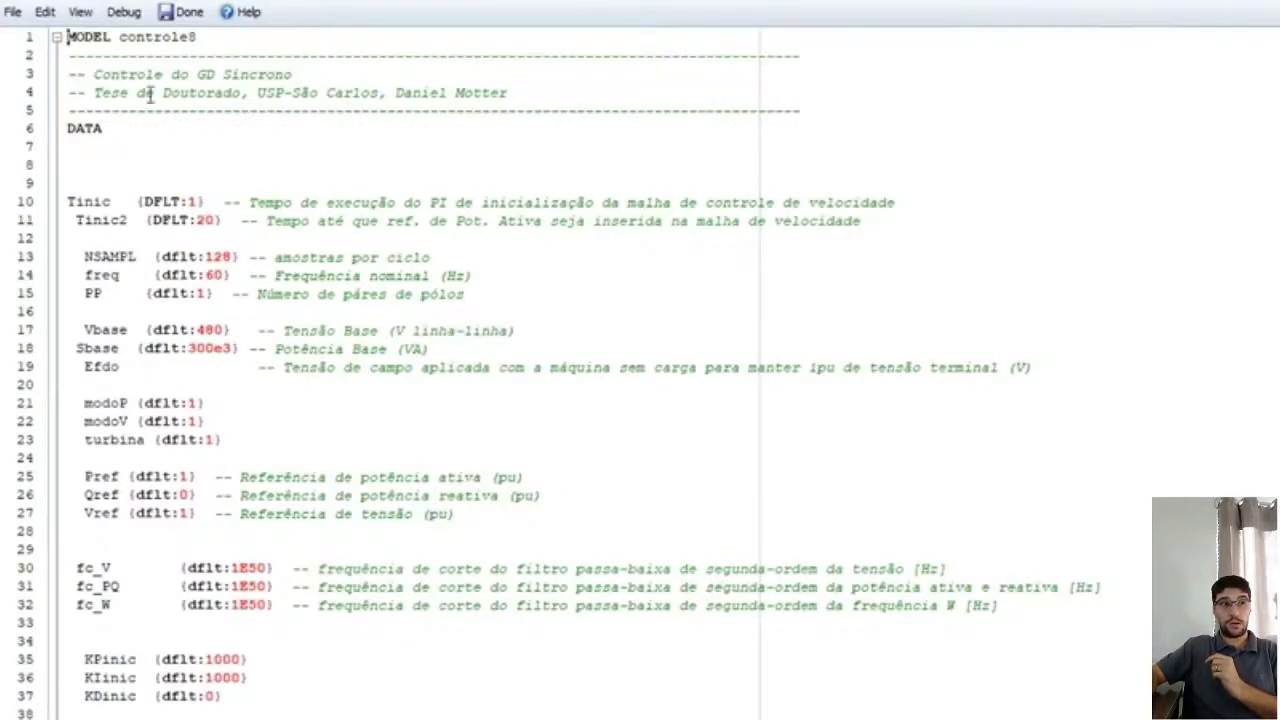
{"action": "left_click_drag", "start_coordinate": [68, 38], "coordinate": [558, 327]}
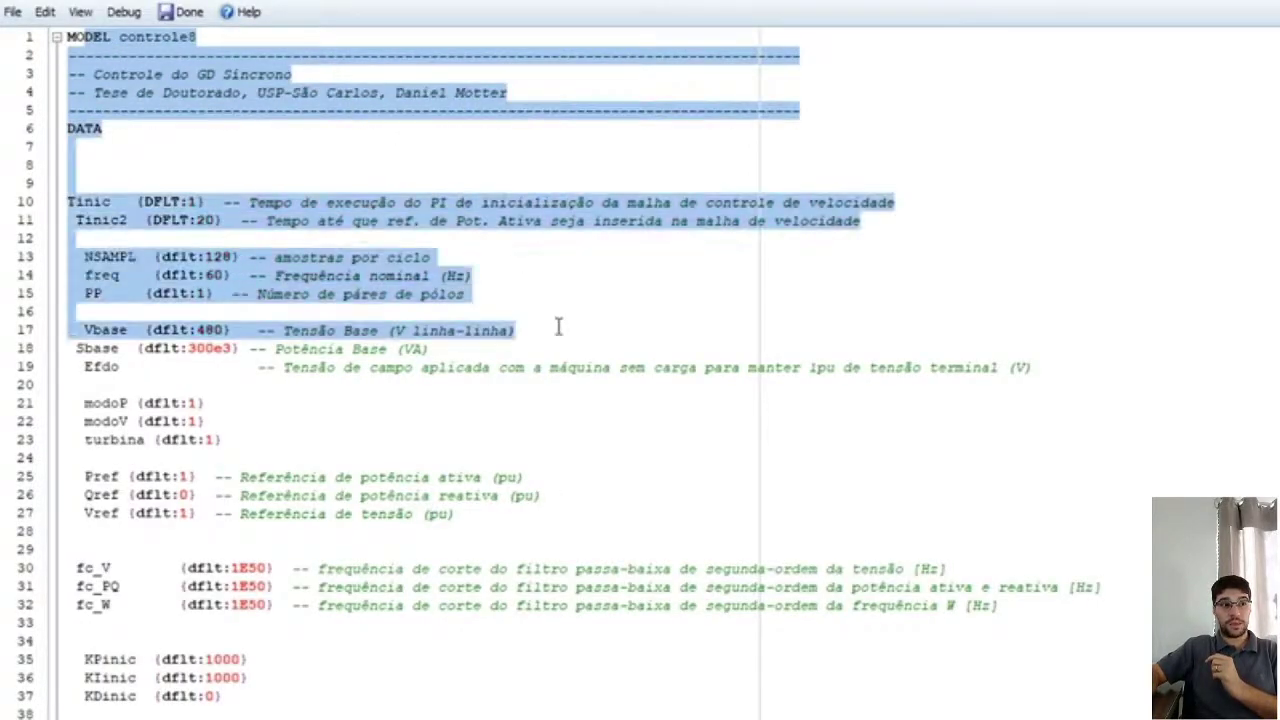
{"action": "left_click", "coordinate": [529, 412]}
{"action": "left_click_drag", "start_coordinate": [112, 202], "coordinate": [128, 220]}
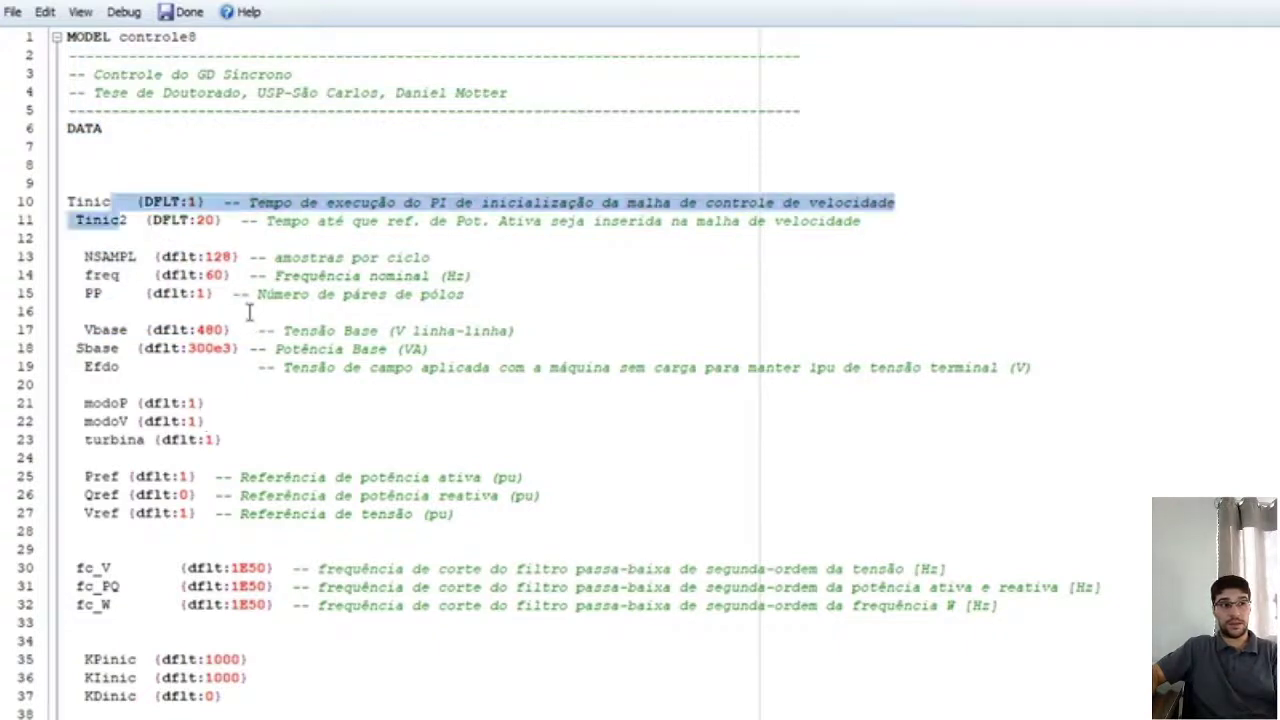
{"action": "left_click_drag", "start_coordinate": [249, 313], "coordinate": [286, 408]}
{"action": "scroll", "coordinate": [286, 414], "scroll_direction": "down", "scroll_amount": 3}
{"action": "left_click", "coordinate": [326, 330]}
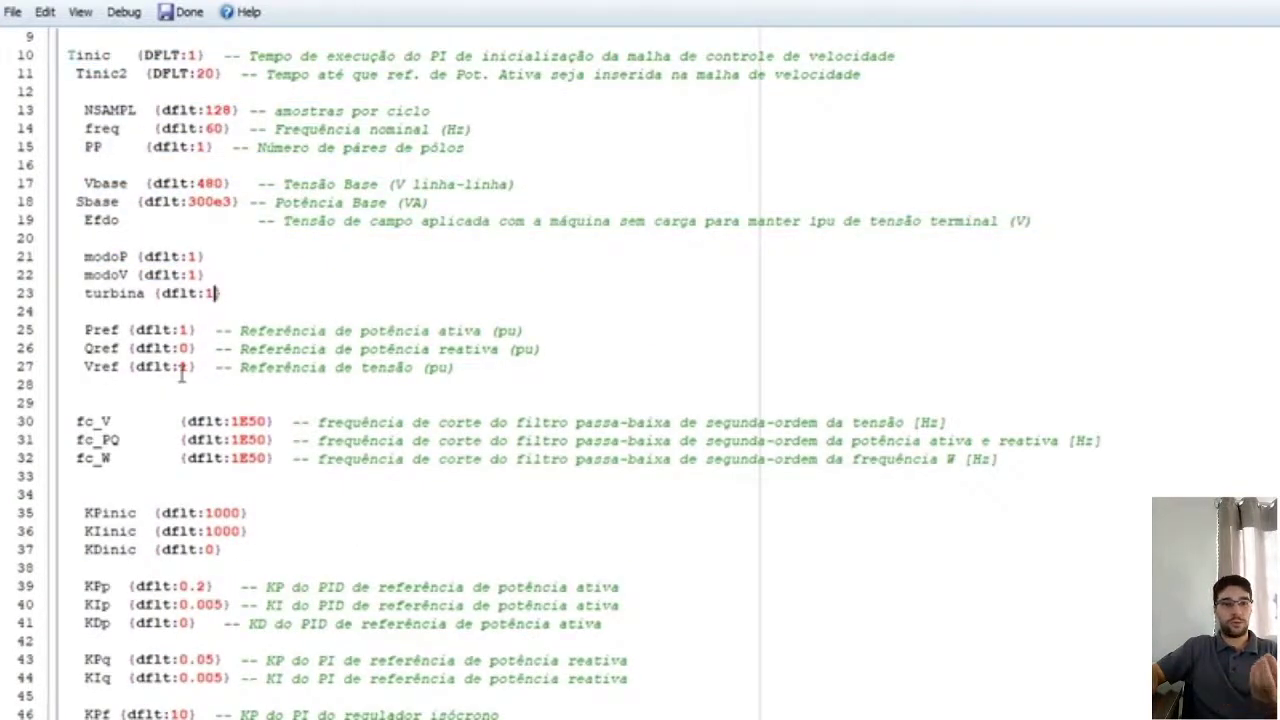
{"action": "left_click_drag", "start_coordinate": [273, 331], "coordinate": [438, 348]}
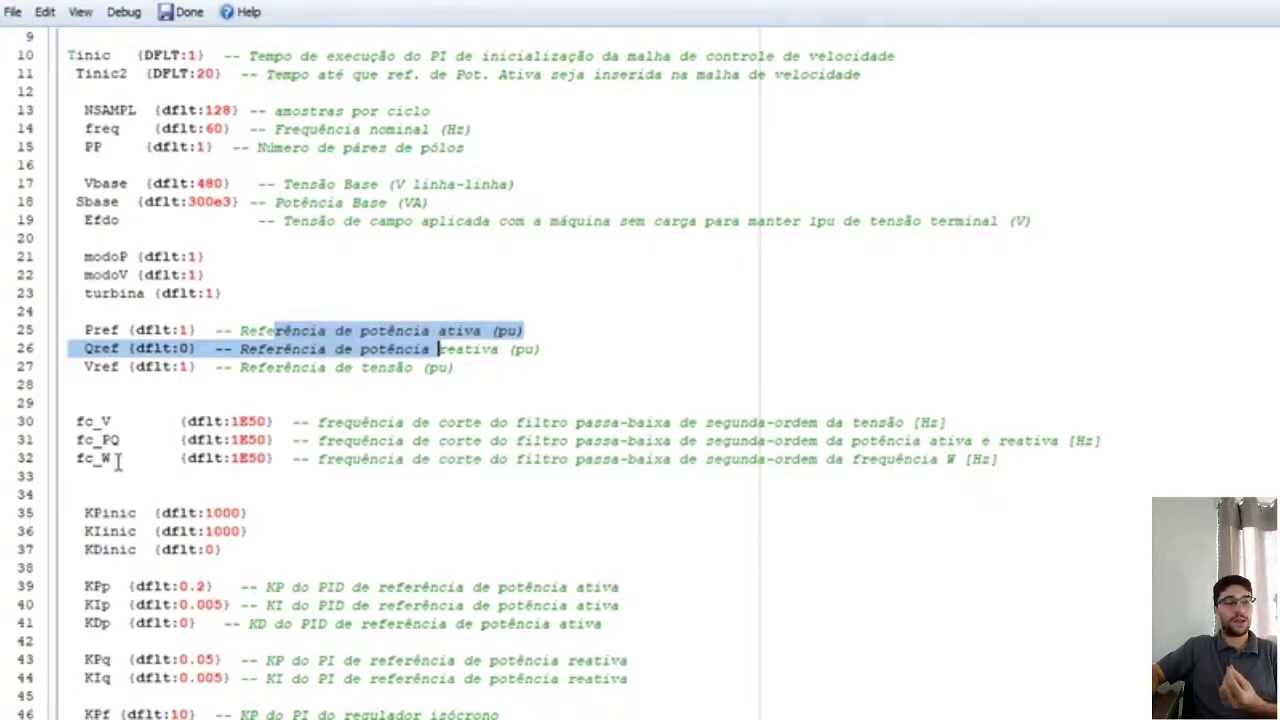
Step: Examine the controle8 model's HISTORY and INIT sections, and close the code and the model's dialog without changes
{"action": "scroll", "coordinate": [117, 462], "scroll_direction": "down", "scroll_amount": 20}
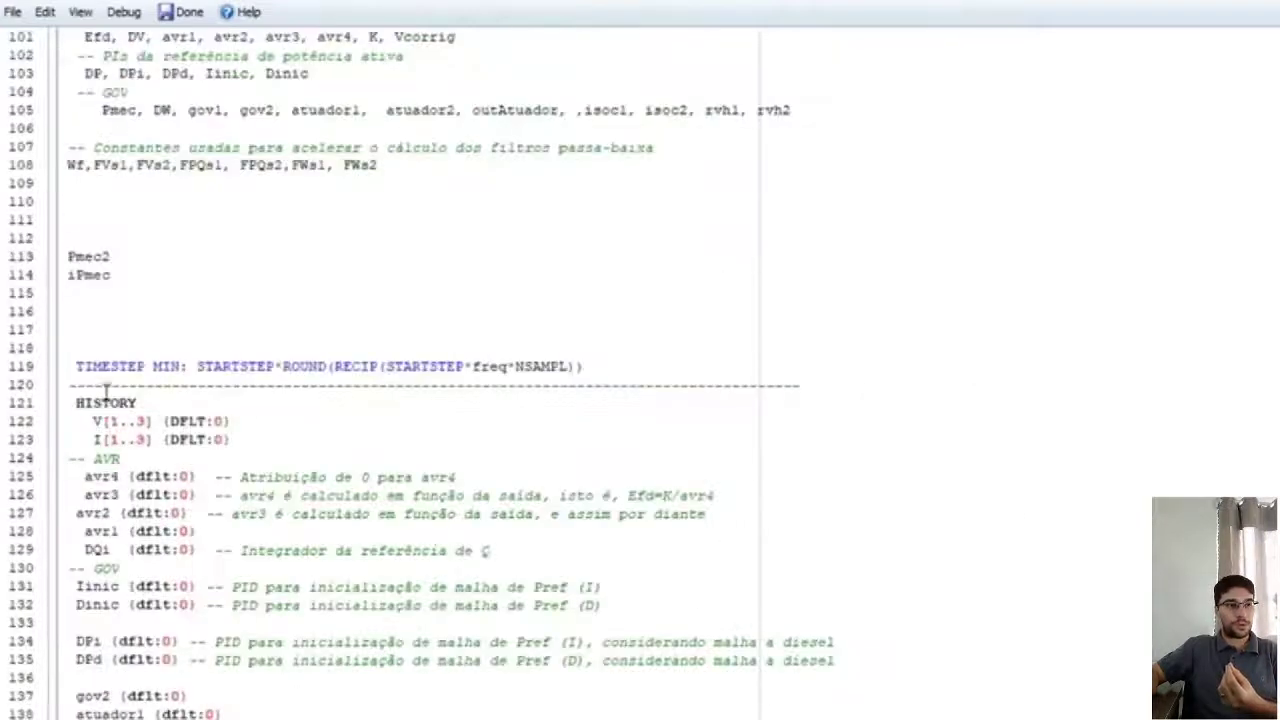
{"action": "scroll", "coordinate": [77, 366], "scroll_direction": "down", "scroll_amount": 15}
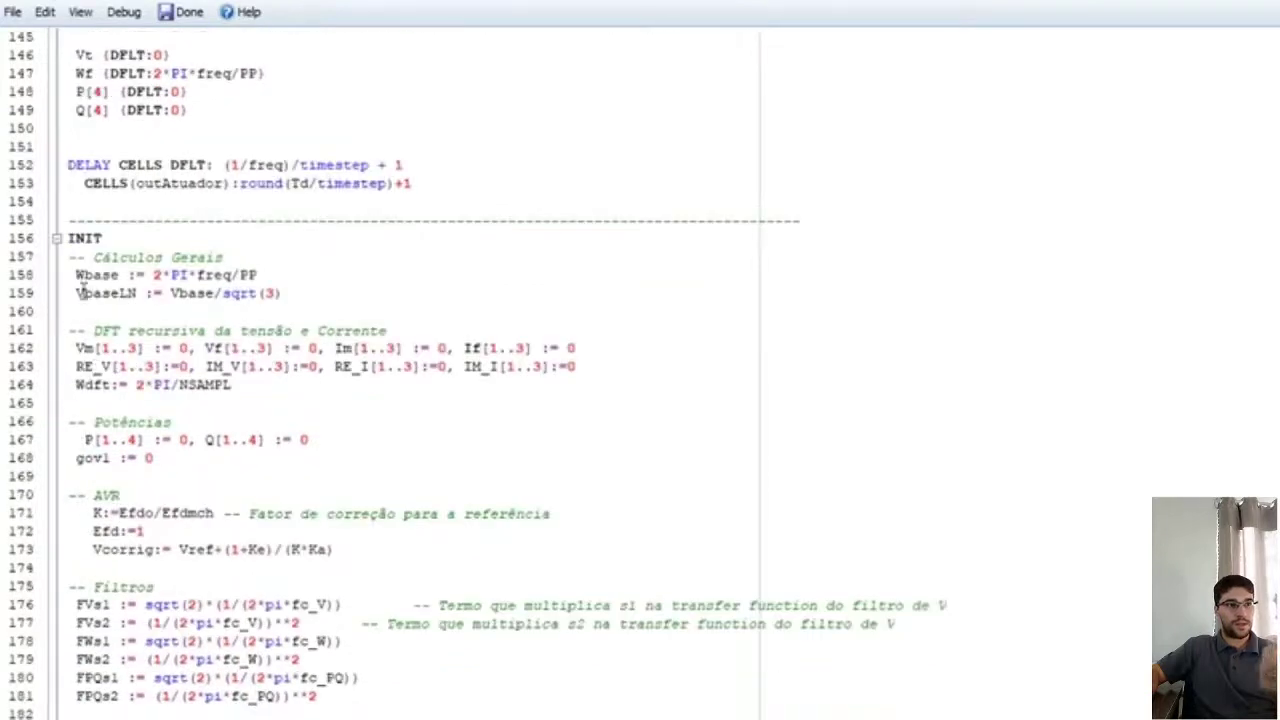
{"action": "left_click", "coordinate": [56, 238]}
{"action": "left_click", "coordinate": [56, 274]}
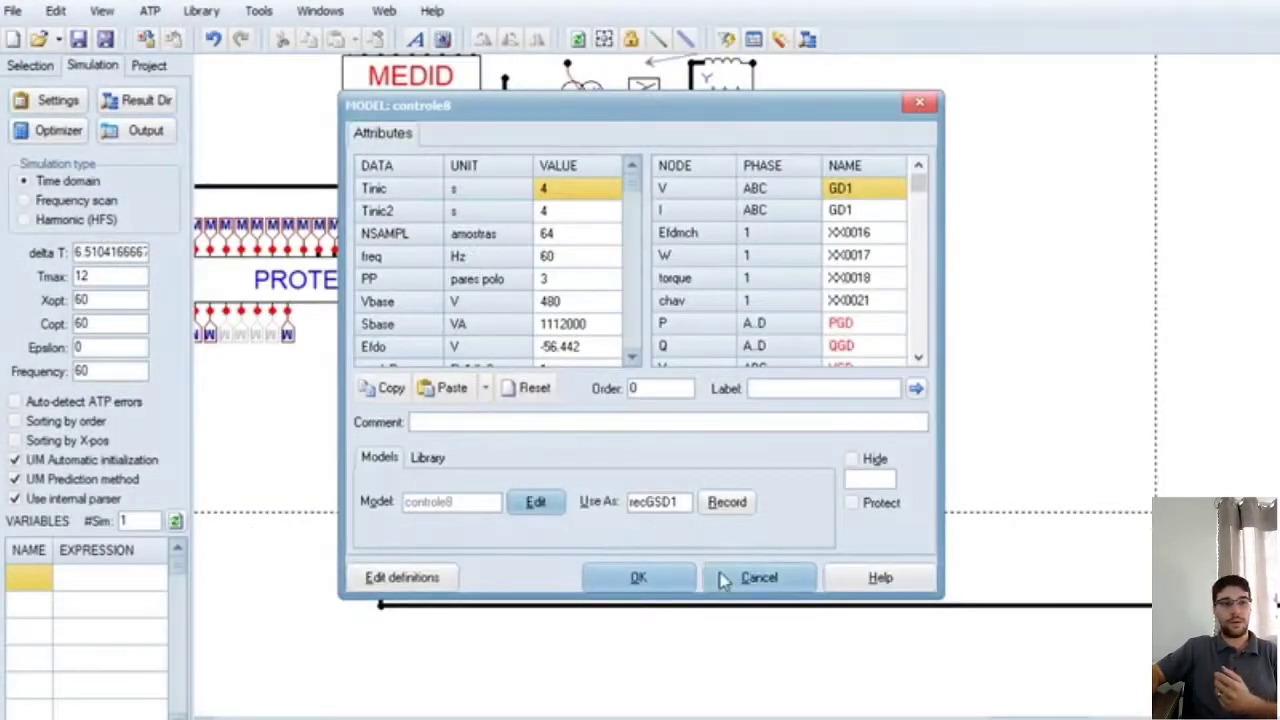
{"action": "left_click", "coordinate": [724, 580]}
{"action": "scroll", "coordinate": [551, 480], "scroll_direction": "up", "scroll_amount": 3}
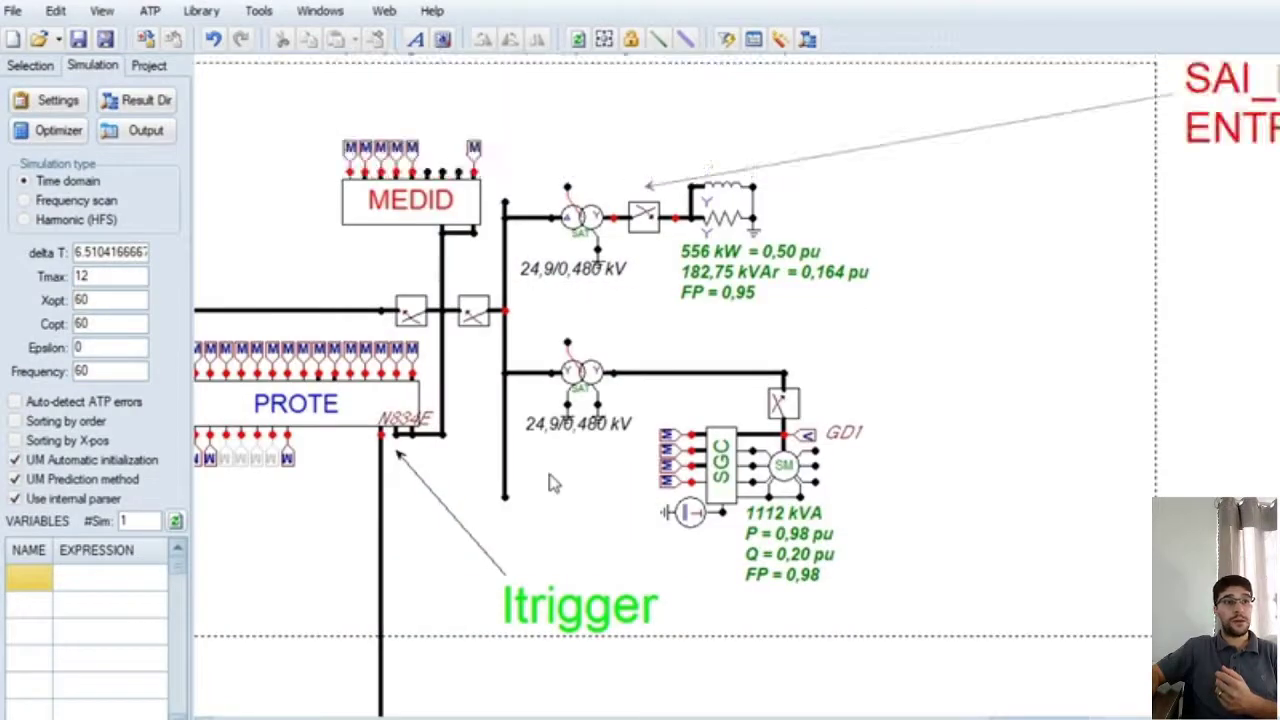